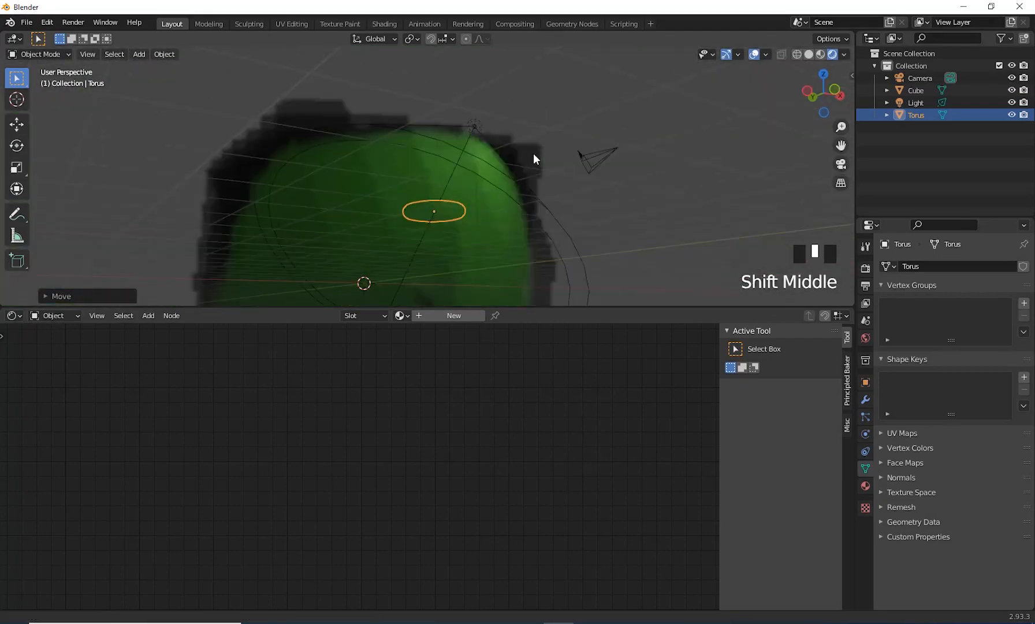
# - Select the volume cube, enlarge the 3D view and test-render the scene from the camera
pyautogui.click(504, 163)
pyautogui.click(526, 286)
pyautogui.press('KP_0')
pyautogui.moveTo(528, 306); pyautogui.dragTo(551, 558)
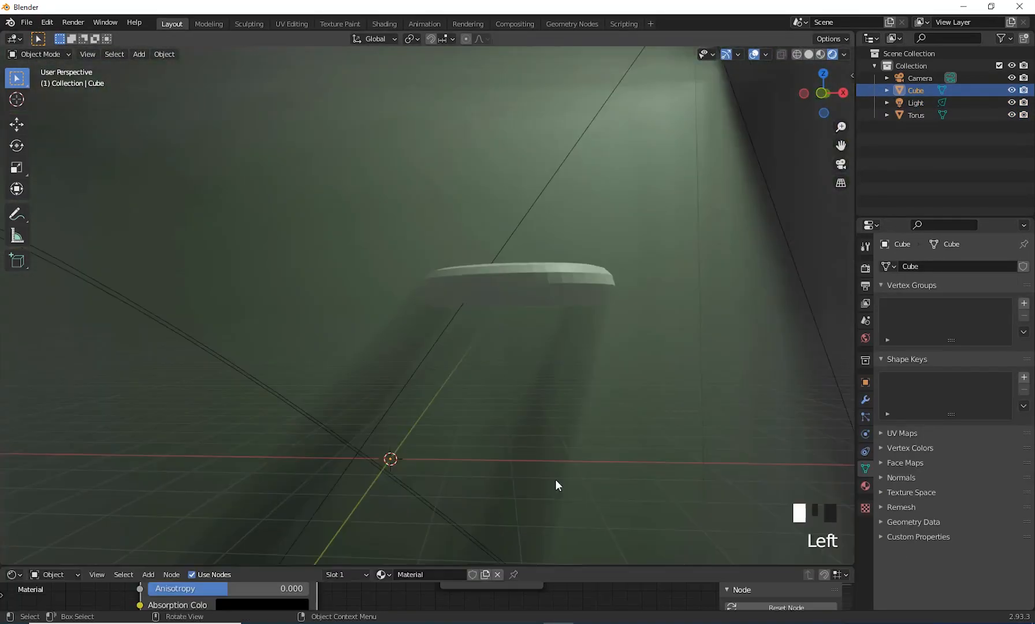
pyautogui.press('F12')
pyautogui.click(1019, 11)
# - Delete the volume cube surrounding the torus
pyautogui.moveTo(543, 289); pyautogui.dragTo(521, 325, button='middle')
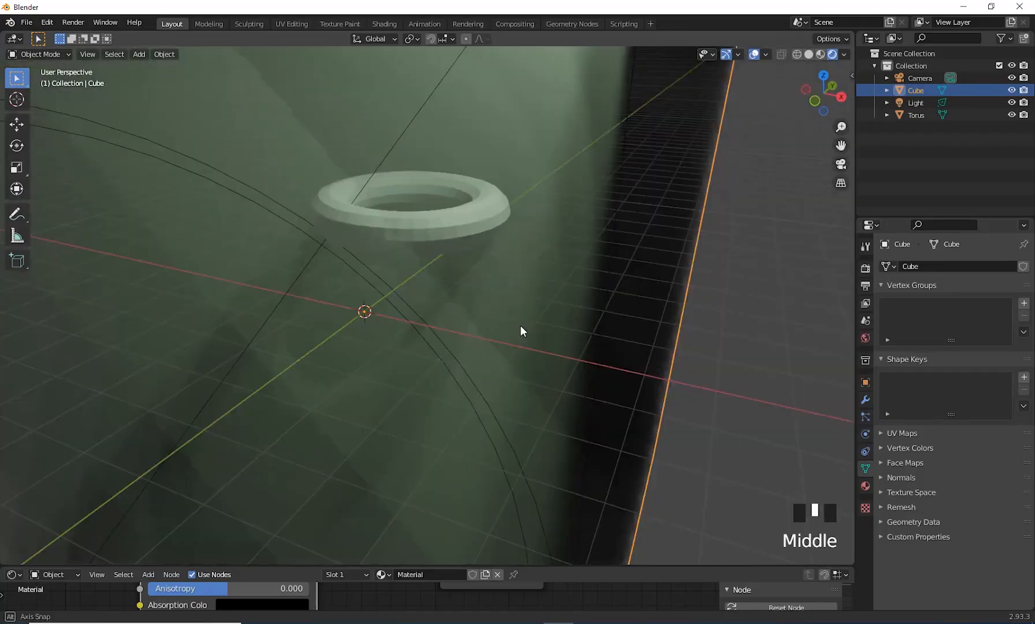
pyautogui.scroll(-6, 521, 325)
pyautogui.press('Delete')
# - Enlarge the node editor and switch it from object to World shader nodes
pyautogui.moveTo(591, 356); pyautogui.dragTo(518, 310, button='middle')
pyautogui.moveTo(497, 566); pyautogui.dragTo(491, 345)
pyautogui.click(54, 353)
pyautogui.click(55, 382)
pyautogui.moveTo(444, 464); pyautogui.dragTo(635, 475, button='middle')
# - Show the world settings and space the Background and World Output nodes apart
pyautogui.moveTo(316, 425); pyautogui.dragTo(335, 416)
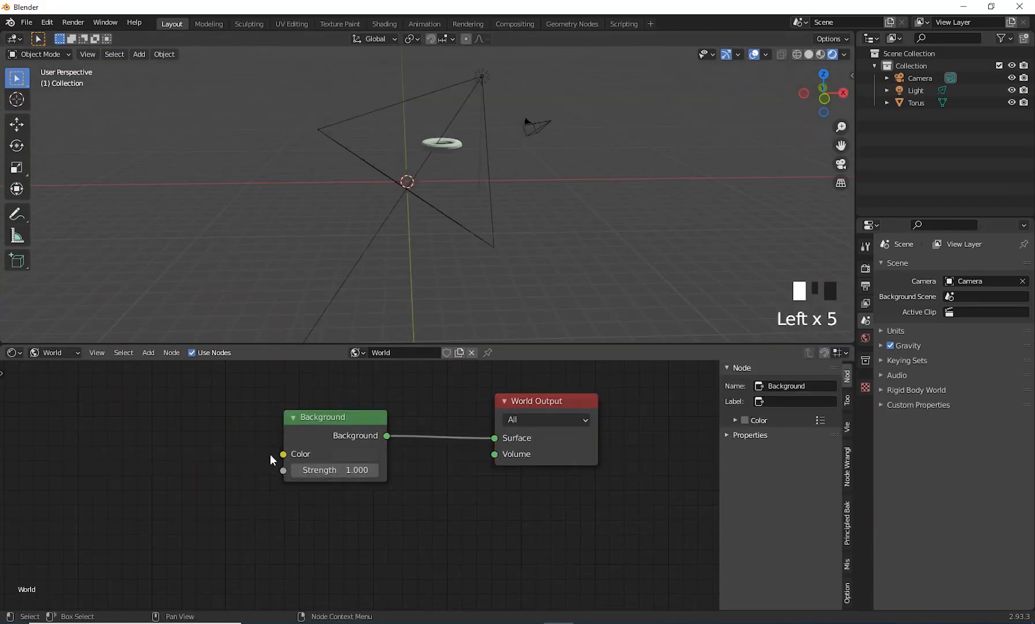
pyautogui.click(865, 337)
pyautogui.click(943, 348)
pyautogui.moveTo(548, 401); pyautogui.dragTo(577, 394)
pyautogui.moveTo(329, 417); pyautogui.dragTo(256, 414)
pyautogui.moveTo(578, 395); pyautogui.dragTo(577, 379)
# - Add a Volume Scatter node and connect it to the World Output's Volume input
pyautogui.hotkey('shift', 'a')
pyautogui.click(419, 480)
pyautogui.write('vol')
pyautogui.press('Return')
pyautogui.click(420, 485)
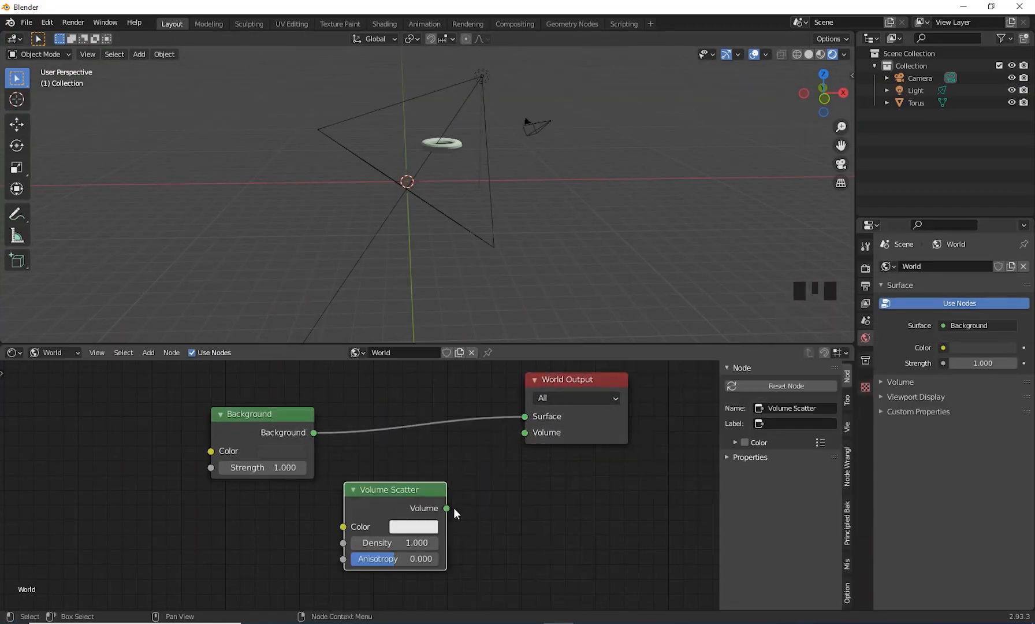
pyautogui.moveTo(447, 508); pyautogui.dragTo(524, 432)
# - Select the light and set the Volume Scatter density to 0.25
pyautogui.keyDown('shift'); pyautogui.moveTo(482, 231); pyautogui.dragTo(542, 228, button='middle'); pyautogui.keyUp('shift')
pyautogui.scroll(-6, 507, 280)
pyautogui.click(448, 146)
pyautogui.doubleClick(395, 543)
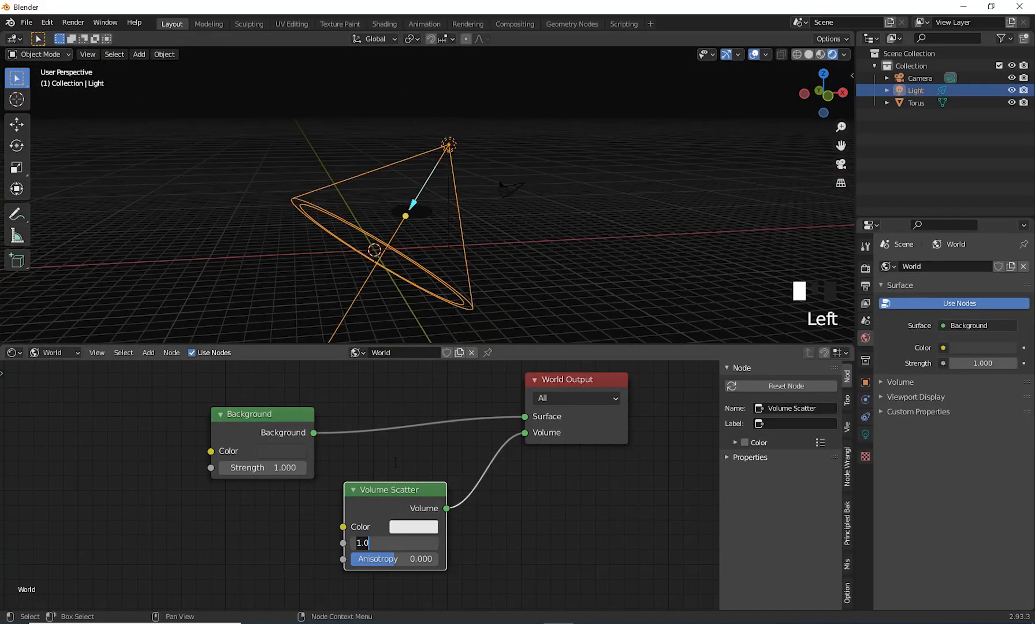
pyautogui.write('0.25')
pyautogui.press('Return')
# - Examine the light cone around the torus in the world volume and open the render settings
pyautogui.moveTo(450, 248); pyautogui.dragTo(496, 242, button='middle')
pyautogui.keyDown('shift'); pyautogui.moveTo(480, 231); pyautogui.dragTo(486, 186, button='middle'); pyautogui.keyUp('shift')
pyautogui.click(865, 270)
pyautogui.scroll(2, 537, 76)
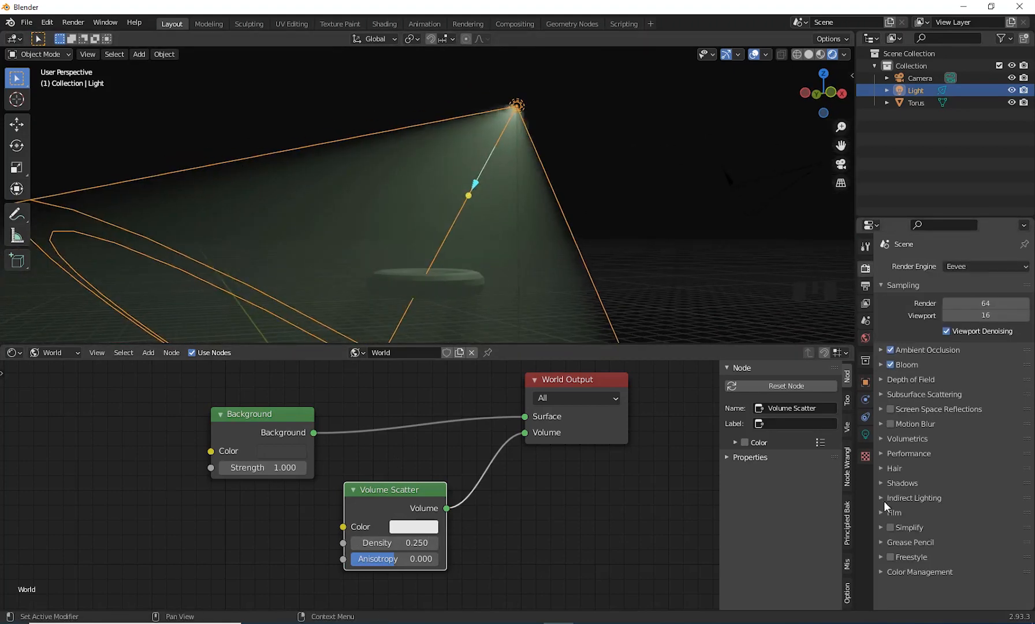
pyautogui.keyDown('shift'); pyautogui.moveTo(545, 242); pyautogui.dragTo(462, 247, button='middle'); pyautogui.keyUp('shift')
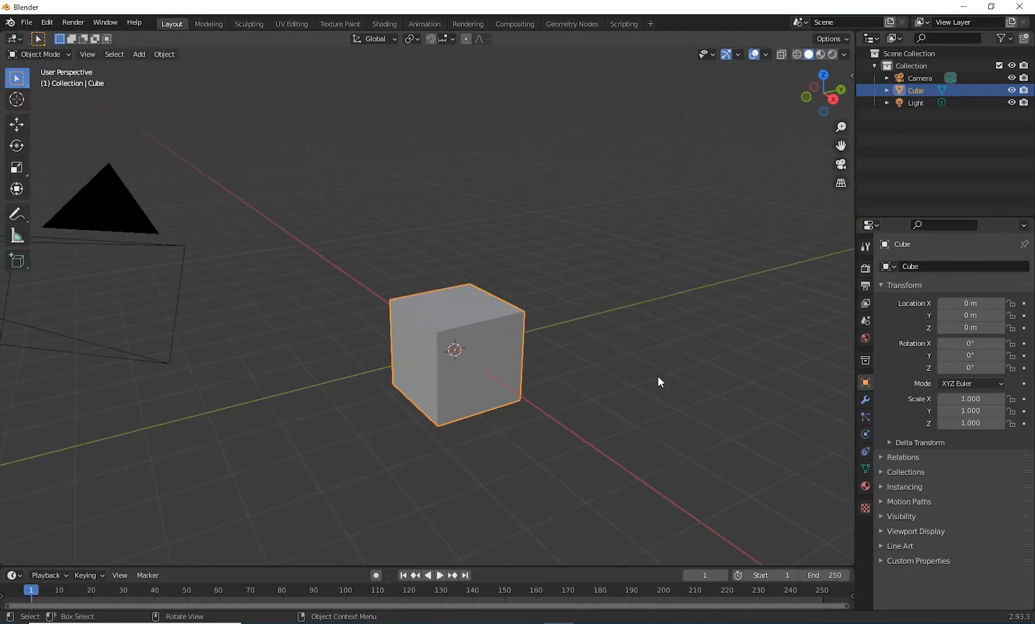
# - Delete the default cube and search the preferences' add-ons for "land"
pyautogui.moveTo(658, 381); pyautogui.dragTo(517, 415, button='middle')
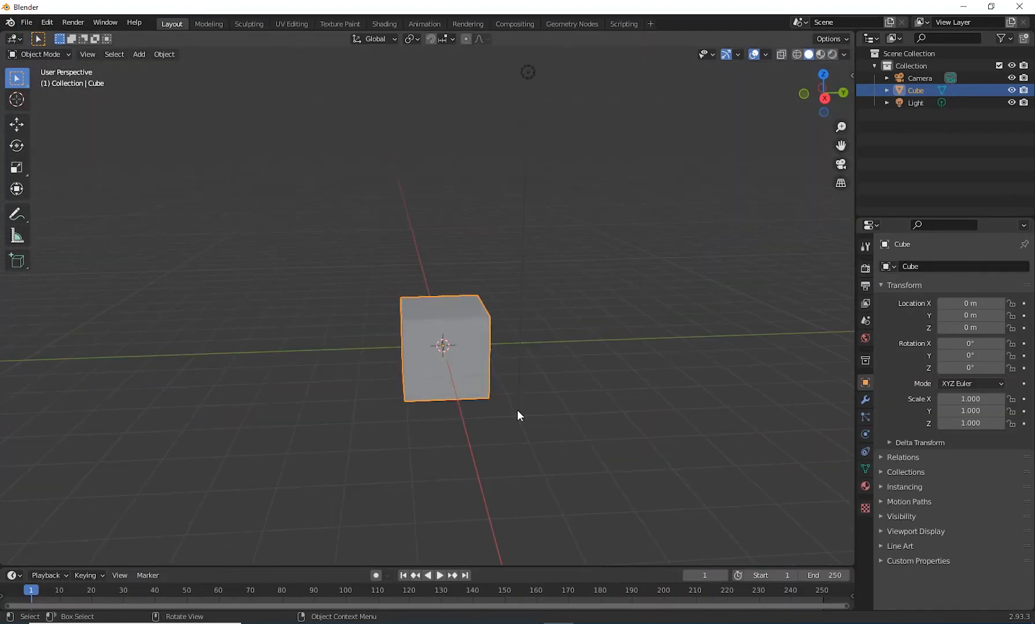
pyautogui.press('Delete')
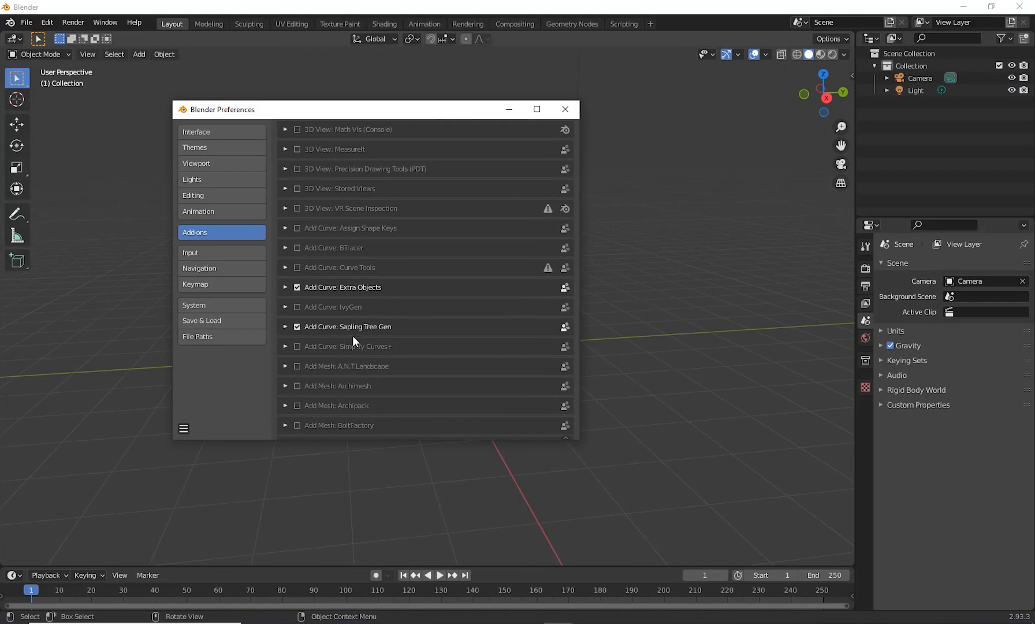
pyautogui.click(522, 145)
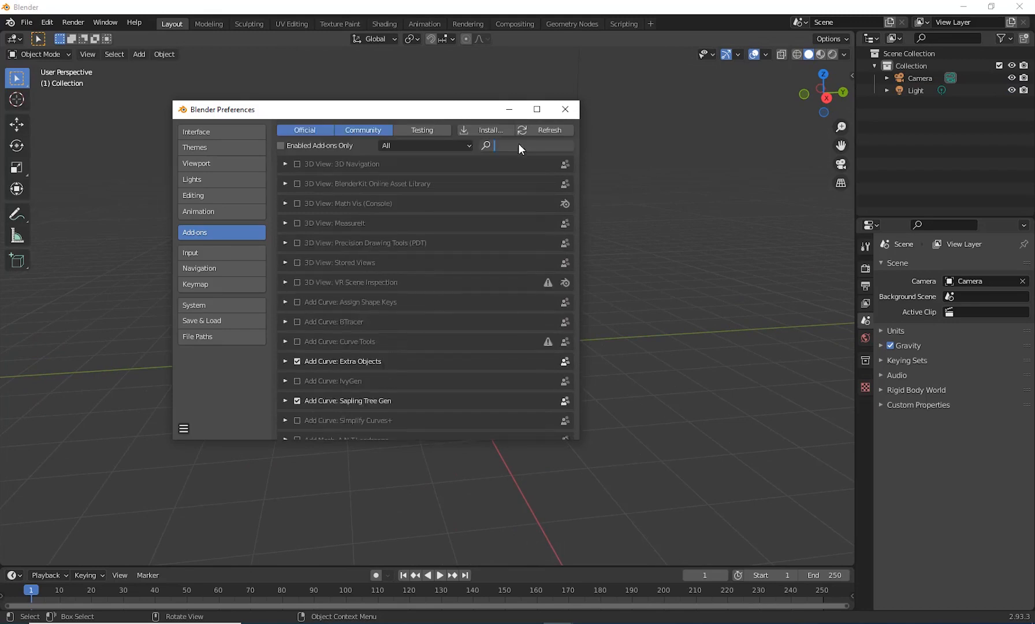
pyautogui.write('land')
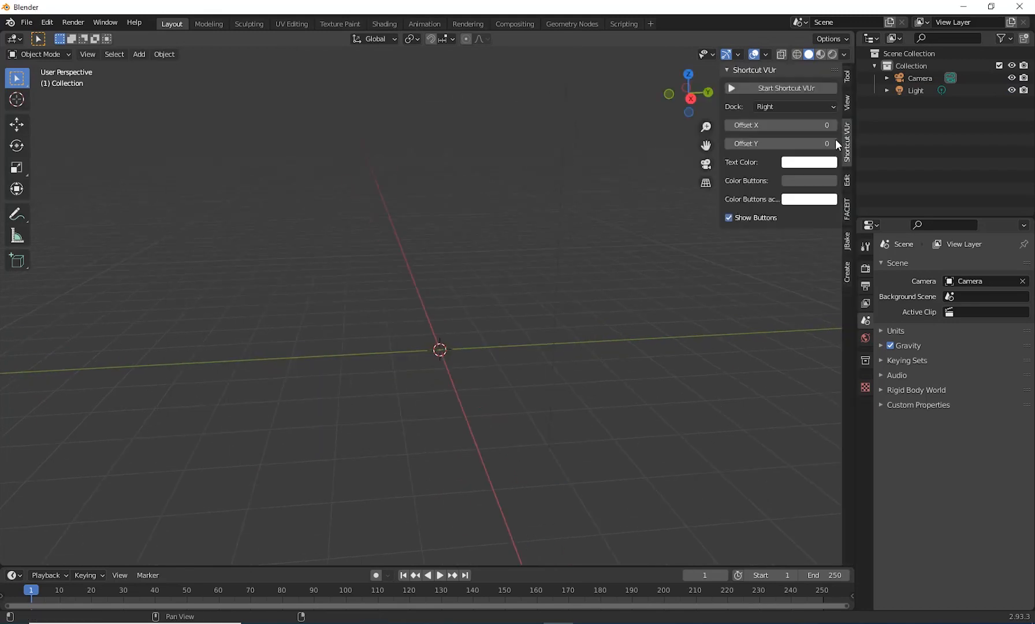
# - Add a Sapling Tree Gen tree at the origin and load the small_pine preset
pyautogui.keyDown('shift'); pyautogui.moveTo(462, 288); pyautogui.dragTo(441, 325, button='middle'); pyautogui.keyUp('shift')
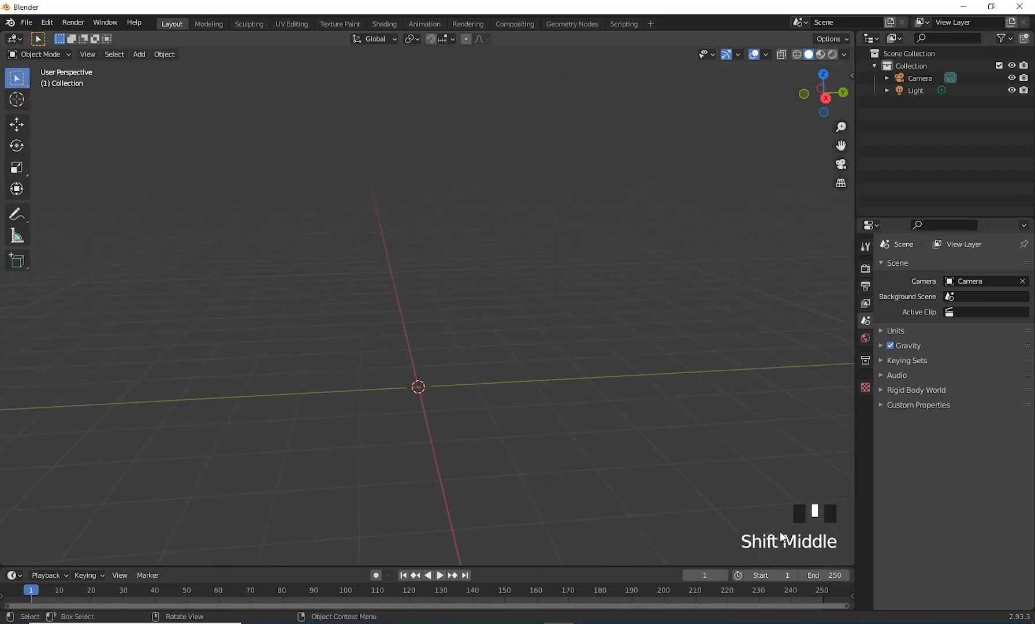
pyautogui.hotkey('shift', 'a')
pyautogui.moveTo(258, 385)
pyautogui.click(362, 383)
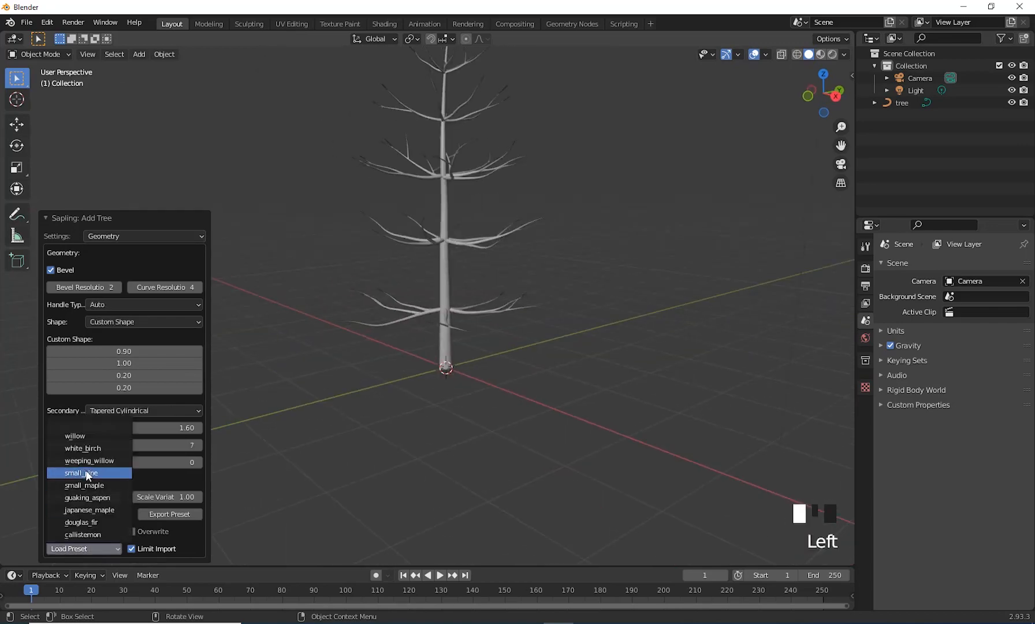
pyautogui.click(81, 476)
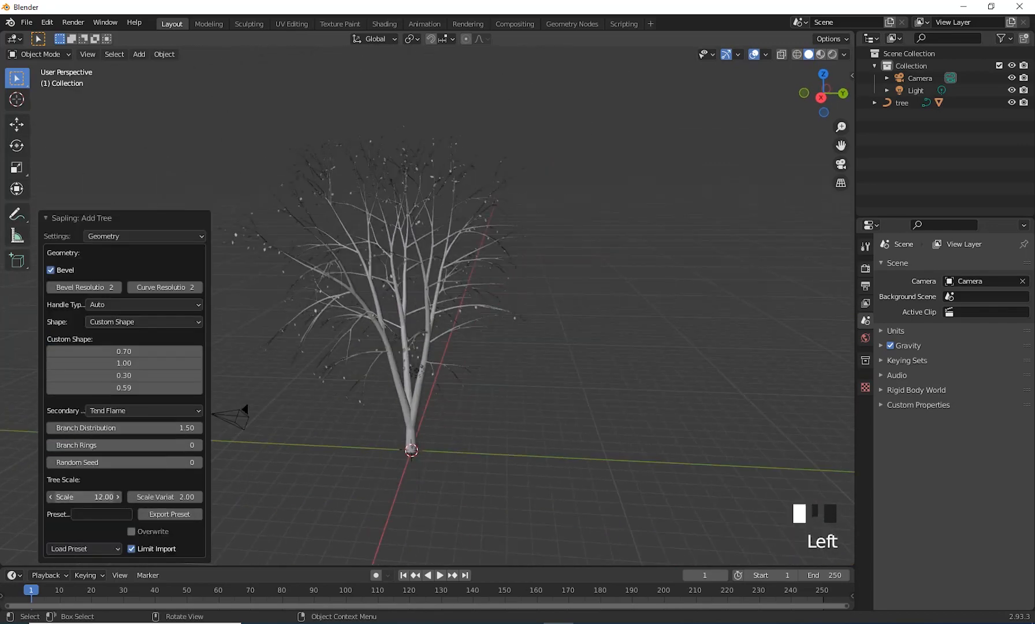
# - Move the first tree about -26.7 m along X and add a second Sapling tree using the quaking_aspen preset
pyautogui.keyDown('shift'); pyautogui.moveTo(243, 411); pyautogui.dragTo(930, 177, button='middle'); pyautogui.keyUp('shift')
pyautogui.hotkey('shift', 'a')
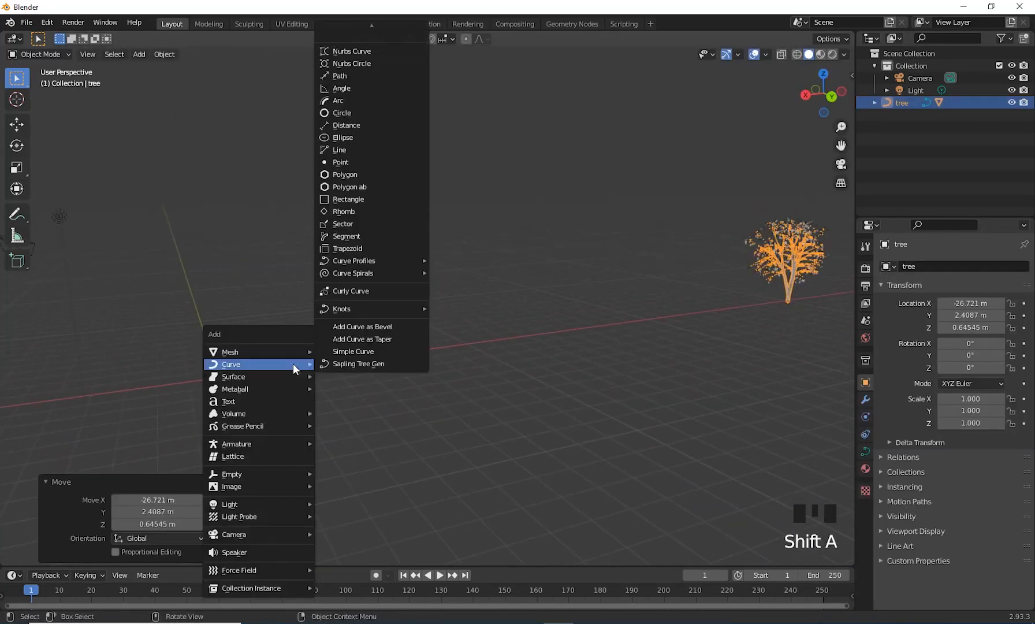
pyautogui.click(358, 363)
pyautogui.click(83, 548)
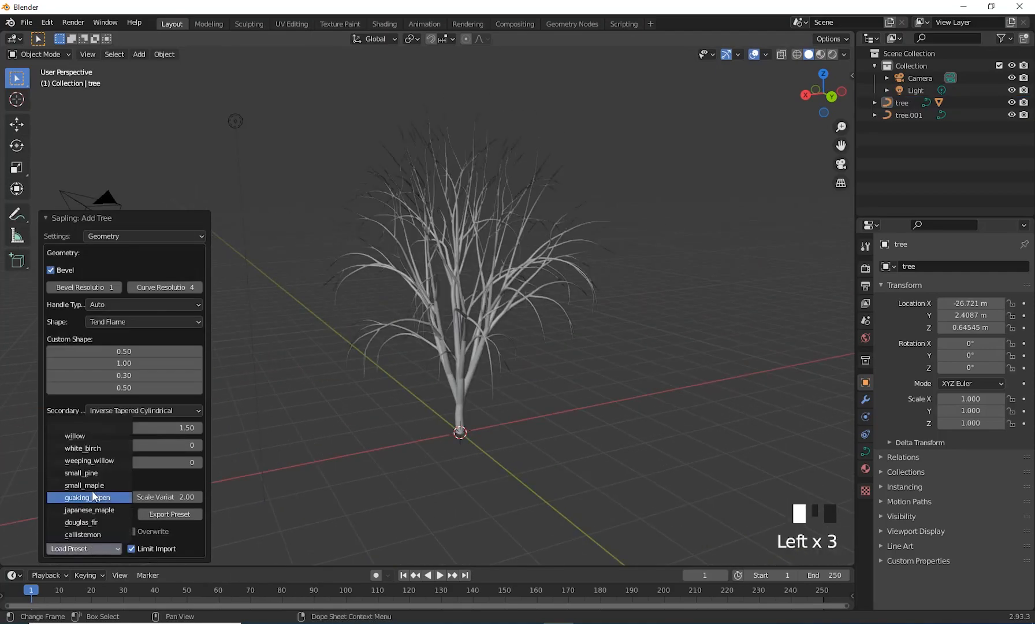
pyautogui.click(92, 496)
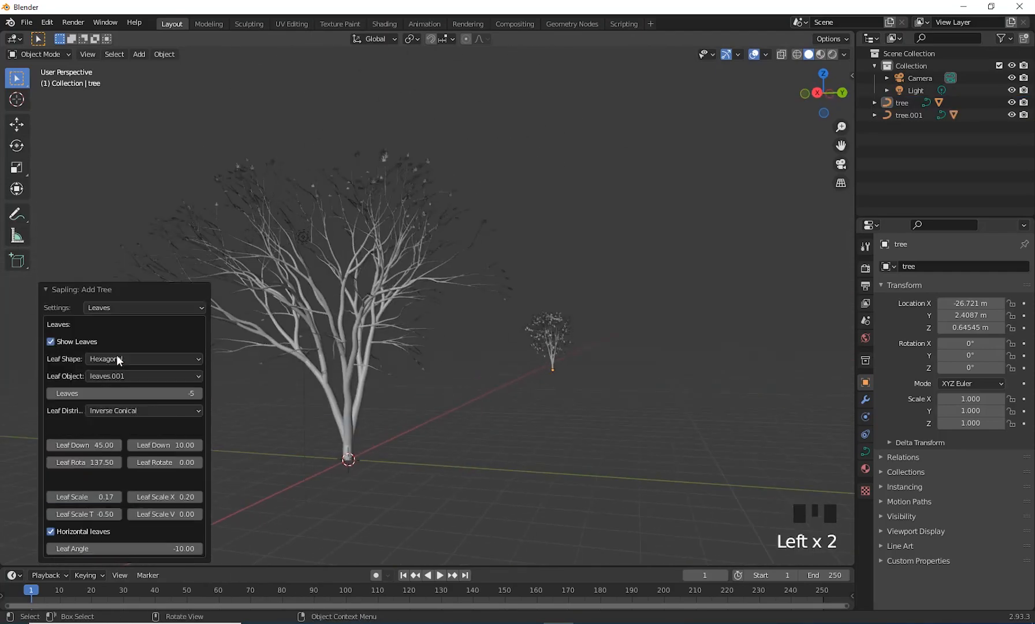
pyautogui.moveTo(473, 376); pyautogui.dragTo(378, 409, button='middle')
pyautogui.moveTo(520, 392); pyautogui.dragTo(588, 418, button='middle')
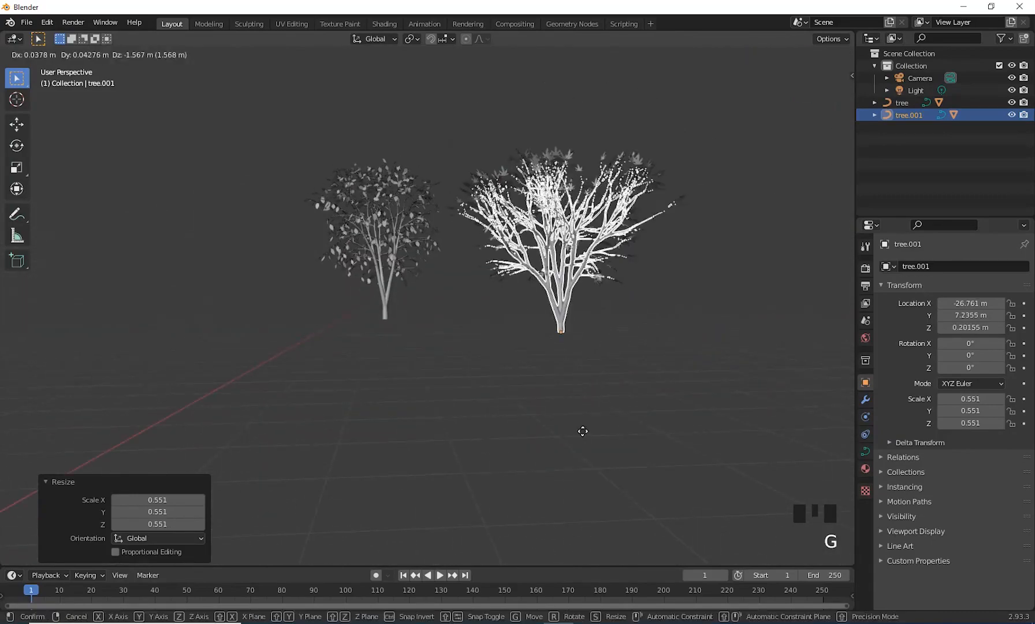
# - Add a Landscape mesh at the origin and set its noise effect mix to Add
pyautogui.keyDown('shift'); pyautogui.moveTo(312, 370); pyautogui.dragTo(344, 386, button='middle'); pyautogui.keyUp('shift')
pyautogui.hotkey('shift', 'a')
pyautogui.moveTo(217, 336)
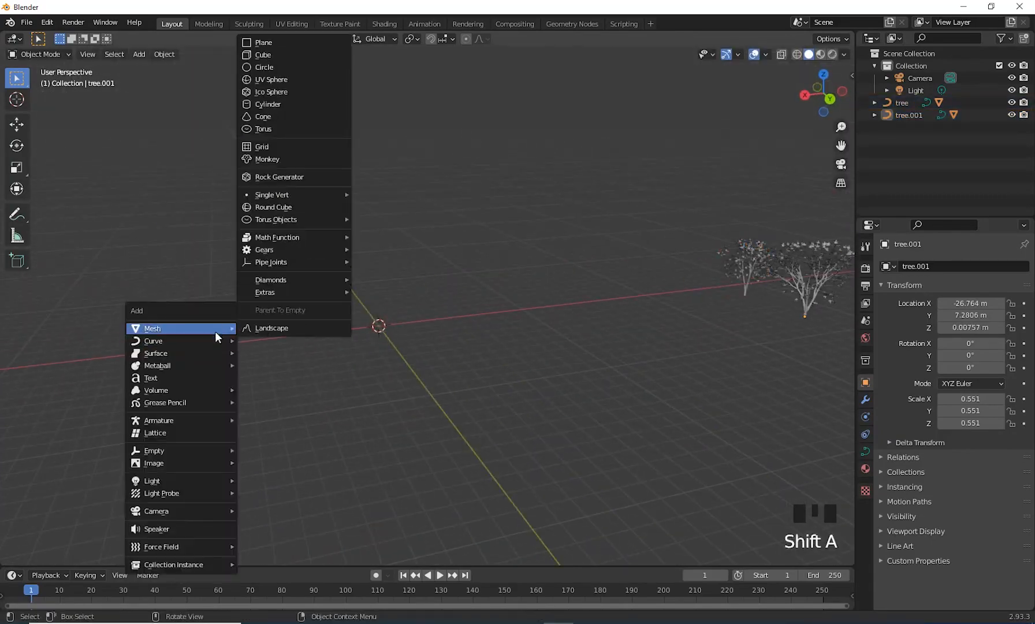
pyautogui.click(272, 327)
pyautogui.click(111, 91)
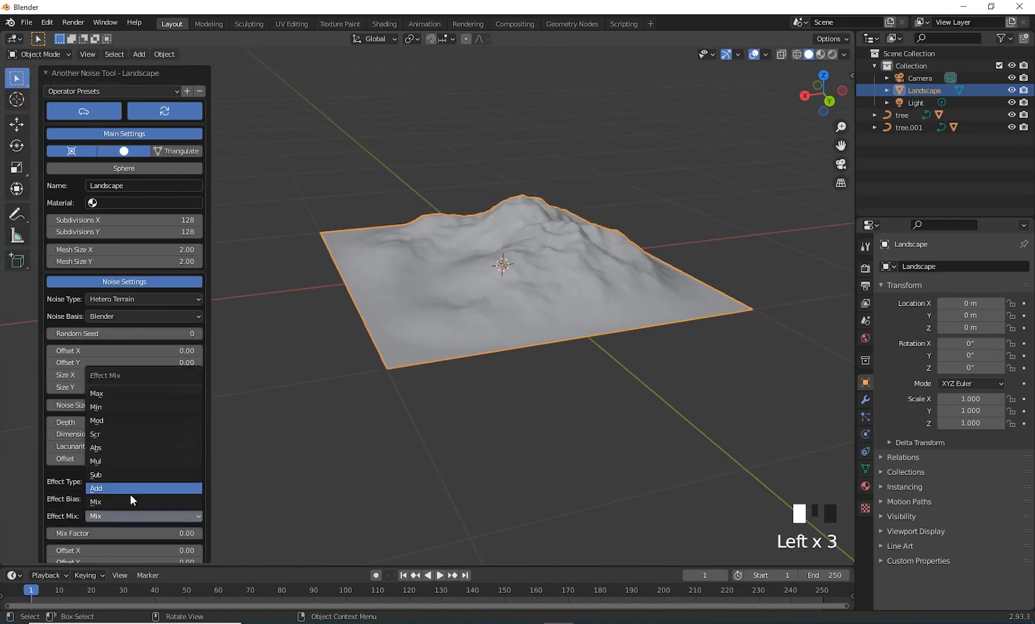
pyautogui.click(115, 488)
# - Adjust the noise Amp of the second landscape
pyautogui.keyDown('shift'); pyautogui.moveTo(606, 344); pyautogui.dragTo(597, 453, button='middle'); pyautogui.keyUp('shift')
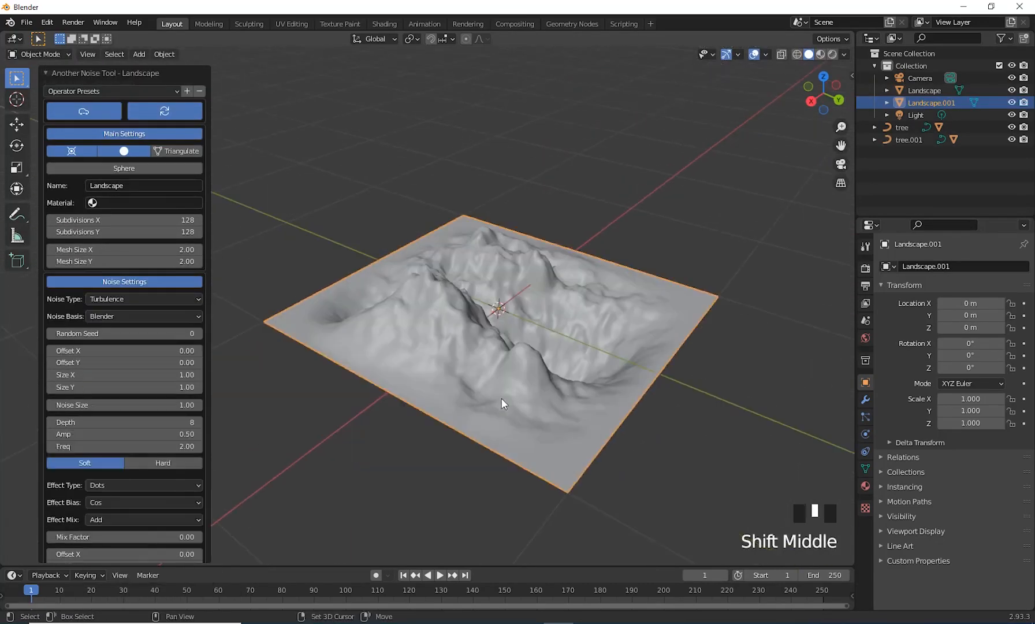
pyautogui.keyDown('shift'); pyautogui.moveTo(503, 406); pyautogui.dragTo(526, 405, button='middle'); pyautogui.keyUp('shift')
pyautogui.moveTo(124, 434); pyautogui.dragTo(138, 434)
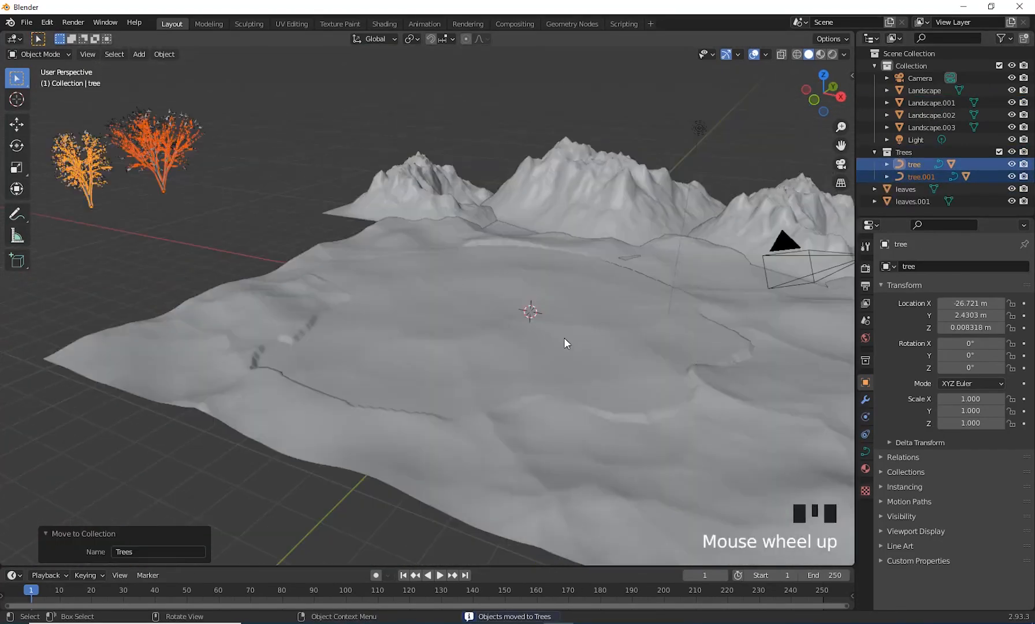
# - Render the large landscape's hair particles as the Trees collection and set their rotation's orientation axis to None
pyautogui.moveTo(564, 278)
pyautogui.keyDown('shift'); pyautogui.mouseDown(button='middle')
pyautogui.moveTo(570, 383)
pyautogui.moveTo(561, 296)
pyautogui.mouseUp(button='middle'); pyautogui.keyUp('shift')
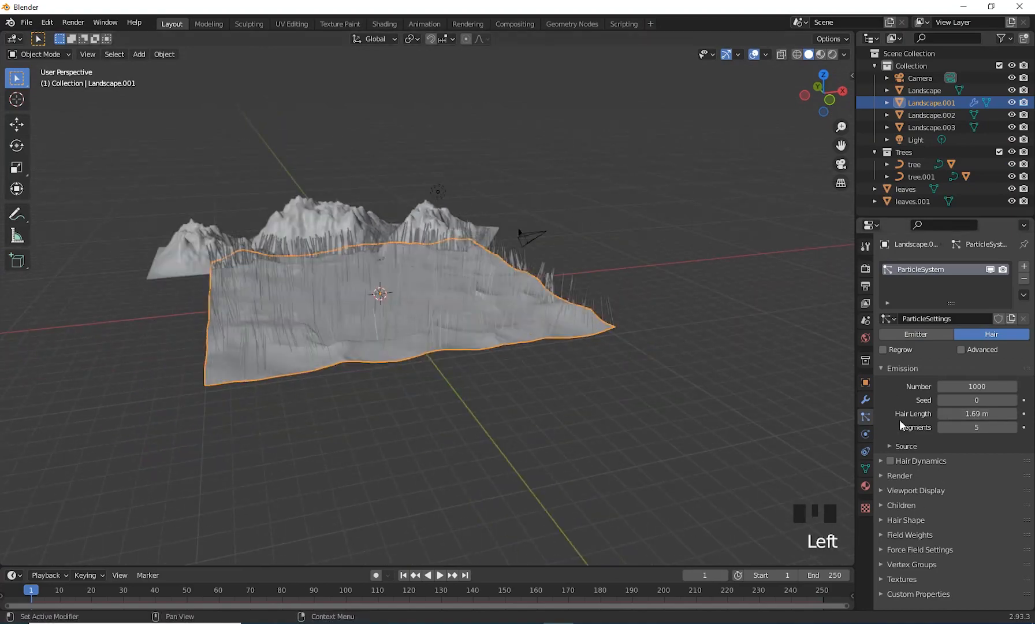
pyautogui.scroll(-2, 975, 416)
pyautogui.click(975, 395)
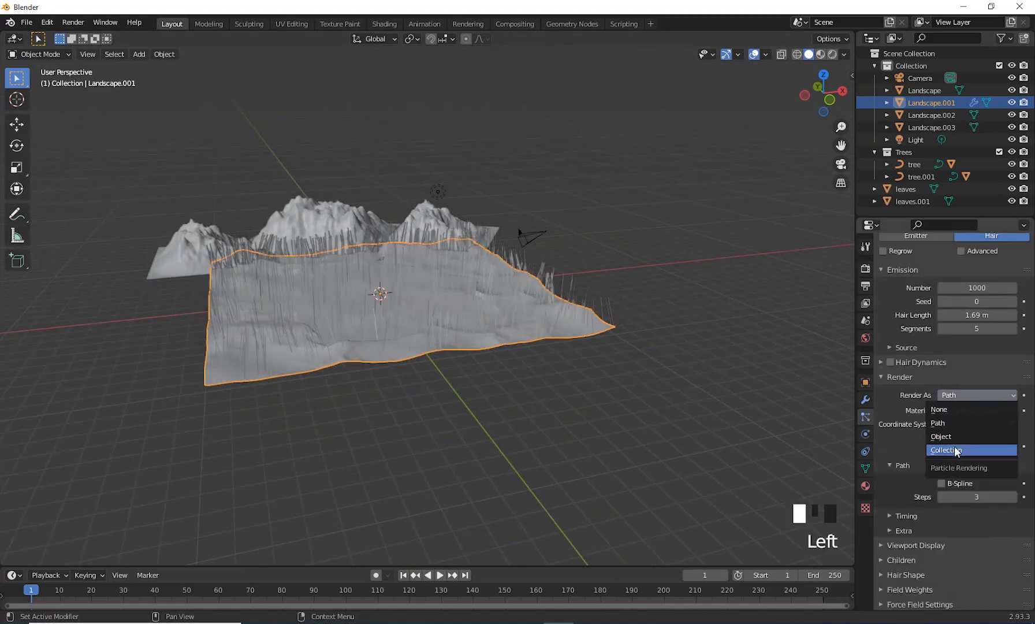
pyautogui.click(956, 451)
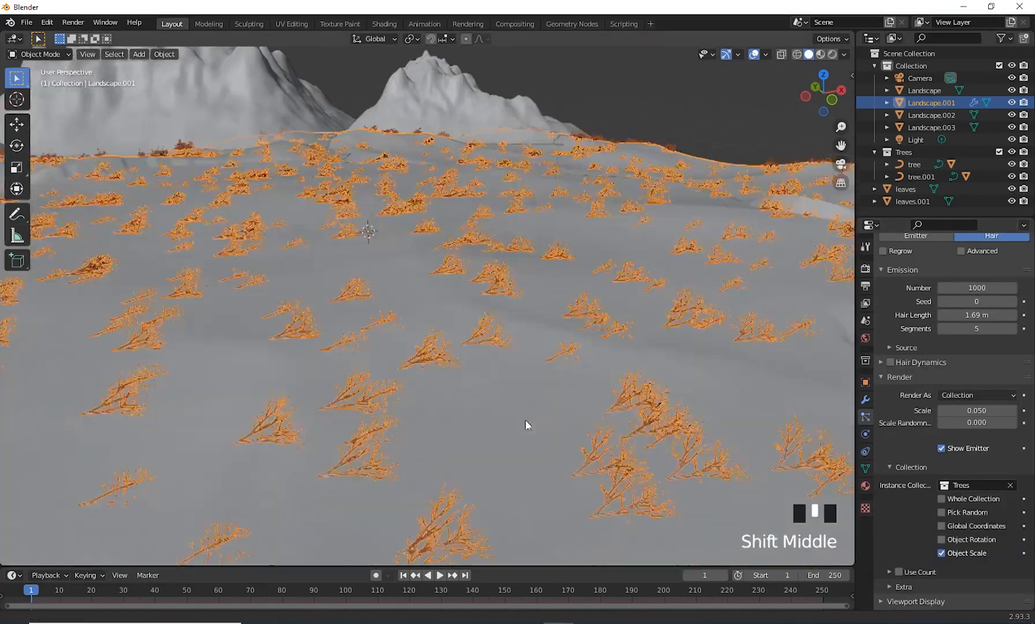
pyautogui.scroll(-10, 919, 593)
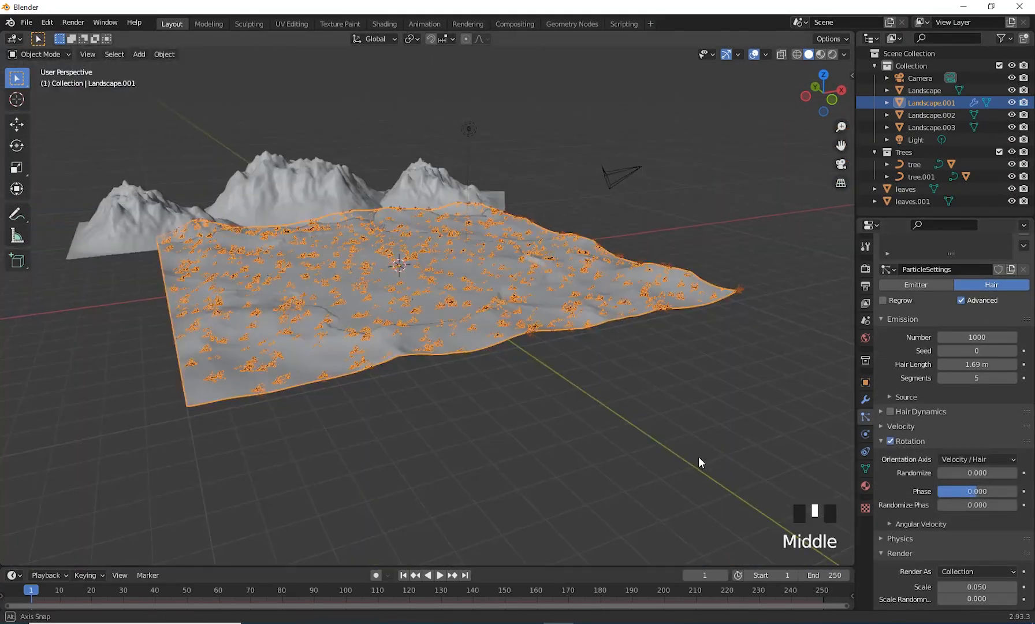
pyautogui.click(962, 433)
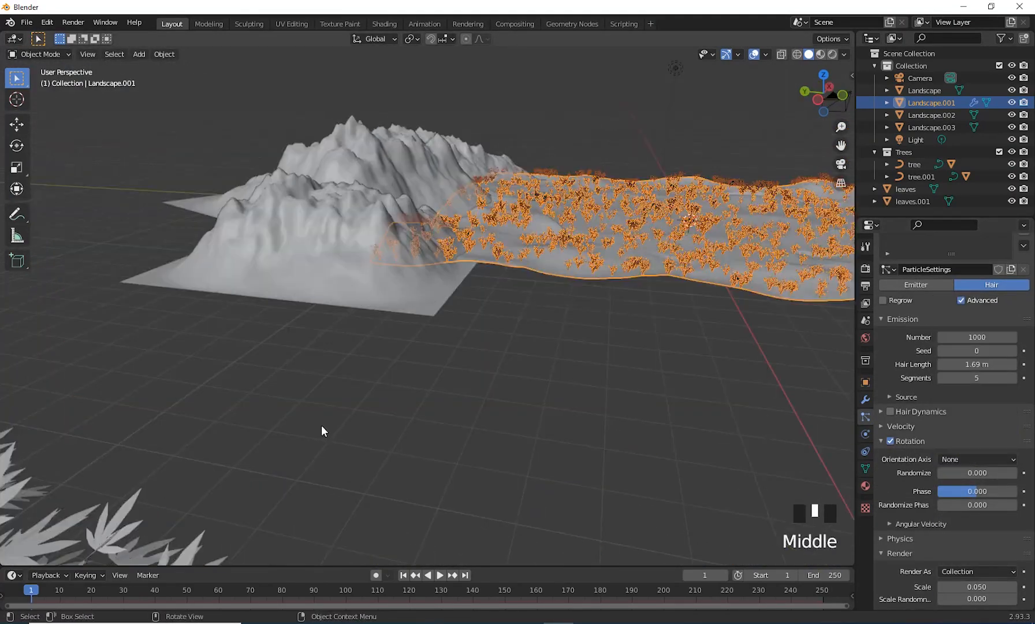
# - Enable Camera to View and reframe the camera low among the trees, facing the mountains
pyautogui.press('KP_0')
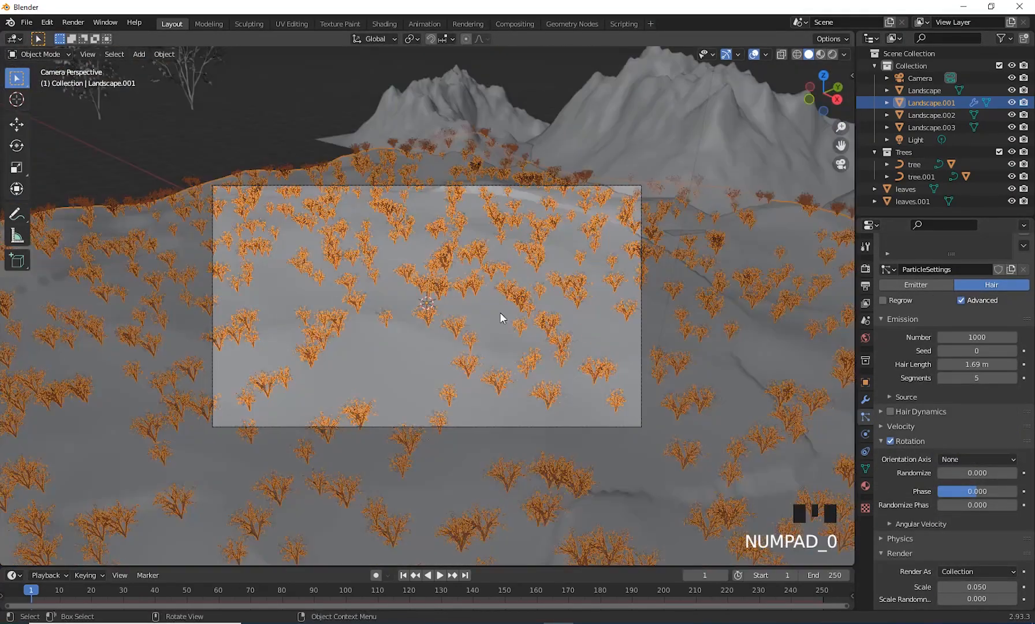
pyautogui.press('n')
pyautogui.click(847, 129)
pyautogui.click(825, 223)
pyautogui.moveTo(559, 341); pyautogui.dragTo(455, 346, button='middle')
# - Adjust the selected camera's focal length and lock the camera to the view again
pyautogui.click(526, 186)
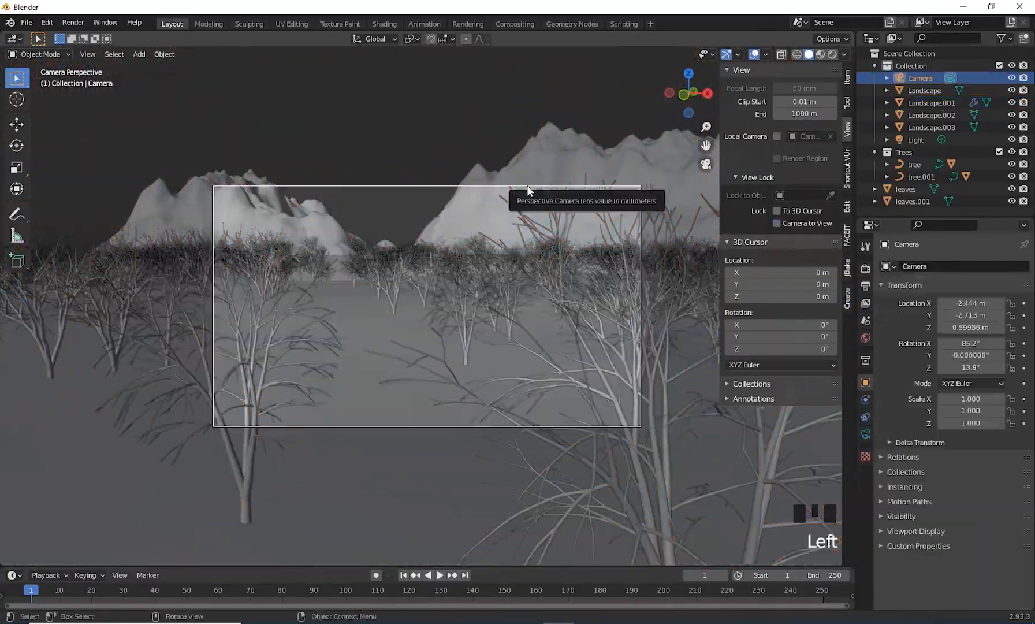
pyautogui.rightClick(427, 213)
pyautogui.click(422, 228)
pyautogui.click(349, 228)
pyautogui.moveTo(427, 286)
pyautogui.mouseDown(button='middle')
pyautogui.moveTo(500, 304)
pyautogui.moveTo(485, 302)
pyautogui.mouseUp(button='middle')
pyautogui.press('KP_0')
pyautogui.click(777, 223)
# - Switch the viewport to rendered shading, collapse the Trees collection and select the light
pyautogui.click(832, 55)
pyautogui.click(874, 152)
pyautogui.click(915, 140)
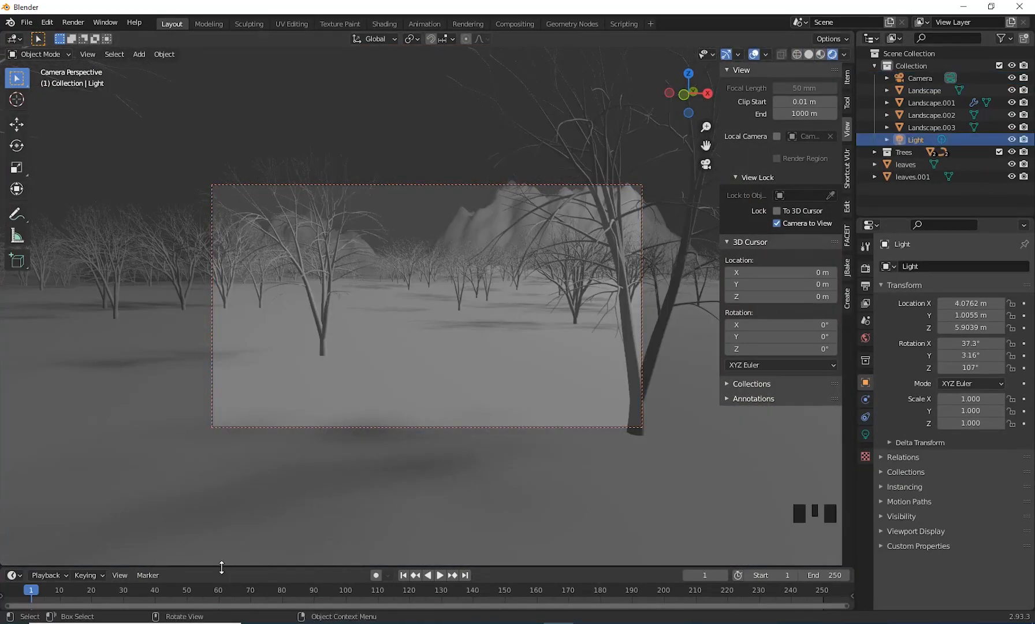
# - Replace the timeline with an enlarged Shader Editor showing the World nodes
pyautogui.moveTo(222, 567); pyautogui.dragTo(222, 383)
pyautogui.click(14, 392)
pyautogui.click(55, 392)
pyautogui.click(62, 420)
# - Add a Volume Scatter node feeding the World Output's Volume input and set its density to 0.25
pyautogui.hotkey('shift', 'a')
pyautogui.moveTo(370, 532); pyautogui.dragTo(441, 477)
pyautogui.doubleClick(321, 566)
pyautogui.write('.5')
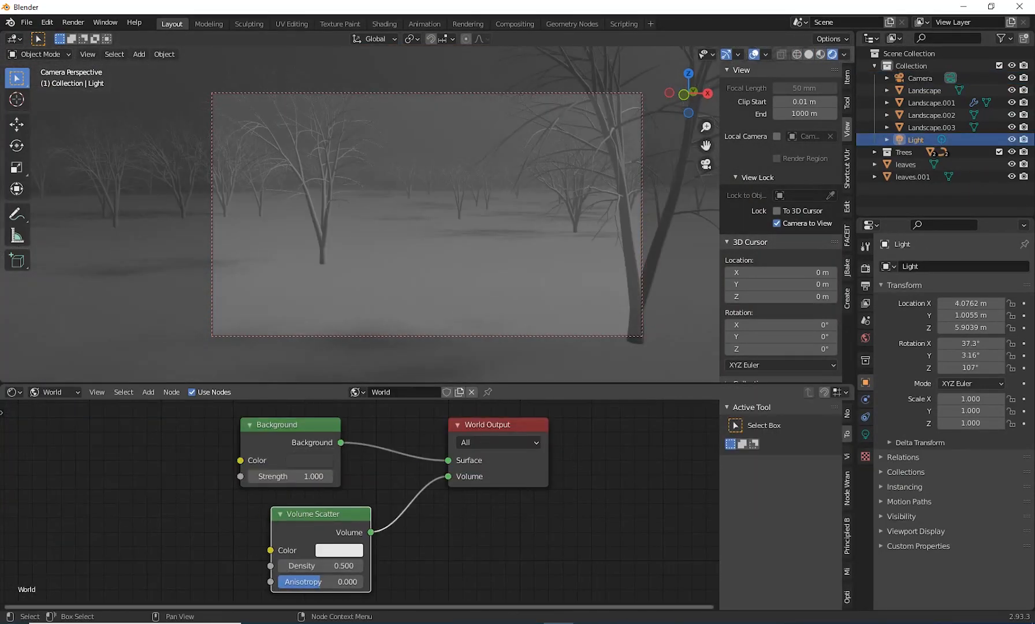
pyautogui.doubleClick(345, 565)
pyautogui.write('.25')
pyautogui.press('Return')
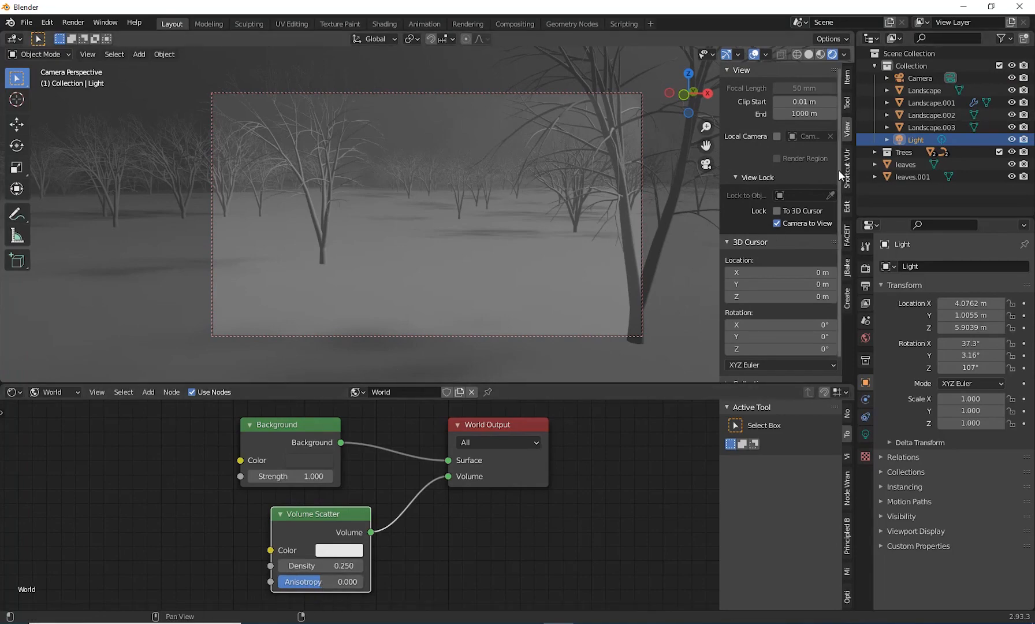
# - Enlarge the outliner area and turn it into a second 3D viewport showing the camera view in rendered shading
pyautogui.moveTo(856, 173); pyautogui.dragTo(719, 175)
pyautogui.moveTo(866, 217); pyautogui.dragTo(866, 315)
pyautogui.click(735, 39)
pyautogui.click(756, 72)
pyautogui.moveTo(901, 167); pyautogui.dragTo(925, 149, button='middle')
pyautogui.press('KP_0')
pyautogui.scroll(5, 915, 115)
pyautogui.click(1011, 40)
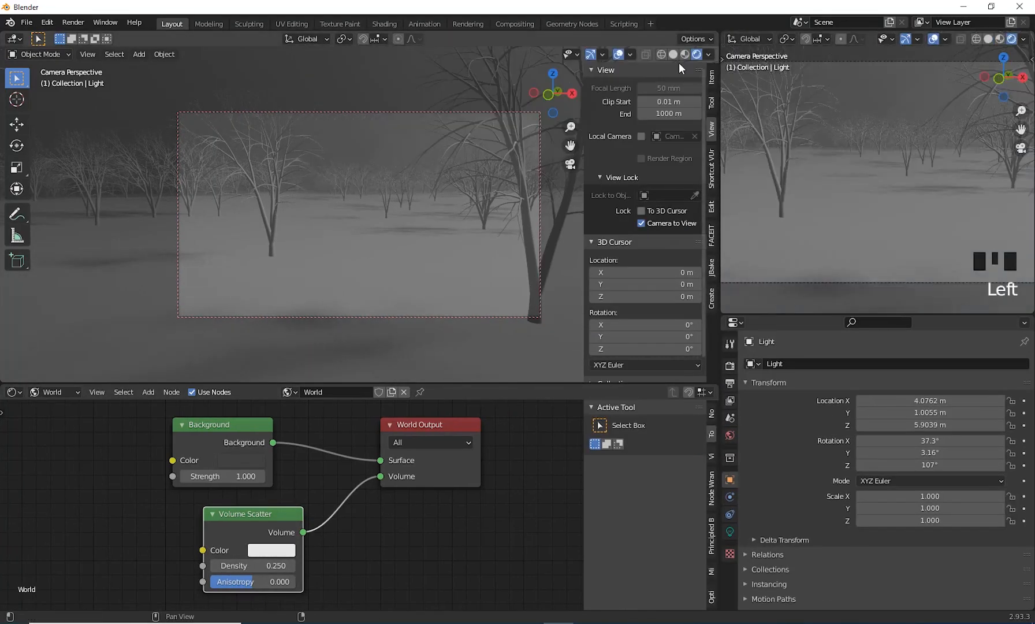
# - Set the main viewport to solid shading and put the large landscape into Weight Paint mode
pyautogui.click(673, 55)
pyautogui.moveTo(369, 208)
pyautogui.mouseDown(button='middle')
pyautogui.moveTo(286, 231)
pyautogui.moveTo(459, 235)
pyautogui.moveTo(238, 126)
pyautogui.moveTo(238, 155)
pyautogui.mouseUp(button='middle')
pyautogui.press('KP_0')
pyautogui.scroll(-3, 238, 156)
pyautogui.click(237, 168)
pyautogui.click(41, 54)
pyautogui.click(46, 122)
# - Paint full-weight patches across the large landscape, with strokes along its far edge and scattered spots over the middle
pyautogui.moveTo(340, 217); pyautogui.dragTo(227, 175)
pyautogui.moveTo(281, 217); pyautogui.dragTo(265, 272)
pyautogui.moveTo(230, 209); pyautogui.dragTo(216, 218)
pyautogui.moveTo(200, 280); pyautogui.dragTo(196, 321)
pyautogui.moveTo(297, 328); pyautogui.dragTo(311, 316)
pyautogui.moveTo(362, 225); pyautogui.dragTo(381, 219)
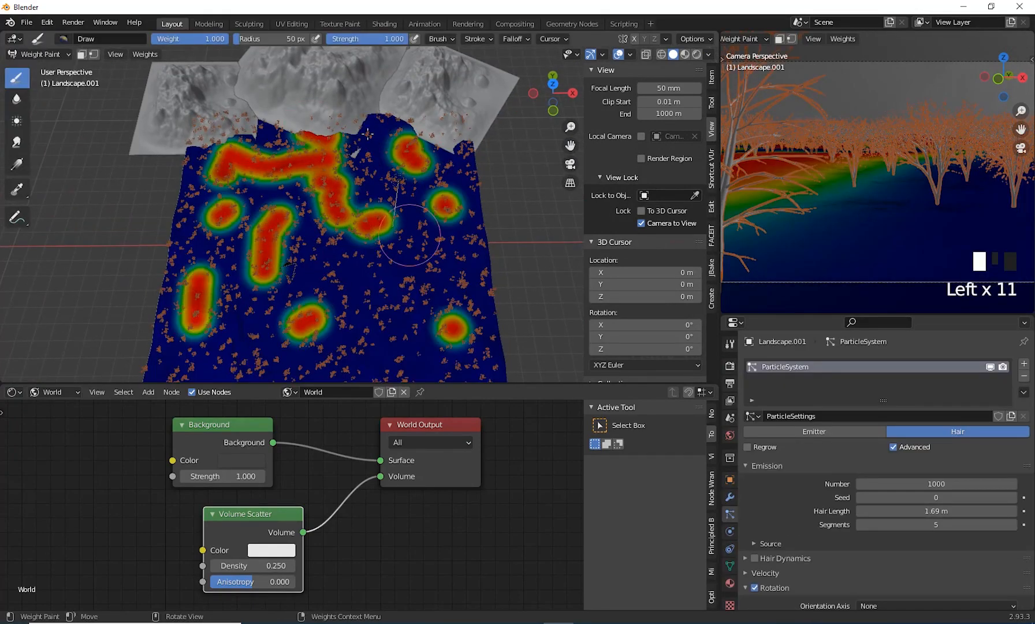
pyautogui.moveTo(373, 171); pyautogui.dragTo(232, 152)
pyautogui.moveTo(464, 153); pyautogui.dragTo(461, 248)
# - Rename the large landscape's painted vertex group as Trees area and return the landscape to Object Mode
pyautogui.click(17, 99)
pyautogui.click(730, 566)
pyautogui.moveTo(819, 314); pyautogui.dragTo(823, 190)
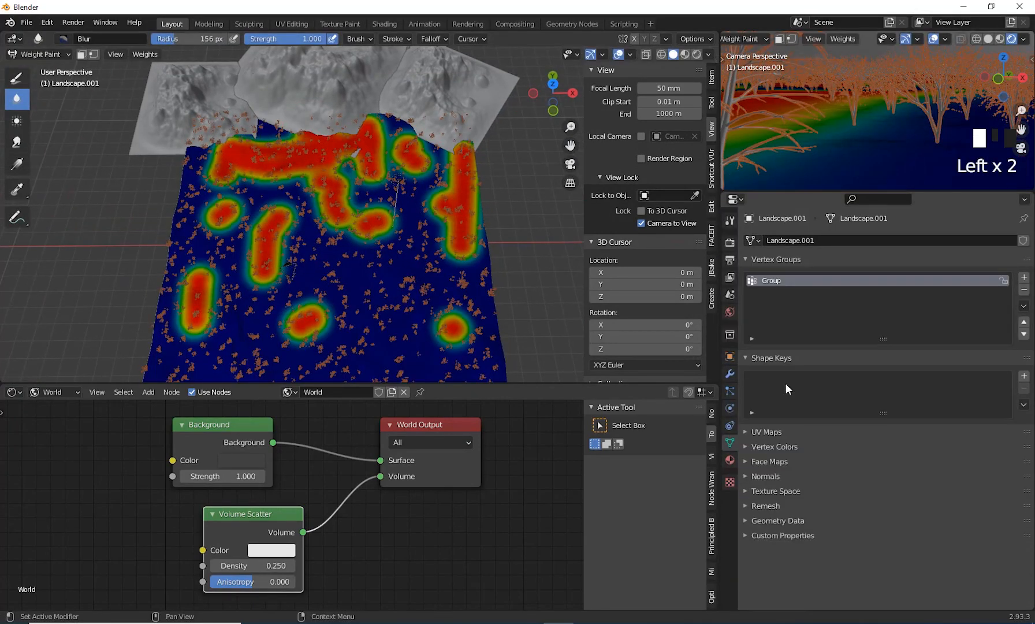
pyautogui.click(41, 54)
pyautogui.click(45, 68)
pyautogui.click(730, 391)
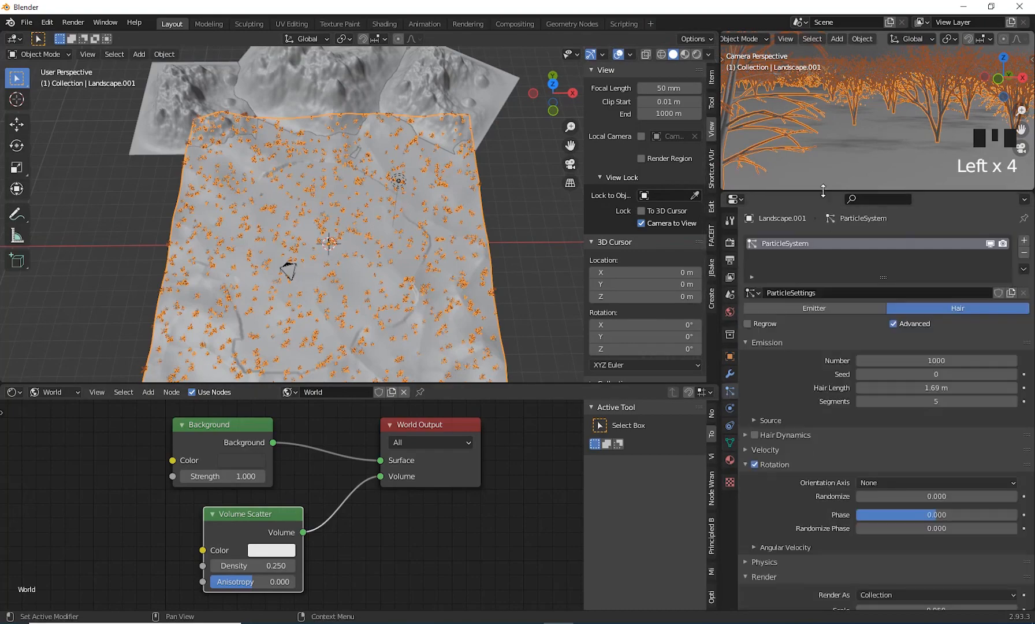
# - Use the Trees area vertex group for the density of the landscape's tree particle system
pyautogui.moveTo(825, 191); pyautogui.dragTo(824, 208)
pyautogui.moveTo(720, 277); pyautogui.dragTo(838, 277)
pyautogui.scroll(-15, 889, 494)
pyautogui.click(947, 493)
pyautogui.click(907, 365)
pyautogui.moveTo(439, 254); pyautogui.dragTo(462, 237, button='middle')
pyautogui.moveTo(838, 277); pyautogui.dragTo(673, 278)
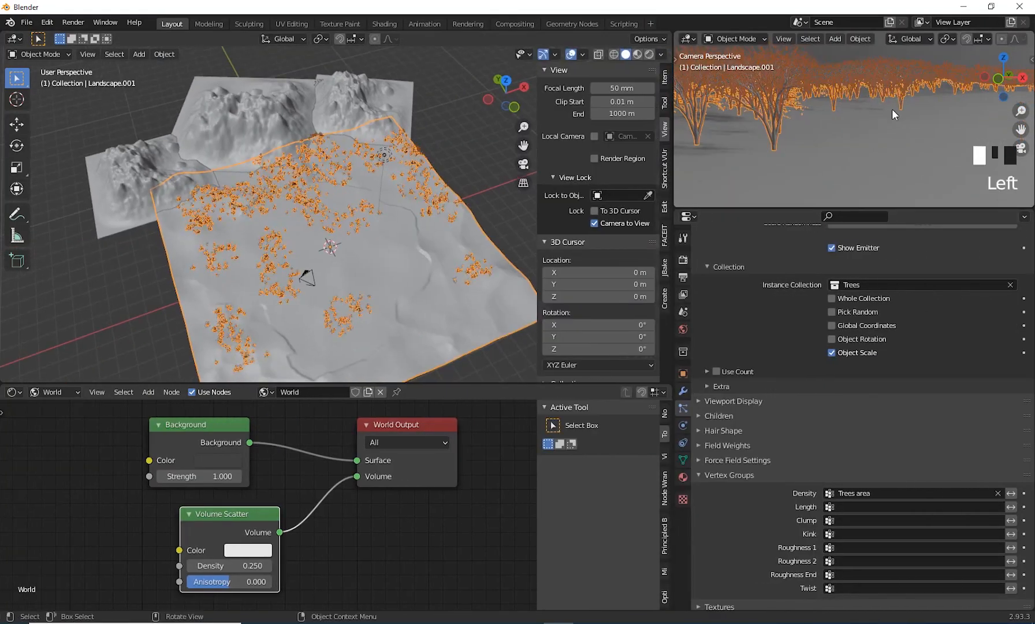
# - Move the camera, lower it about 1.86 m toward the terrain and rotate it about 25°
pyautogui.click(359, 307)
pyautogui.moveTo(324, 277); pyautogui.dragTo(392, 267, button='middle')
pyautogui.press('g')
pyautogui.click(382, 255)
pyautogui.press('g')
pyautogui.click(389, 299)
pyautogui.press('r')
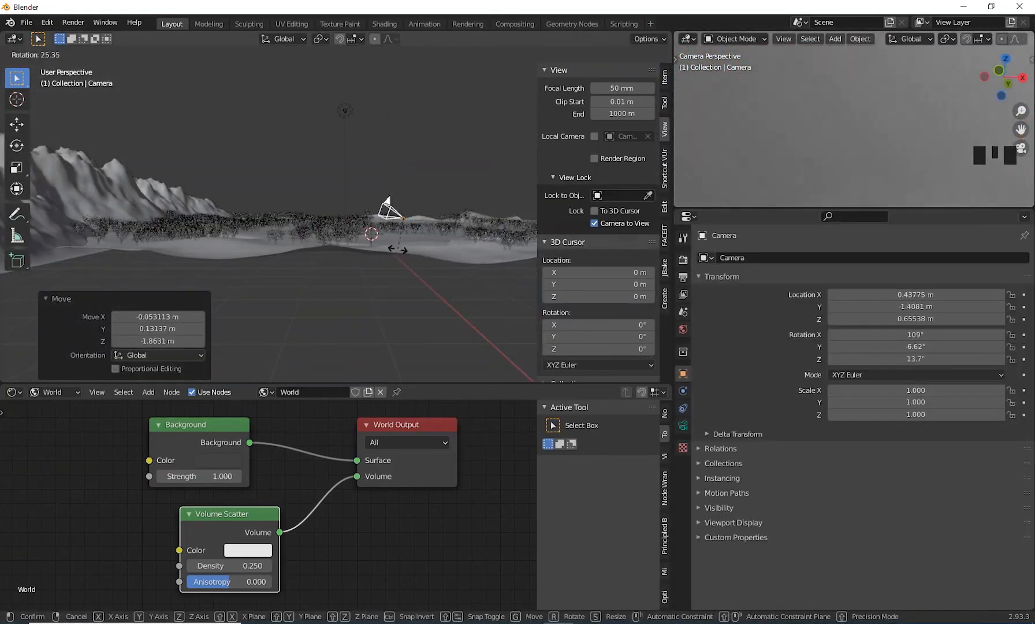
pyautogui.click(399, 249)
# - Change the scene light to a Sun with strength 1.5 and enable its contact shadows
pyautogui.moveTo(514, 156); pyautogui.dragTo(423, 168, button='middle')
pyautogui.click(406, 126)
pyautogui.click(682, 426)
pyautogui.click(820, 310)
pyautogui.doubleClick(901, 338)
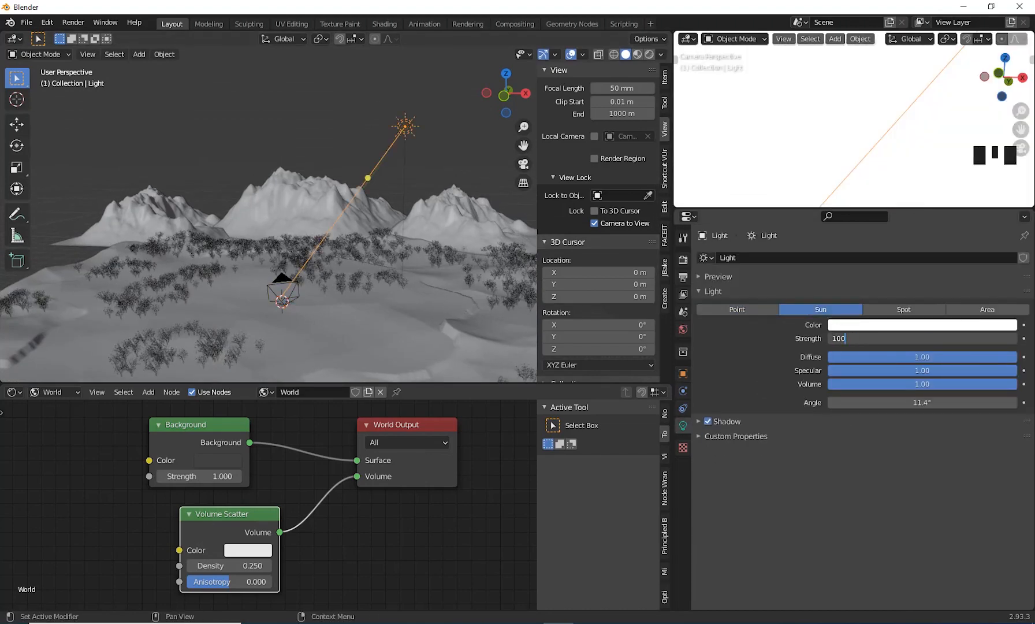
pyautogui.write('1')
pyautogui.press('Return')
pyautogui.doubleClick(889, 338)
pyautogui.write('1.5')
pyautogui.moveTo(674, 353); pyautogui.dragTo(843, 369)
pyautogui.click(869, 421)
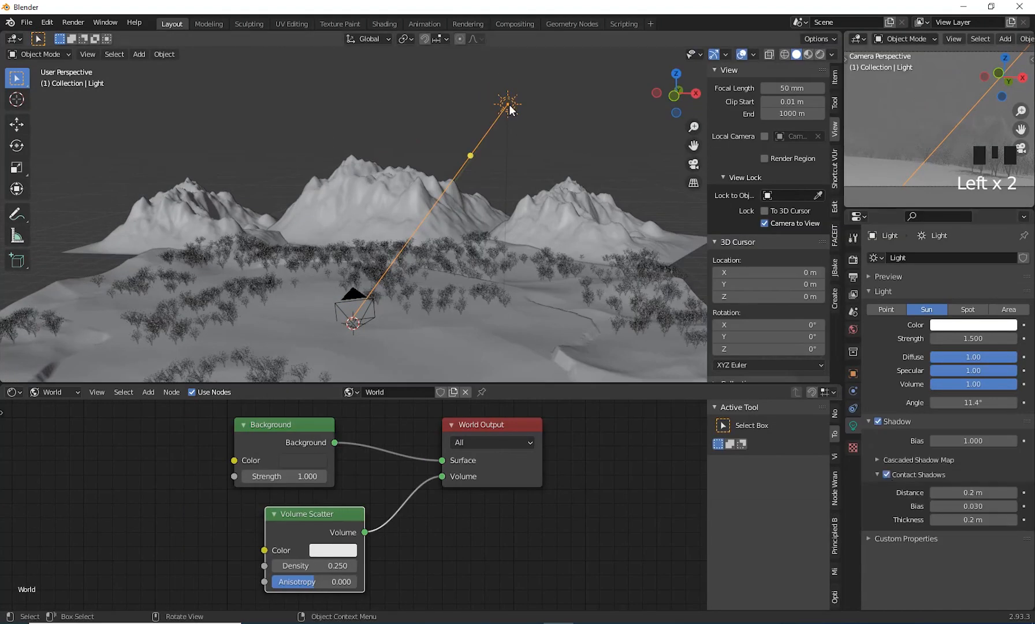
# - Trackball-rotate the sun by about -35° and 25°, rotate it about -22° more and reposition it
pyautogui.press('r')
pyautogui.press('r')
pyautogui.click(519, 220)
pyautogui.moveTo(517, 226); pyautogui.dragTo(664, 191, button='middle')
pyautogui.press('r')
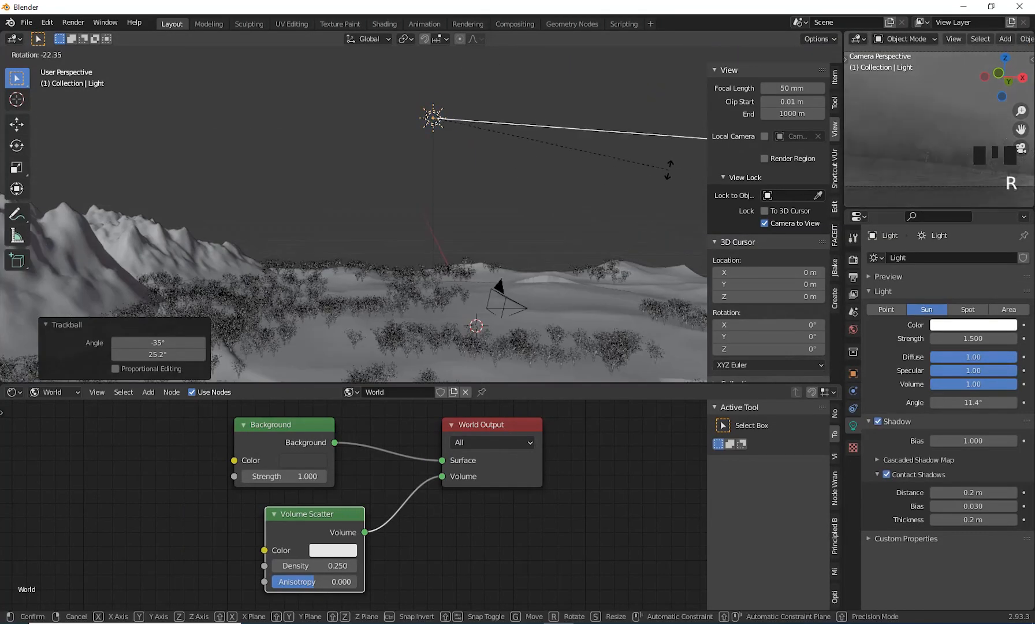
pyautogui.click(669, 179)
pyautogui.press('g')
pyautogui.click(508, 202)
# - Refine the sun's direction with a trackball rotation of about 7° and 4.6° and a rotation of about -15°
pyautogui.moveTo(485, 214); pyautogui.dragTo(358, 250, button='middle')
pyautogui.press('r')
pyautogui.press('r')
pyautogui.click(447, 266)
pyautogui.moveTo(448, 270); pyautogui.dragTo(541, 263, button='middle')
pyautogui.press('r')
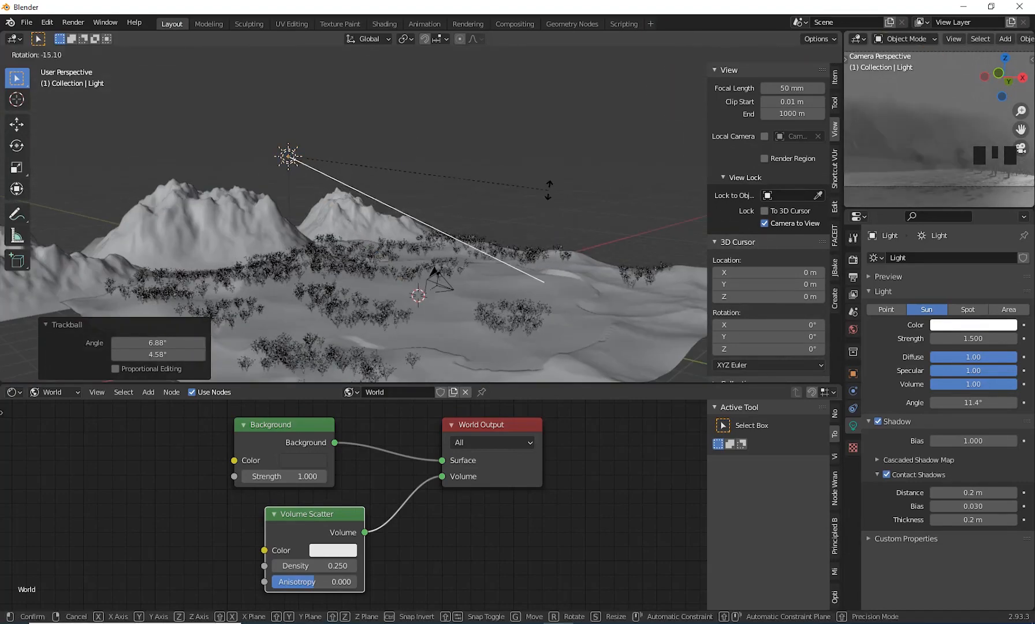
pyautogui.click(551, 191)
# - Rotate the sun again and move it about -11.4 m in X, -1.3 m in Y and -1.4 m in Z
pyautogui.moveTo(549, 207); pyautogui.dragTo(421, 262, button='middle')
pyautogui.press('r')
pyautogui.click(532, 258)
pyautogui.moveTo(532, 258); pyautogui.dragTo(491, 243, button='middle')
pyautogui.press('g')
pyautogui.click(385, 282)
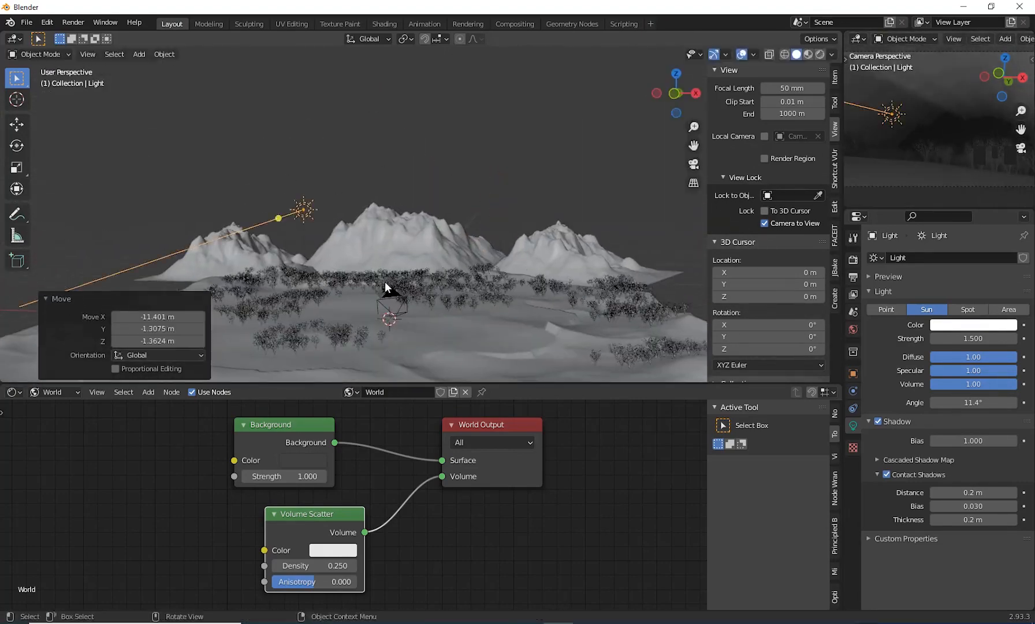
# - Trackball-rotate the sun and aim its direction handle down at the landscape's far edge near the mountains
pyautogui.moveTo(385, 281); pyautogui.dragTo(398, 347, button='middle')
pyautogui.press('r')
pyautogui.press('r')
pyautogui.click(462, 306)
pyautogui.moveTo(462, 306); pyautogui.dragTo(329, 237, button='middle')
pyautogui.moveTo(253, 209); pyautogui.dragTo(300, 254)
pyautogui.moveTo(301, 248); pyautogui.dragTo(427, 324, button='middle')
pyautogui.moveTo(393, 127); pyautogui.dragTo(379, 185)
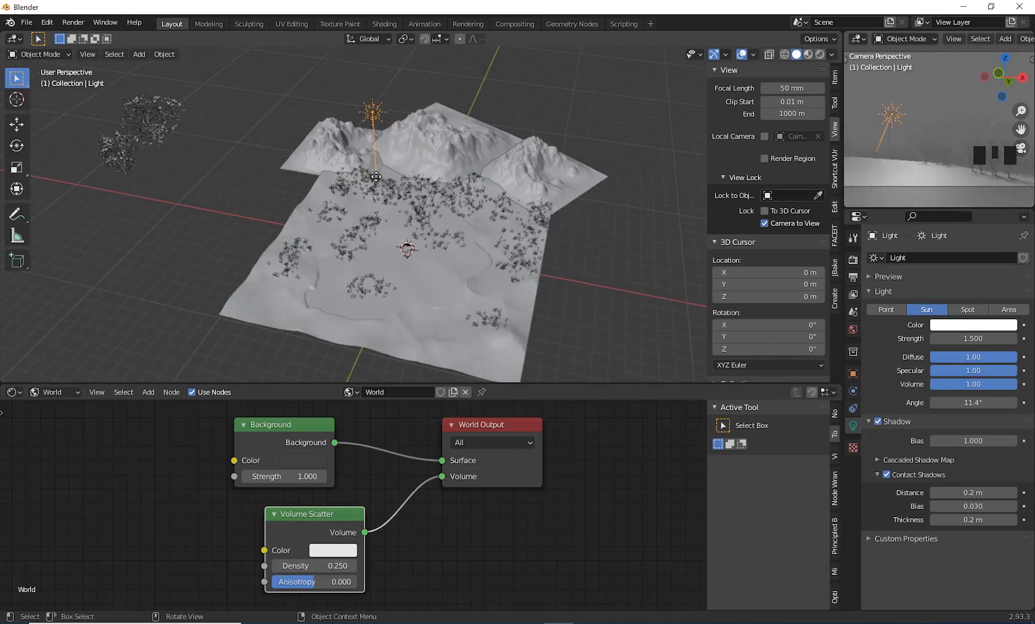
# - Tint the Volume Scatter pale blue, give the sun a pale yellow colour with strength 10, and render the image
pyautogui.moveTo(405, 289); pyautogui.dragTo(425, 217, button='middle')
pyautogui.click(333, 550)
pyautogui.click(383, 383)
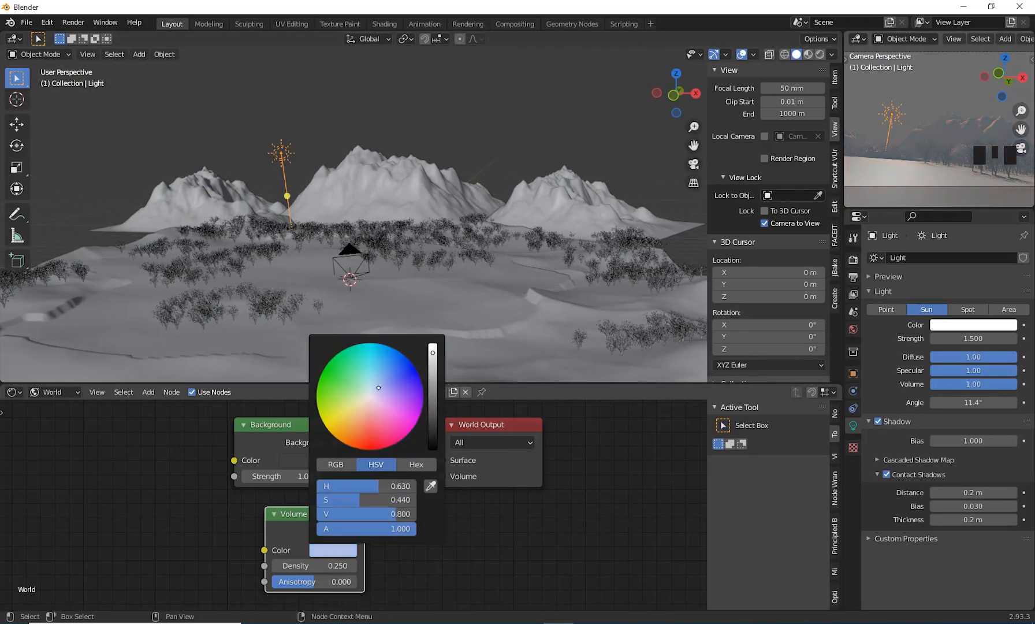
pyautogui.press('F12')
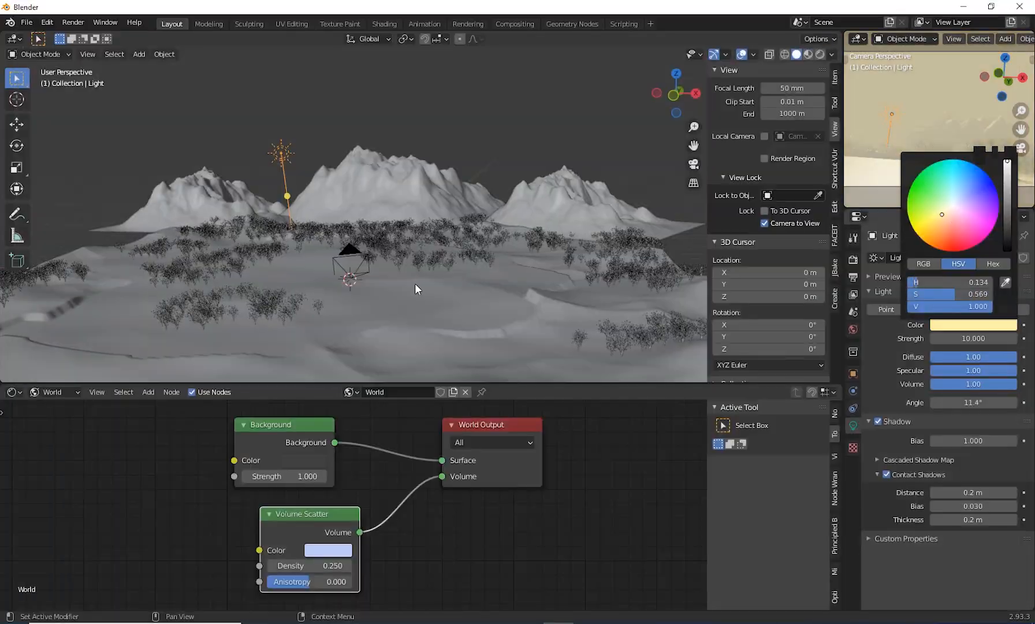
pyautogui.press('F12')
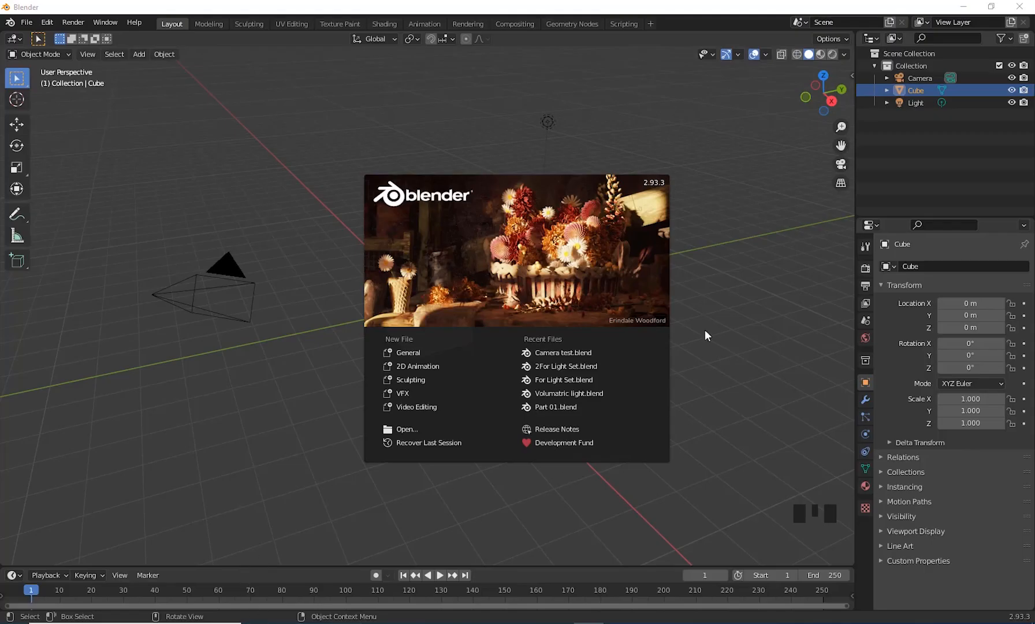
# - Dismiss the splash screen of the new scene and scale the default cube up to about 5.28
pyautogui.click(705, 335)
pyautogui.scroll(3, 627, 343)
pyautogui.scroll(-5, 622, 361)
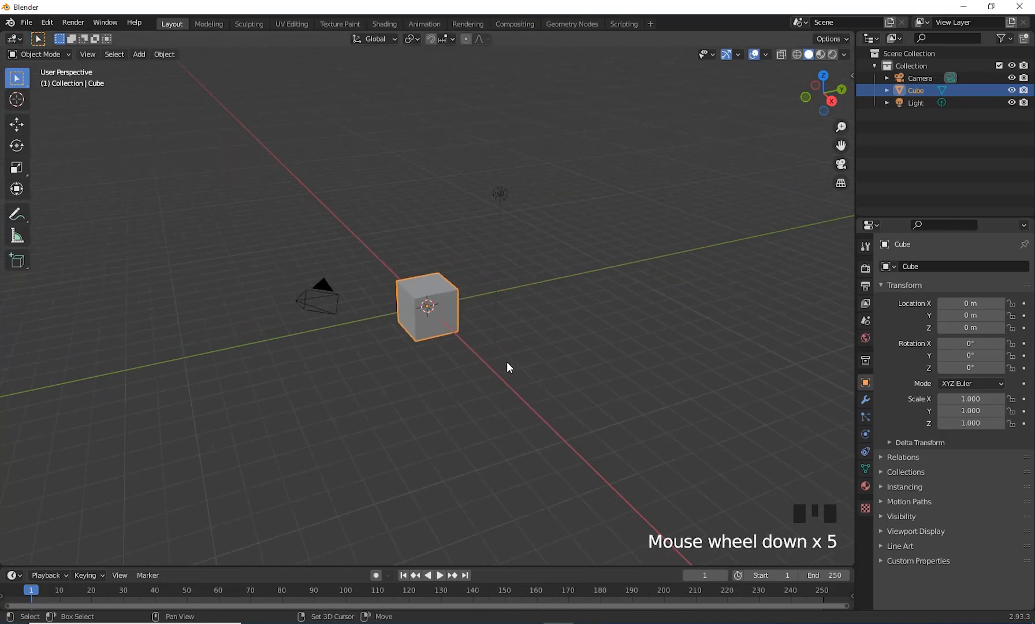
pyautogui.click(432, 289)
pyautogui.moveTo(432, 288); pyautogui.dragTo(454, 334, button='middle')
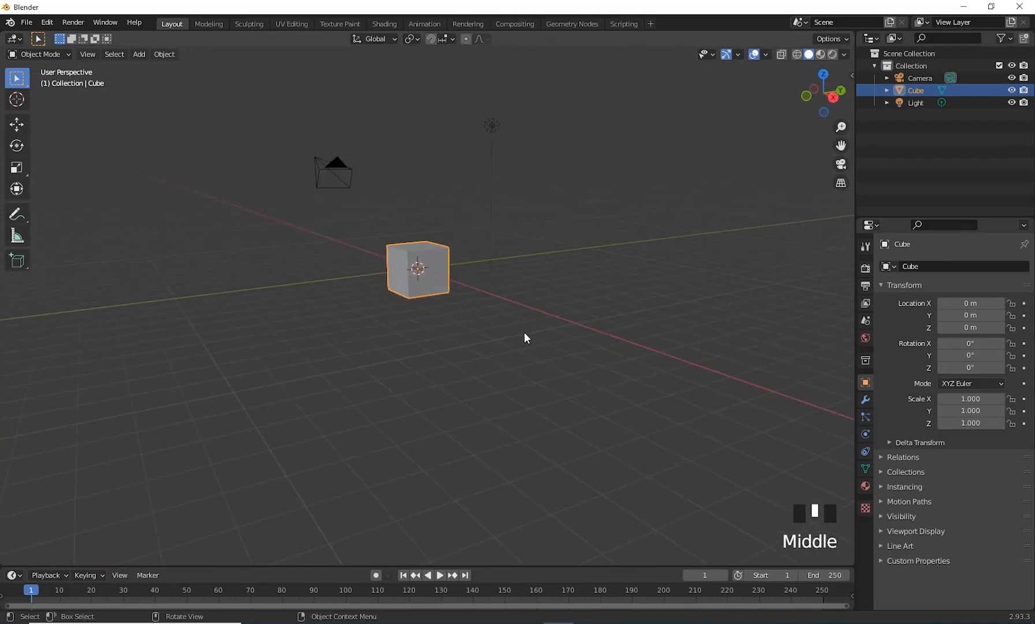
pyautogui.press('s')
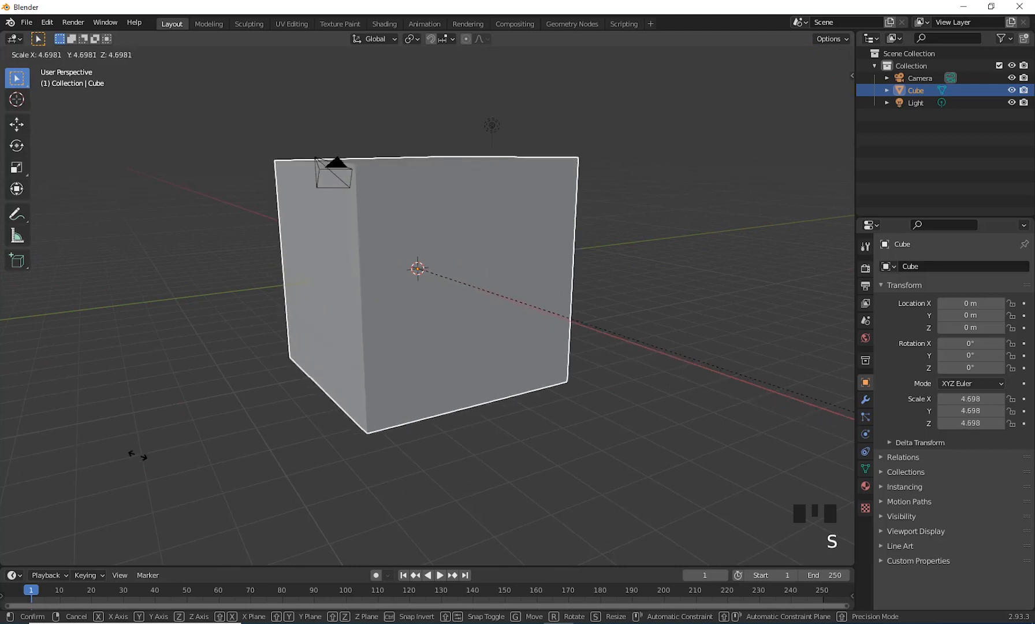
pyautogui.click(226, 463)
pyautogui.keyDown('shift'); pyautogui.moveTo(272, 199); pyautogui.dragTo(428, 361, button='middle'); pyautogui.keyUp('shift')
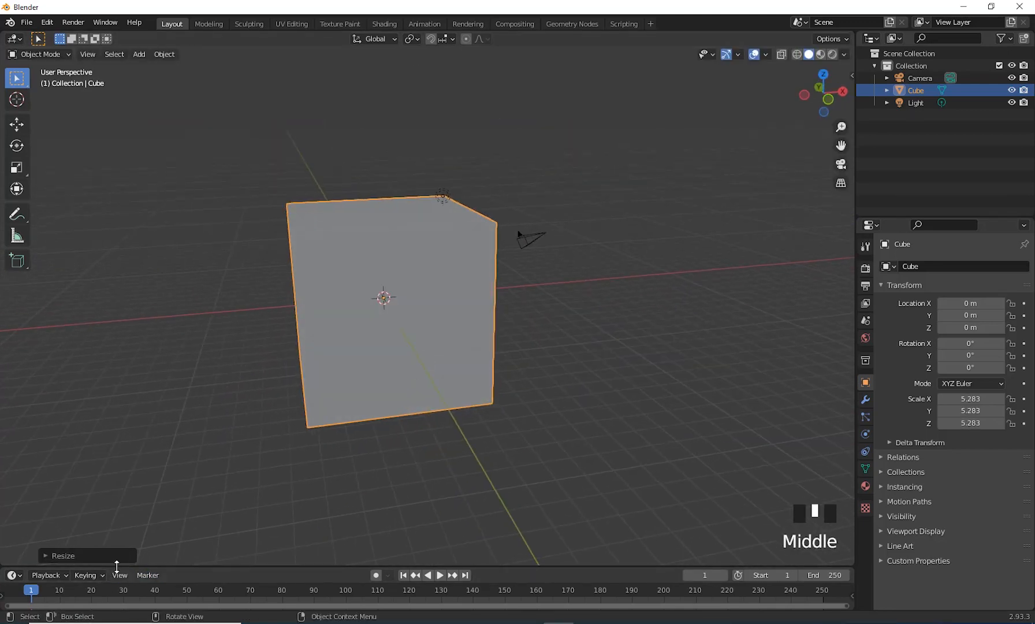
# - Enlarge the timeline area below the 3D viewport and set the viewport to rendered shading
pyautogui.moveTo(122, 548); pyautogui.dragTo(145, 432)
pyautogui.scroll(-2, 592, 329)
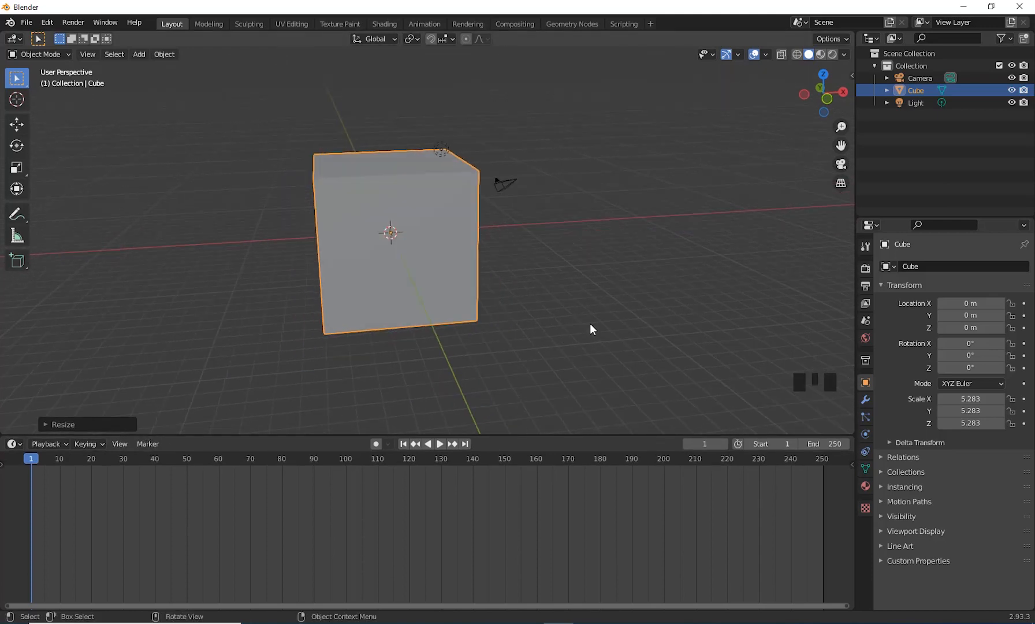
pyautogui.moveTo(591, 330)
pyautogui.mouseDown(button='middle')
pyautogui.moveTo(605, 316)
pyautogui.moveTo(566, 316)
pyautogui.moveTo(577, 316)
pyautogui.mouseUp(button='middle')
pyautogui.scroll(-2, 600, 303)
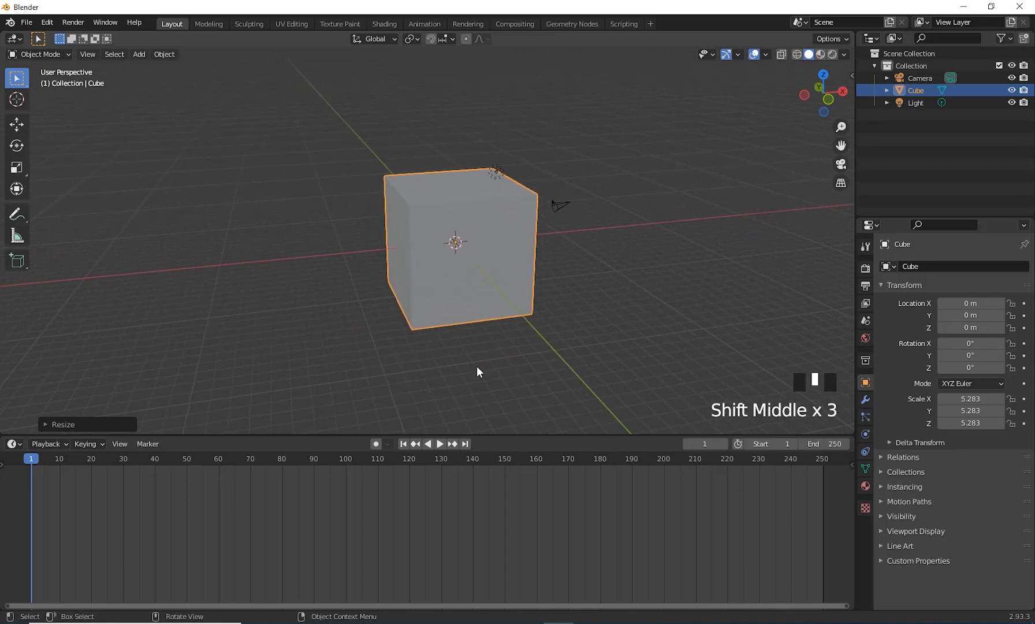
pyautogui.click(832, 54)
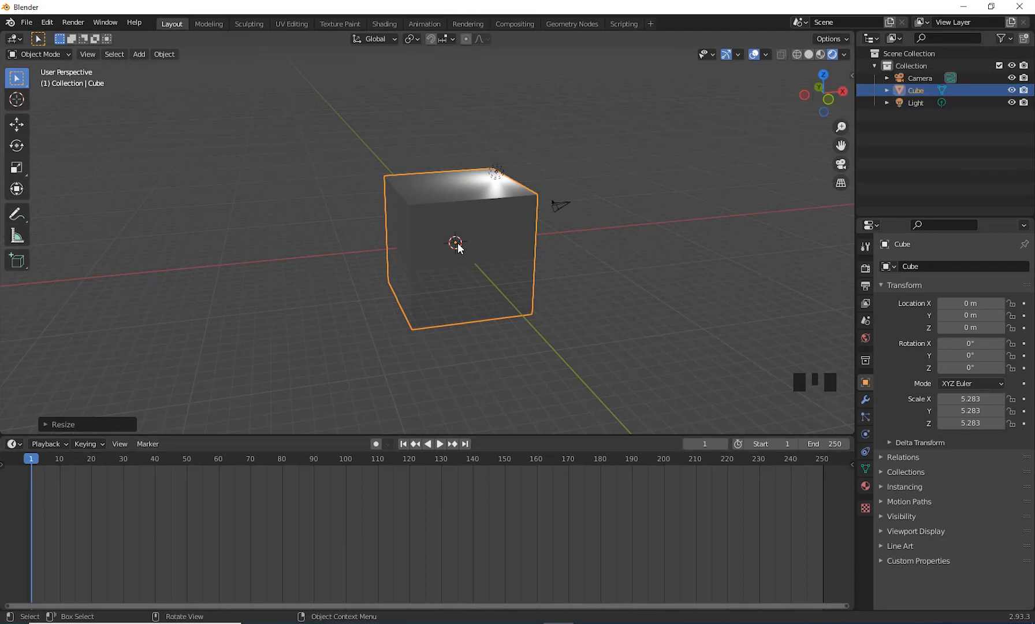
pyautogui.moveTo(601, 285); pyautogui.dragTo(622, 329, button='middle')
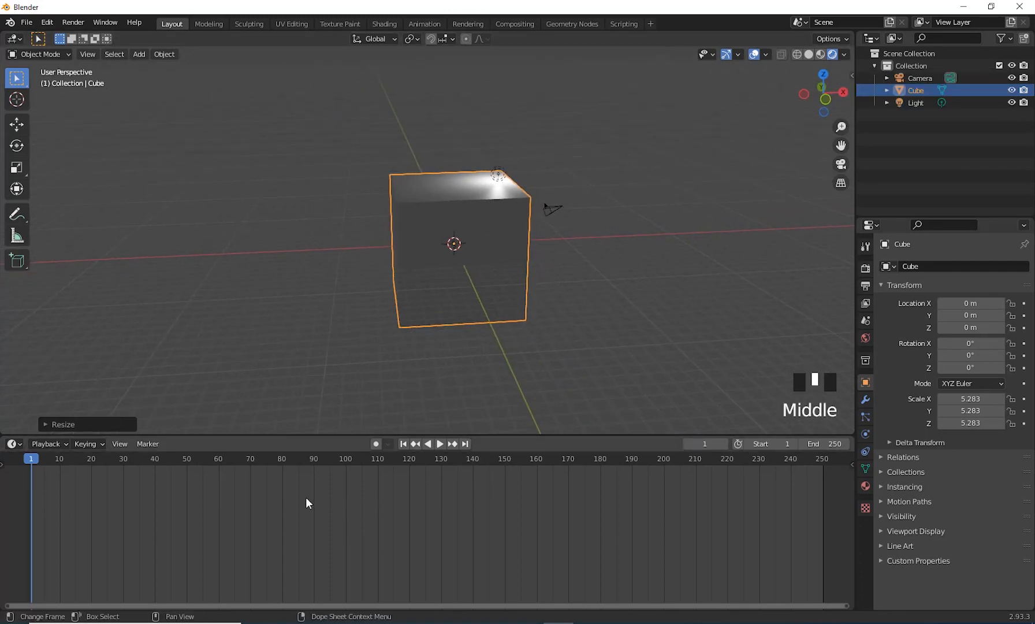
# - Turn the timeline area into a Shader Editor showing the cube's material and enlarge it further
pyautogui.click(15, 444)
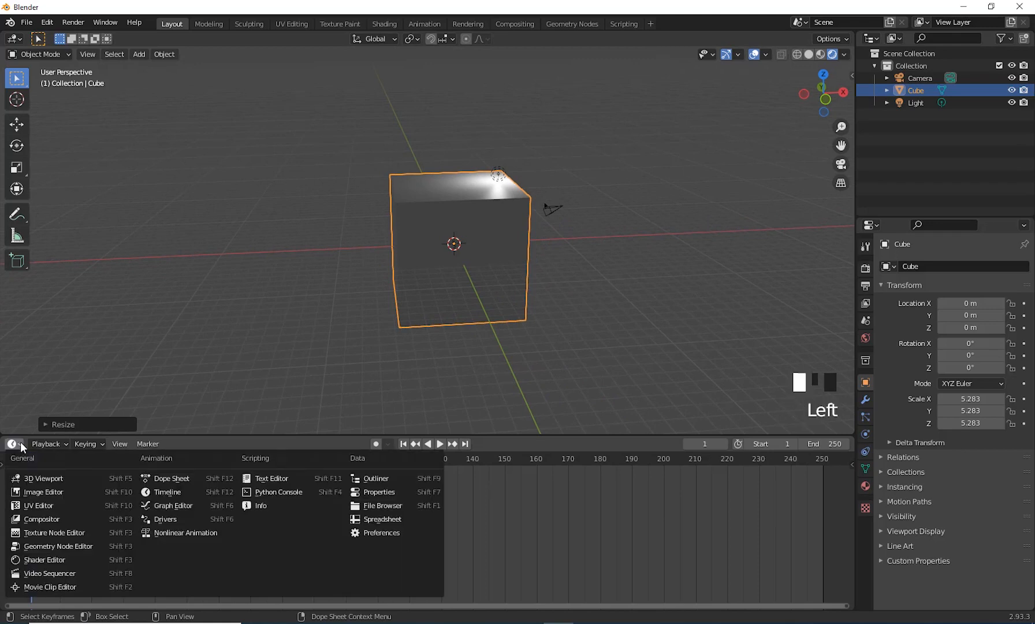
pyautogui.click(49, 559)
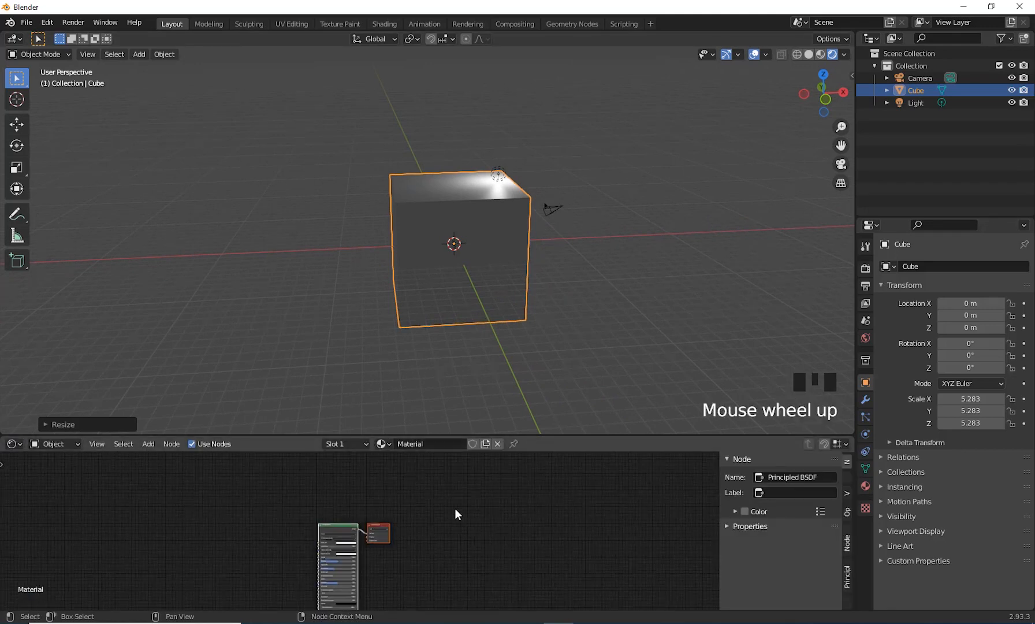
pyautogui.scroll(10, 457, 509)
pyautogui.keyDown('shift'); pyautogui.moveTo(597, 524); pyautogui.dragTo(651, 501, button='middle'); pyautogui.keyUp('shift')
pyautogui.click(488, 504)
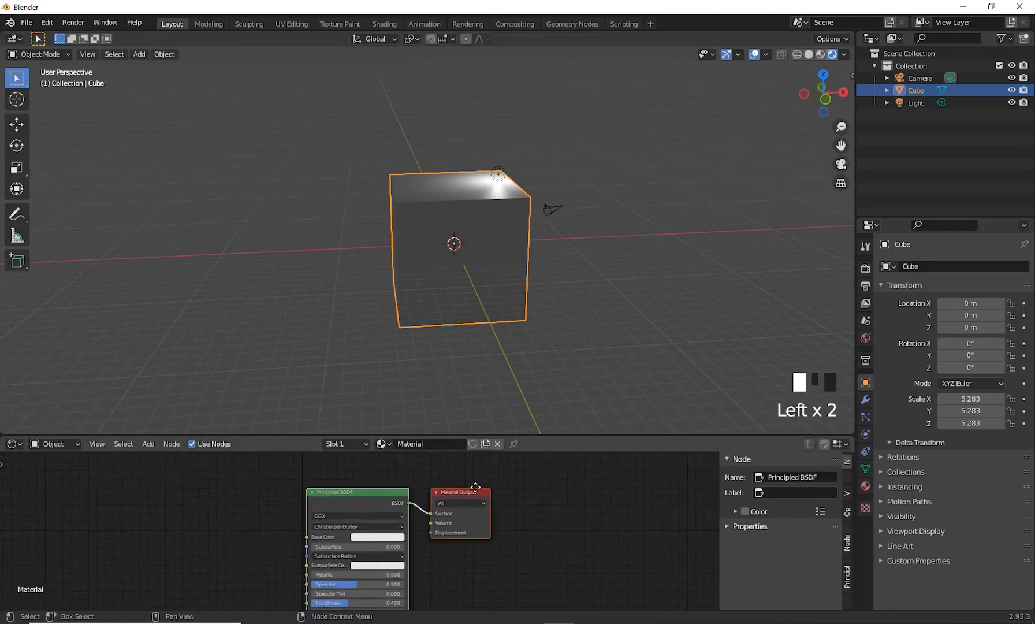
pyautogui.moveTo(475, 487); pyautogui.dragTo(550, 481, button='middle')
pyautogui.moveTo(536, 416); pyautogui.dragTo(537, 307)
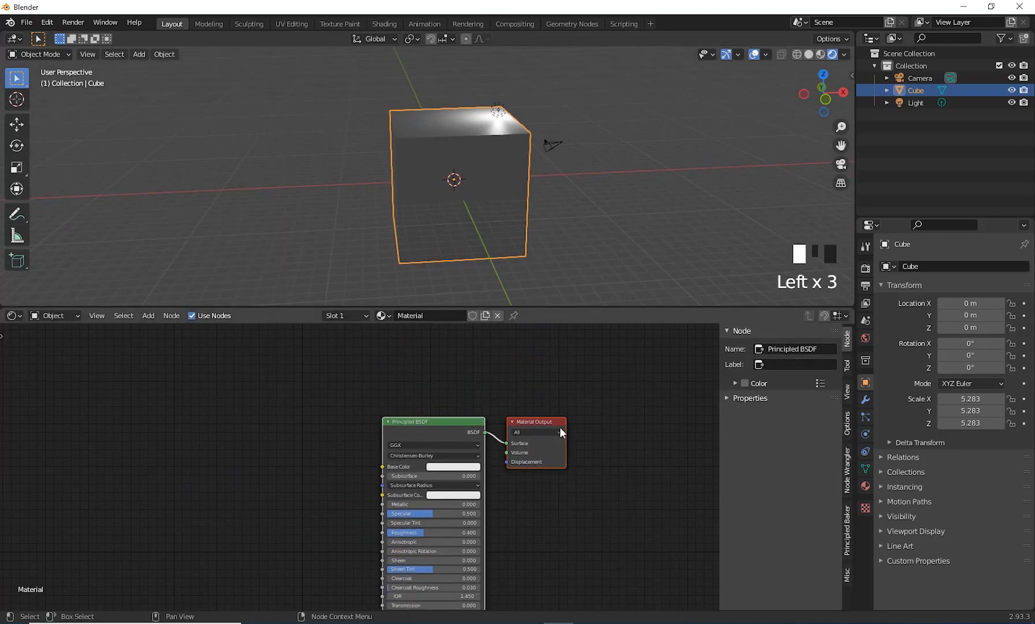
# - Shift the Material Output node aside and delete the Principled BSDF node from the cube's material
pyautogui.scroll(4, 602, 482)
pyautogui.keyDown('shift'); pyautogui.moveTo(602, 481); pyautogui.dragTo(612, 485, button='middle'); pyautogui.keyUp('shift')
pyautogui.keyDown('shift'); pyautogui.moveTo(646, 521); pyautogui.dragTo(561, 511, button='middle'); pyautogui.keyUp('shift')
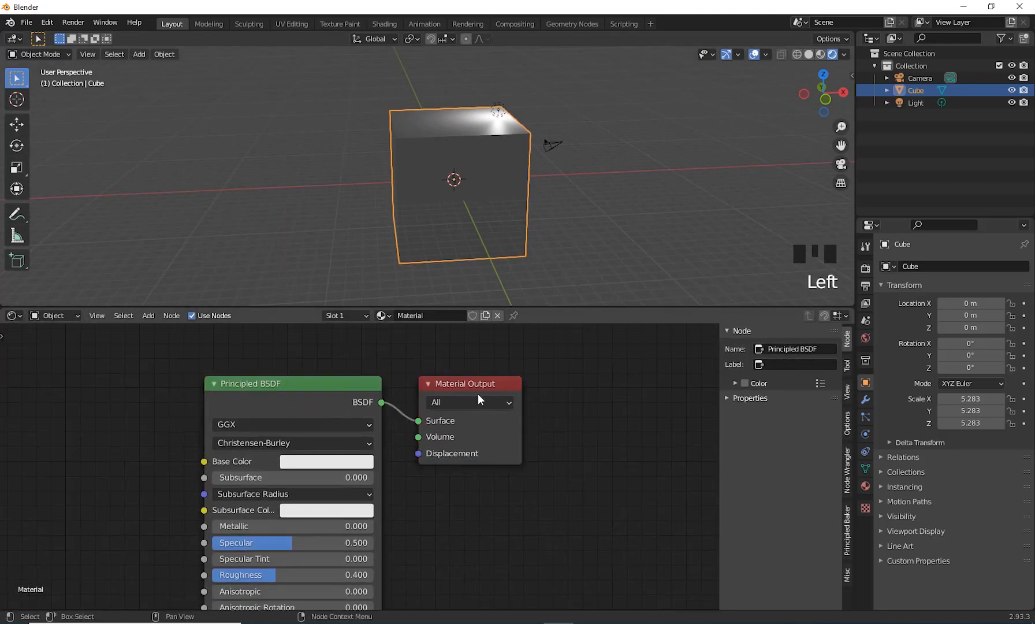
pyautogui.moveTo(476, 387); pyautogui.dragTo(499, 379)
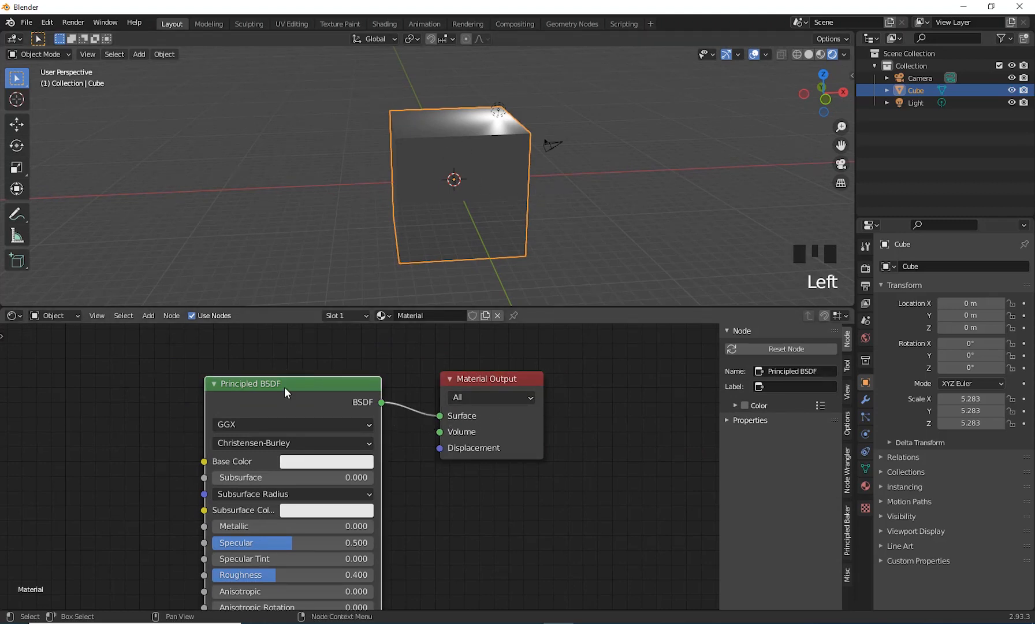
pyautogui.press('Delete')
pyautogui.click(497, 381)
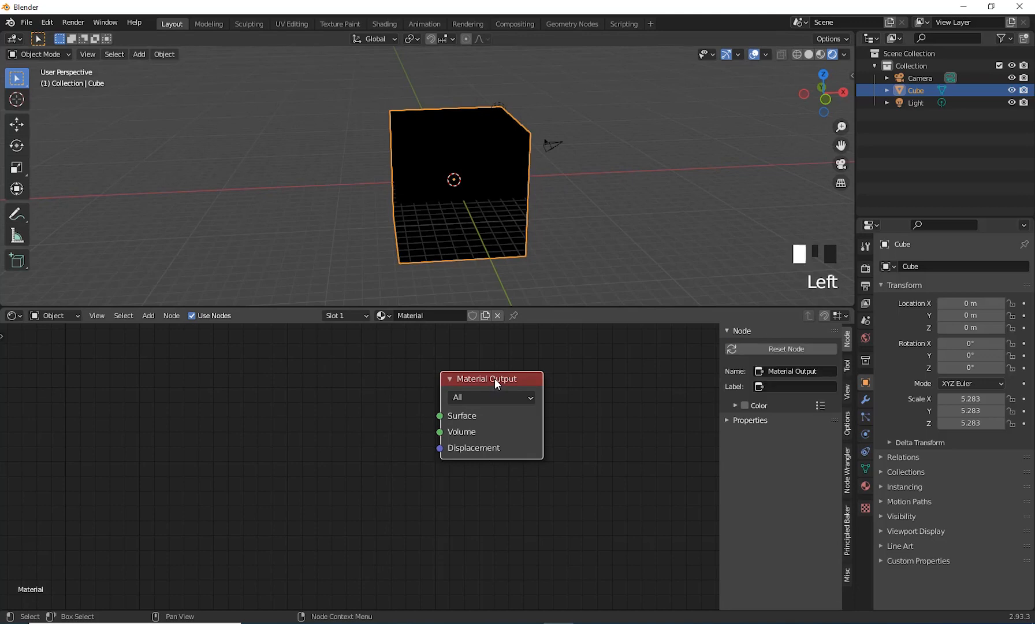
# - Add a Principled Volume node, connect it to the Material Output's Volume input and place it further from the output
pyautogui.hotkey('shift', 'a')
pyautogui.click(263, 396)
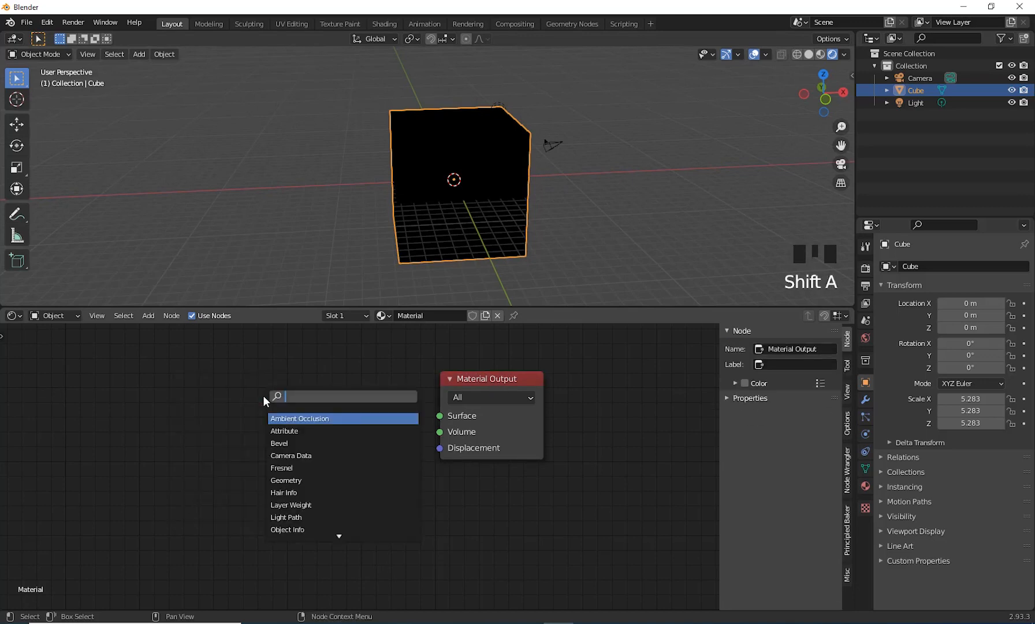
pyautogui.write('volu')
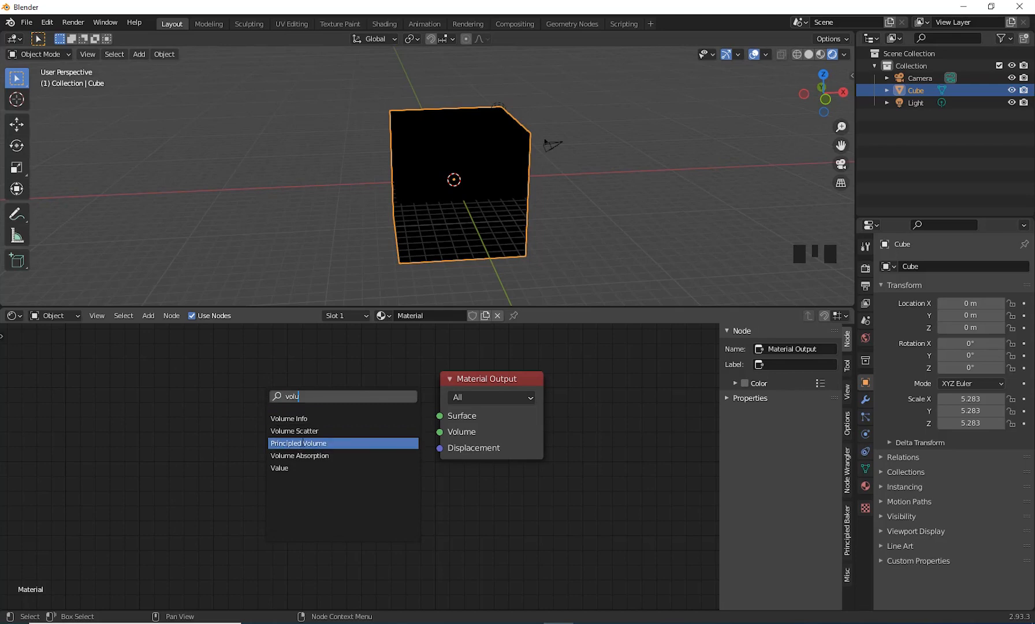
pyautogui.click(302, 443)
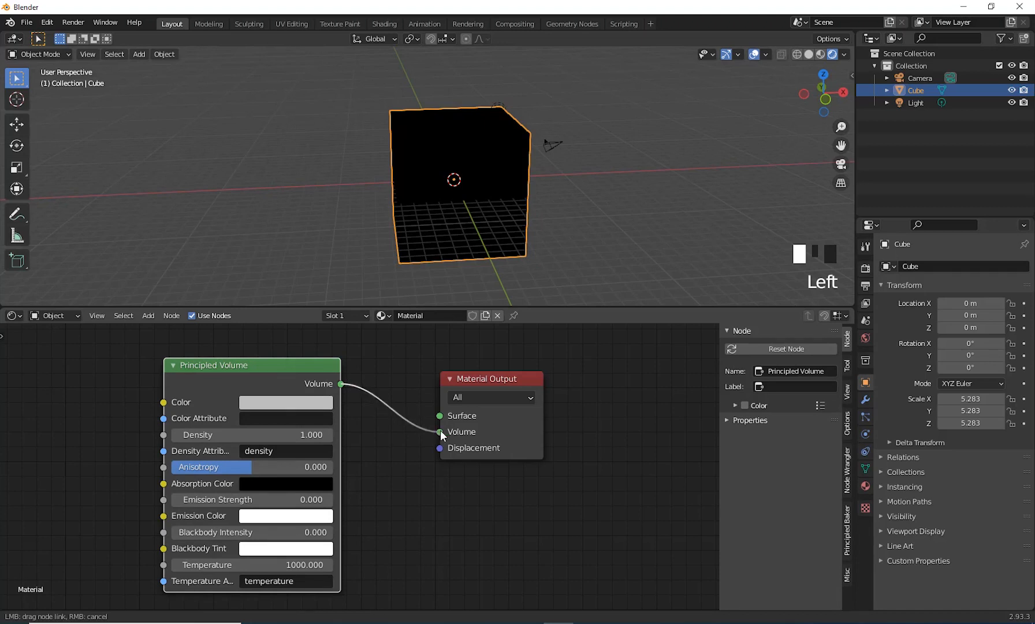
pyautogui.moveTo(441, 432); pyautogui.dragTo(441, 432)
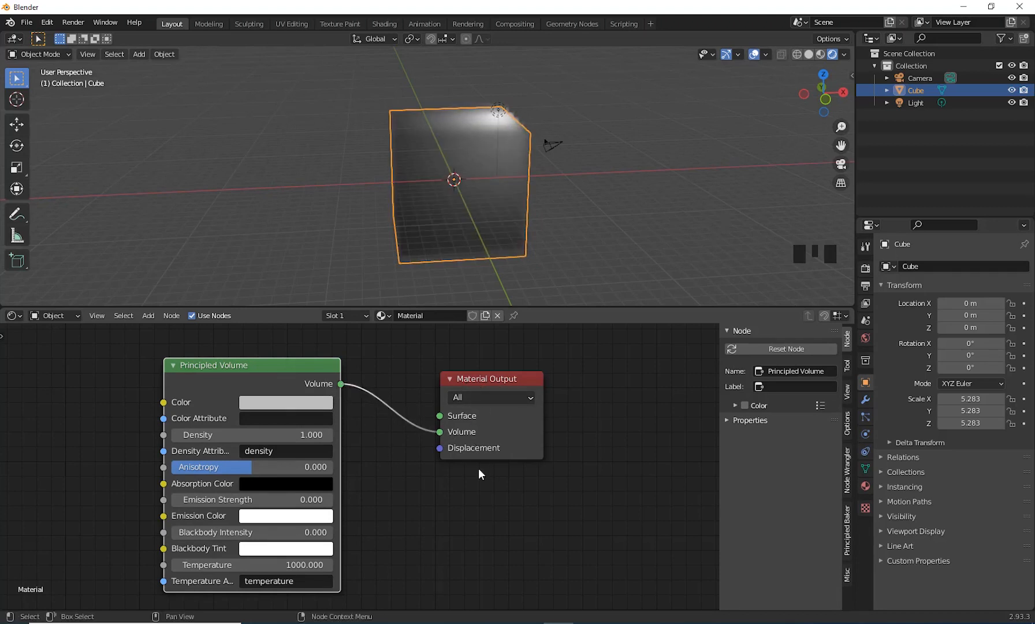
pyautogui.moveTo(245, 363); pyautogui.dragTo(223, 354)
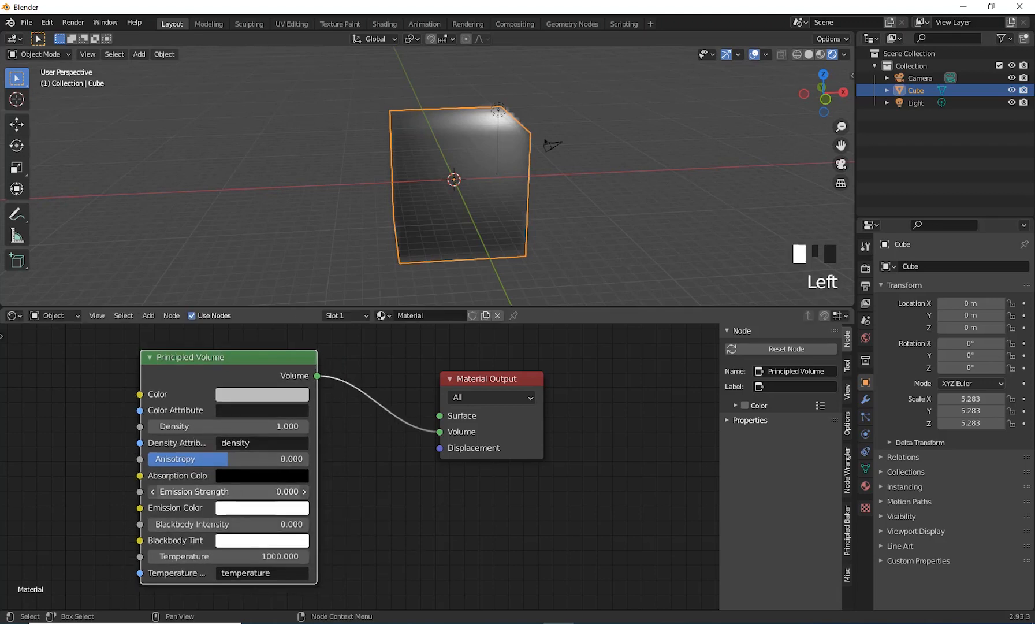
# - Try an emission strength of 42.4 on the Principled Volume node and restore it to 0
pyautogui.moveTo(228, 491); pyautogui.dragTo(300, 492)
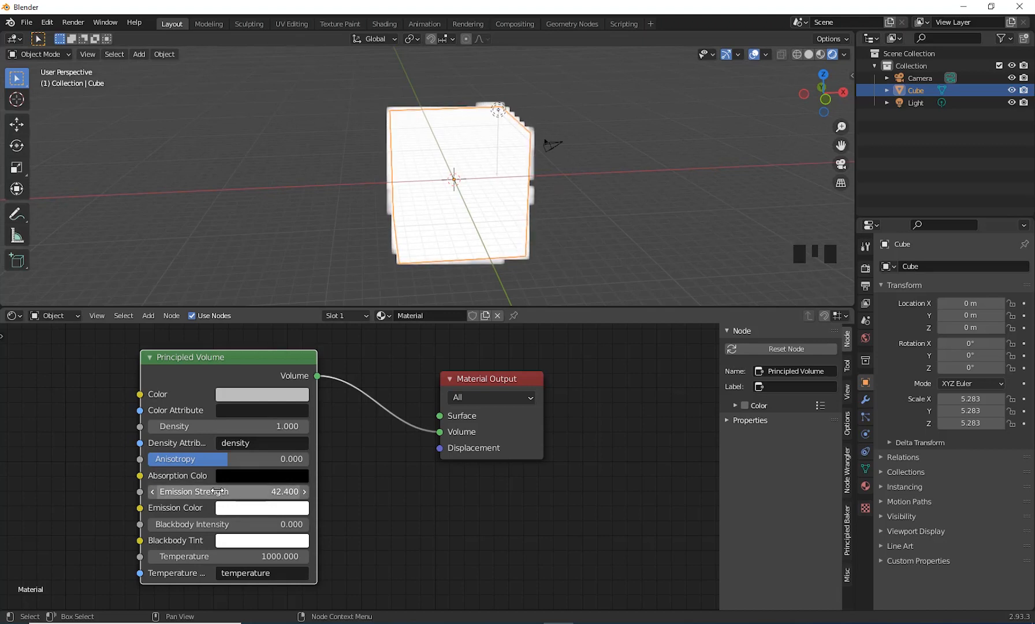
pyautogui.press('Return')
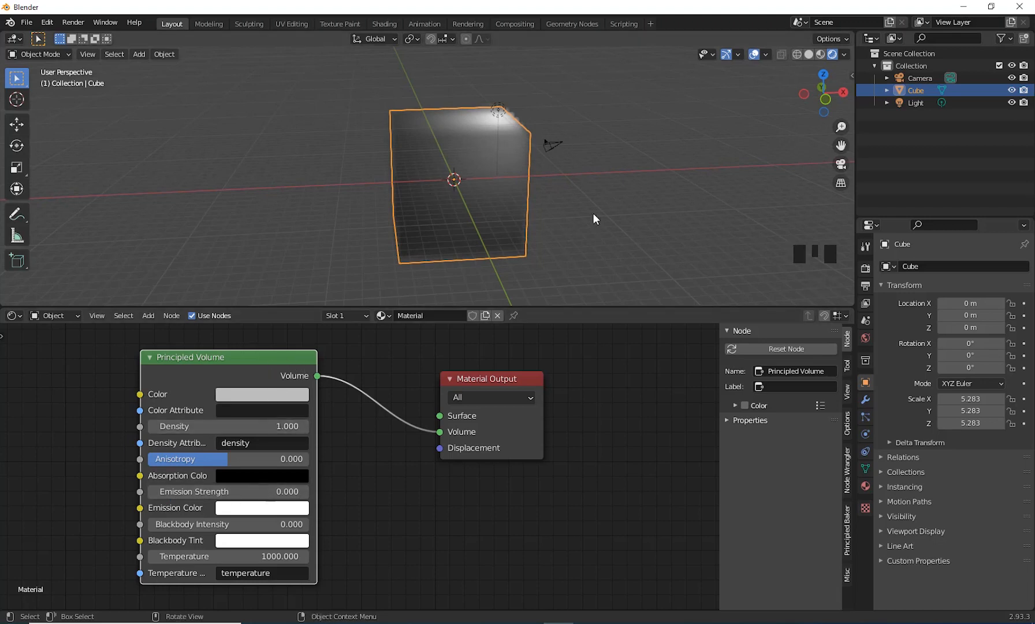
# - Select the point light and move it over the middle of the cube, to about X 1.58, Y -1.34, Z 5.95 m
pyautogui.moveTo(595, 218); pyautogui.dragTo(584, 80, button='middle')
pyautogui.scroll(3, 510, 208)
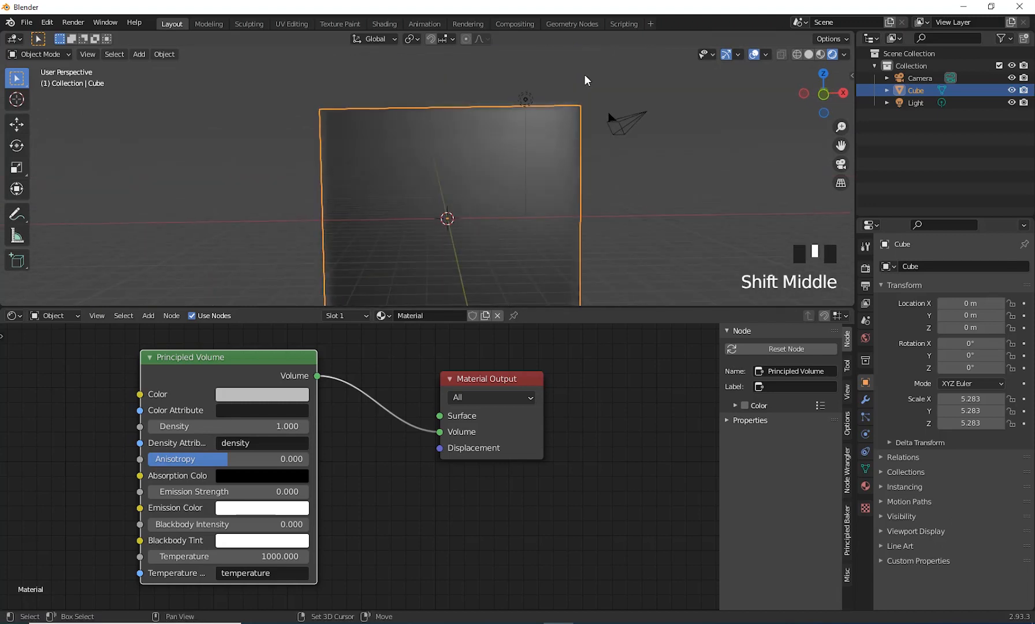
pyautogui.moveTo(612, 200); pyautogui.dragTo(520, 127, button='middle')
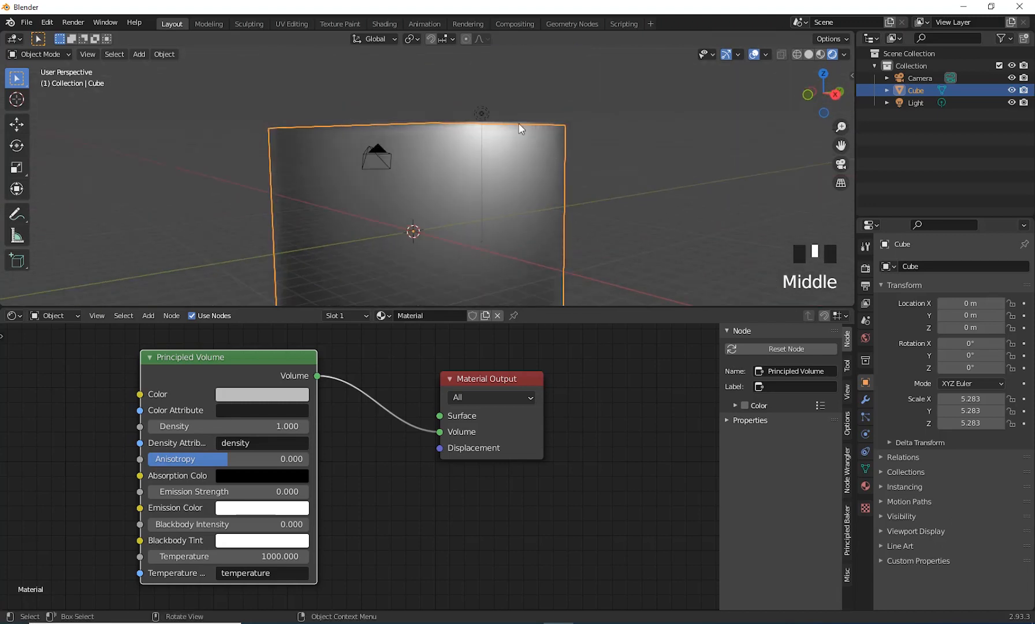
pyautogui.click(482, 113)
pyautogui.moveTo(705, 163); pyautogui.dragTo(508, 195, button='middle')
pyautogui.scroll(2, 629, 196)
pyautogui.scroll(-2, 527, 203)
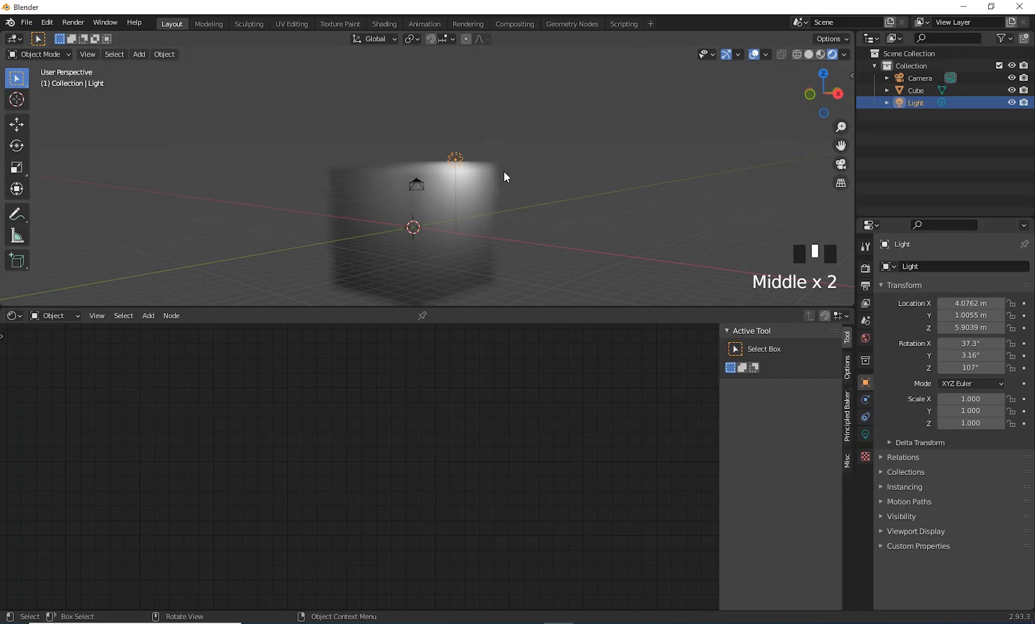
pyautogui.press('g')
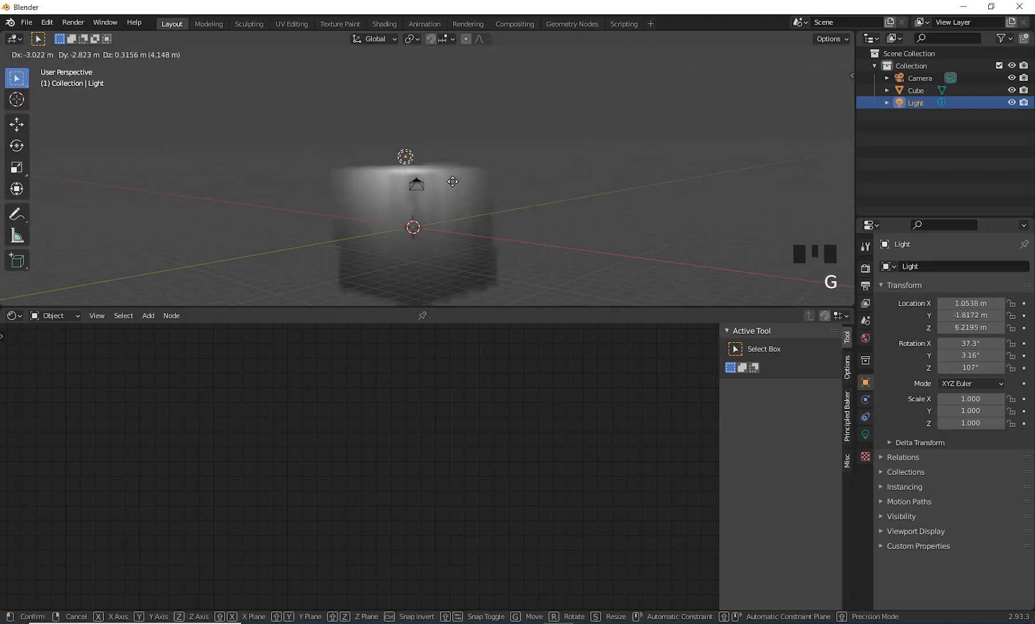
pyautogui.click(463, 171)
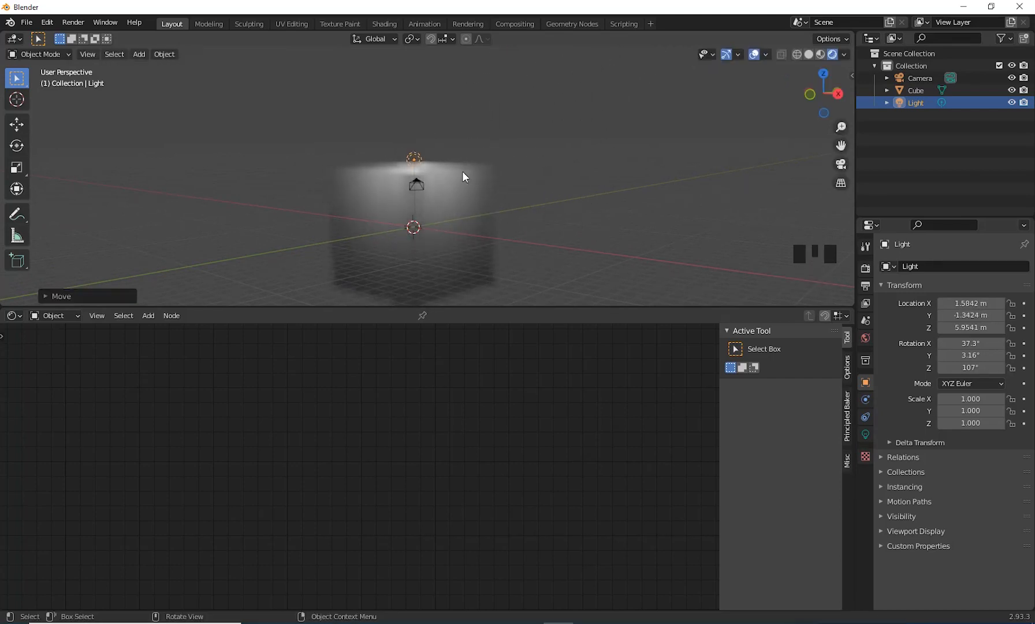
# - Lower the point light into the upper part of the cube, to about X 0.78, Y -1.53, Z 4.55 m
pyautogui.moveTo(462, 171); pyautogui.dragTo(552, 212, button='middle')
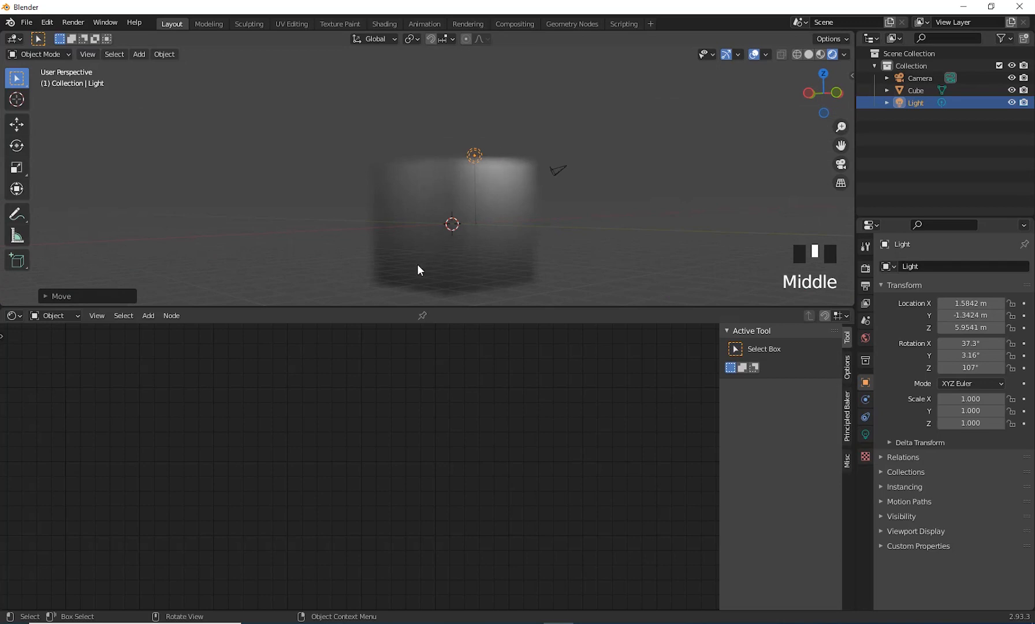
pyautogui.scroll(3, 511, 183)
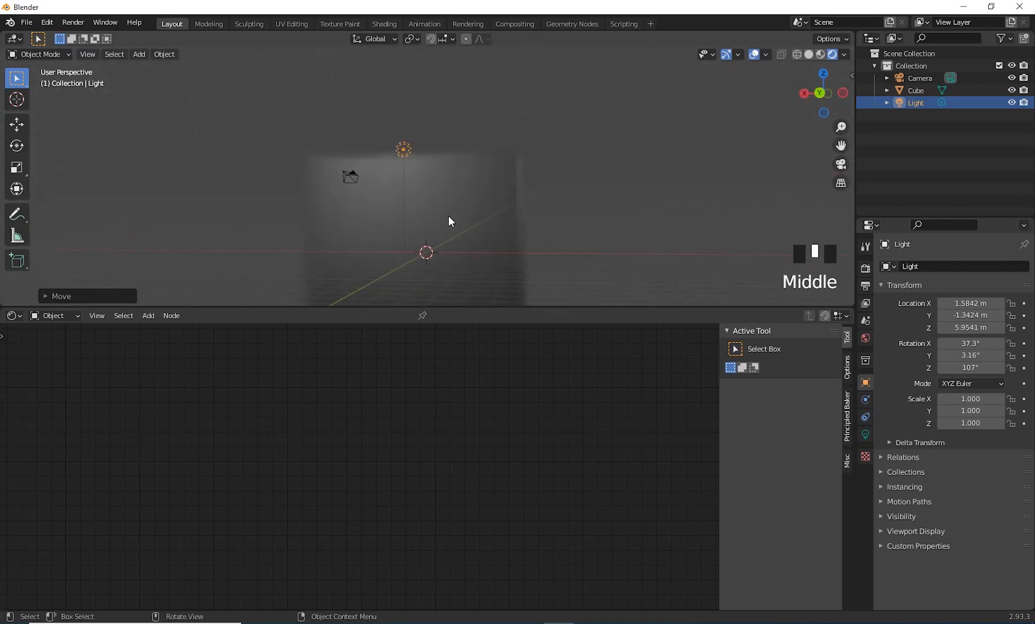
pyautogui.keyDown('shift'); pyautogui.moveTo(448, 215); pyautogui.dragTo(466, 175, button='middle'); pyautogui.keyUp('shift')
pyautogui.press('g')
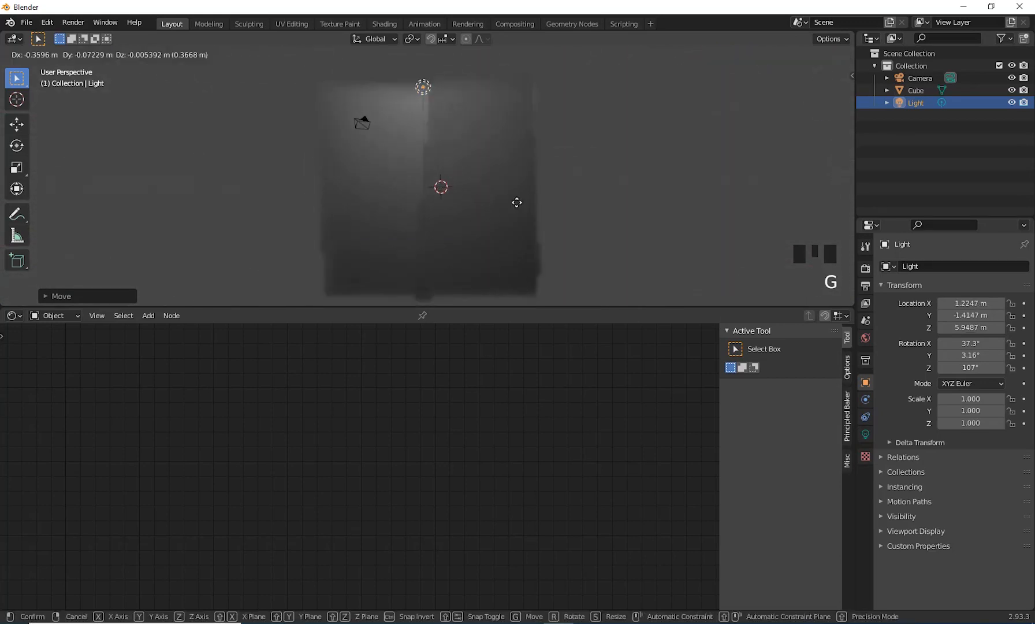
pyautogui.click(496, 229)
pyautogui.moveTo(566, 229); pyautogui.dragTo(477, 252, button='middle')
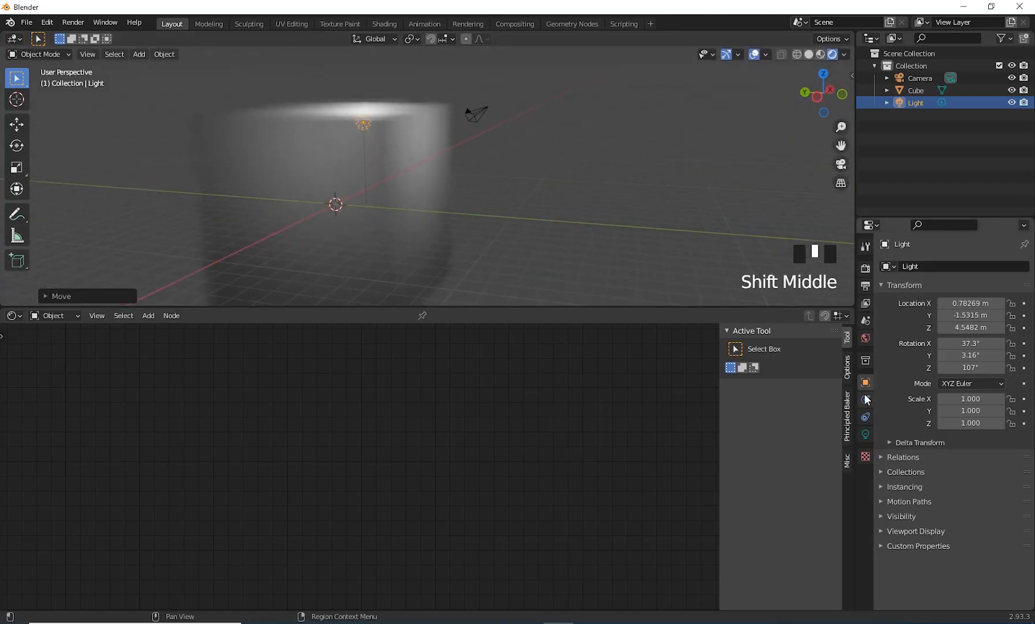
# - Change the light's type to Spot and move it up and outward so it shines into the cube from above
pyautogui.click(864, 435)
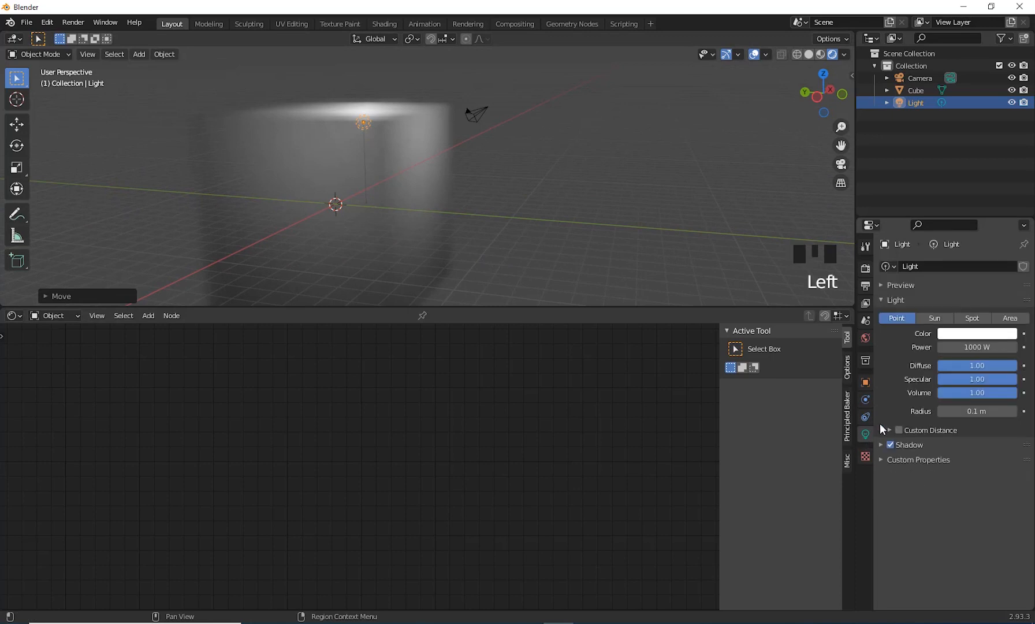
pyautogui.click(972, 319)
pyautogui.moveTo(404, 206); pyautogui.dragTo(322, 199, button='middle')
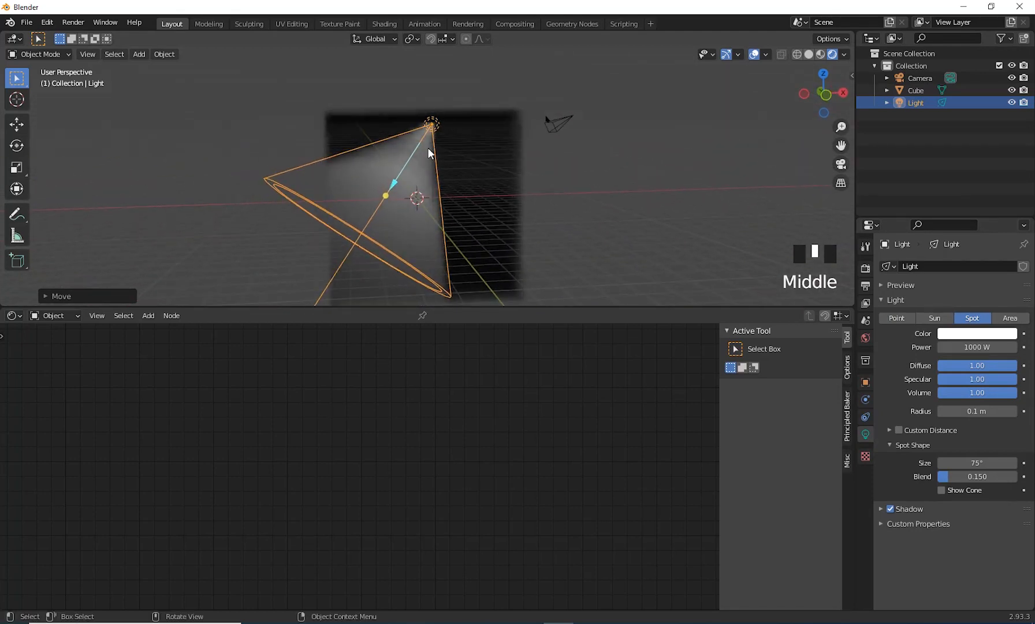
pyautogui.keyDown('shift'); pyautogui.moveTo(612, 179); pyautogui.dragTo(499, 190, button='middle'); pyautogui.keyUp('shift')
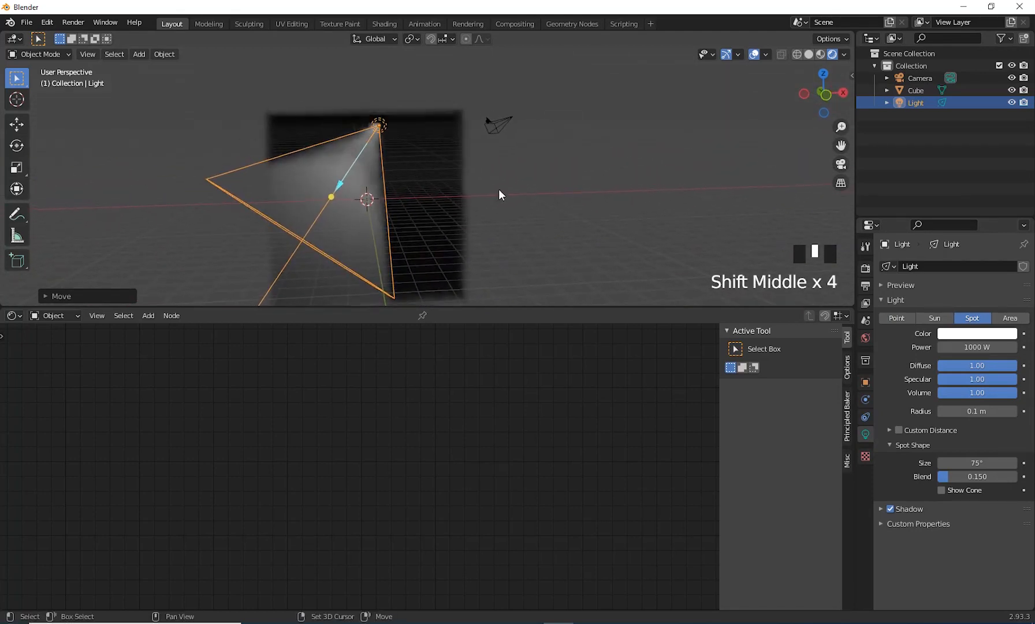
pyautogui.press('g')
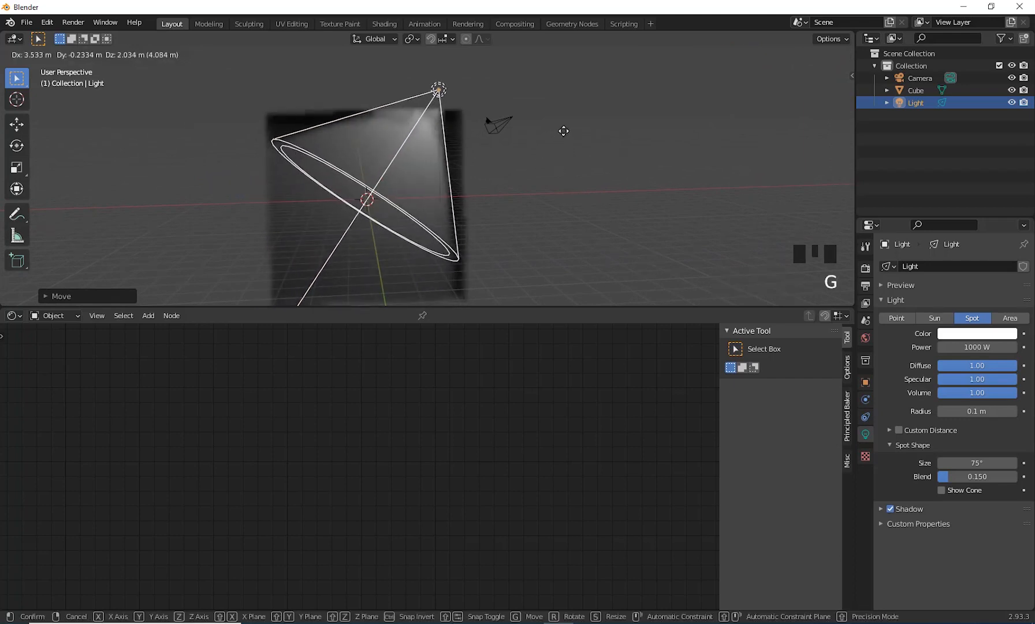
pyautogui.click(571, 135)
pyautogui.moveTo(638, 167); pyautogui.dragTo(577, 189, button='middle')
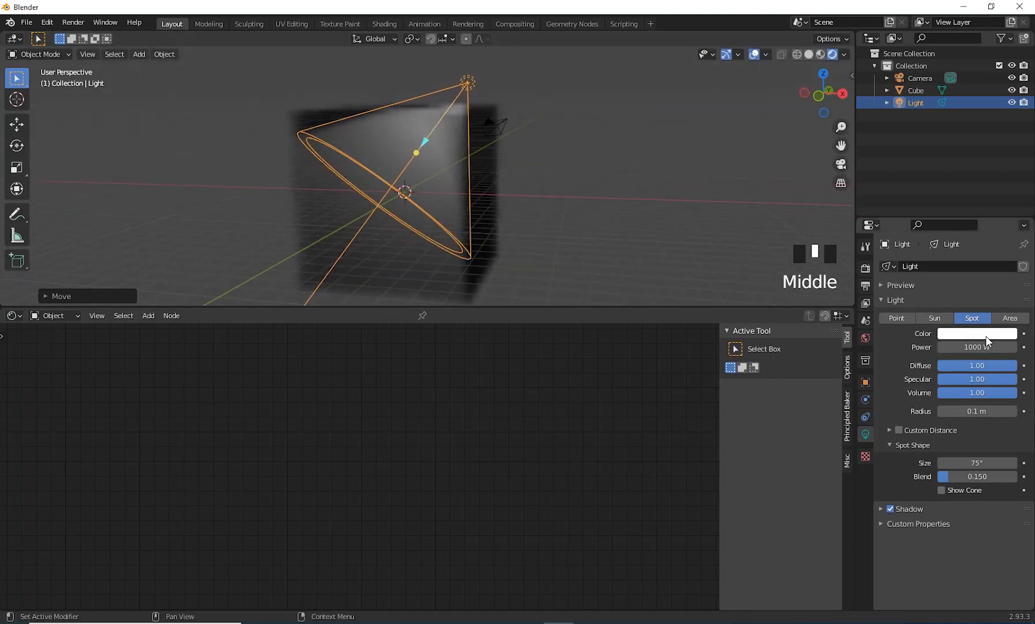
# - Set the spot light's colour to a bright green, about hue 0.313 and saturation 0.916
pyautogui.click(987, 333)
pyautogui.moveTo(943, 236); pyautogui.dragTo(918, 193)
pyautogui.moveTo(467, 200); pyautogui.dragTo(561, 224, button='middle')
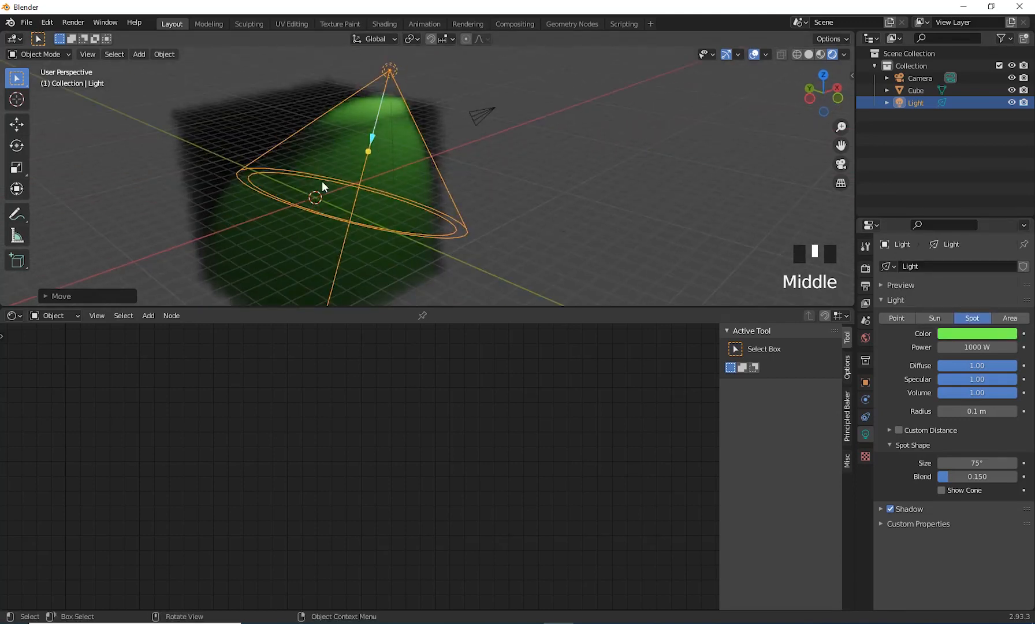
pyautogui.moveTo(354, 154); pyautogui.dragTo(498, 191, button='middle')
pyautogui.moveTo(549, 105); pyautogui.dragTo(522, 191, button='middle')
pyautogui.scroll(5, 522, 190)
pyautogui.keyDown('shift'); pyautogui.moveTo(598, 157); pyautogui.dragTo(508, 222, button='middle'); pyautogui.keyUp('shift')
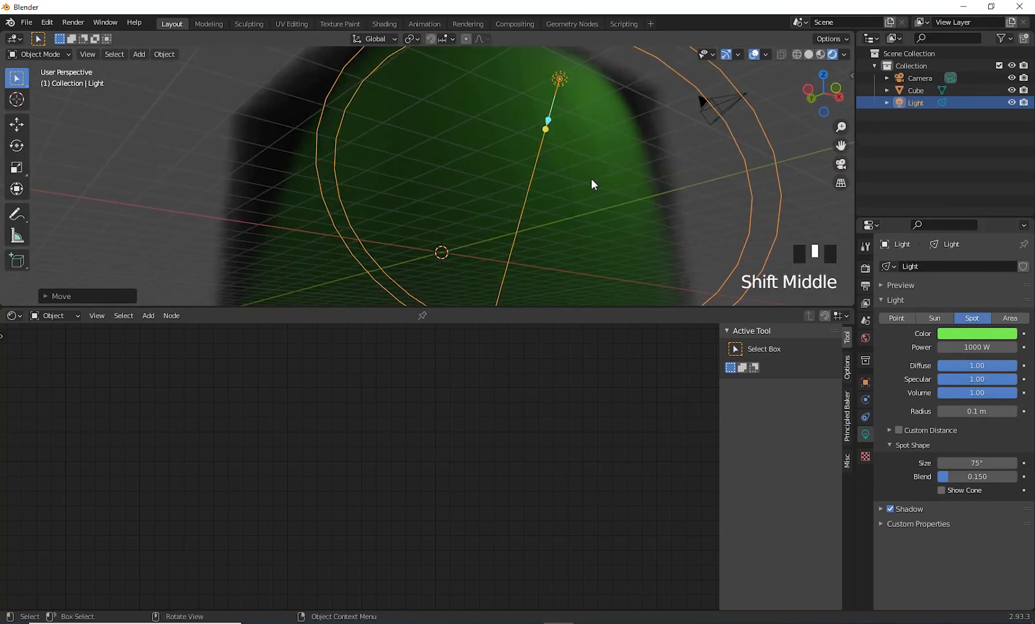
pyautogui.scroll(-5, 525, 208)
pyautogui.scroll(-1, 543, 237)
pyautogui.keyDown('shift'); pyautogui.moveTo(542, 237); pyautogui.dragTo(545, 209, button='middle'); pyautogui.keyUp('shift')
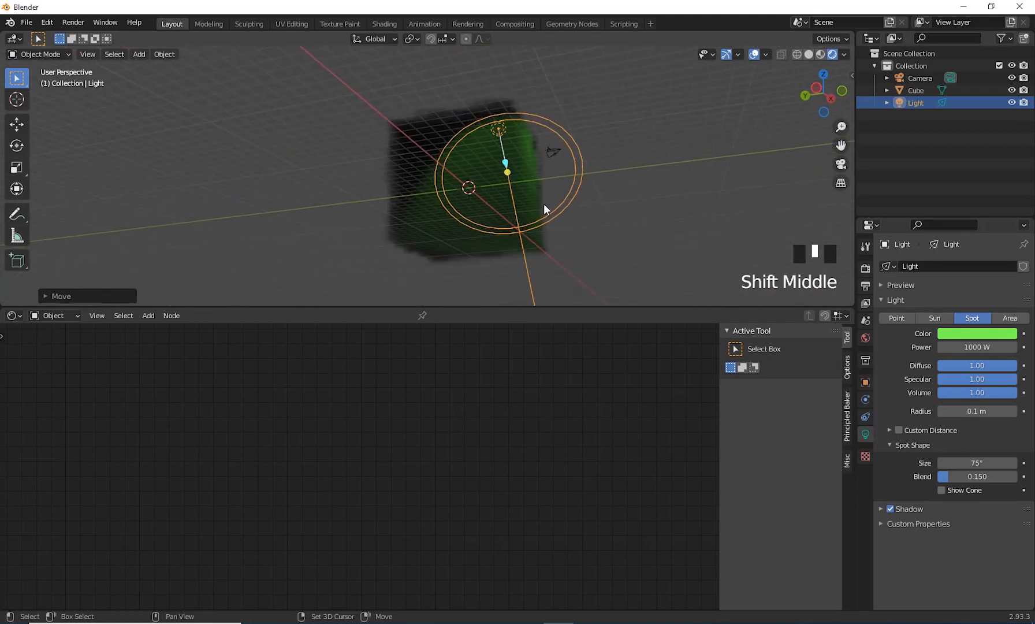
# - Add a torus mesh at the centre of the volume cube
pyautogui.scroll(1, 545, 208)
pyautogui.hotkey('shift', 'a')
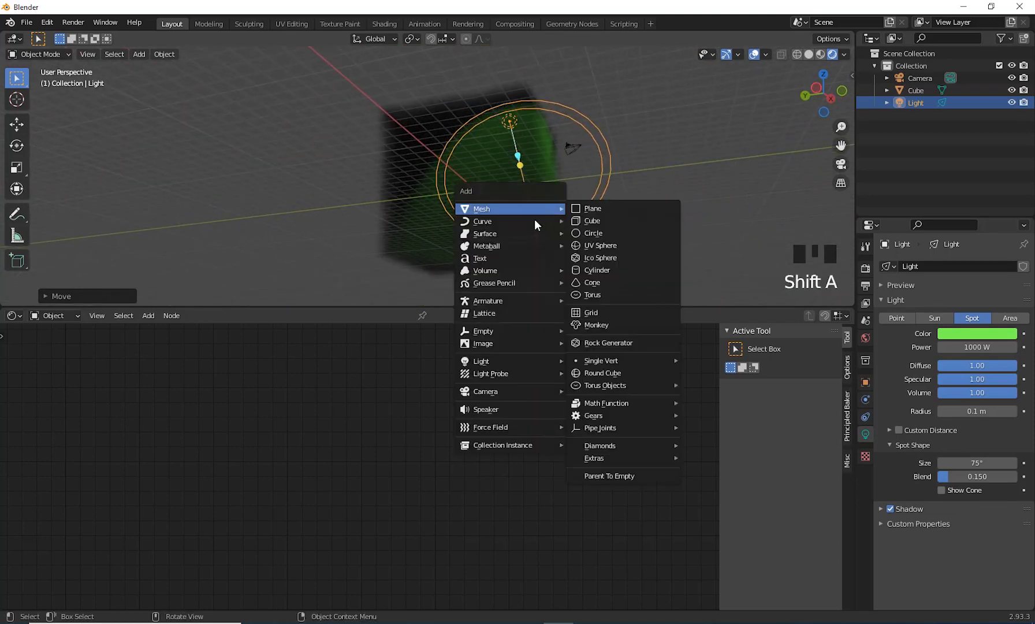
pyautogui.moveTo(511, 374)
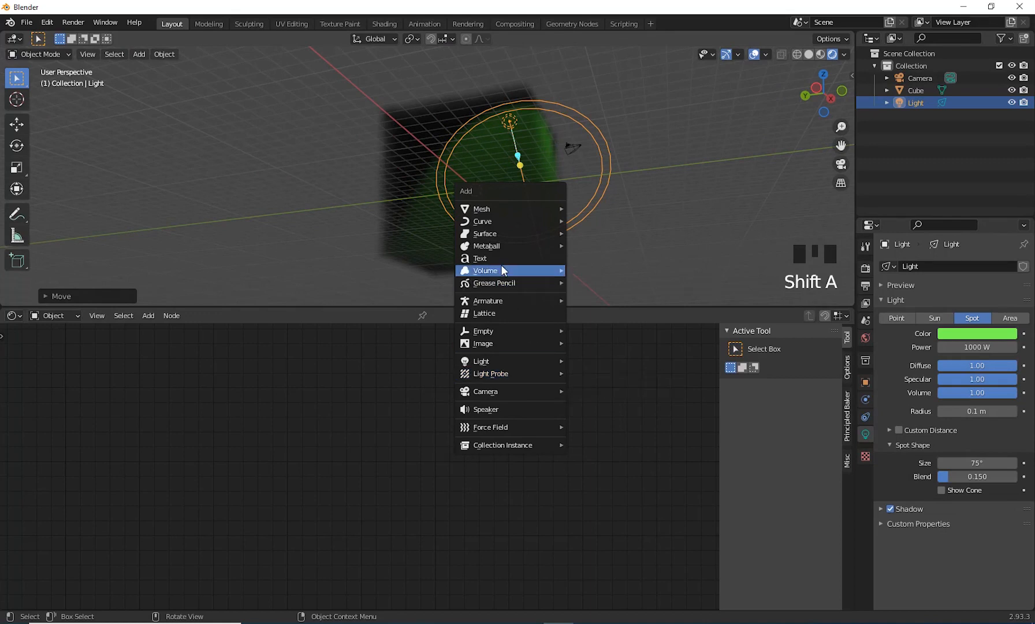
pyautogui.moveTo(498, 217)
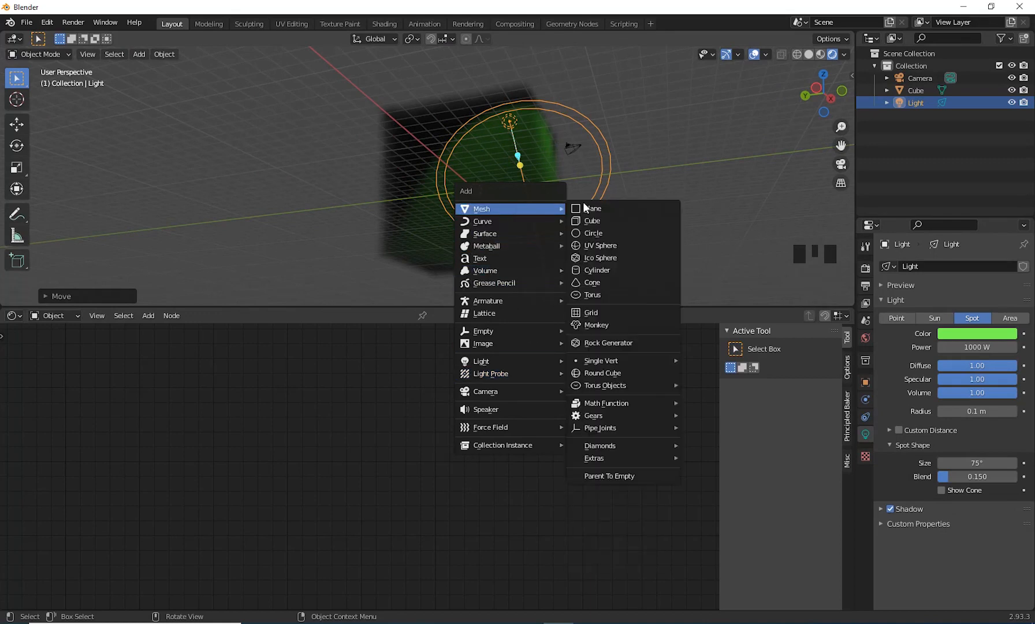
pyautogui.click(599, 295)
pyautogui.moveTo(564, 219); pyautogui.dragTo(515, 238, button='middle')
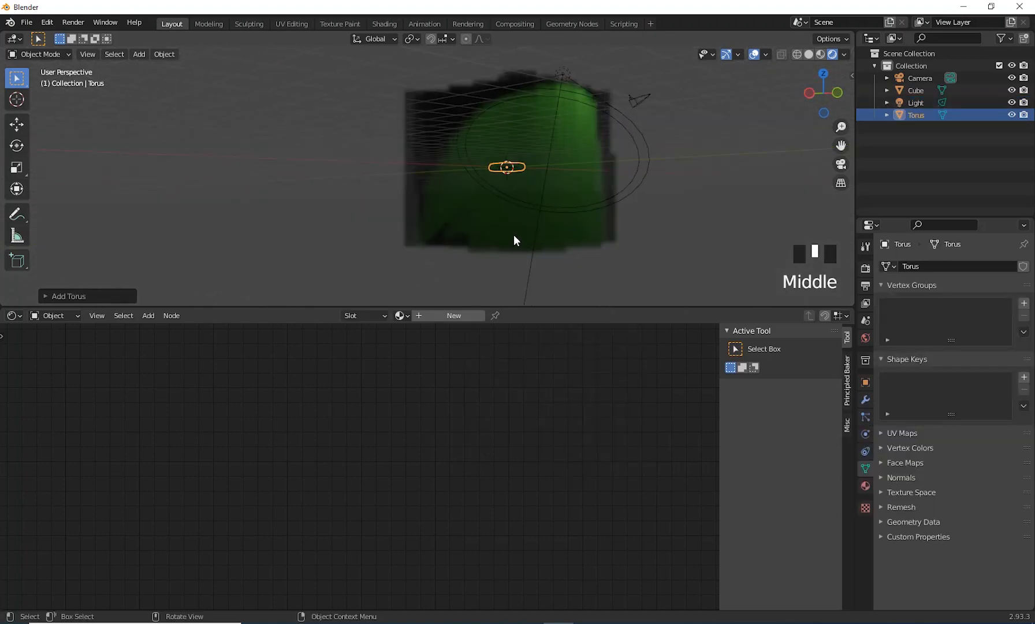
pyautogui.scroll(3, 614, 222)
pyautogui.keyDown('shift'); pyautogui.moveTo(615, 221); pyautogui.dragTo(510, 222, button='middle'); pyautogui.keyUp('shift')
# - Move the torus up into the spot light's beam, in the upper part of the cube
pyautogui.press('g')
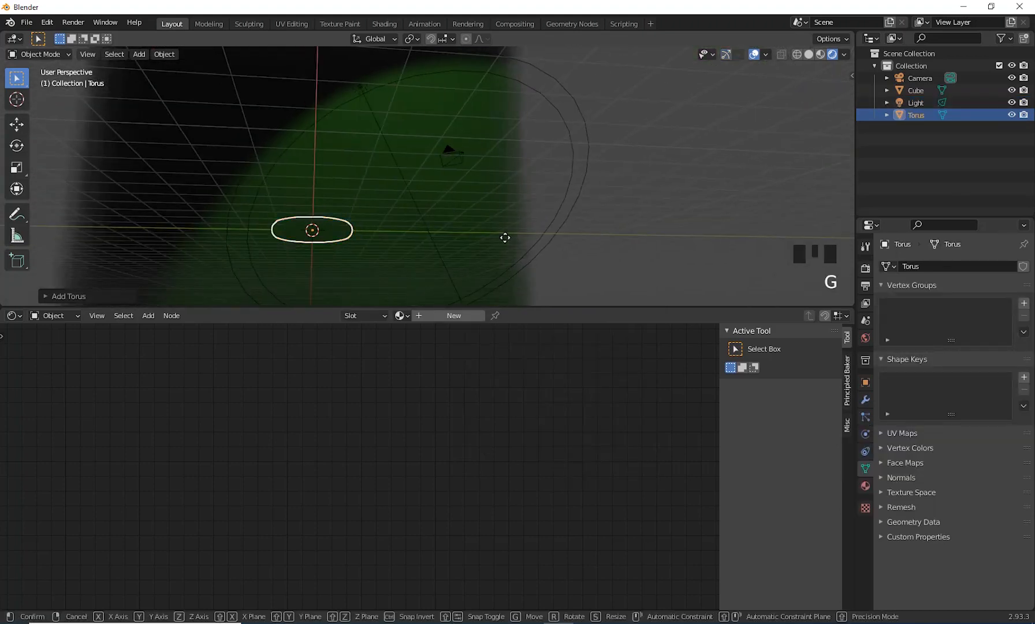
pyautogui.click(608, 148)
pyautogui.moveTo(608, 149); pyautogui.dragTo(423, 250, button='middle')
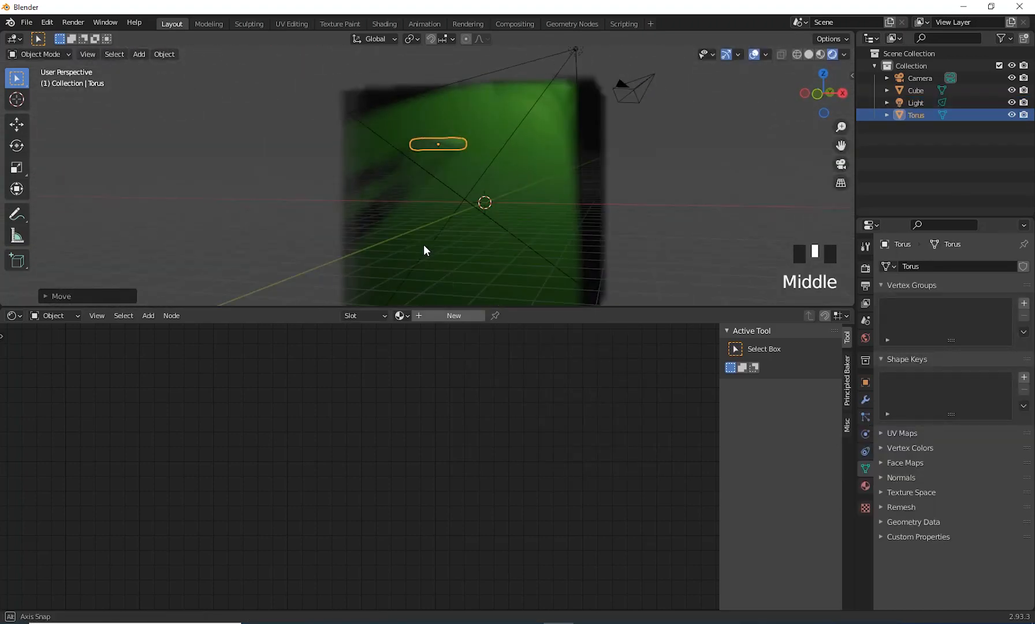
pyautogui.press('g')
pyautogui.click(506, 239)
pyautogui.moveTo(506, 240); pyautogui.dragTo(491, 97, button='middle')
pyautogui.scroll(6, 569, 212)
pyautogui.scroll(-5, 535, 157)
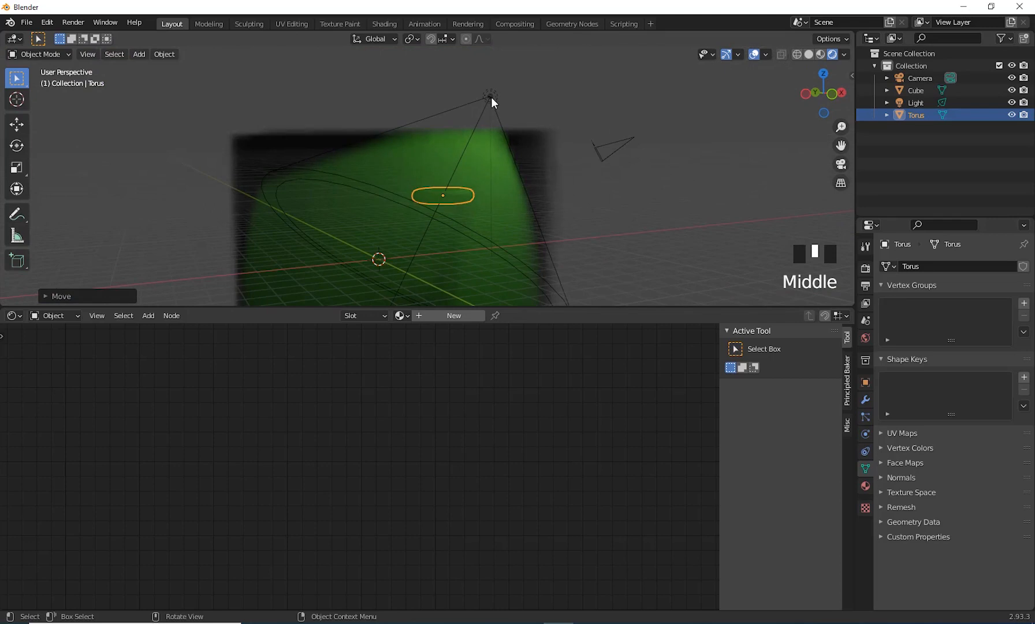
# - Select the spot light and soften its colour to a very pale green
pyautogui.click(491, 97)
pyautogui.keyDown('shift'); pyautogui.moveTo(525, 145); pyautogui.dragTo(533, 199, button='middle'); pyautogui.keyUp('shift')
pyautogui.click(975, 334)
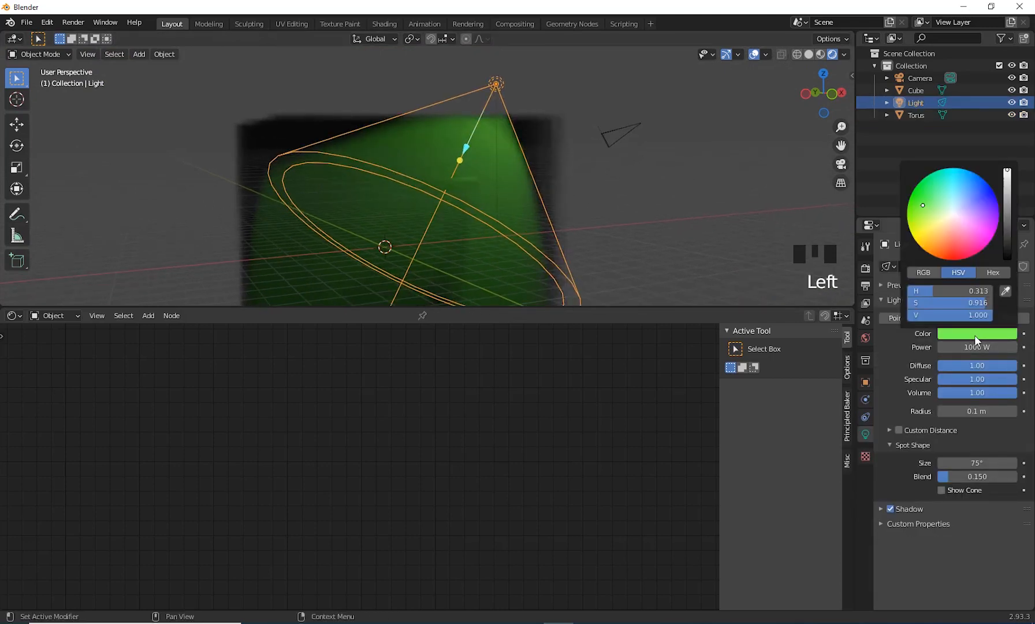
pyautogui.moveTo(923, 206); pyautogui.dragTo(944, 210)
pyautogui.moveTo(503, 174); pyautogui.dragTo(517, 162, button='middle')
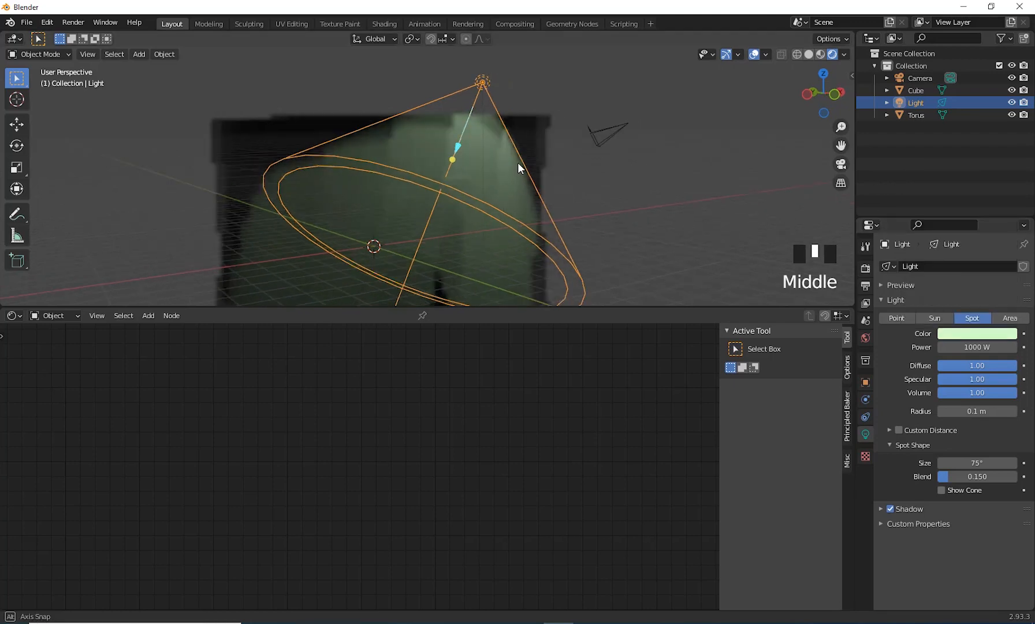
pyautogui.scroll(8, 506, 176)
pyautogui.moveTo(540, 219); pyautogui.dragTo(557, 133, button='middle')
pyautogui.scroll(-6, 574, 199)
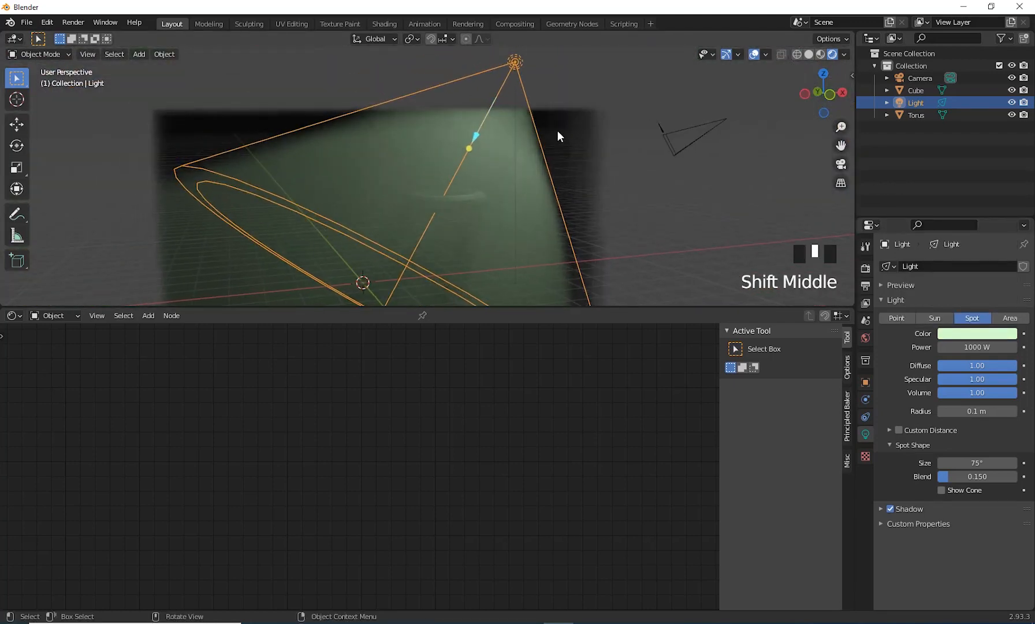
# - Select the cube and set its Principled Volume density to 0.25
pyautogui.click(556, 132)
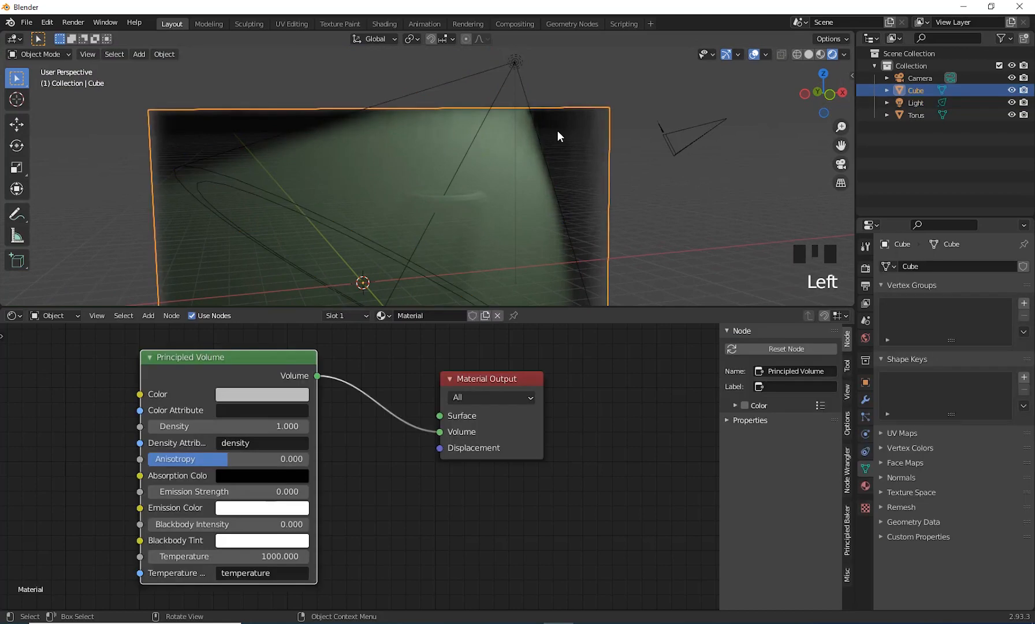
pyautogui.click(303, 427)
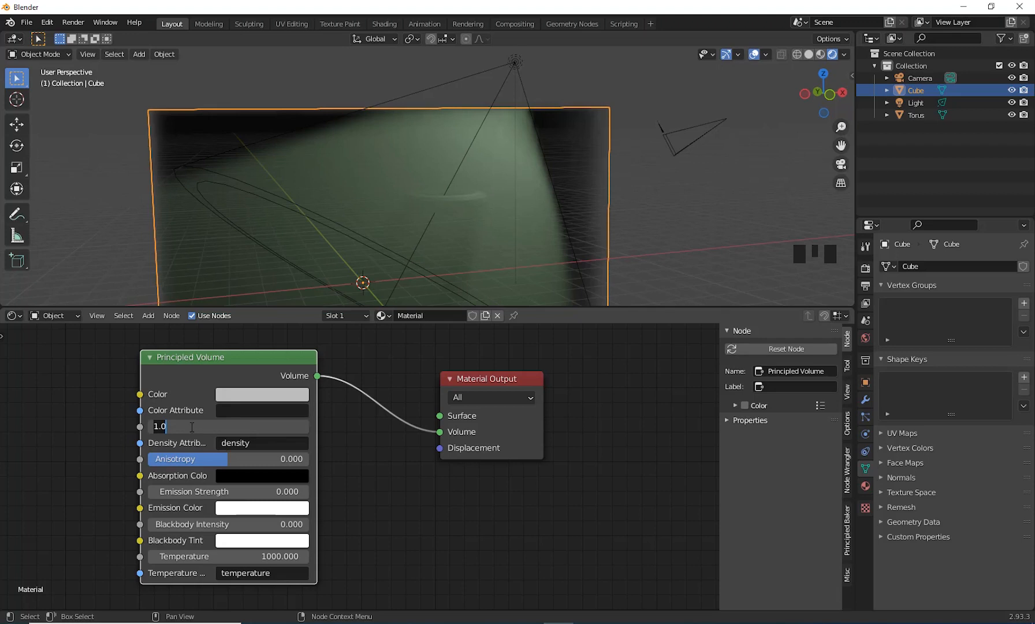
pyautogui.write('.25')
pyautogui.press('Return')
# - Enlarge the 3D viewport over most of the Shader Editor and frame the torus and its volumetric shadows
pyautogui.moveTo(600, 221); pyautogui.dragTo(686, 81, button='middle')
pyautogui.scroll(6, 509, 178)
pyautogui.scroll(-2, 601, 178)
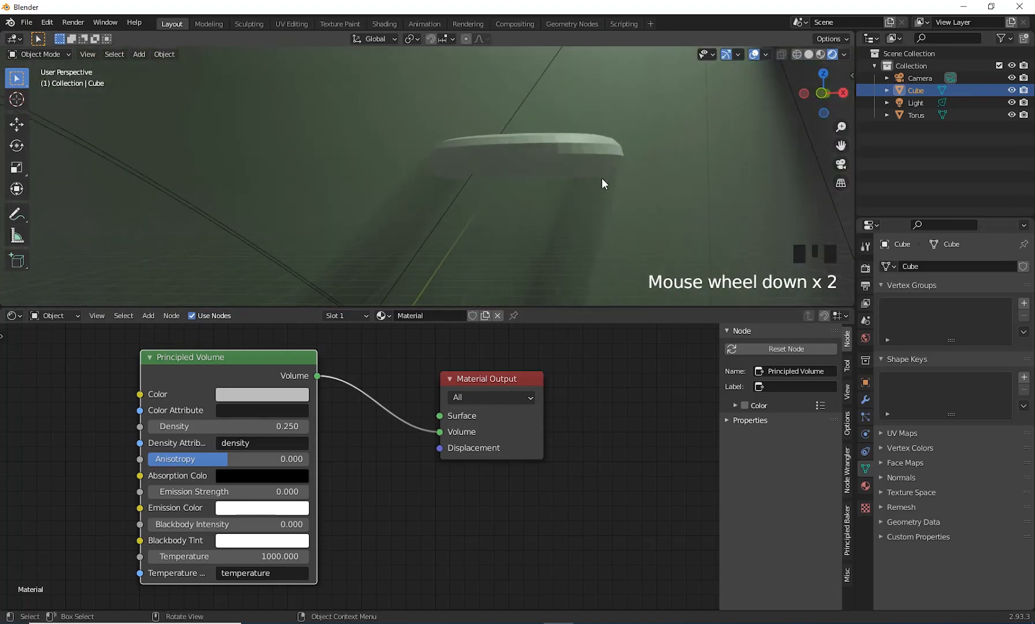
pyautogui.keyDown('shift'); pyautogui.moveTo(602, 177); pyautogui.dragTo(542, 304, button='middle'); pyautogui.keyUp('shift')
pyautogui.moveTo(545, 307); pyautogui.dragTo(562, 574)
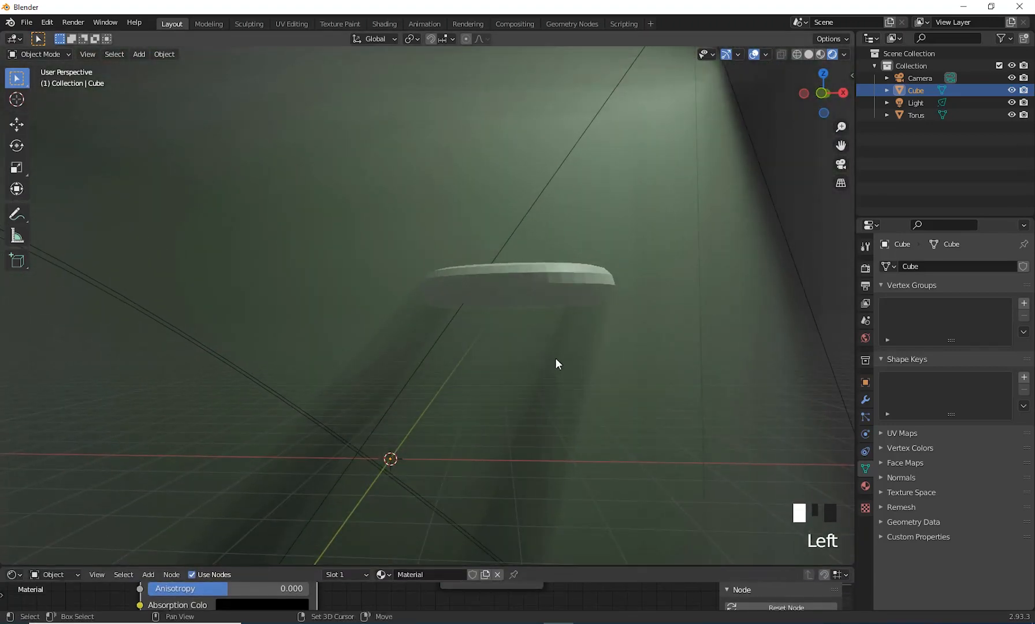
pyautogui.keyDown('shift'); pyautogui.moveTo(554, 358); pyautogui.dragTo(512, 279, button='middle'); pyautogui.keyUp('shift')
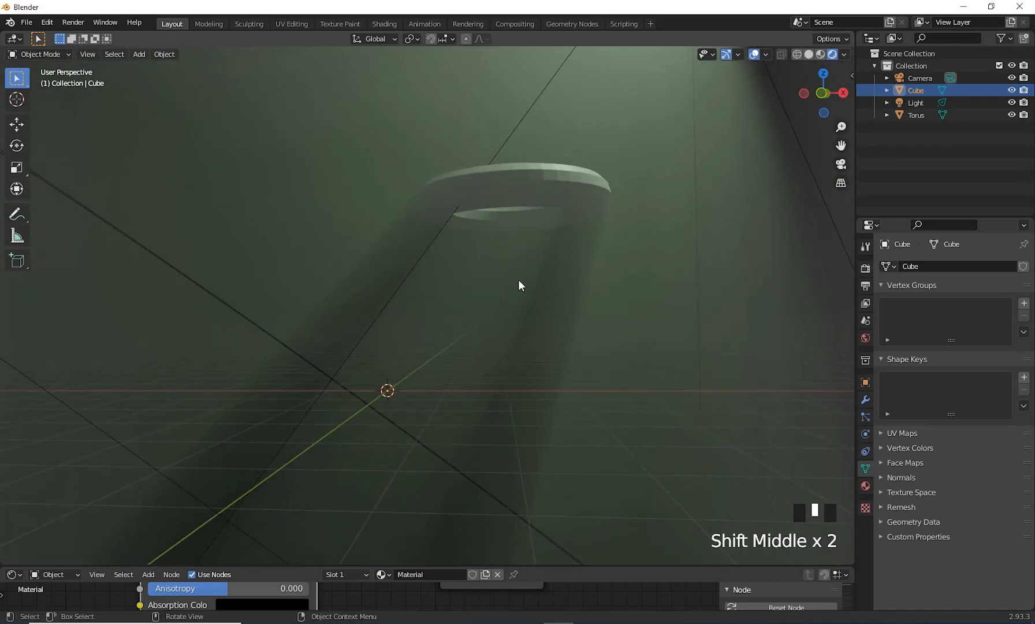
# - Look through the scene camera and render the image
pyautogui.press('KP_0')
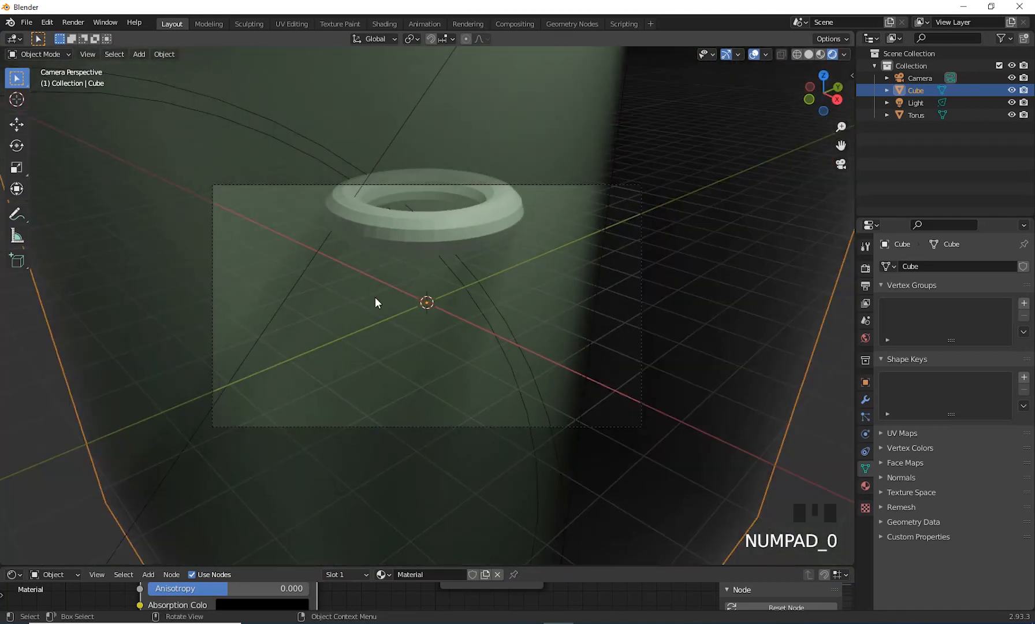
pyautogui.click(75, 23)
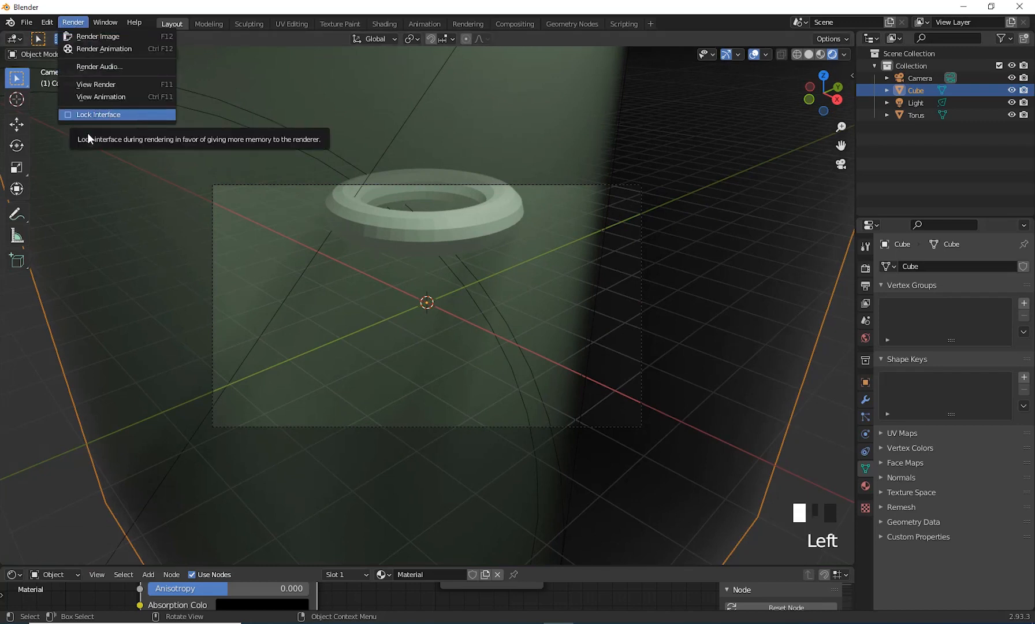
pyautogui.click(101, 37)
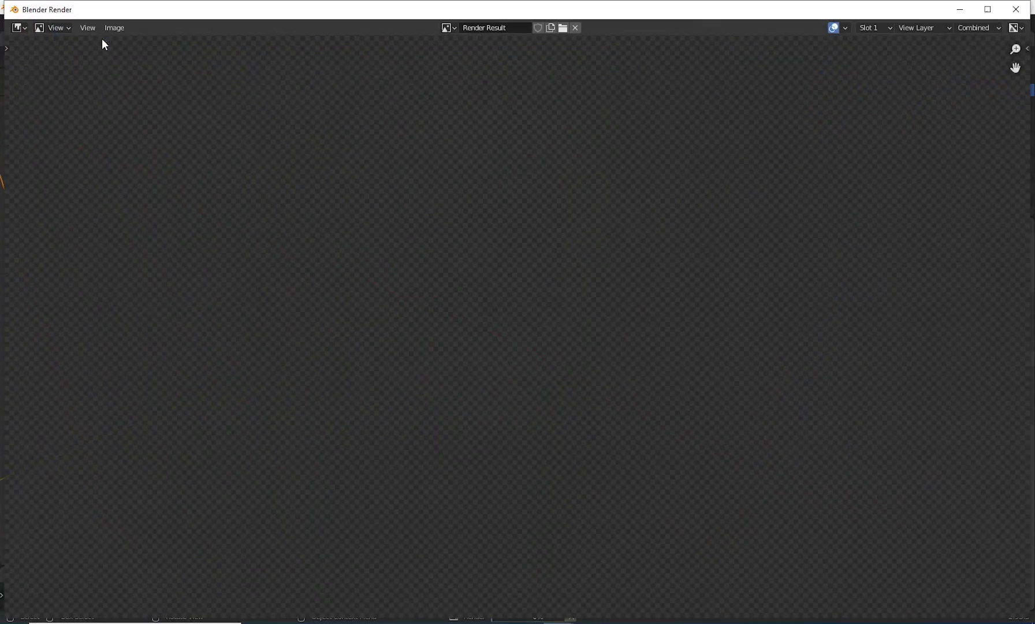
# - Close the render window and delete the volume cube from the scene
pyautogui.scroll(-4, 604, 213)
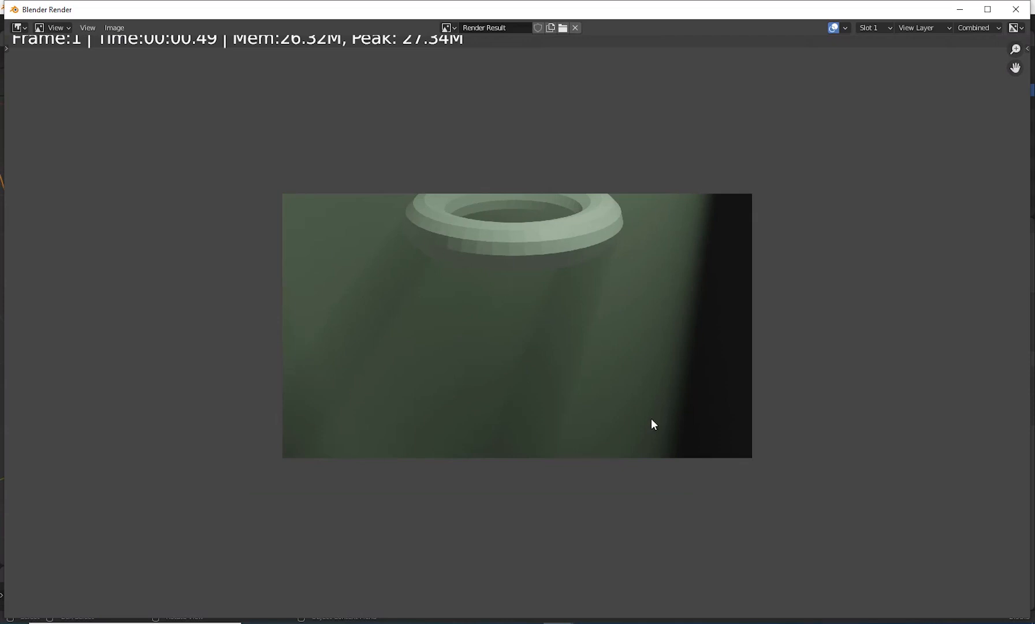
pyautogui.click(1016, 10)
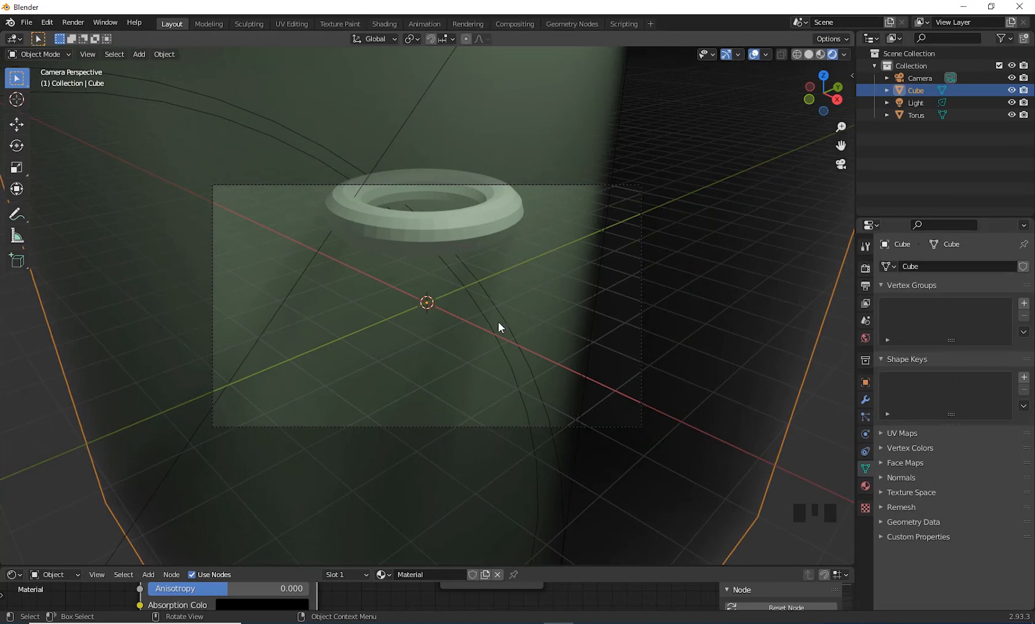
pyautogui.moveTo(499, 325); pyautogui.dragTo(566, 186, button='middle')
pyautogui.scroll(-2, 519, 315)
pyautogui.scroll(-5, 514, 324)
pyautogui.scroll(3, 536, 341)
pyautogui.scroll(-3, 617, 346)
pyautogui.moveTo(617, 345); pyautogui.dragTo(556, 370, button='middle')
pyautogui.click(583, 260)
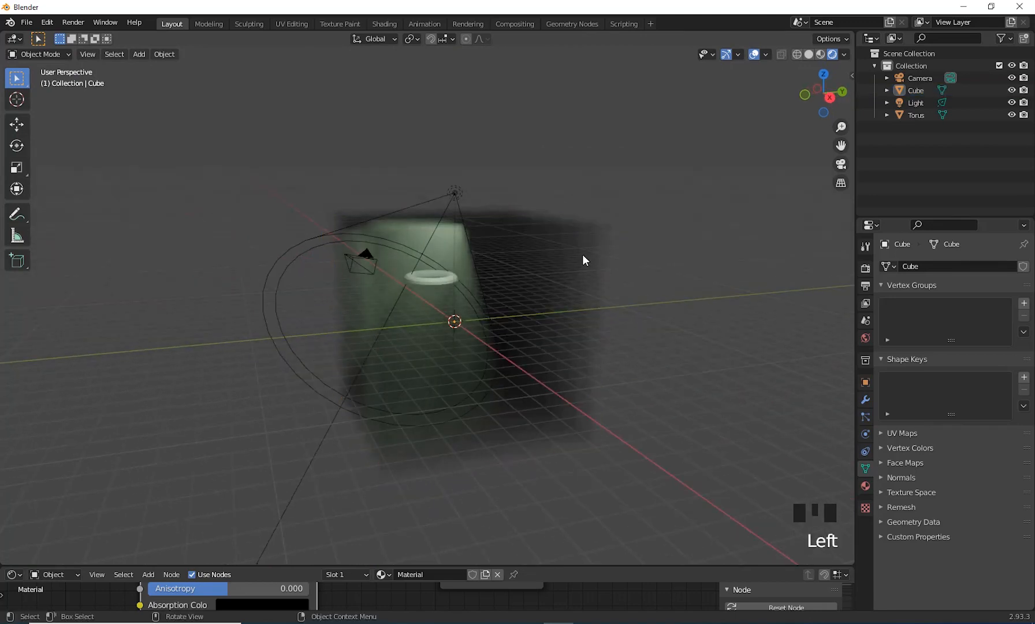
pyautogui.click(584, 257)
pyautogui.press('Delete')
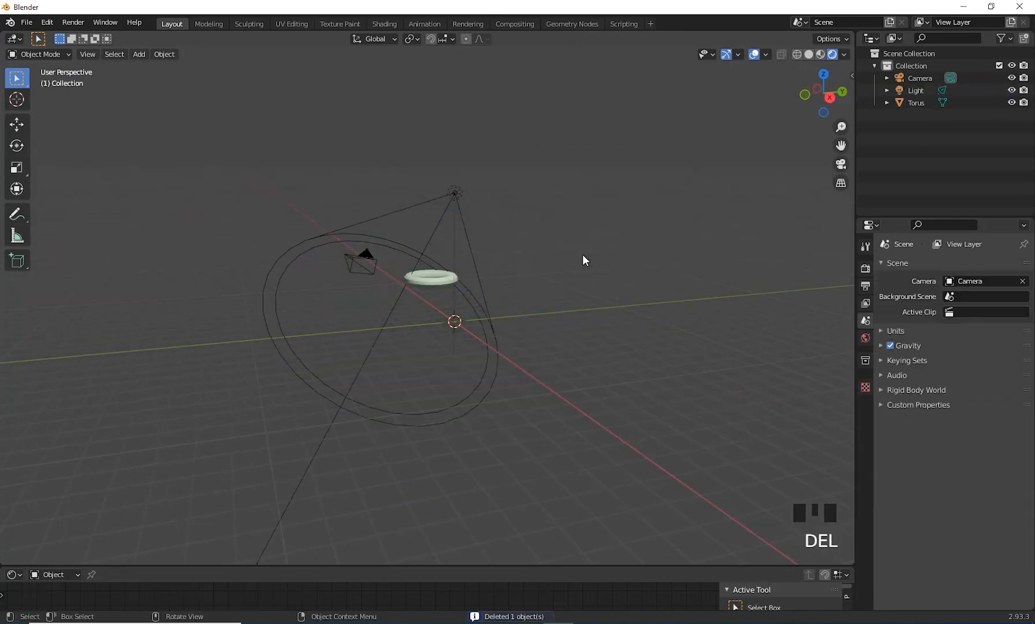
# - Enlarge the Shader Editor to about half the workspace and switch its shader type to World
pyautogui.scroll(-2, 582, 271)
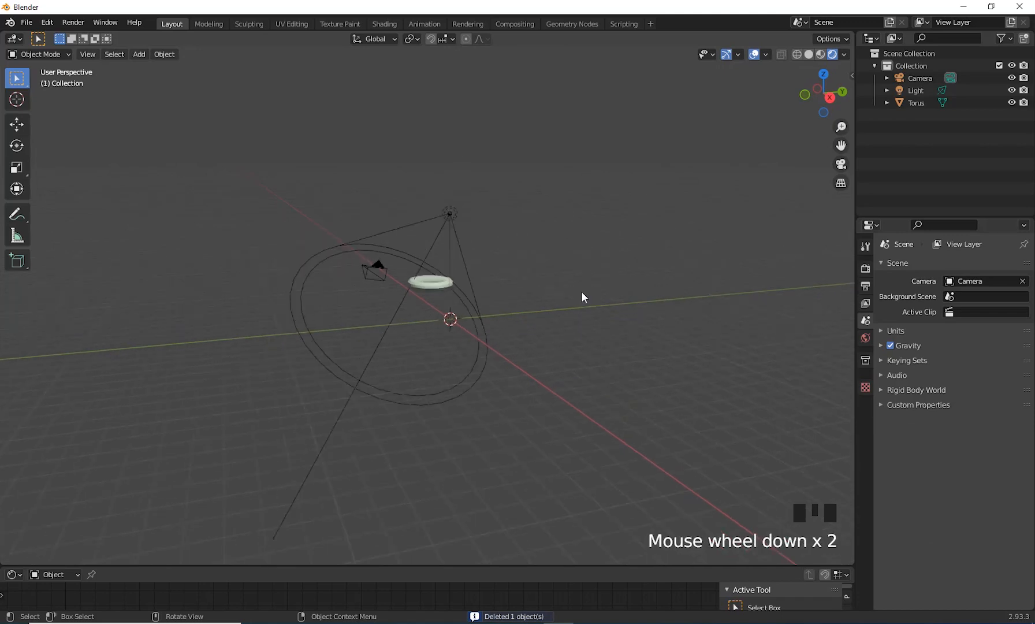
pyautogui.moveTo(581, 291); pyautogui.dragTo(499, 356, button='middle')
pyautogui.moveTo(225, 566); pyautogui.dragTo(99, 382)
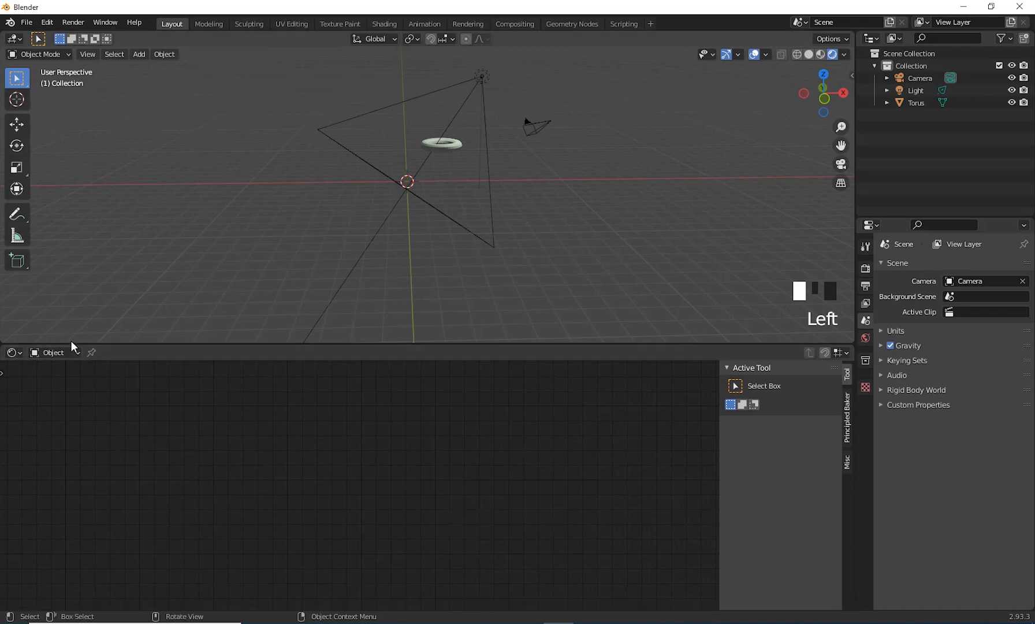
pyautogui.click(59, 353)
pyautogui.click(64, 381)
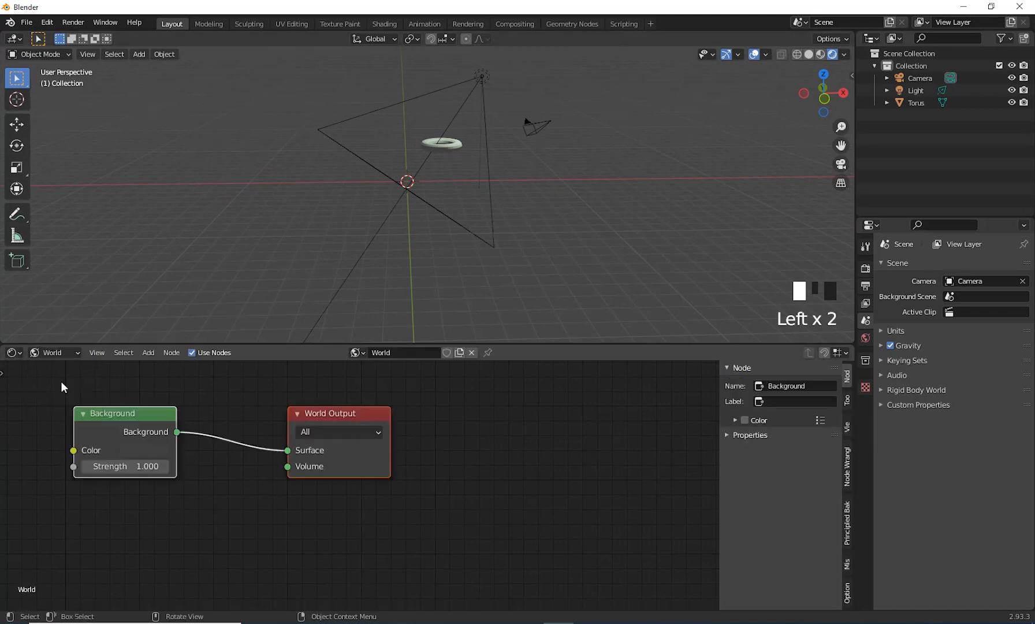
pyautogui.keyDown('shift'); pyautogui.moveTo(434, 486); pyautogui.dragTo(595, 496, button='middle'); pyautogui.keyUp('shift')
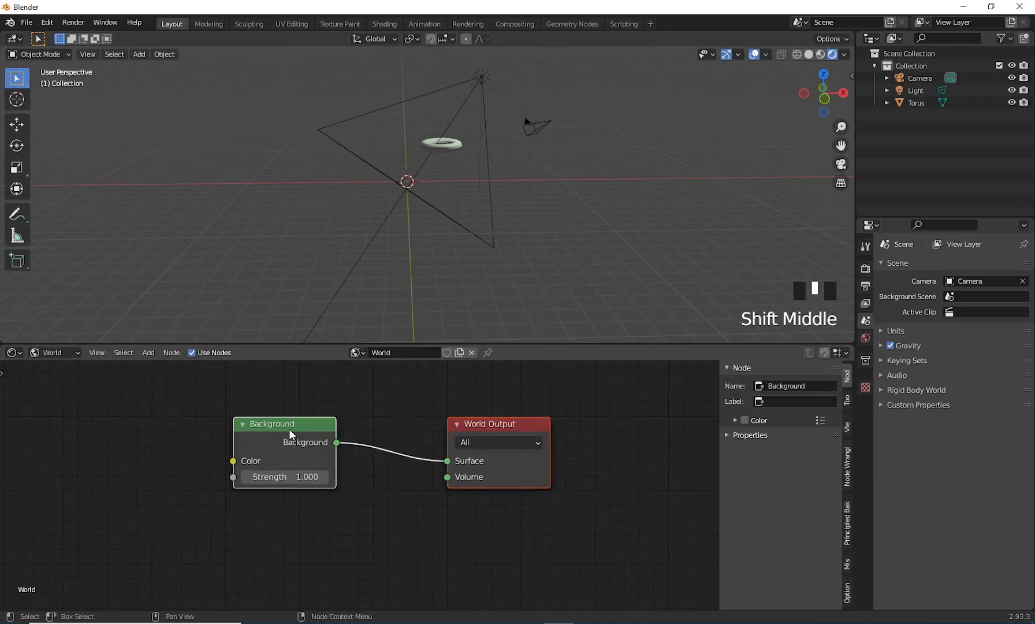
# - Reposition the Background and World Output nodes in the world shader and leave the Background node selected
pyautogui.moveTo(292, 426); pyautogui.dragTo(321, 423)
pyautogui.moveTo(558, 417); pyautogui.dragTo(577, 397)
pyautogui.click(441, 407)
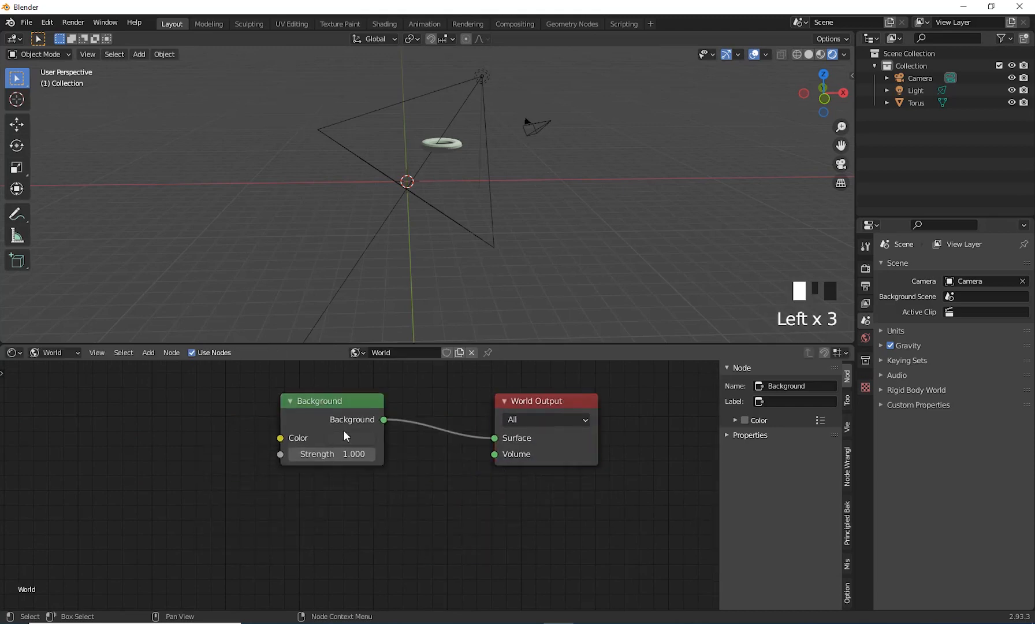
pyautogui.moveTo(326, 411); pyautogui.dragTo(329, 427)
pyautogui.click(273, 471)
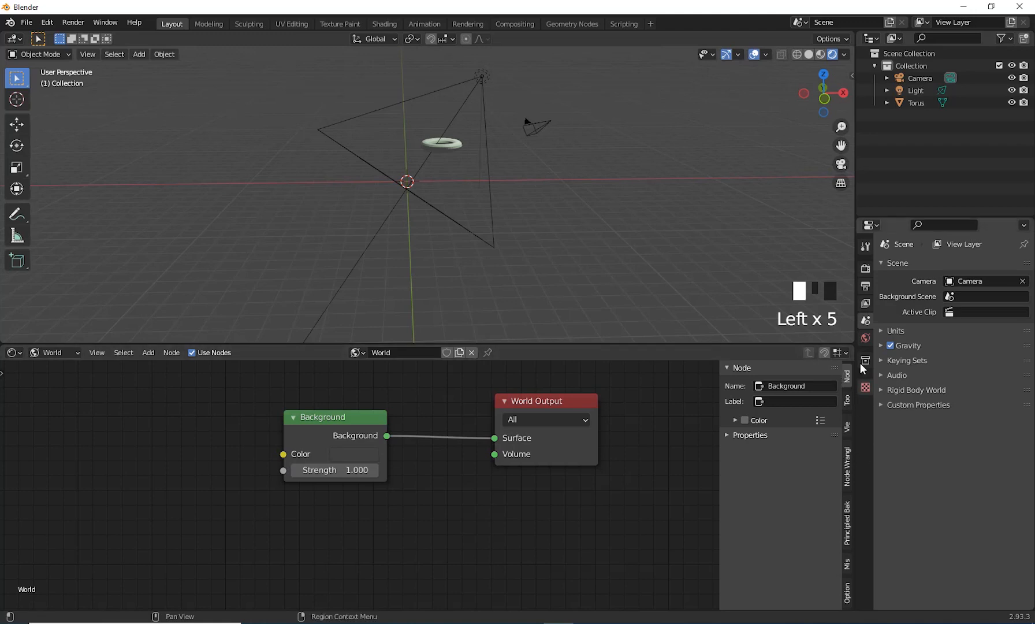
pyautogui.click(340, 420)
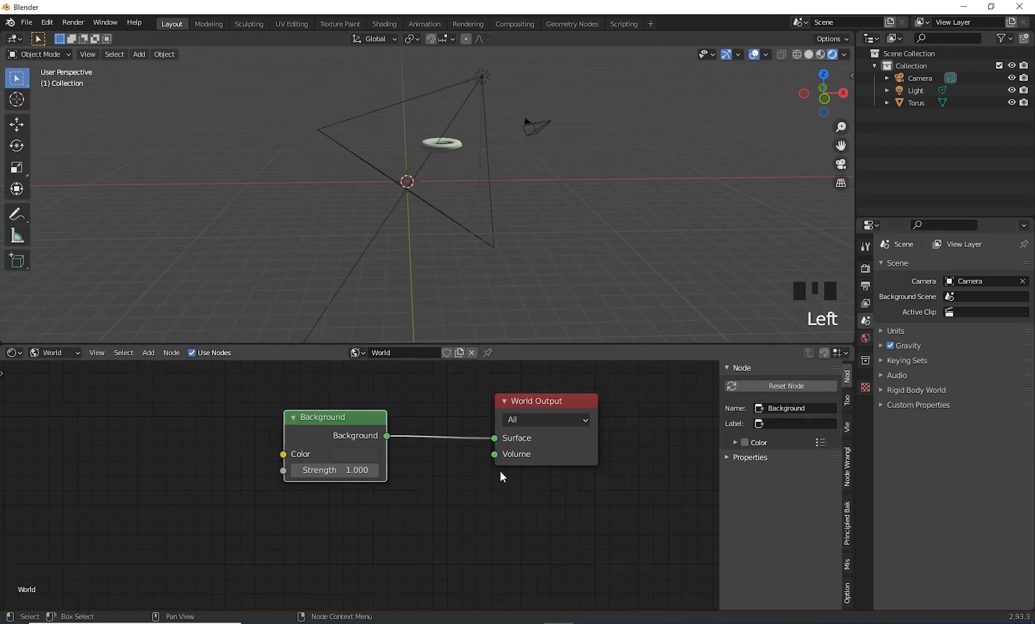
# - Check the node options for the world background colour and spread the Background and World Output nodes further apart
pyautogui.click(864, 338)
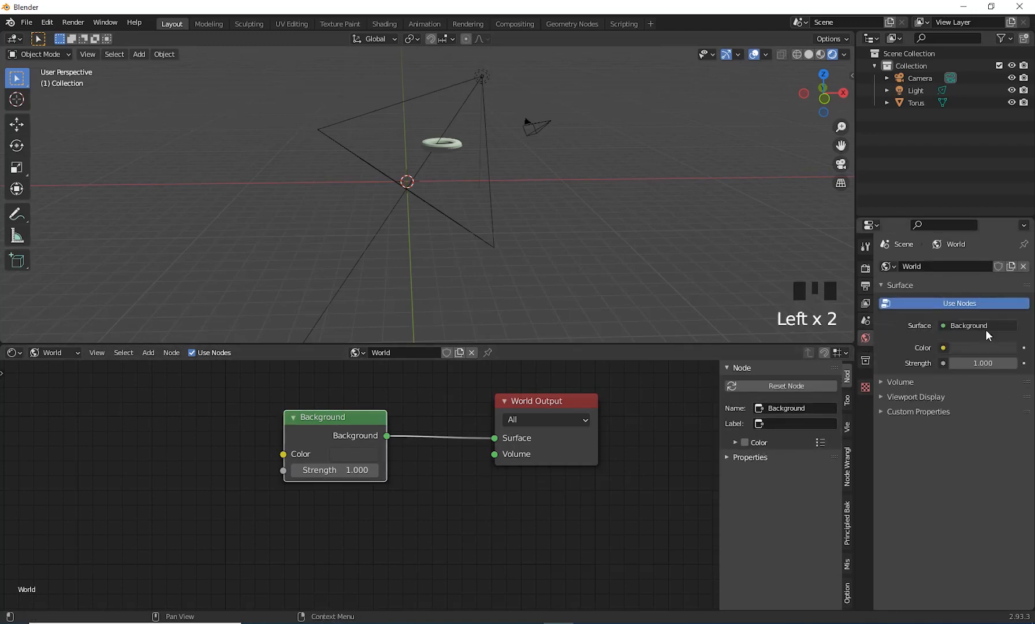
pyautogui.click(944, 347)
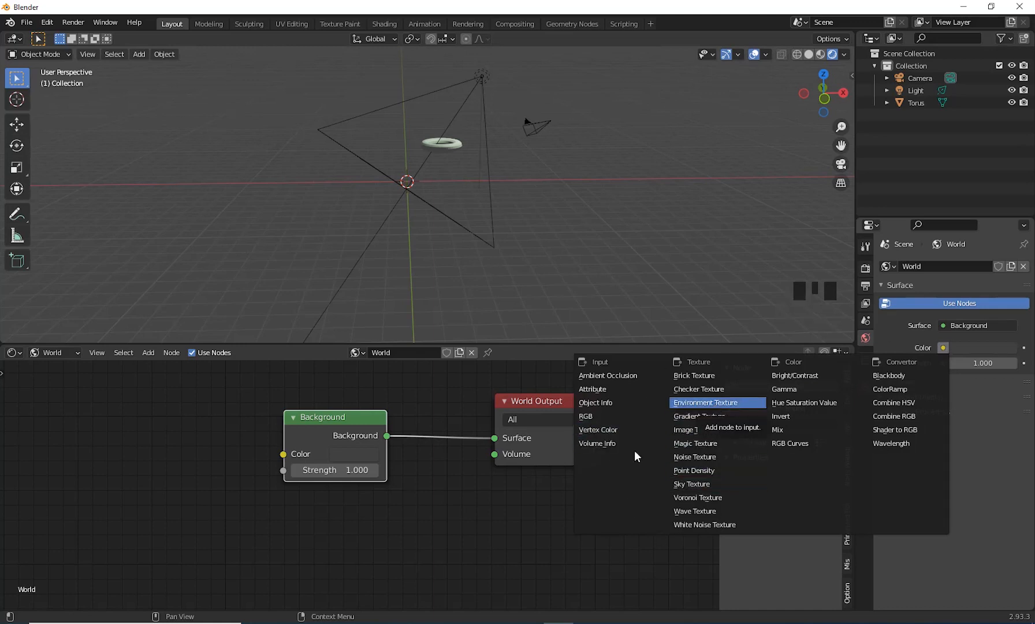
pyautogui.moveTo(531, 400); pyautogui.dragTo(559, 396)
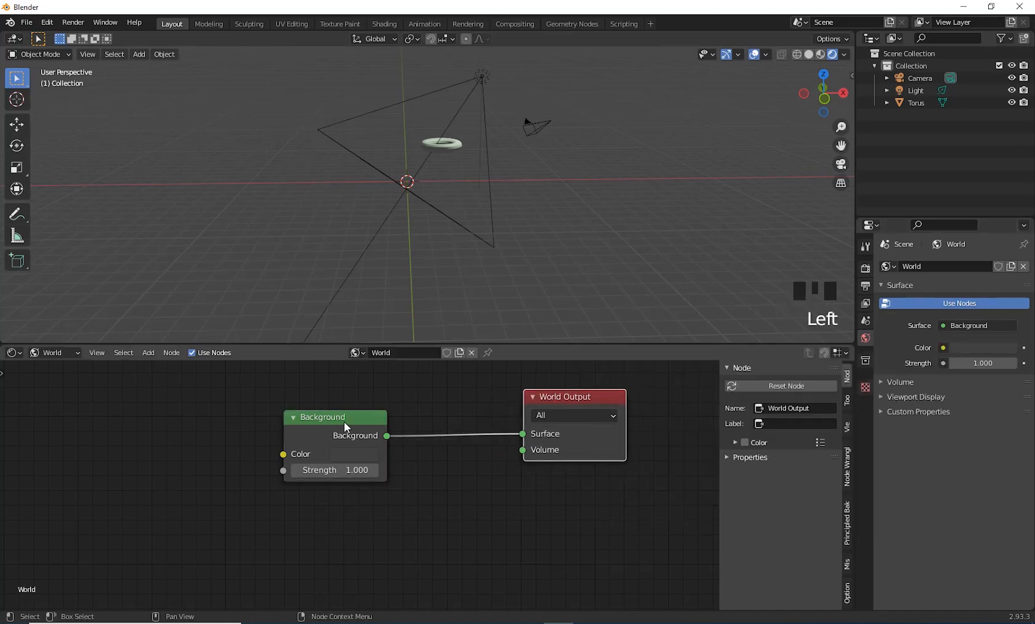
pyautogui.moveTo(346, 426); pyautogui.dragTo(275, 423)
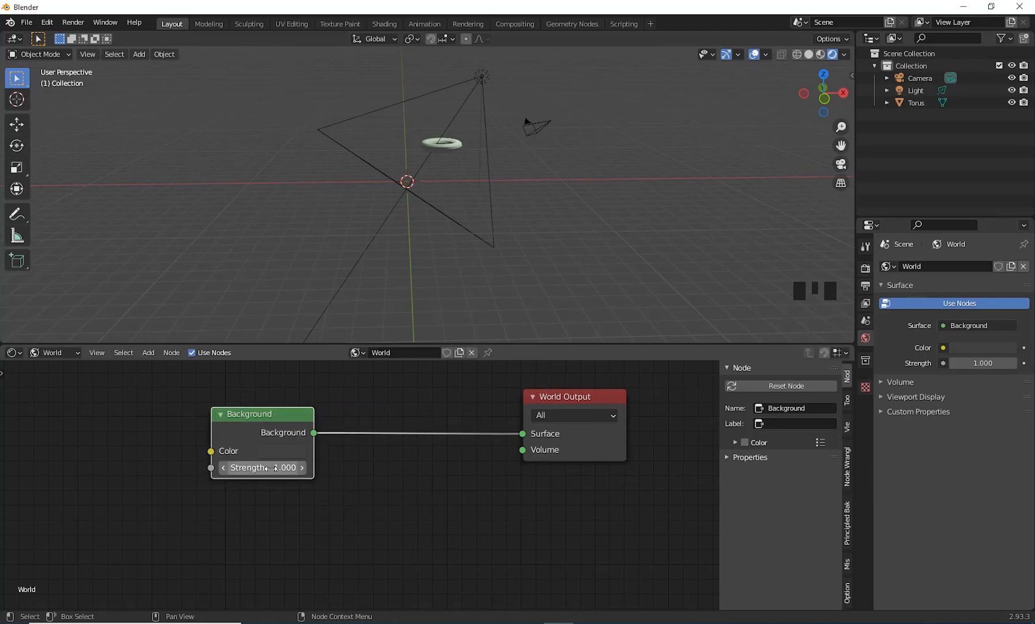
pyautogui.moveTo(565, 390); pyautogui.dragTo(567, 372)
pyautogui.click(420, 482)
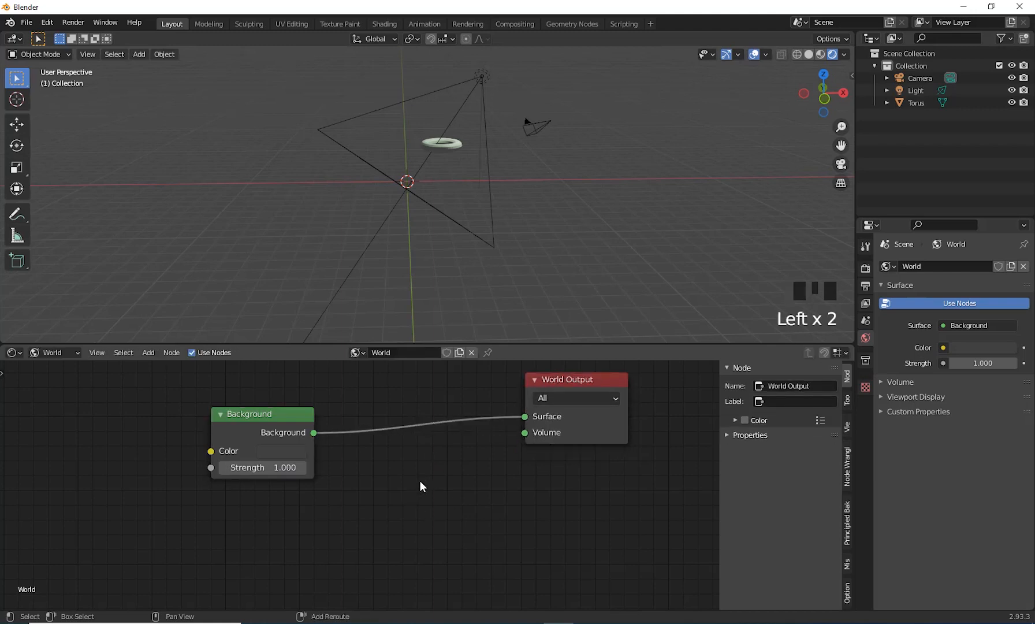
# - Add a Volume Scatter node and connect its output to the Volume input of World Output
pyautogui.hotkey('shift', 'a')
pyautogui.click(420, 481)
pyautogui.write('v')
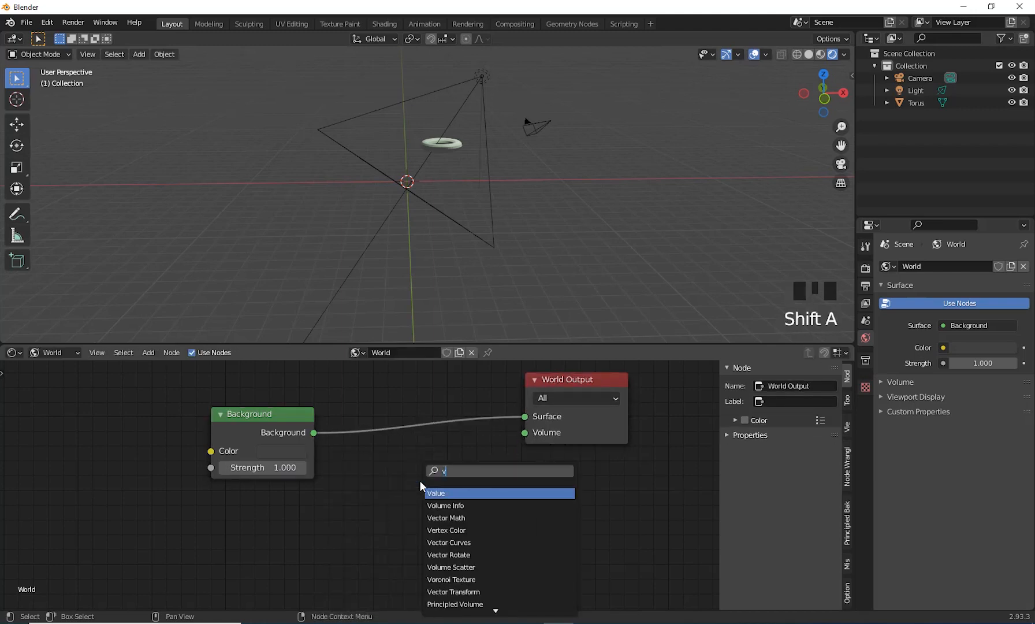
pyautogui.write('ol')
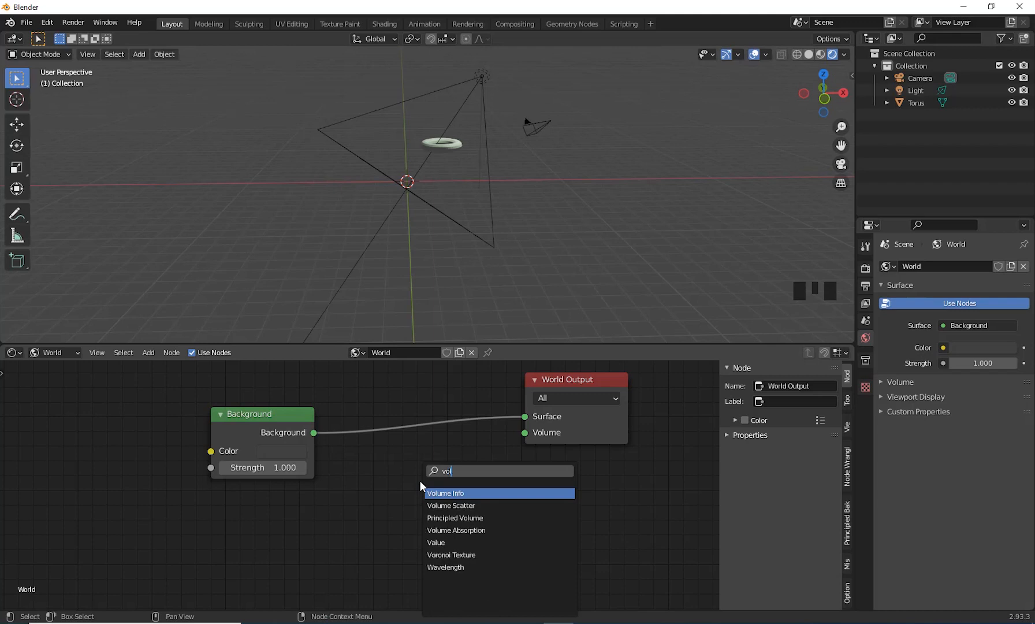
pyautogui.click(484, 506)
pyautogui.click(408, 517)
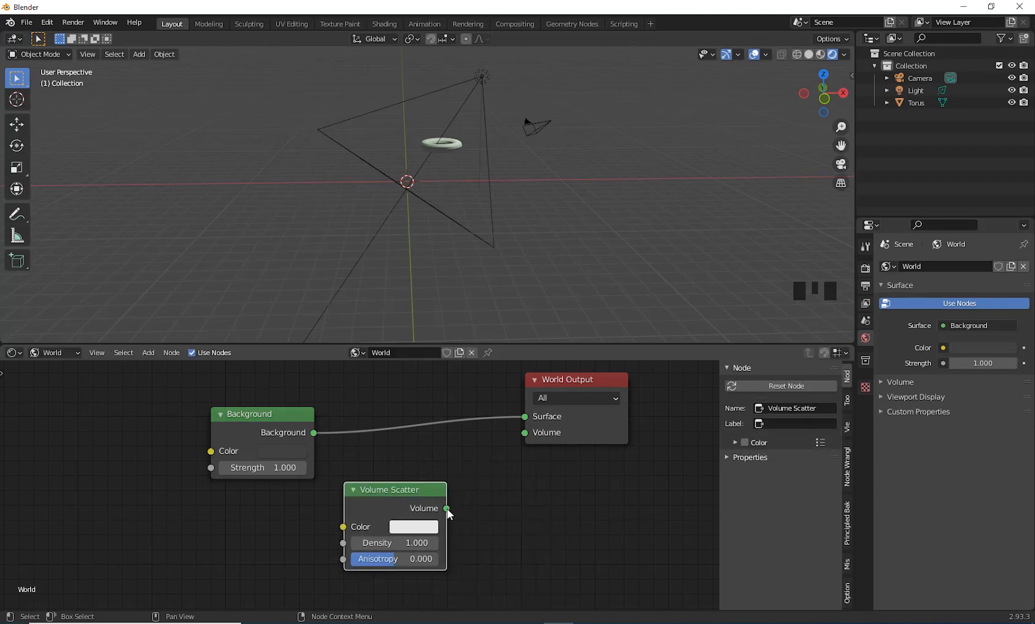
pyautogui.moveTo(446, 508); pyautogui.dragTo(492, 493)
pyautogui.moveTo(525, 436); pyautogui.dragTo(524, 436)
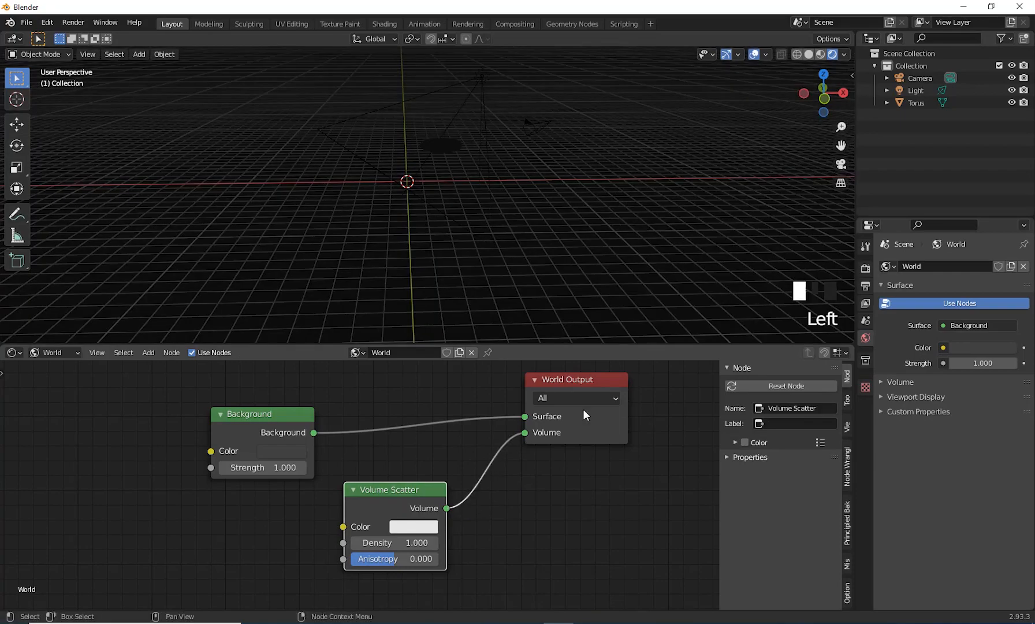
# - Examine how the spot light's beam scatters in the world volume from several distances and angles
pyautogui.moveTo(529, 248); pyautogui.dragTo(453, 247, button='middle')
pyautogui.scroll(3, 544, 133)
pyautogui.scroll(-3, 488, 261)
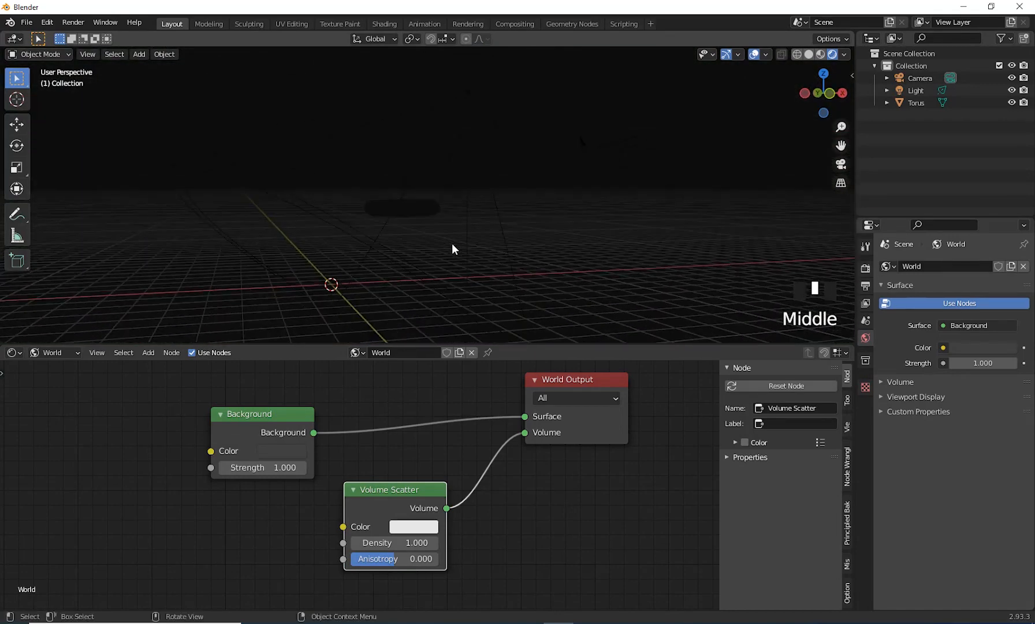
pyautogui.scroll(4, 455, 249)
pyautogui.keyDown('shift'); pyautogui.moveTo(534, 148); pyautogui.dragTo(566, 261, button='middle'); pyautogui.keyUp('shift')
pyautogui.keyDown('shift'); pyautogui.moveTo(589, 165); pyautogui.dragTo(525, 158, button='middle'); pyautogui.keyUp('shift')
pyautogui.scroll(1, 528, 201)
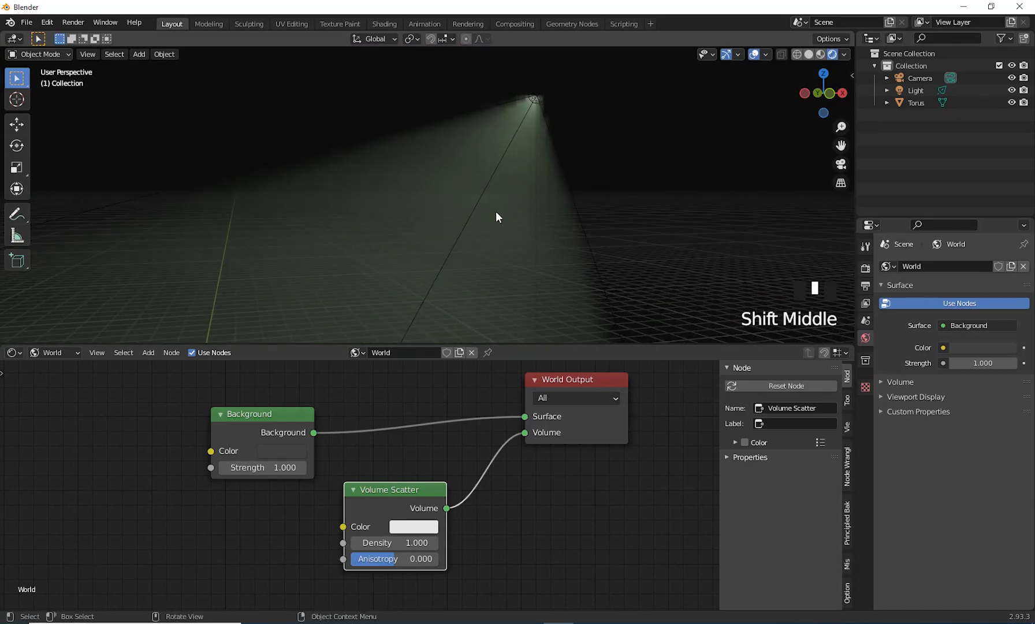
pyautogui.scroll(-1, 498, 219)
pyautogui.scroll(1, 500, 222)
pyautogui.scroll(-4, 555, 224)
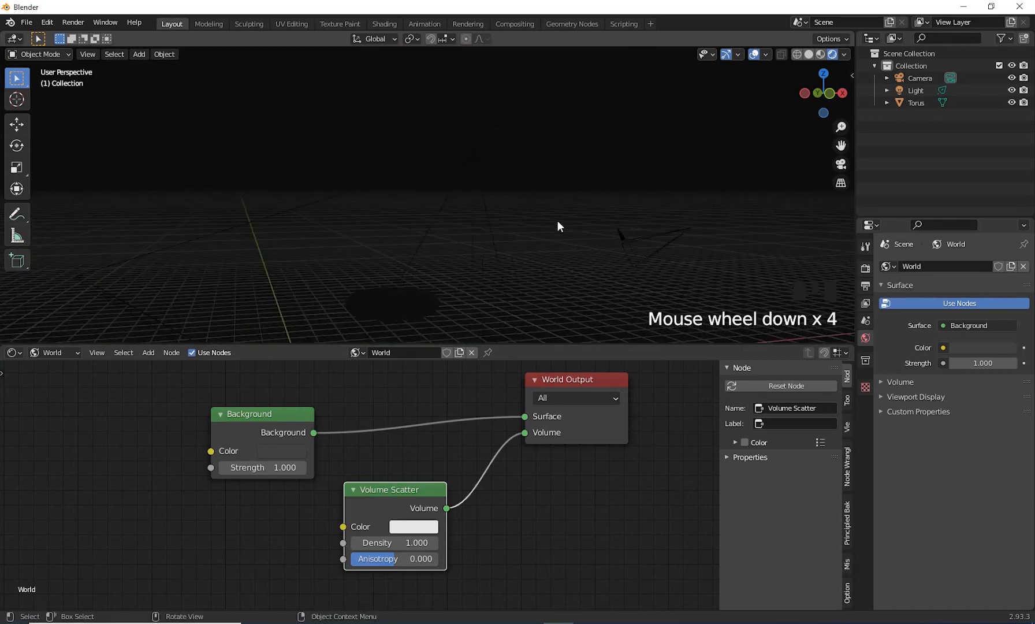
pyautogui.moveTo(557, 222); pyautogui.dragTo(562, 254, button='middle')
pyautogui.scroll(3, 472, 252)
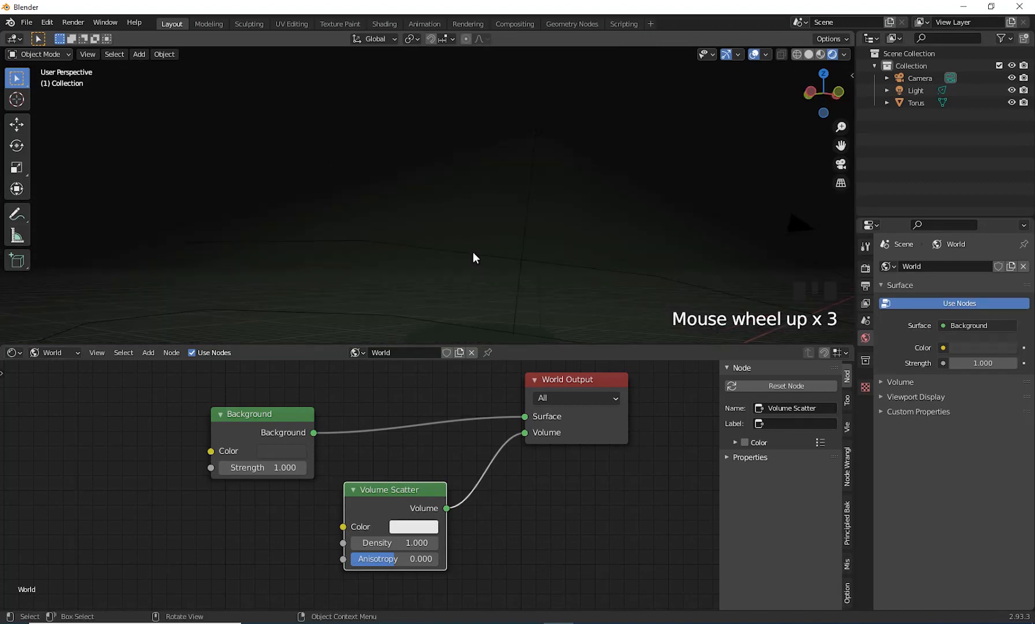
pyautogui.keyDown('shift'); pyautogui.moveTo(473, 252); pyautogui.dragTo(545, 211, button='middle'); pyautogui.keyUp('shift')
pyautogui.scroll(-6, 513, 270)
pyautogui.keyDown('shift'); pyautogui.moveTo(513, 270); pyautogui.dragTo(442, 172, button='middle'); pyautogui.keyUp('shift')
pyautogui.scroll(-1, 477, 244)
# - Select the spot light and set the world's Volume Scatter density to 0.25
pyautogui.click(432, 157)
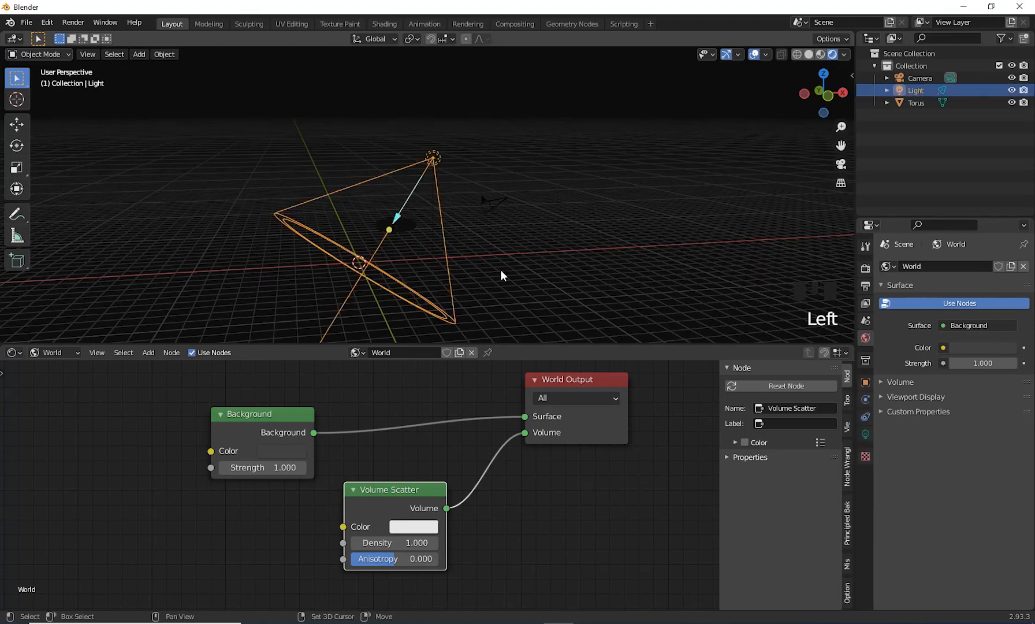
pyautogui.keyDown('shift'); pyautogui.moveTo(501, 269); pyautogui.dragTo(461, 210, button='middle'); pyautogui.keyUp('shift')
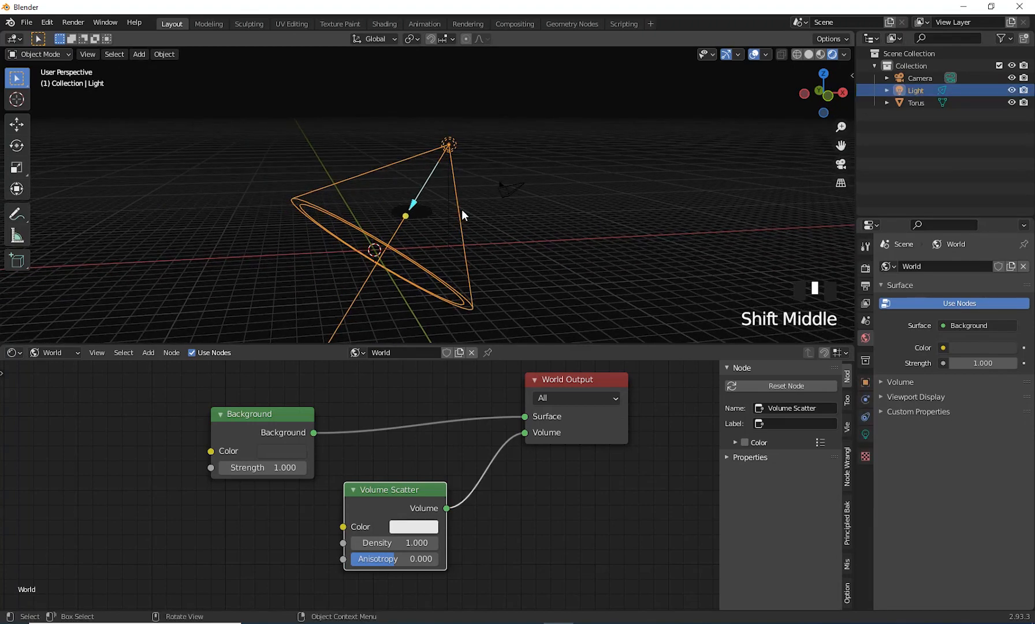
pyautogui.click(408, 540)
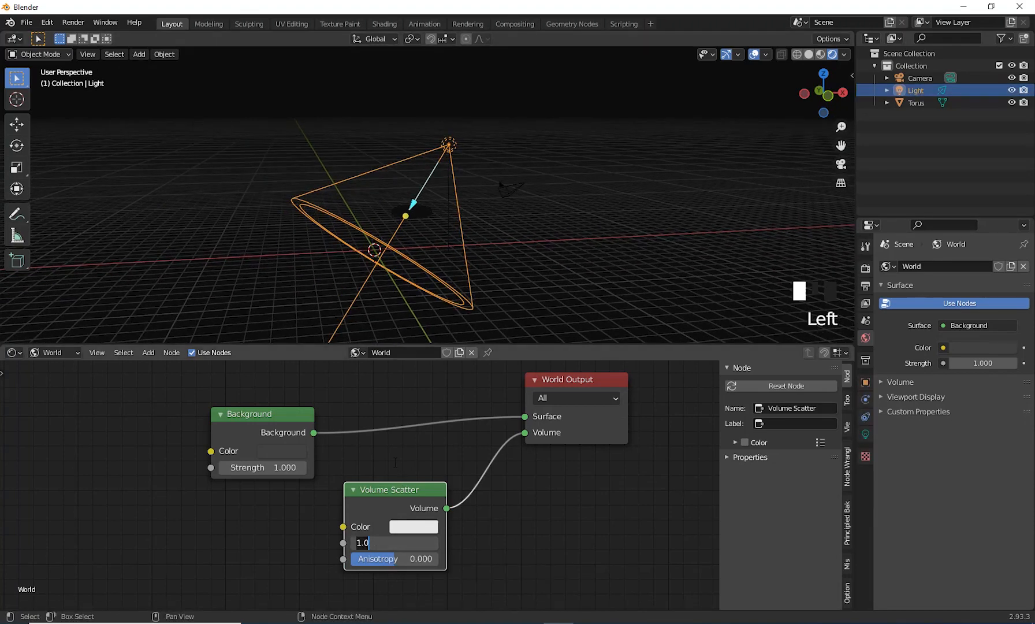
pyautogui.write('.25')
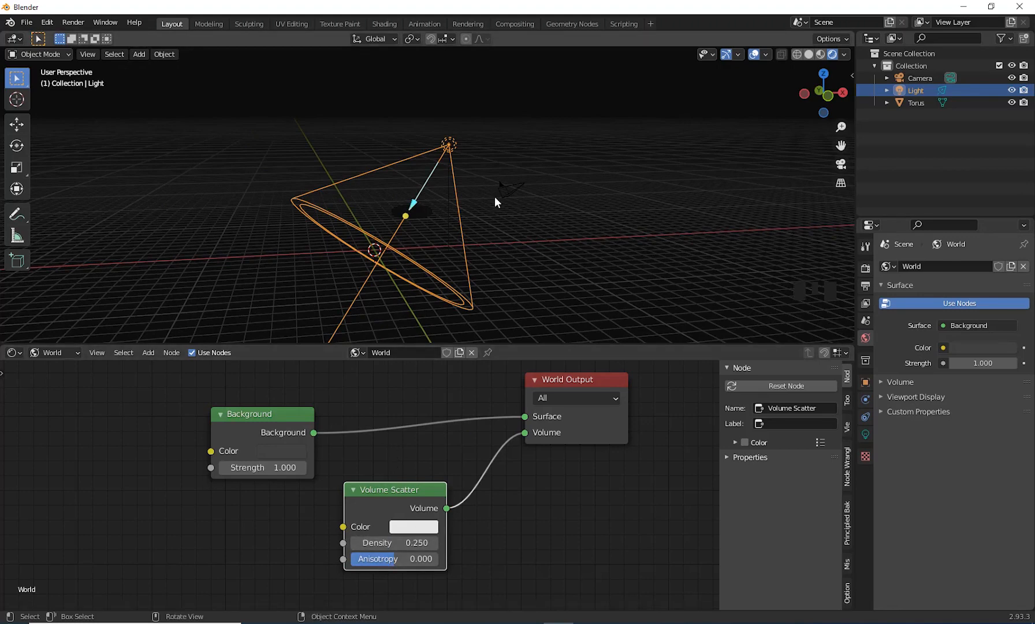
# - Frame the spot light's beam over the torus and enable Bloom in the Eevee render settings
pyautogui.moveTo(493, 196); pyautogui.dragTo(498, 251, button='middle')
pyautogui.scroll(3, 488, 218)
pyautogui.scroll(2, 498, 232)
pyautogui.moveTo(384, 334); pyautogui.dragTo(462, 267, button='middle')
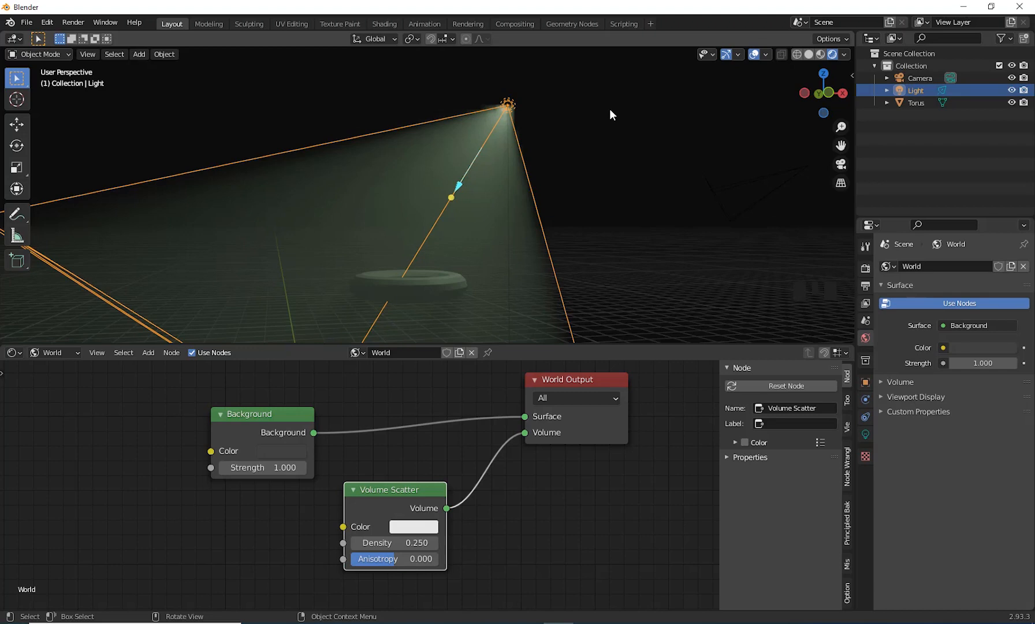
pyautogui.click(864, 269)
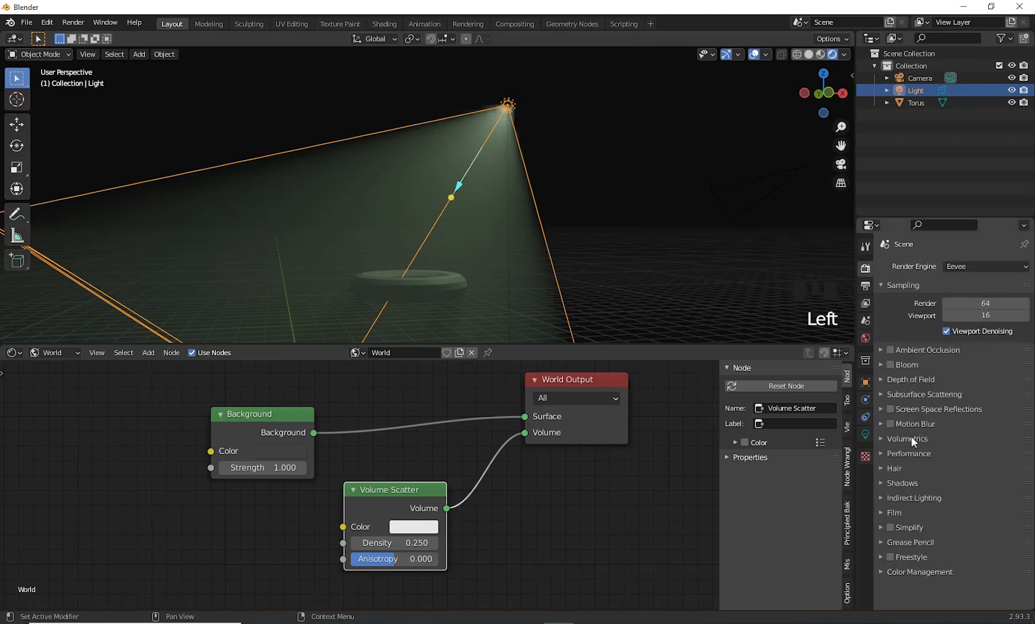
pyautogui.click(890, 364)
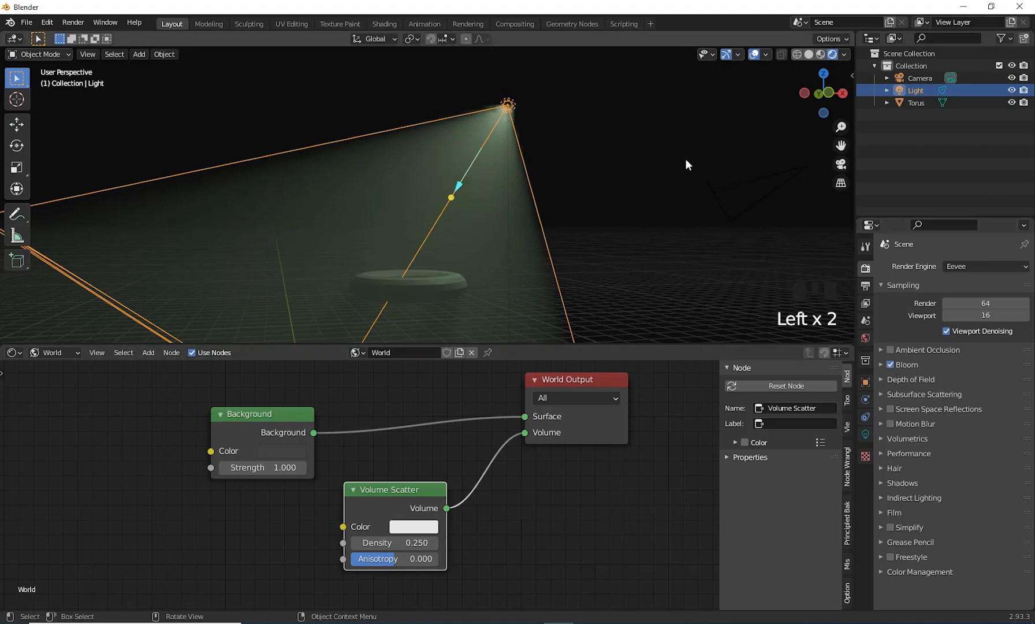
# - Enable Ambient Occlusion in the Eevee render settings and inspect the light beam around the torus from several angles
pyautogui.scroll(-2, 586, 216)
pyautogui.moveTo(586, 216); pyautogui.dragTo(448, 173, button='middle')
pyautogui.scroll(2, 524, 206)
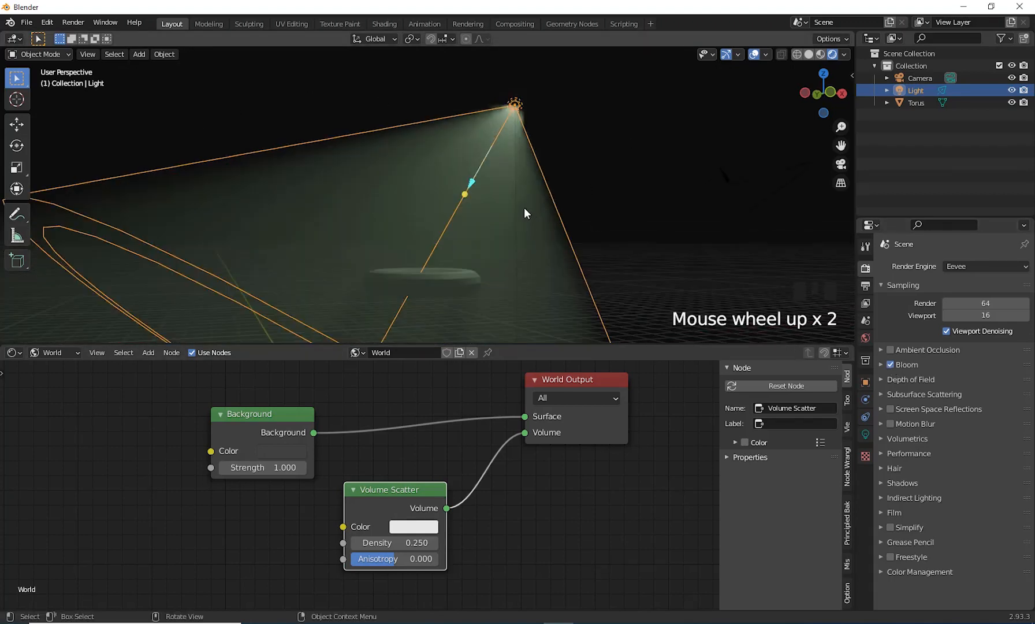
pyautogui.moveTo(579, 213); pyautogui.dragTo(583, 214, button='middle')
pyautogui.click(890, 349)
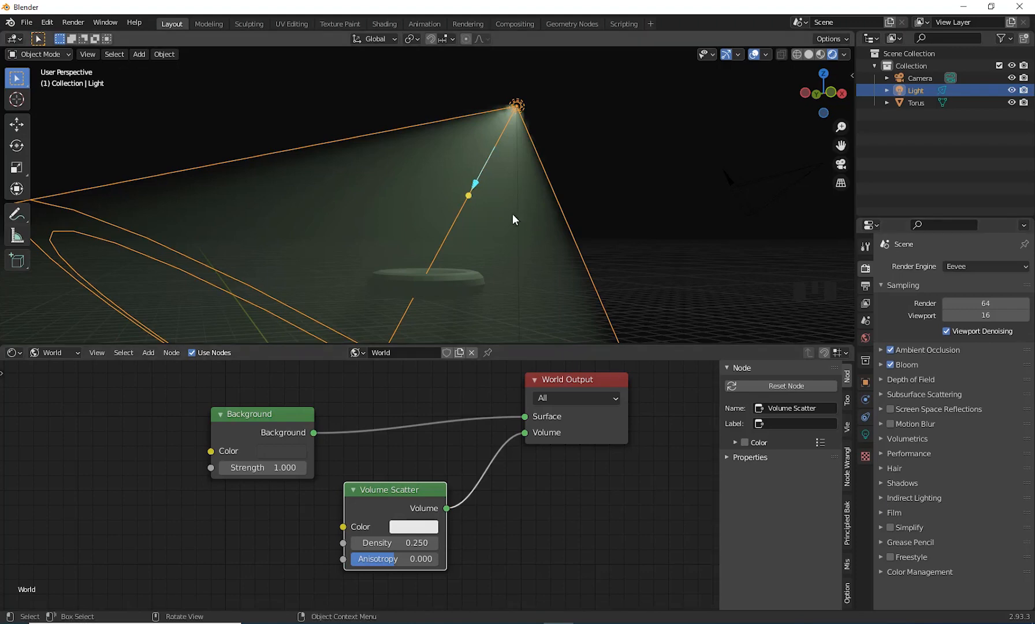
pyautogui.moveTo(513, 214); pyautogui.dragTo(545, 242, button='middle')
pyautogui.scroll(-3, 483, 228)
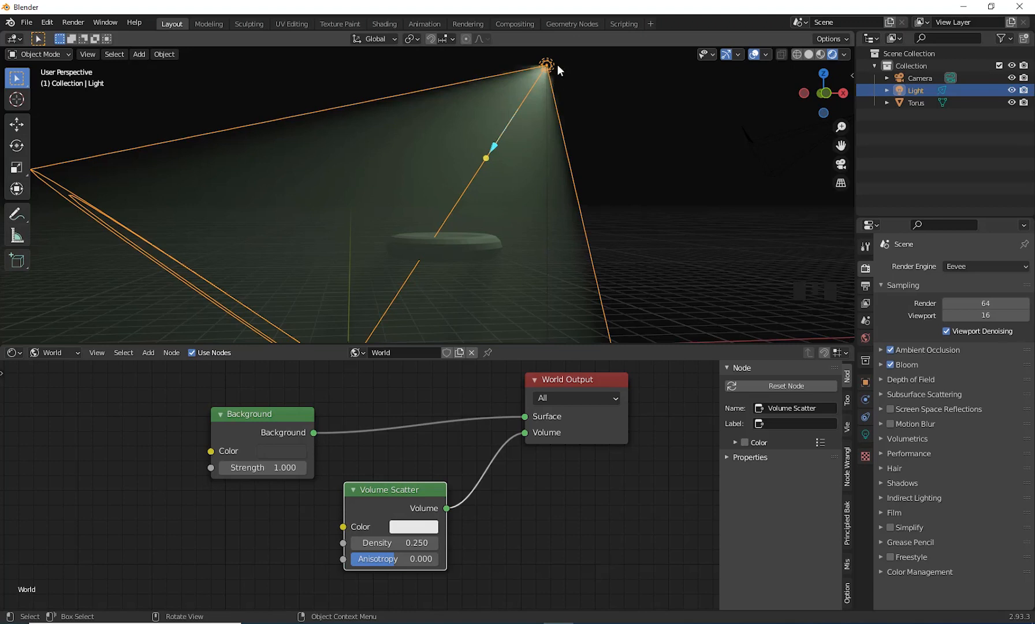
pyautogui.scroll(-3, 591, 208)
pyautogui.moveTo(592, 208); pyautogui.dragTo(433, 243, button='middle')
pyautogui.moveTo(347, 194); pyautogui.dragTo(11, 40, button='middle')
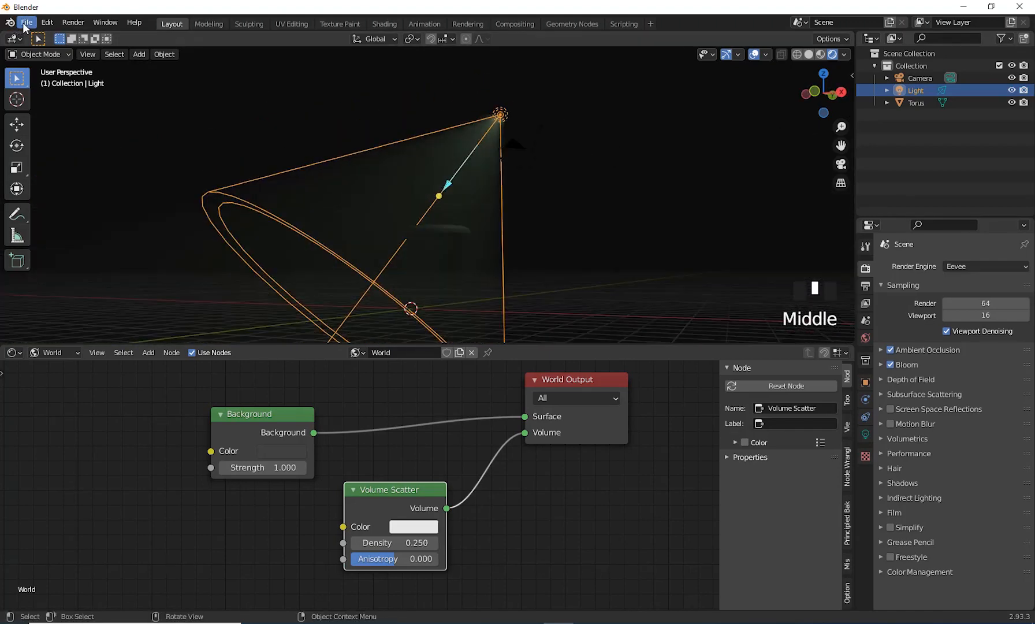
# - Start a new General file without saving the current scene and delete the default cube
pyautogui.click(27, 22)
pyautogui.moveTo(35, 36)
pyautogui.click(153, 36)
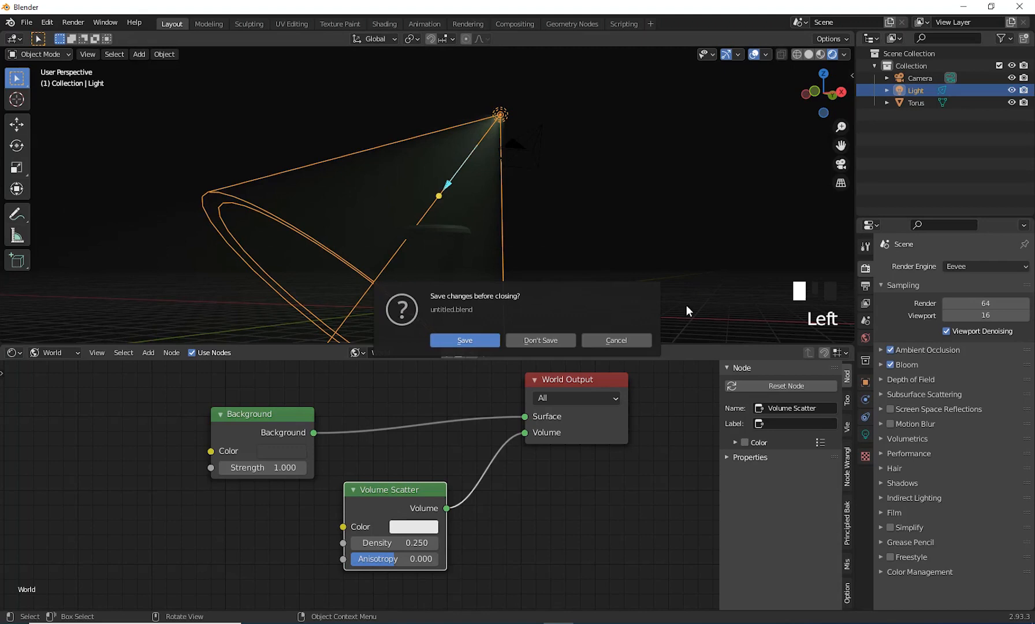
pyautogui.click(561, 340)
pyautogui.moveTo(585, 366); pyautogui.dragTo(658, 375, button='middle')
pyautogui.scroll(2, 596, 355)
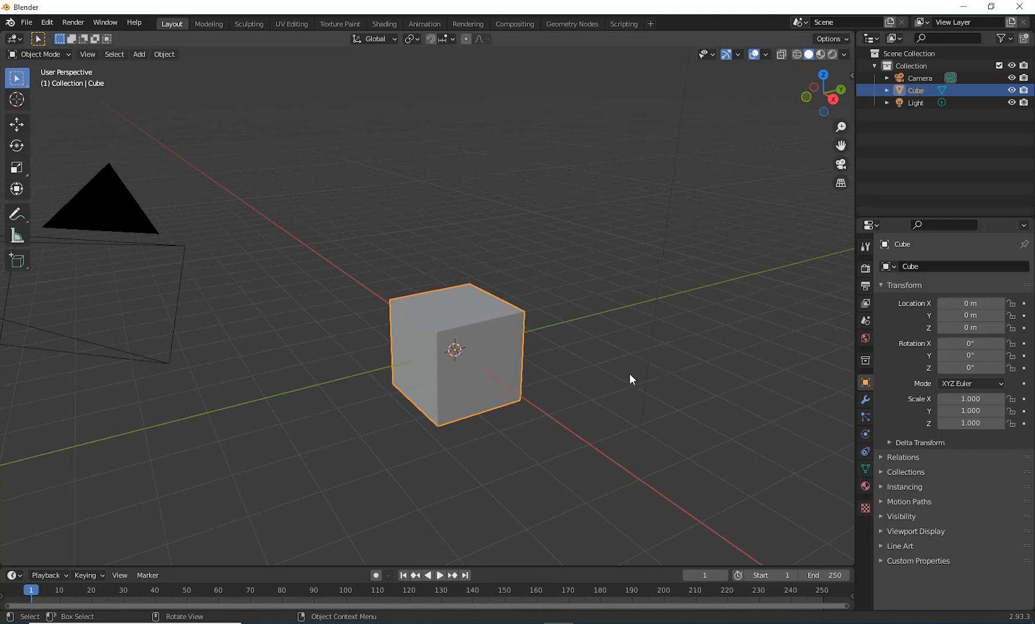
pyautogui.moveTo(629, 373); pyautogui.dragTo(450, 462, button='middle')
pyautogui.press('Delete')
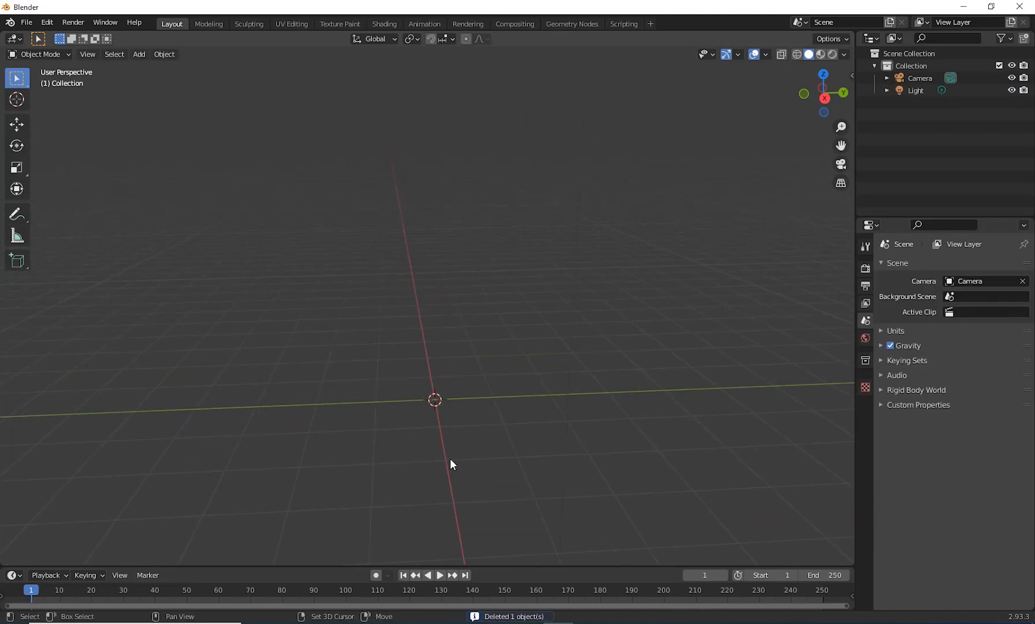
# - Open the add-on preferences in the middle of the workspace and look through the list of add-ons
pyautogui.moveTo(351, 455)
pyautogui.keyDown('shift'); pyautogui.mouseDown(button='middle')
pyautogui.moveTo(358, 469)
pyautogui.moveTo(367, 456)
pyautogui.mouseUp(button='middle'); pyautogui.keyUp('shift')
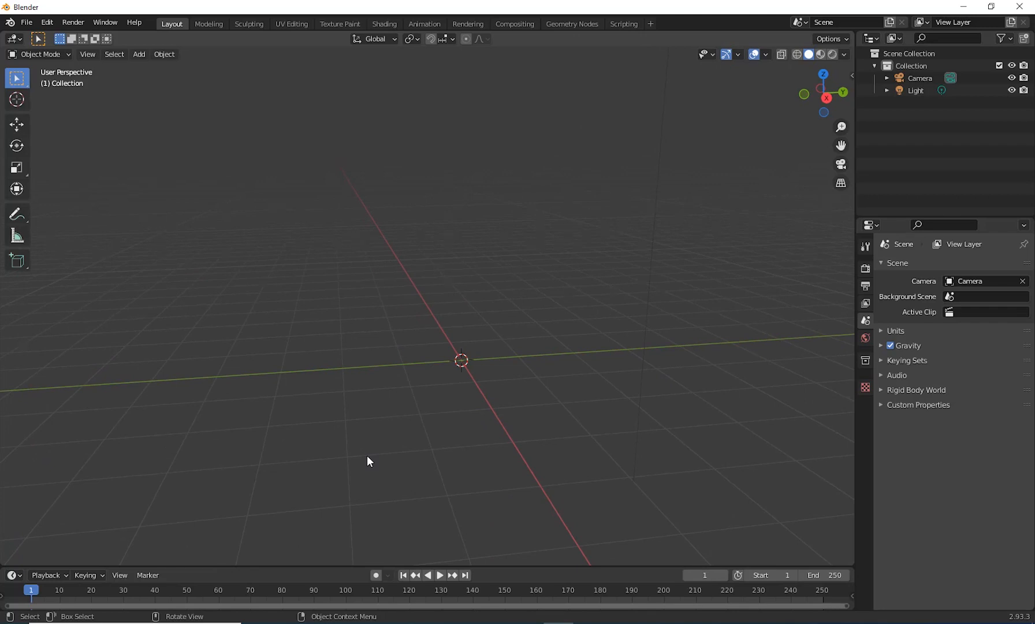
pyautogui.keyDown('shift'); pyautogui.moveTo(367, 459); pyautogui.dragTo(369, 453, button='middle'); pyautogui.keyUp('shift')
pyautogui.keyDown('shift'); pyautogui.moveTo(446, 443); pyautogui.dragTo(407, 471, button='middle'); pyautogui.keyUp('shift')
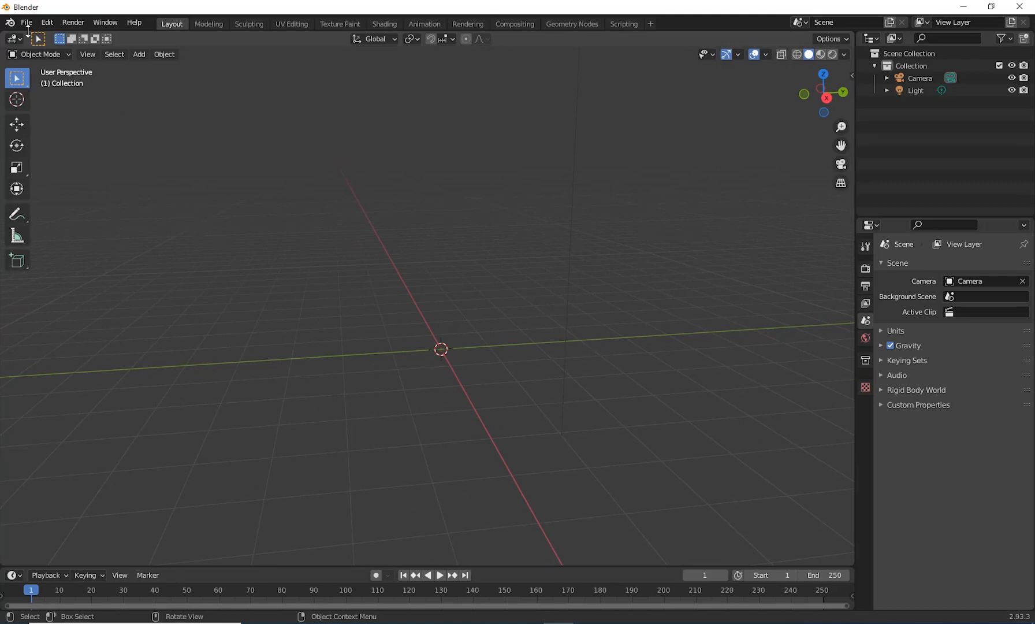
pyautogui.click(47, 22)
pyautogui.click(89, 199)
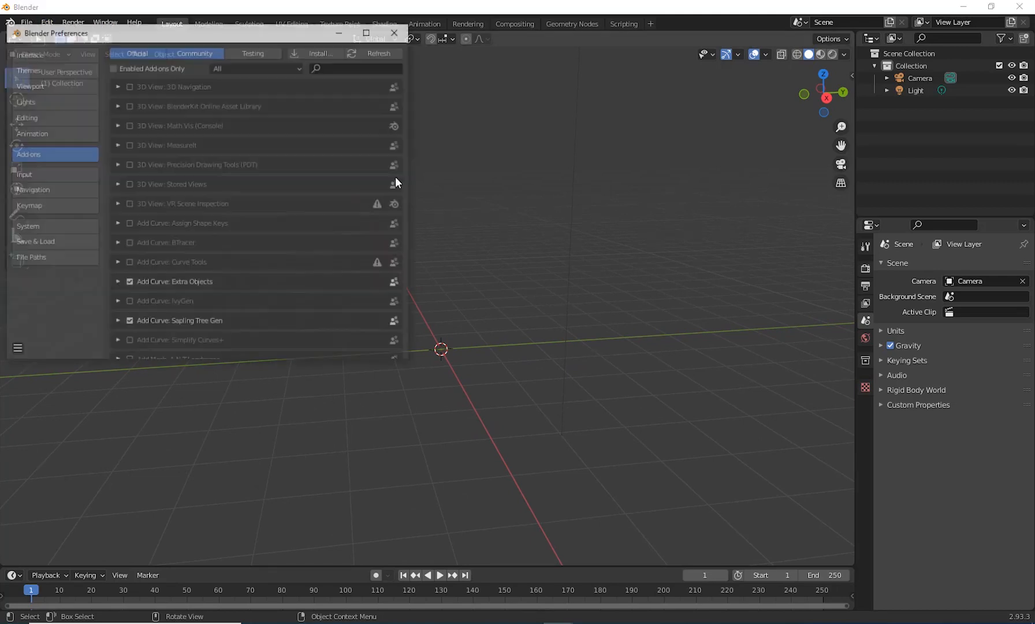
pyautogui.moveTo(288, 42); pyautogui.dragTo(456, 119)
pyautogui.scroll(-4, 404, 384)
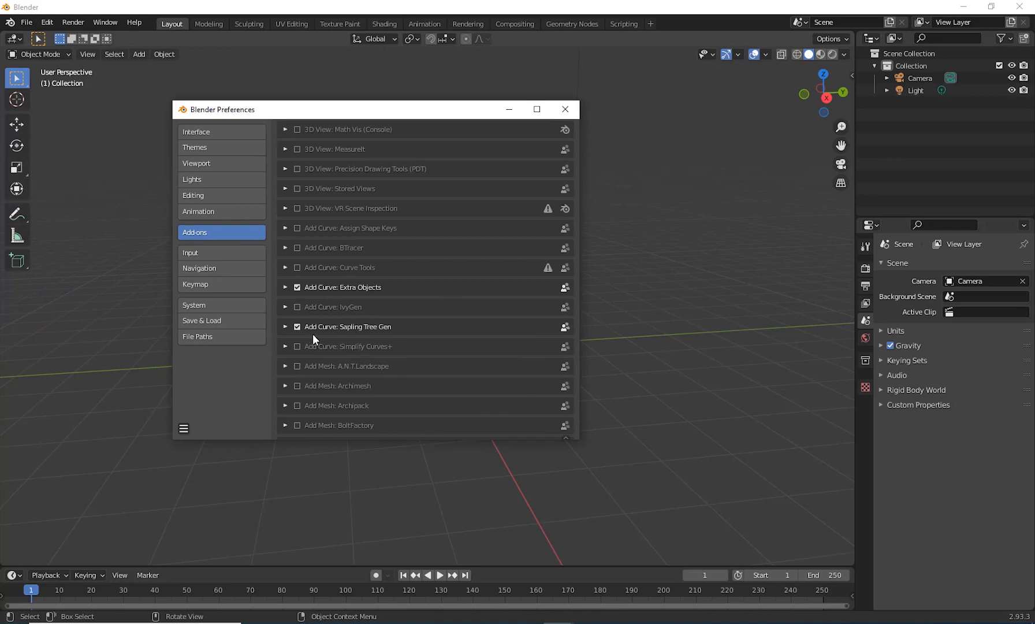
pyautogui.scroll(4, 392, 337)
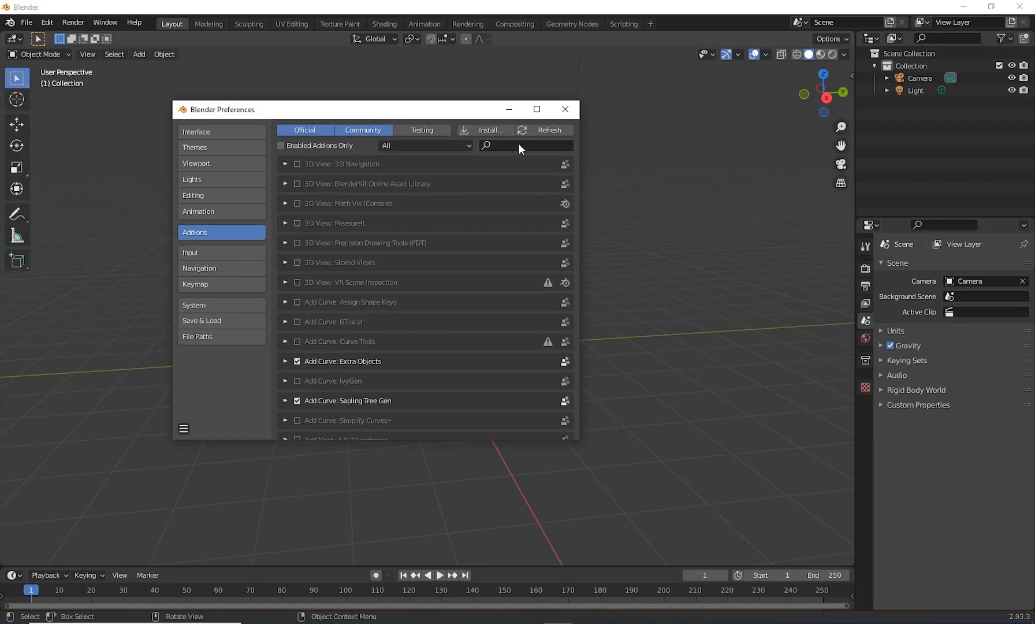
# - Search the add-ons for "land" and enable Add Mesh: A.N.T.Landscape
pyautogui.click(519, 145)
pyautogui.write('land')
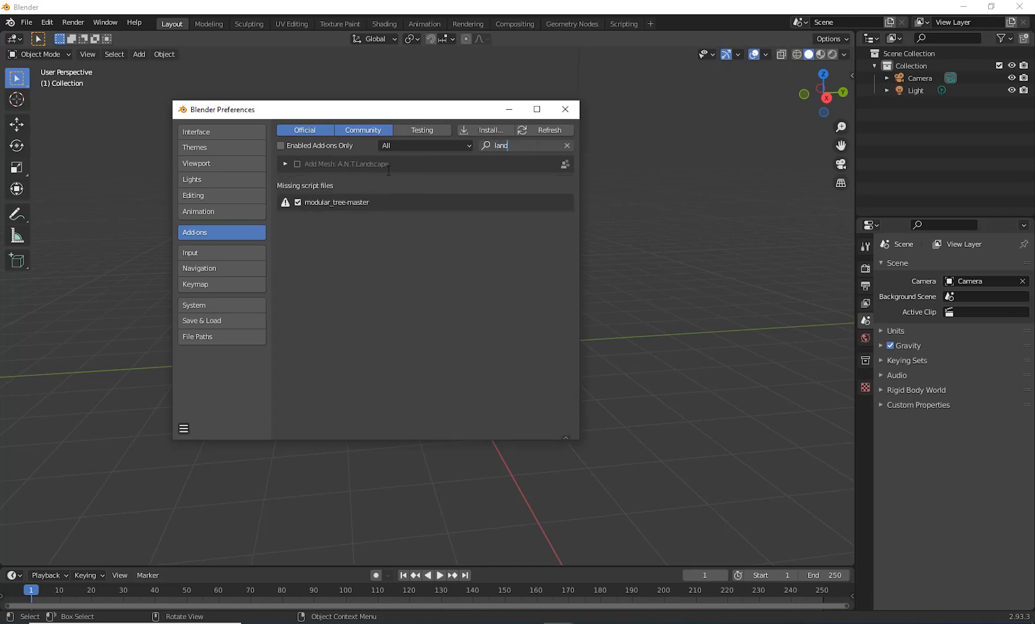
pyautogui.click(296, 163)
pyautogui.click(297, 164)
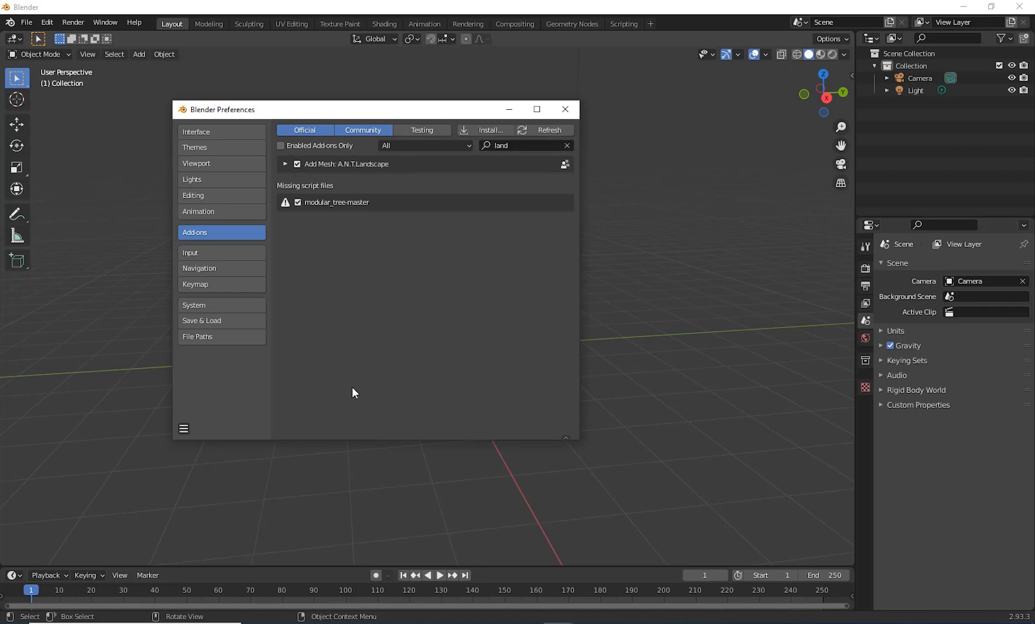
# - Save the preferences and close the preferences window
pyautogui.click(183, 427)
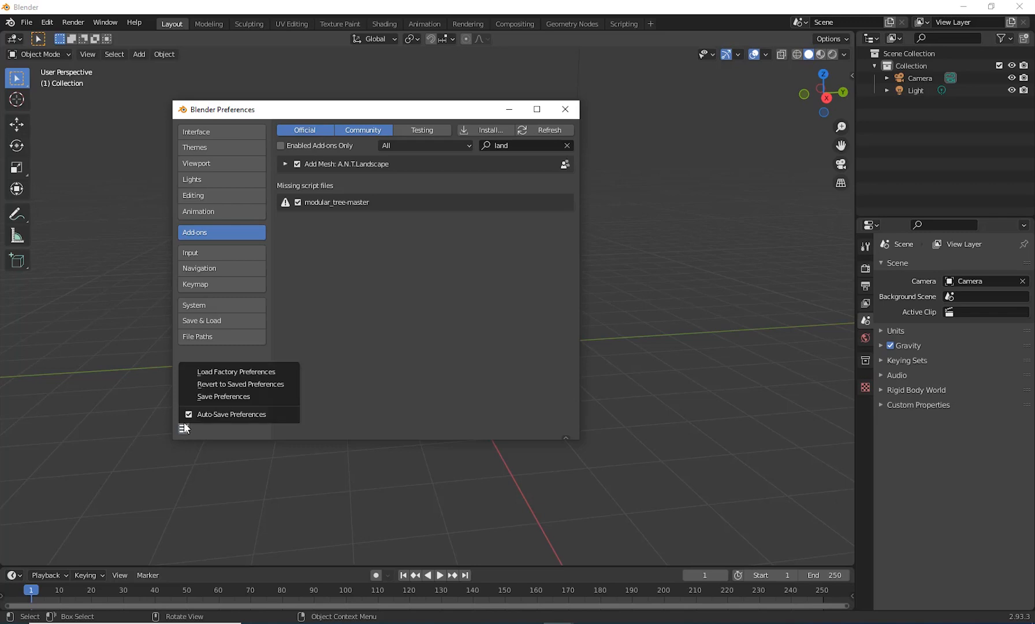
pyautogui.click(218, 397)
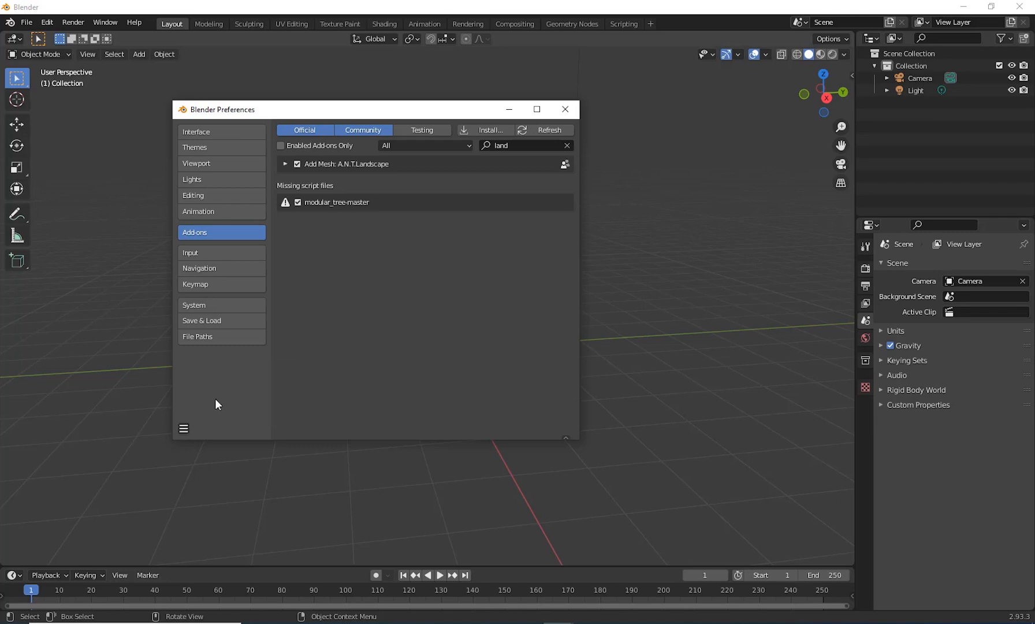
pyautogui.click(565, 110)
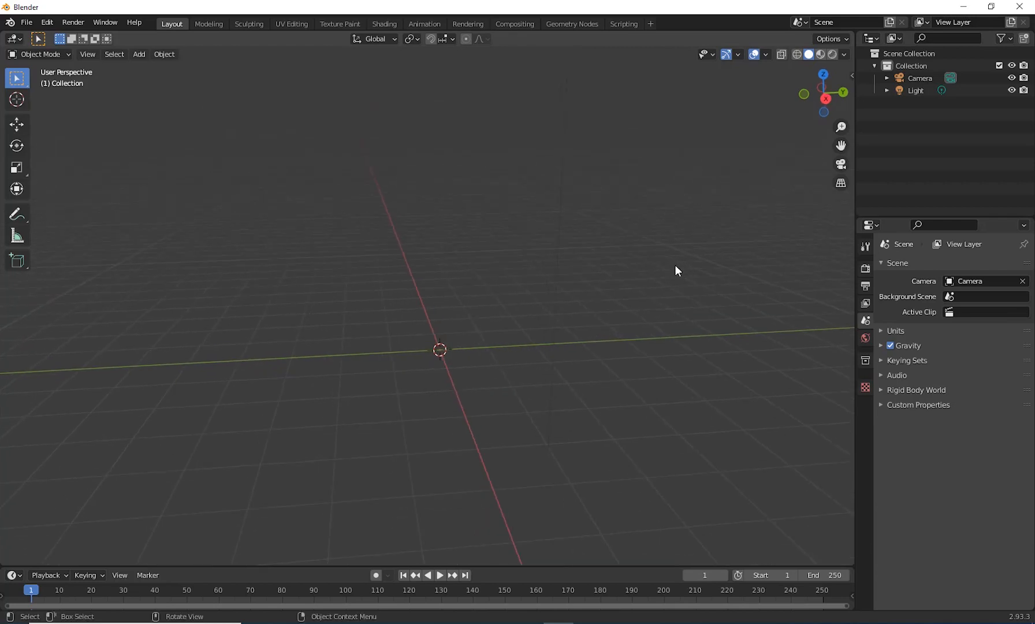
# - Start the Shortcut VUr key display with its current settings and hide the viewport sidebar
pyautogui.press('n')
pyautogui.click(845, 151)
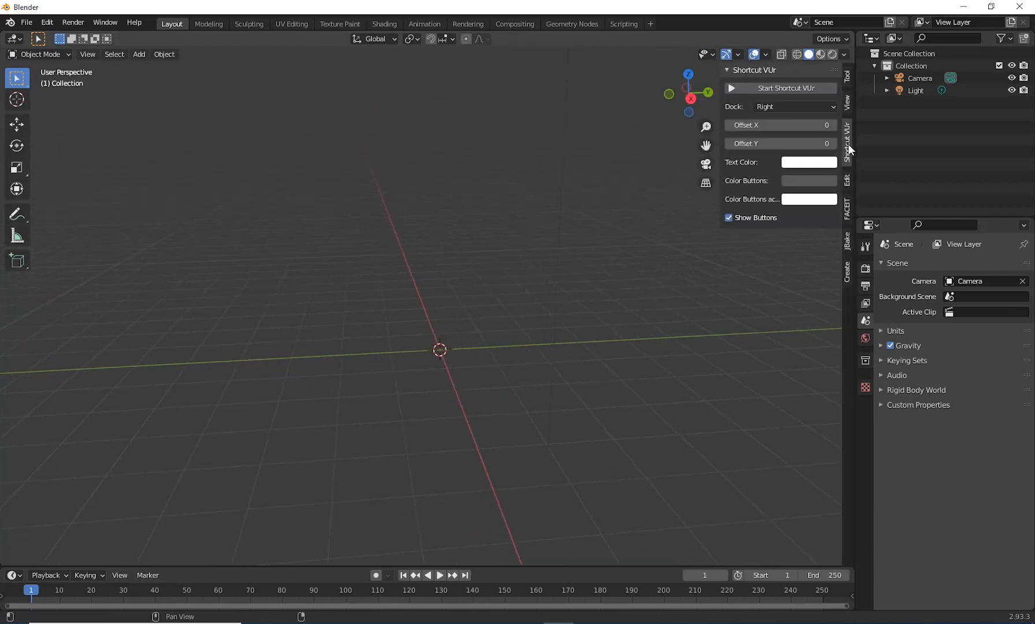
pyautogui.click(768, 87)
pyautogui.moveTo(664, 289); pyautogui.dragTo(664, 289, button='middle')
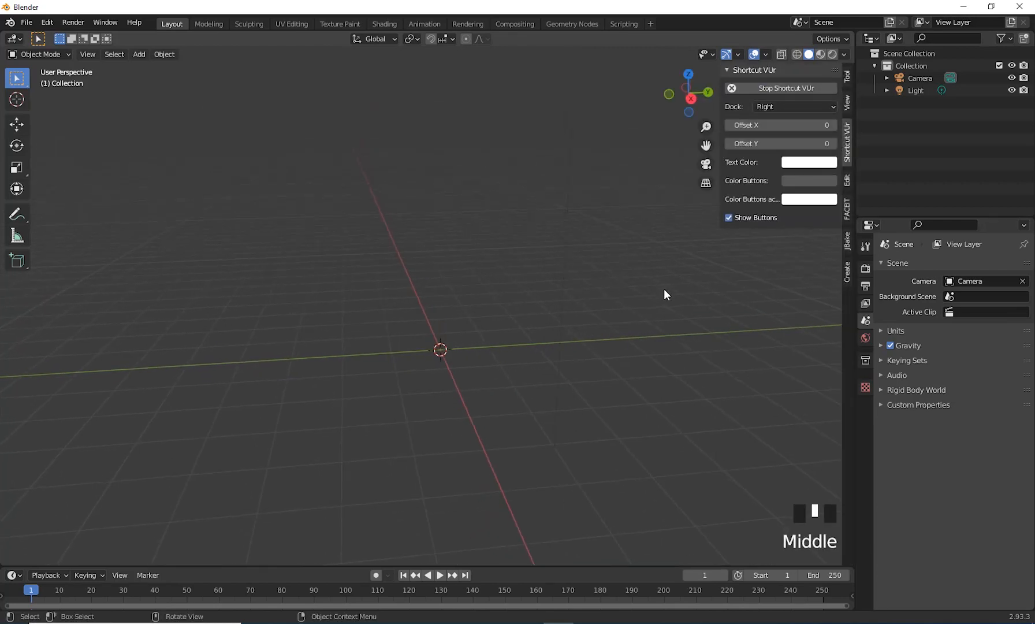
pyautogui.press('n')
# - Add a Sapling Tree Gen curve tree at the world origin
pyautogui.moveTo(525, 318); pyautogui.dragTo(571, 311, button='middle')
pyautogui.scroll(-2, 514, 321)
pyautogui.scroll(1, 513, 334)
pyautogui.scroll(1, 517, 321)
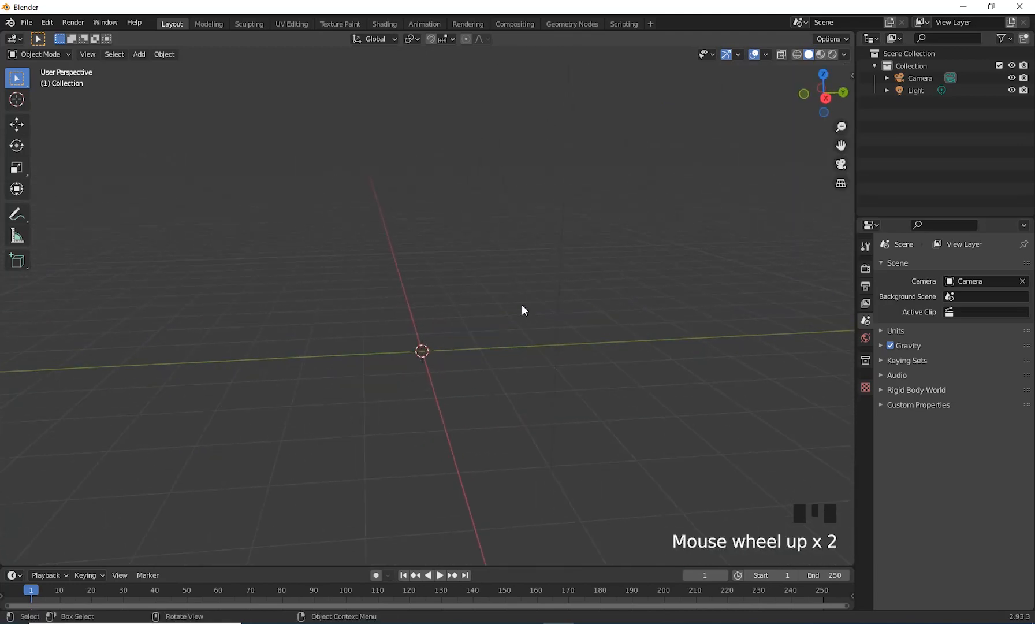
pyautogui.keyDown('shift'); pyautogui.moveTo(612, 404); pyautogui.dragTo(623, 436, button='middle'); pyautogui.keyUp('shift')
pyautogui.moveTo(434, 423); pyautogui.dragTo(504, 370, button='middle')
pyautogui.scroll(1, 494, 403)
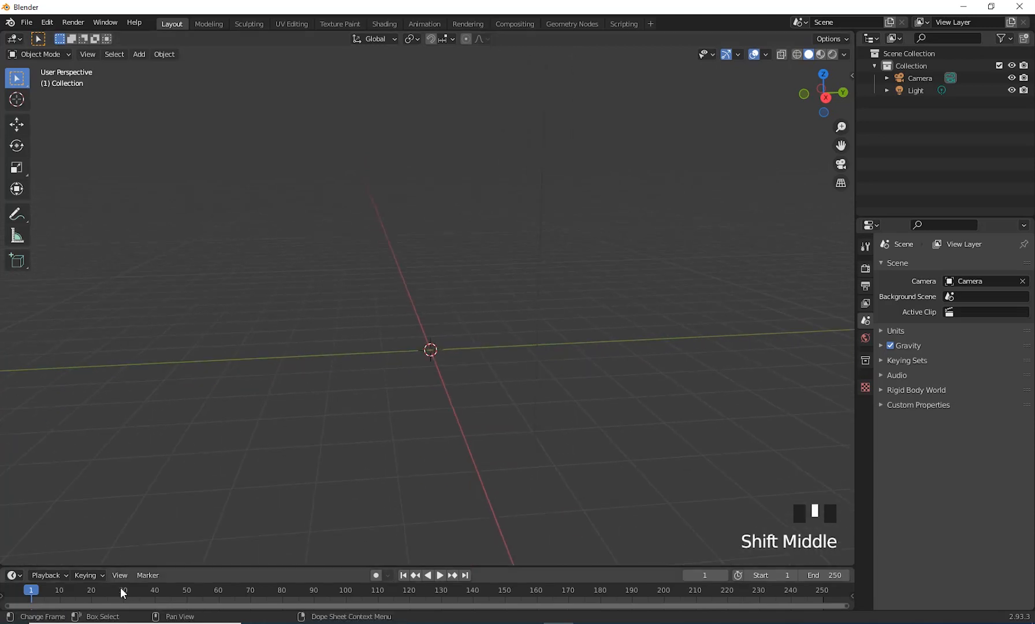
pyautogui.hotkey('shift', 'a')
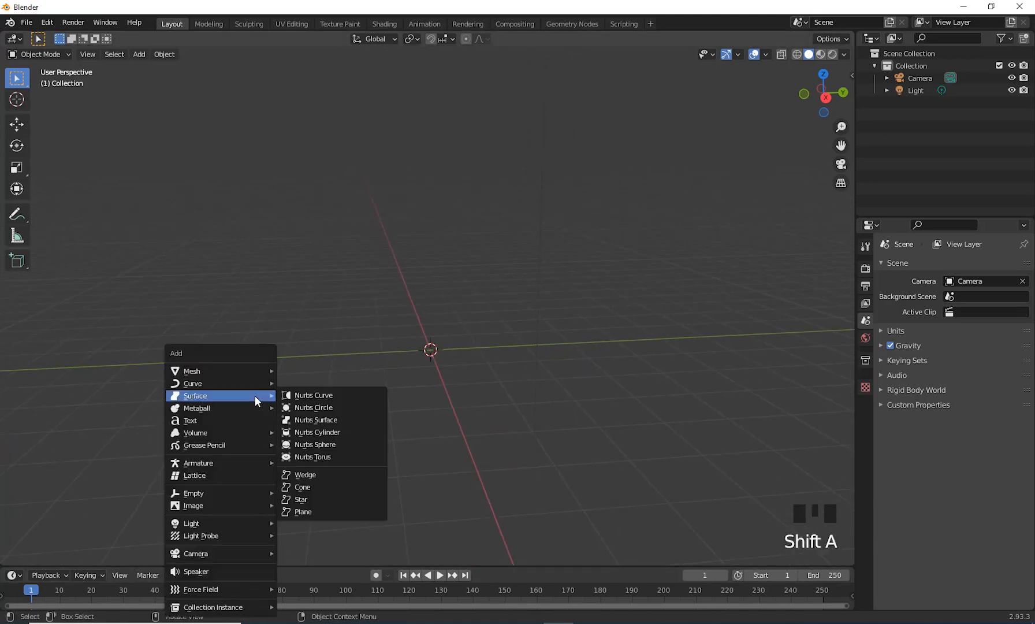
pyautogui.moveTo(257, 385)
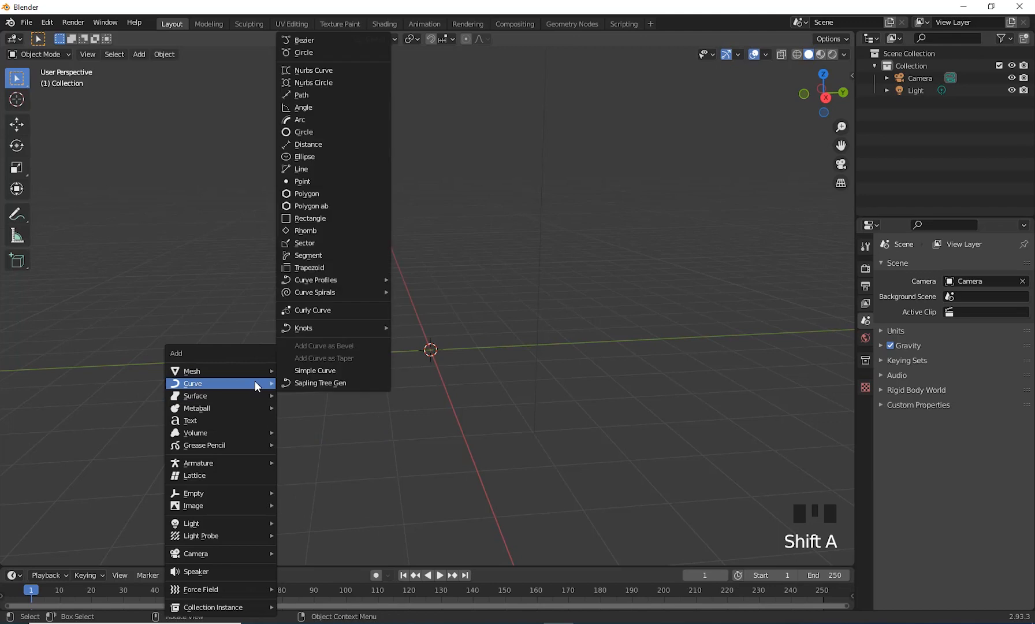
pyautogui.click(360, 384)
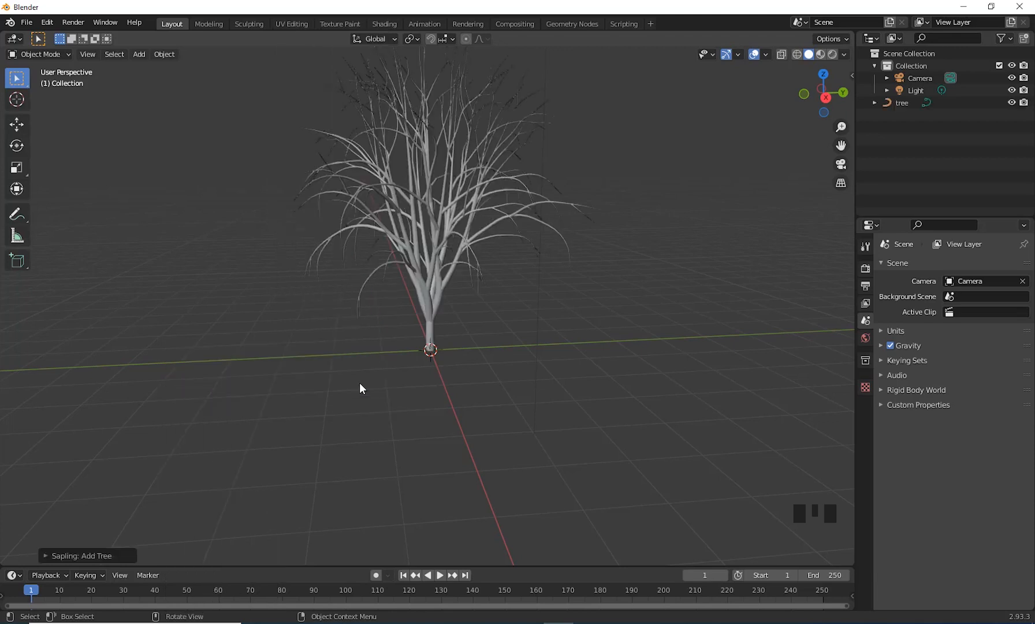
# - Expand the Sapling: Add Tree settings of the new tree and keep the Geometry category
pyautogui.scroll(-2, 474, 345)
pyautogui.moveTo(474, 345); pyautogui.dragTo(460, 357, button='middle')
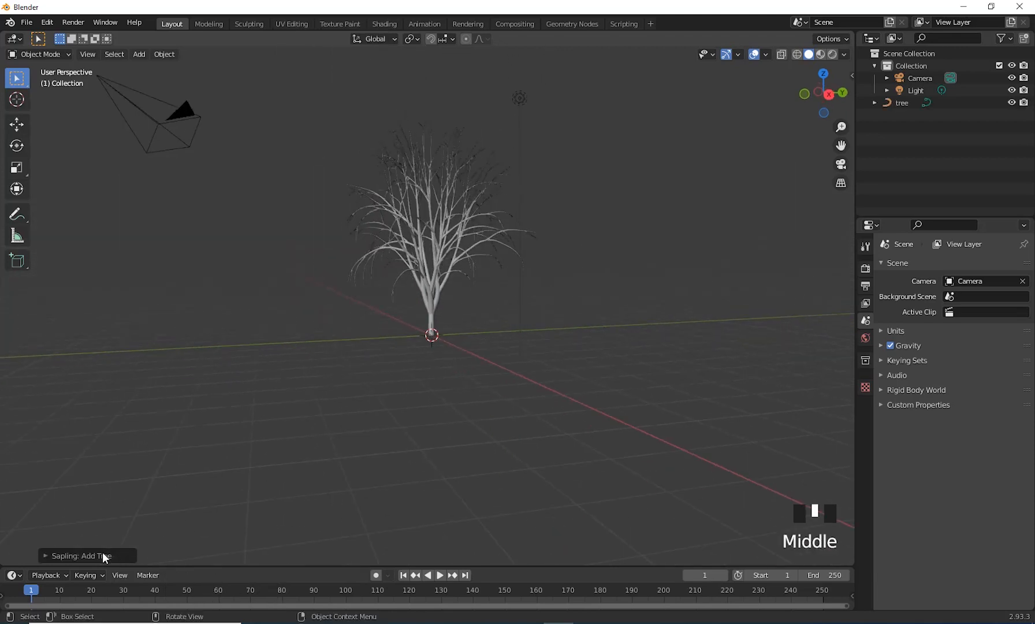
pyautogui.click(48, 554)
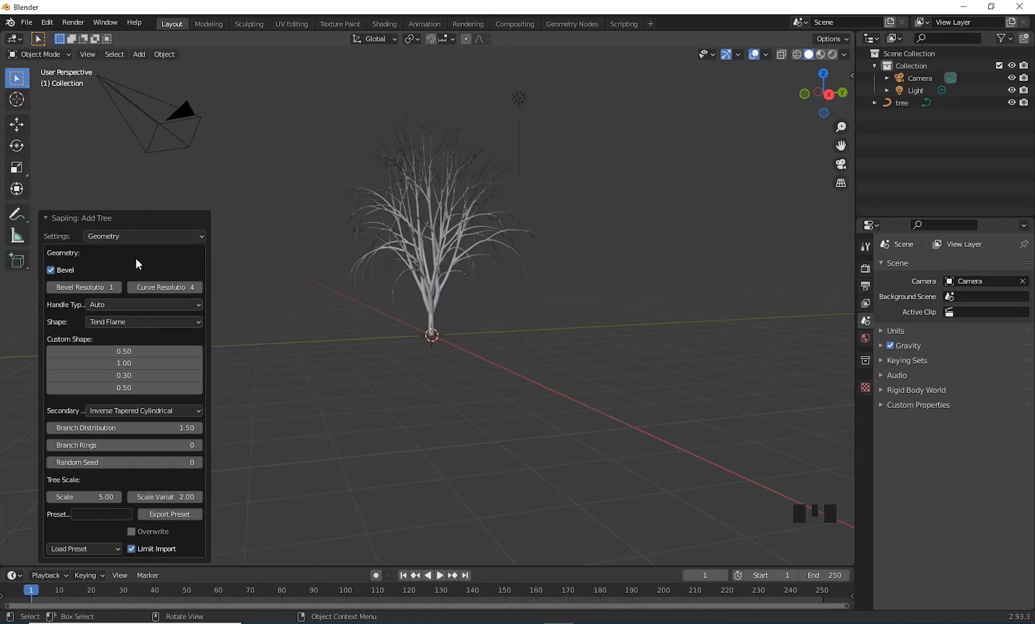
pyautogui.click(136, 237)
pyautogui.click(137, 237)
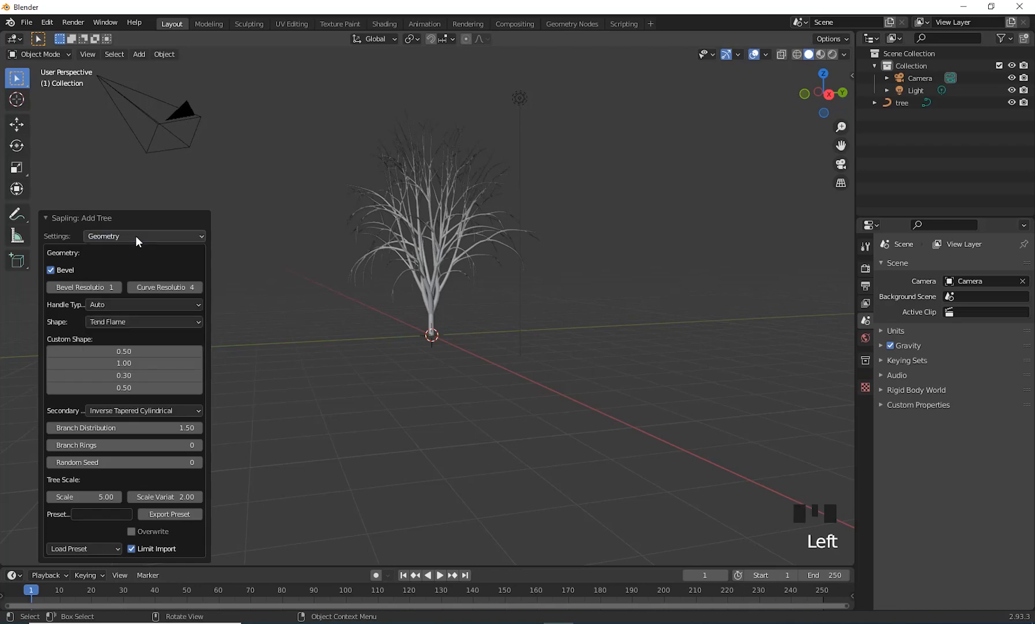
# - Try the willow preset on the tree and inspect its shape
pyautogui.click(91, 549)
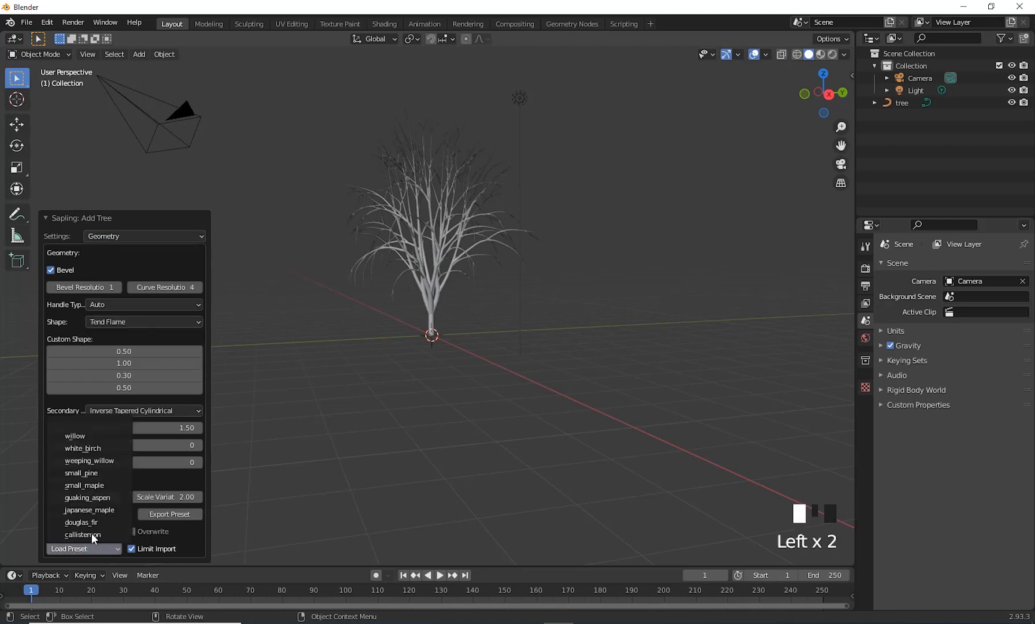
pyautogui.click(89, 435)
pyautogui.scroll(-3, 523, 272)
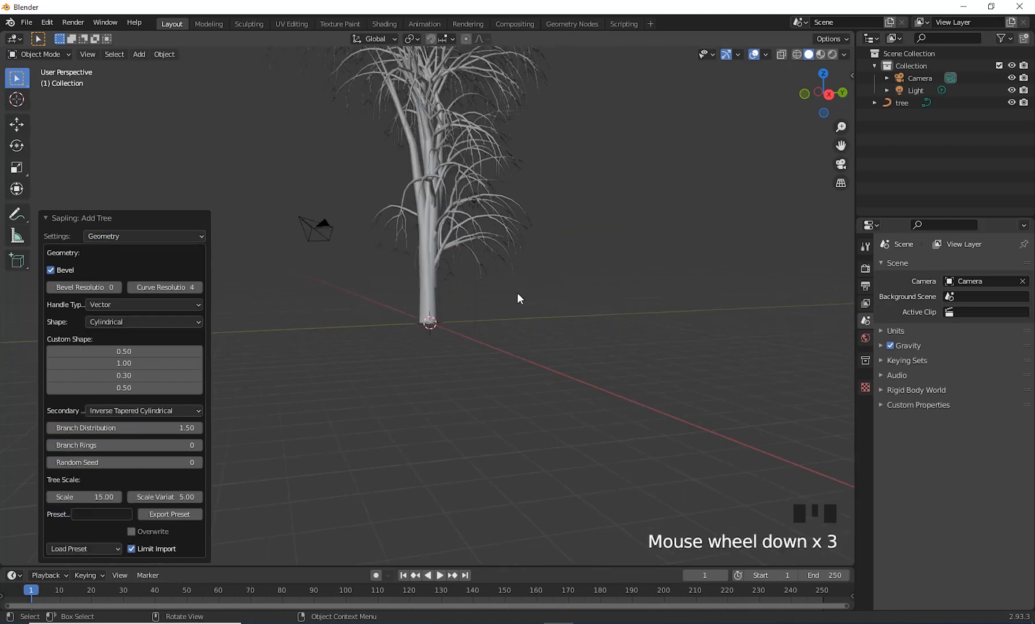
pyautogui.moveTo(518, 298); pyautogui.dragTo(437, 200, button='middle')
pyautogui.scroll(2, 507, 302)
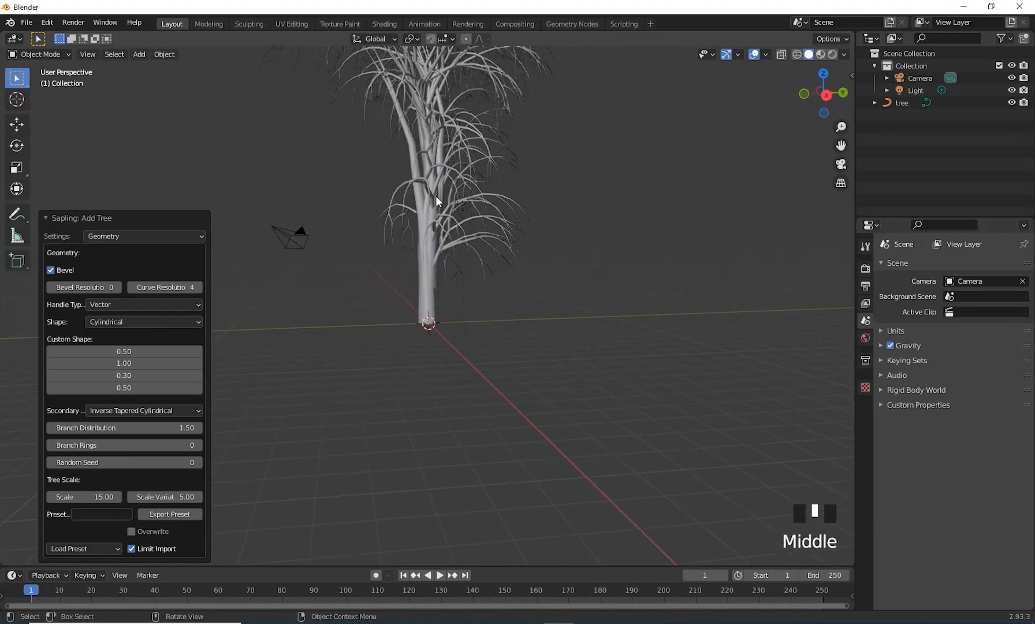
pyautogui.moveTo(354, 403); pyautogui.dragTo(168, 543, button='middle')
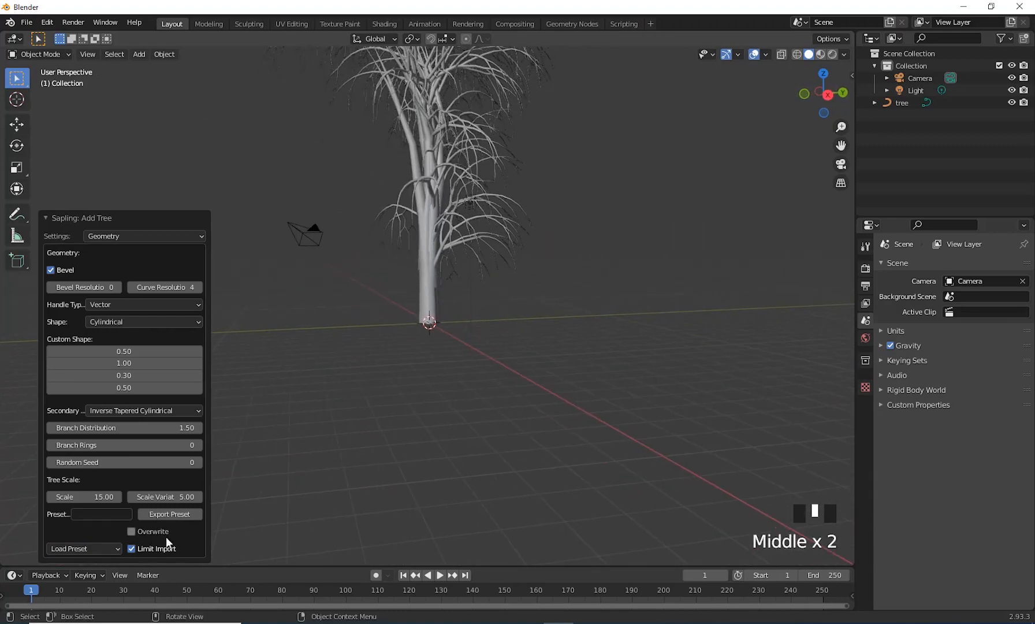
# - Try the small_pine preset on the tree and view it up close
pyautogui.click(89, 548)
pyautogui.click(91, 474)
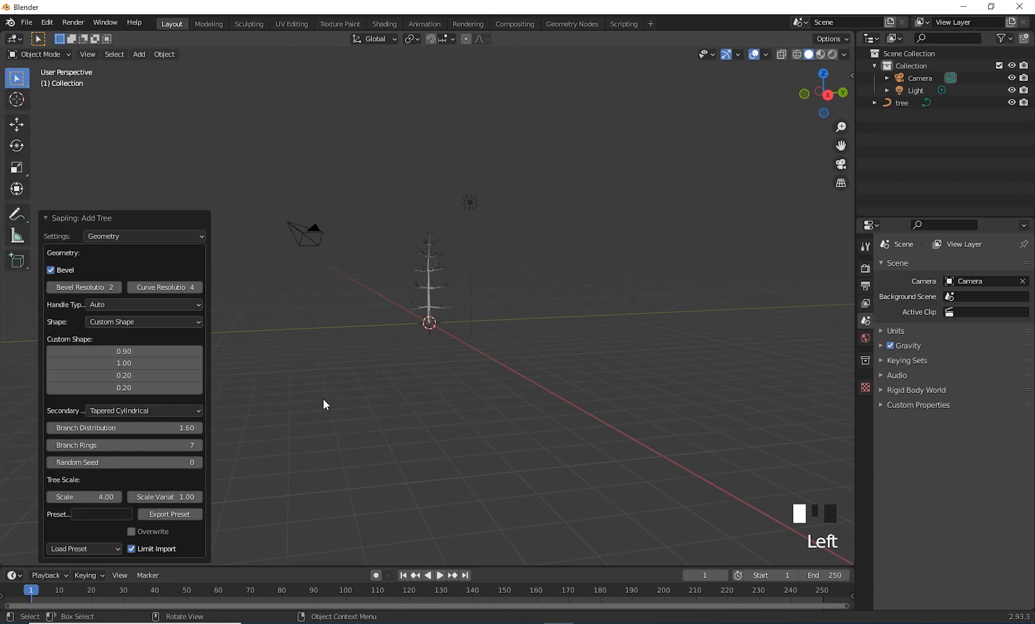
pyautogui.scroll(7, 459, 381)
pyautogui.moveTo(460, 381); pyautogui.dragTo(495, 389, button='middle')
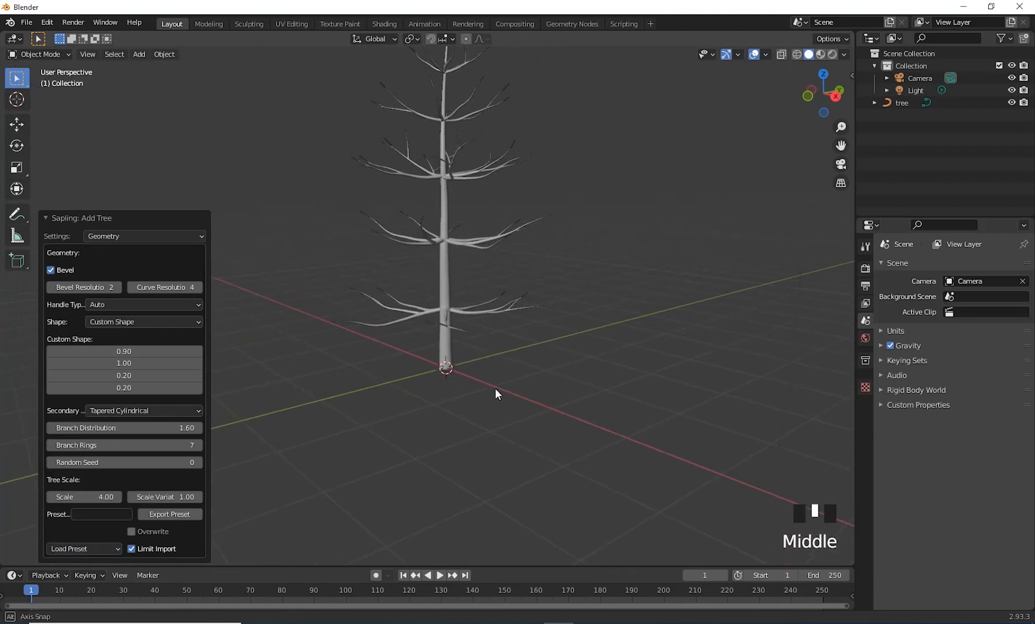
# - Load the white_birch preset for the tree and inspect its trunk and branches
pyautogui.click(67, 548)
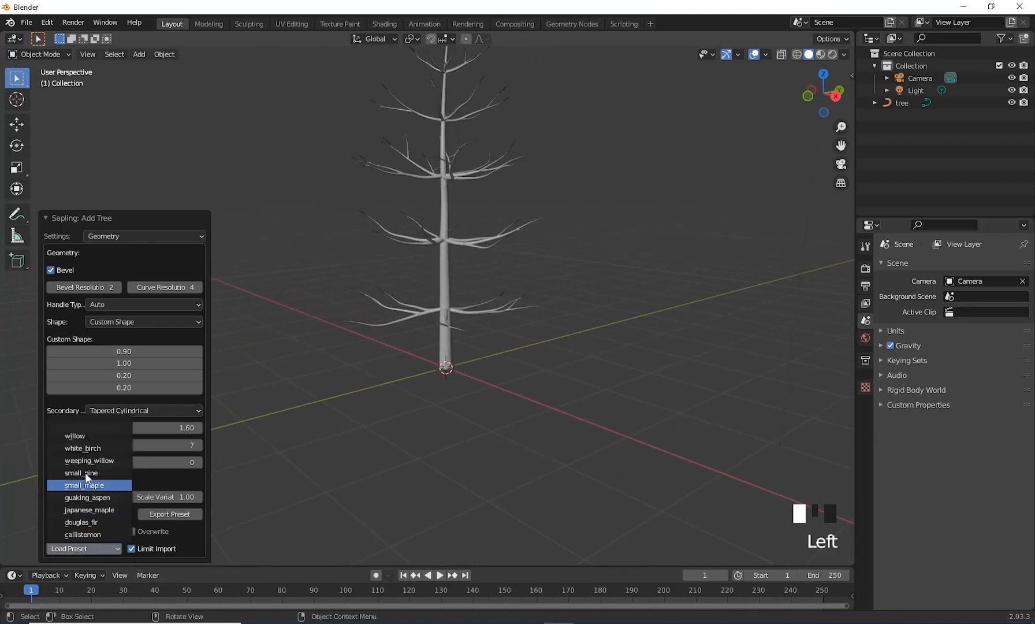
pyautogui.click(86, 546)
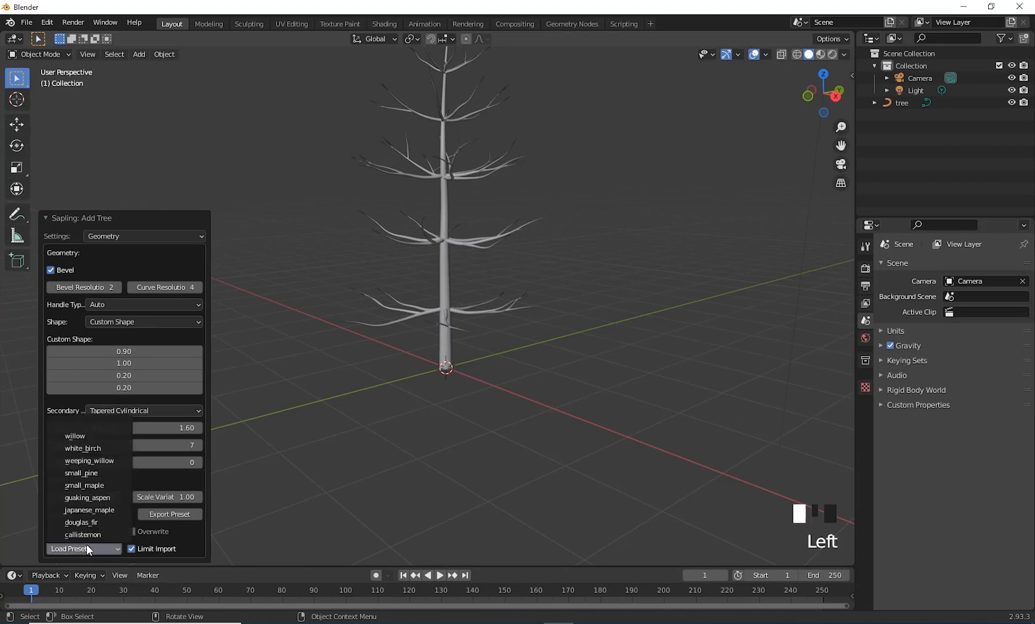
pyautogui.click(102, 447)
pyautogui.scroll(-10, 499, 339)
pyautogui.scroll(2, 498, 339)
pyautogui.moveTo(498, 339)
pyautogui.mouseDown(button='middle')
pyautogui.moveTo(425, 358)
pyautogui.moveTo(469, 350)
pyautogui.moveTo(458, 273)
pyautogui.moveTo(468, 386)
pyautogui.moveTo(498, 359)
pyautogui.mouseUp(button='middle')
pyautogui.scroll(3, 501, 376)
# - Turn on Show Leaves in the tree's Leaves settings and view the whole tree
pyautogui.click(133, 237)
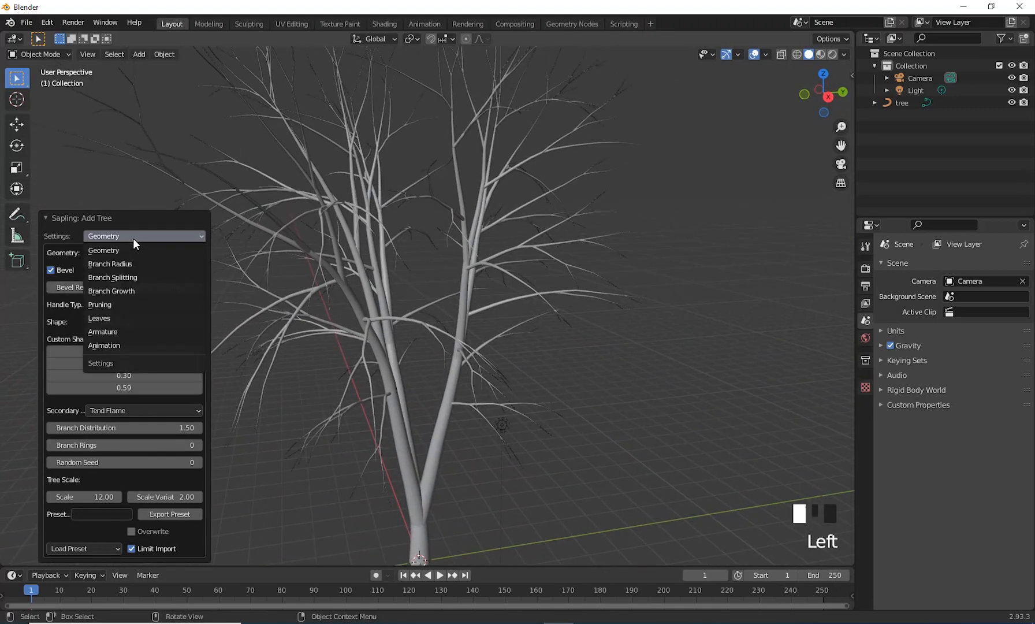
pyautogui.click(113, 317)
pyautogui.click(51, 340)
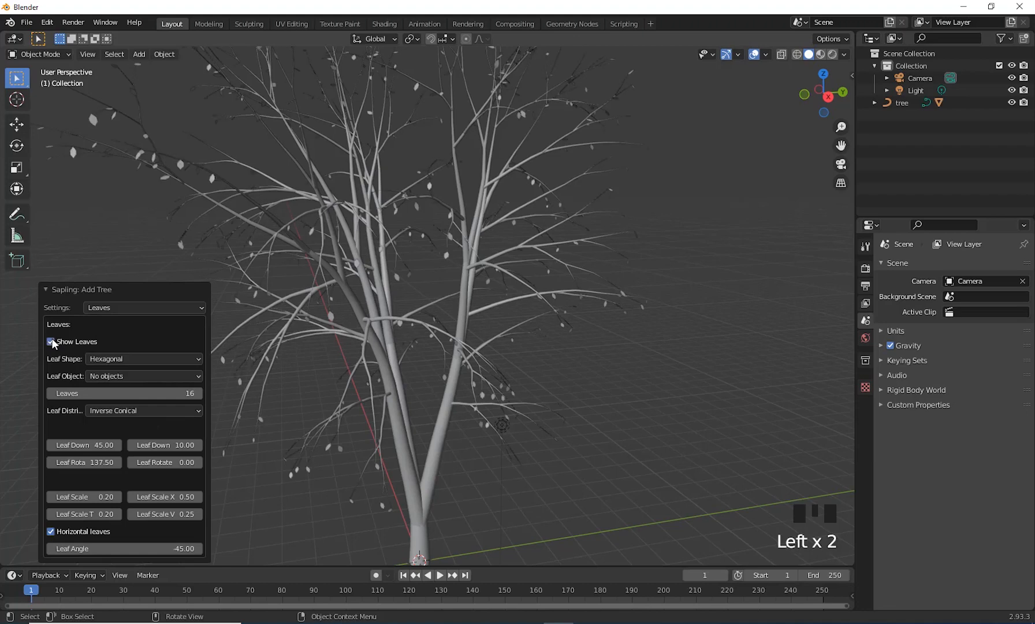
pyautogui.moveTo(489, 352); pyautogui.dragTo(398, 405, button='middle')
pyautogui.scroll(-2, 434, 391)
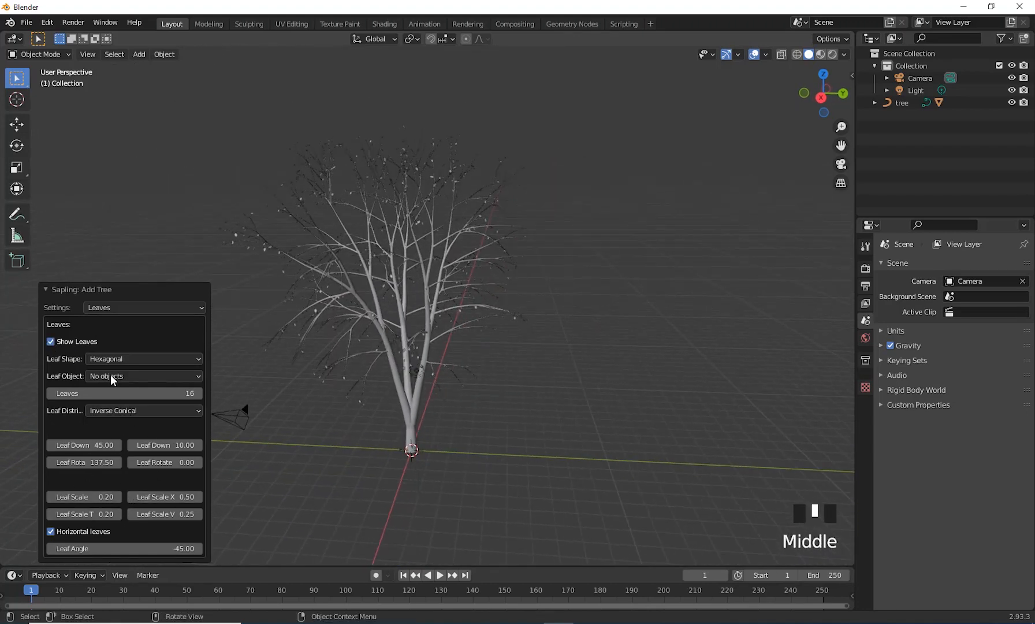
# - Set the white birch tree's Scale to 2 in the Sapling Geometry settings and bring the smaller tree into view
pyautogui.click(131, 307)
pyautogui.click(123, 317)
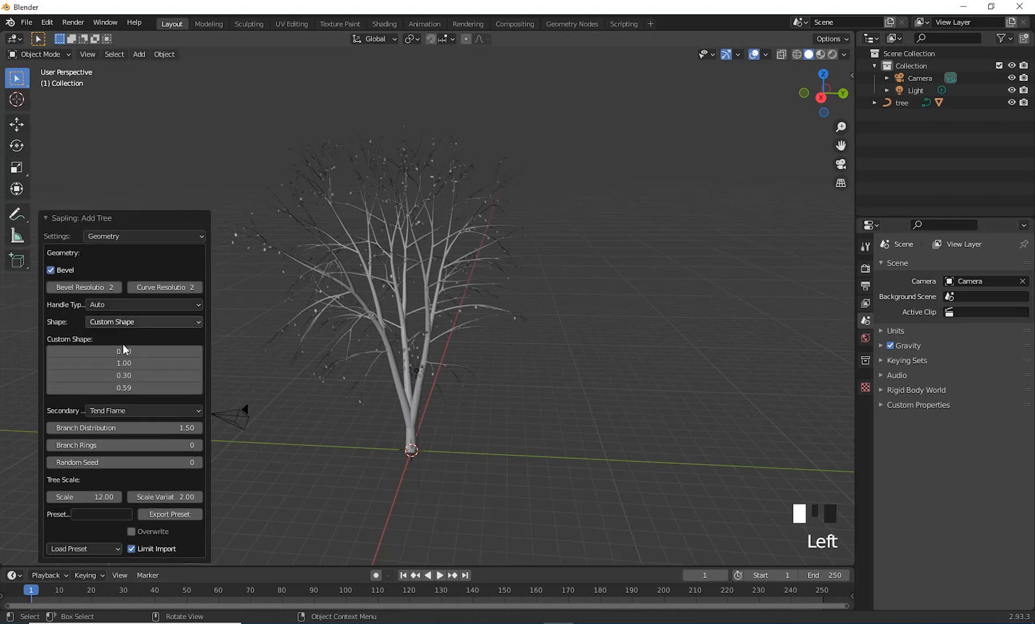
pyautogui.click(100, 496)
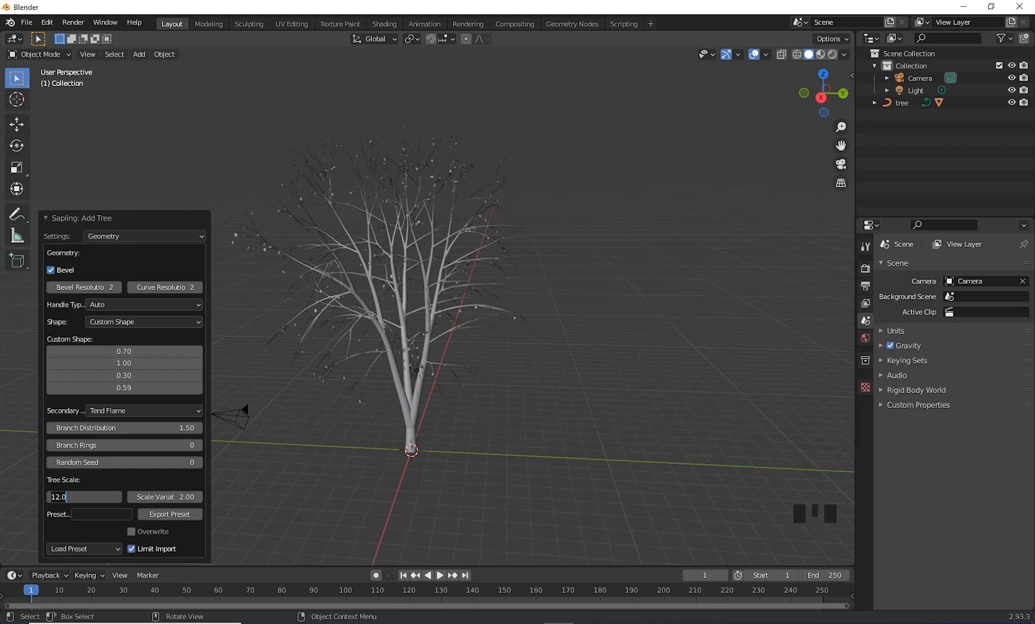
pyautogui.write('2')
pyautogui.press('Return')
pyautogui.scroll(6, 439, 292)
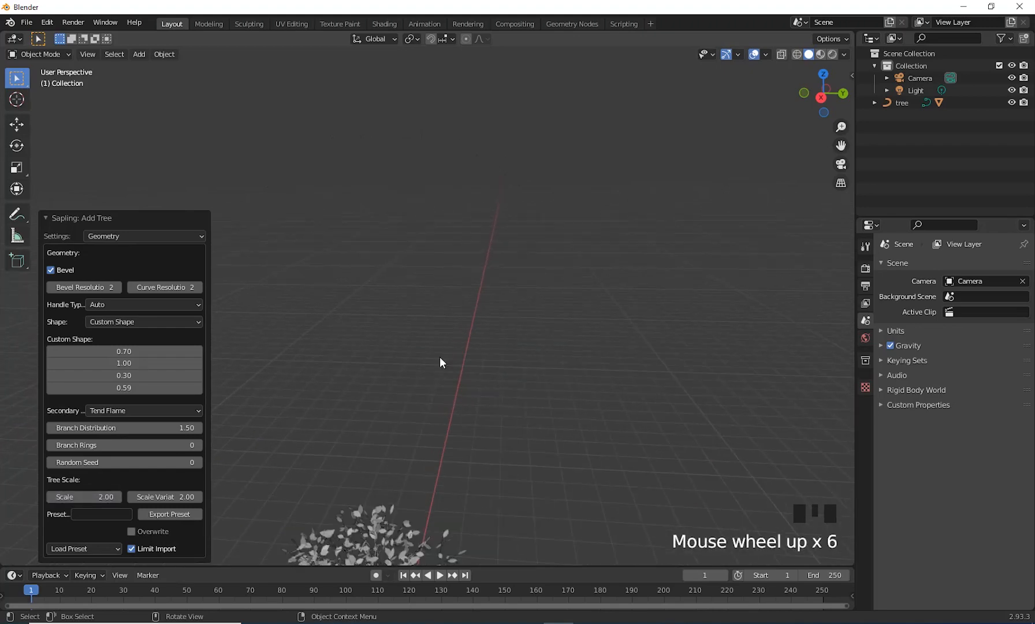
pyautogui.keyDown('shift'); pyautogui.moveTo(440, 356); pyautogui.dragTo(469, 320, button='middle'); pyautogui.keyUp('shift')
pyautogui.scroll(3, 533, 142)
pyautogui.keyDown('shift'); pyautogui.moveTo(533, 142); pyautogui.dragTo(447, 372, button='middle'); pyautogui.keyUp('shift')
pyautogui.scroll(-1, 461, 320)
pyautogui.scroll(-4, 420, 328)
pyautogui.scroll(5, 420, 348)
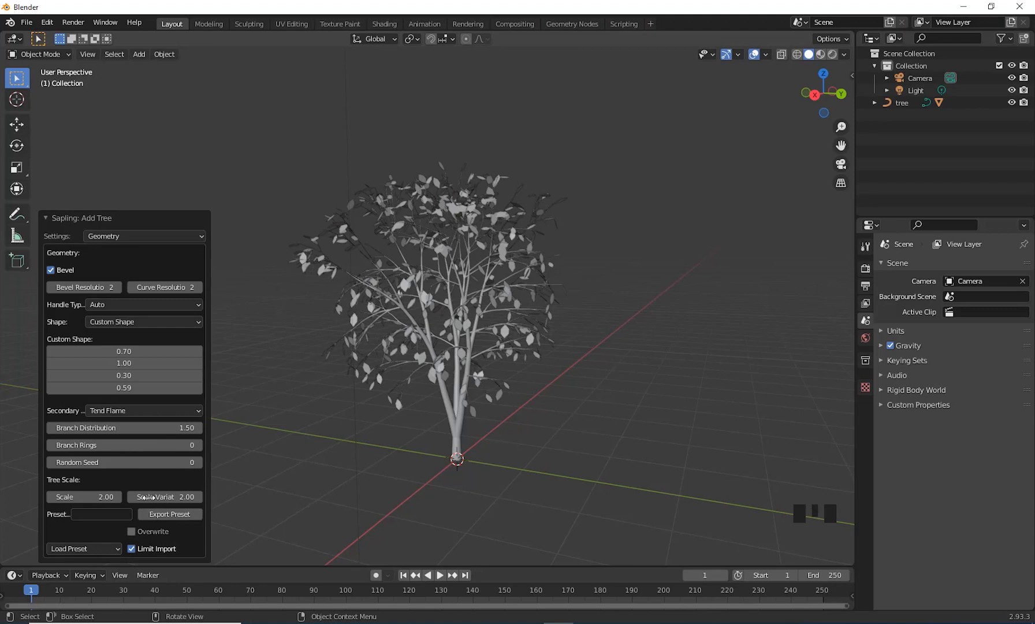
# - Move the birch tree away from the origin, about -26.7 m along X and 2.4 m along Y
pyautogui.moveTo(323, 420); pyautogui.dragTo(493, 369, button='middle')
pyautogui.scroll(-2, 480, 432)
pyautogui.moveTo(479, 432); pyautogui.dragTo(934, 195, button='middle')
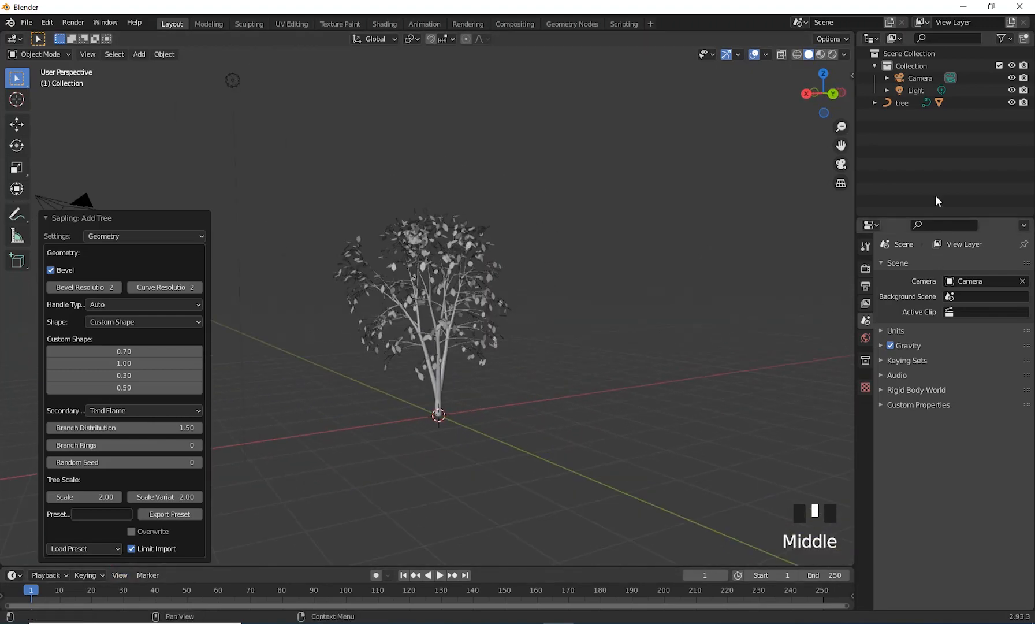
pyautogui.click(898, 101)
pyautogui.moveTo(589, 237); pyautogui.dragTo(563, 413, button='middle')
pyautogui.scroll(-3, 578, 381)
pyautogui.press('g')
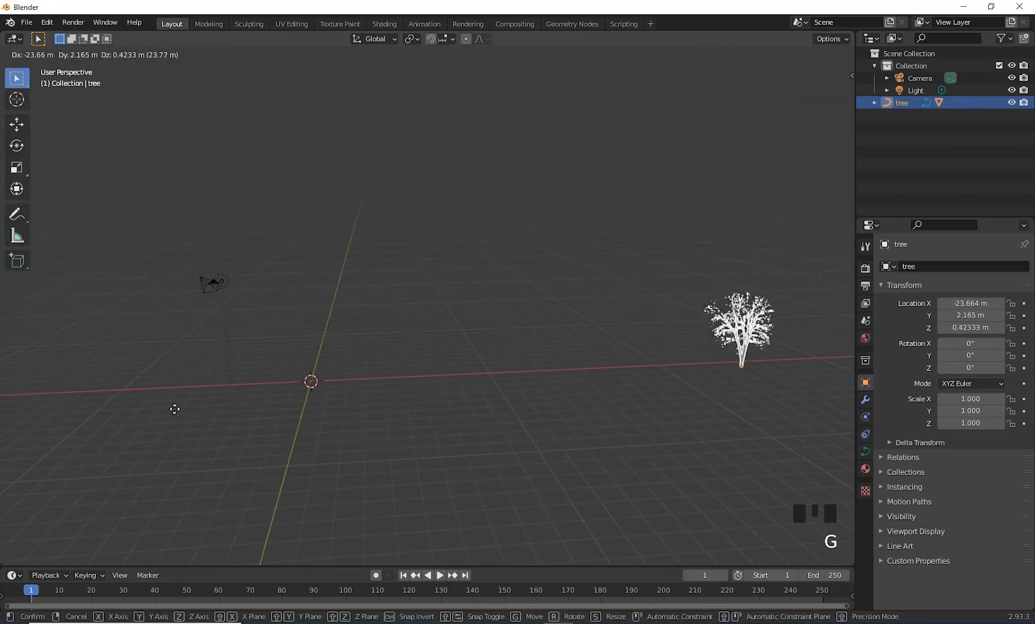
pyautogui.click(217, 404)
# - Add a second tree at the origin with Sapling Tree Gen
pyautogui.scroll(-2, 485, 307)
pyautogui.moveTo(485, 307); pyautogui.dragTo(324, 378, button='middle')
pyautogui.keyDown('shift'); pyautogui.moveTo(288, 360); pyautogui.dragTo(292, 363, button='middle'); pyautogui.keyUp('shift')
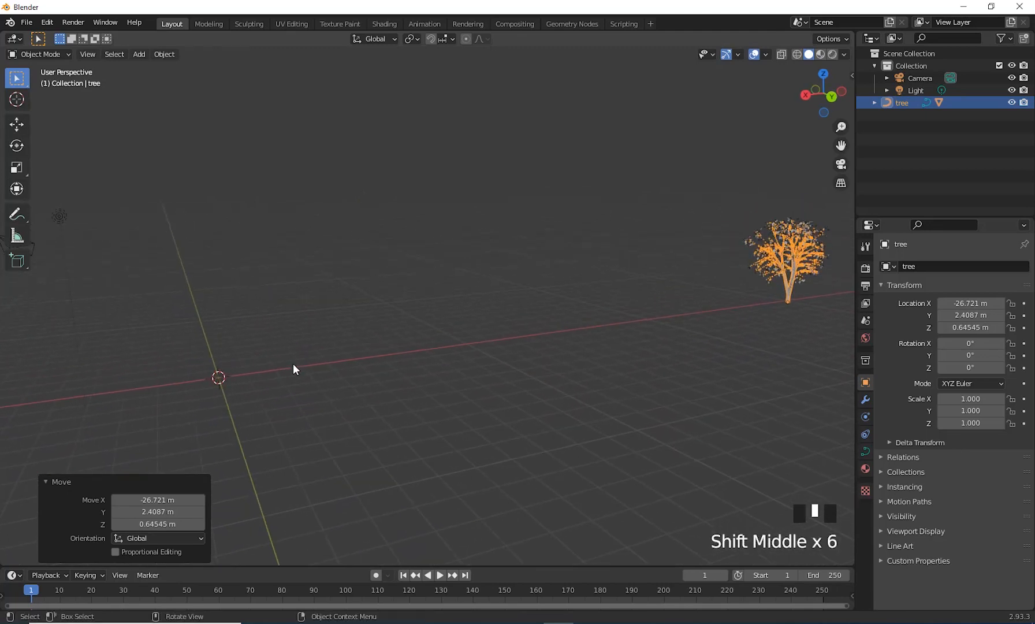
pyautogui.hotkey('shift', 'a')
pyautogui.moveTo(285, 364)
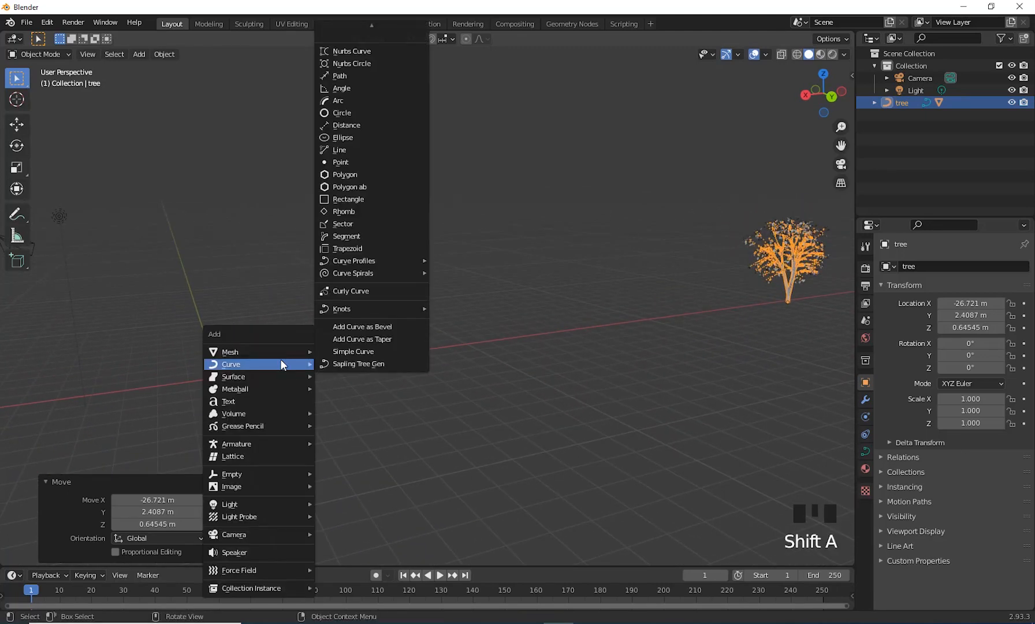
pyautogui.click(376, 364)
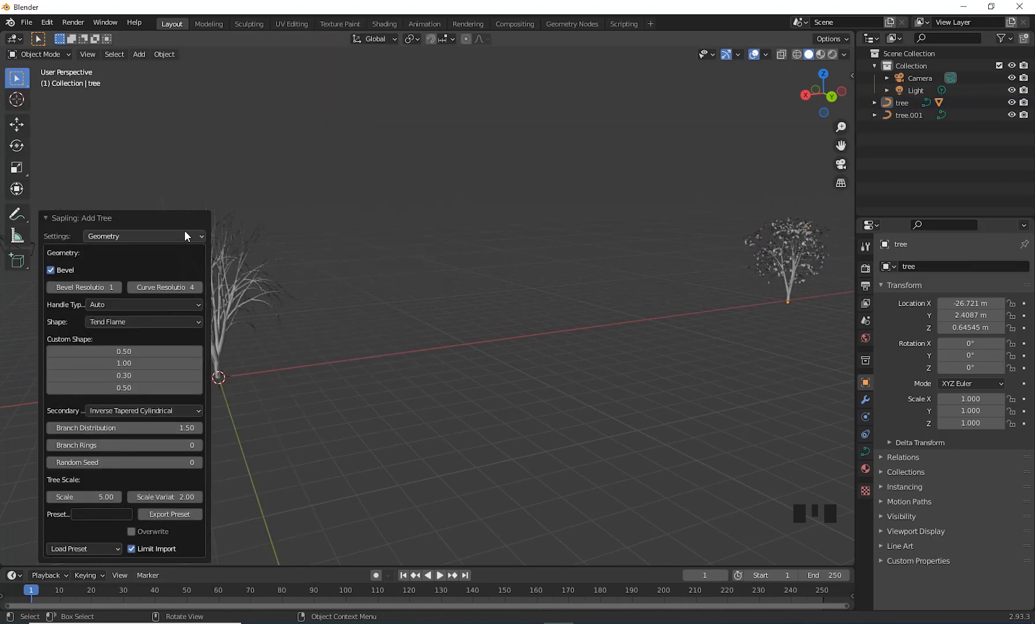
pyautogui.keyDown('shift'); pyautogui.moveTo(357, 419); pyautogui.dragTo(411, 426, button='middle'); pyautogui.keyUp('shift')
pyautogui.scroll(3, 433, 399)
# - Try the small_maple preset on the second tree and view its whole shape
pyautogui.click(121, 236)
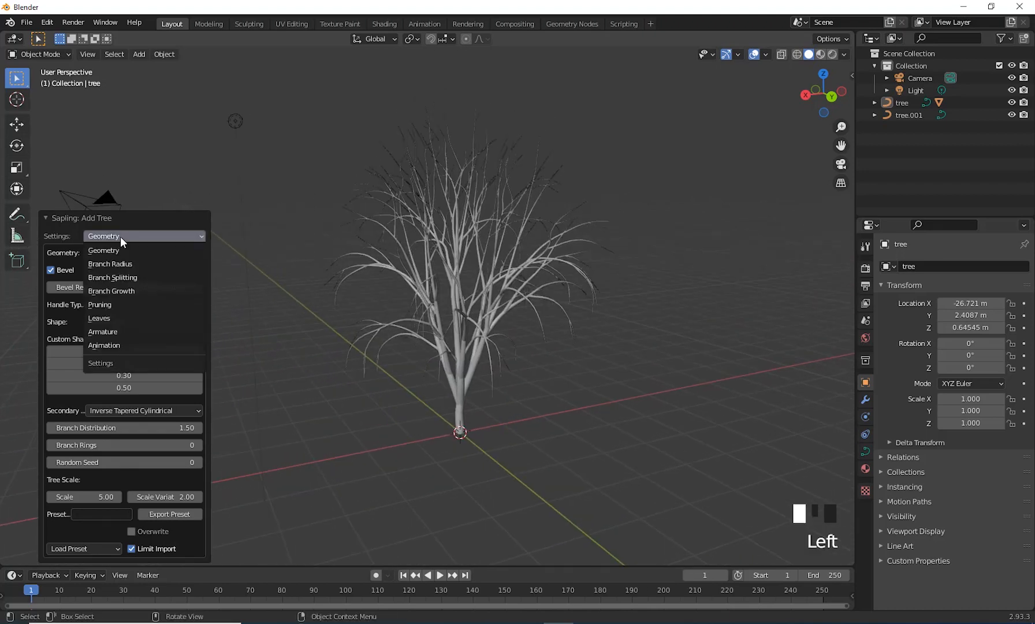
pyautogui.click(85, 547)
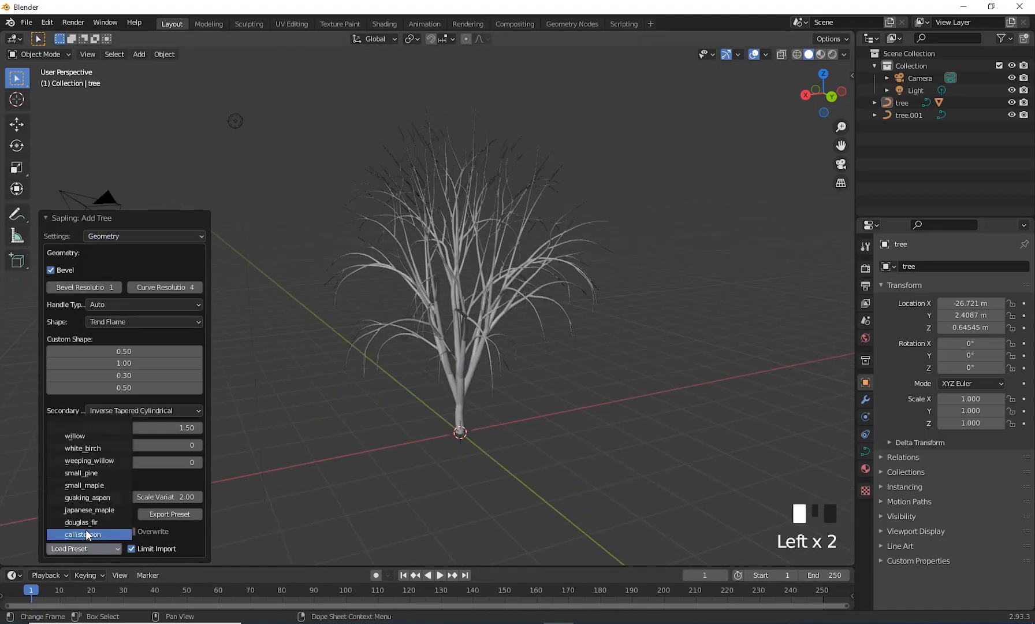
pyautogui.click(91, 546)
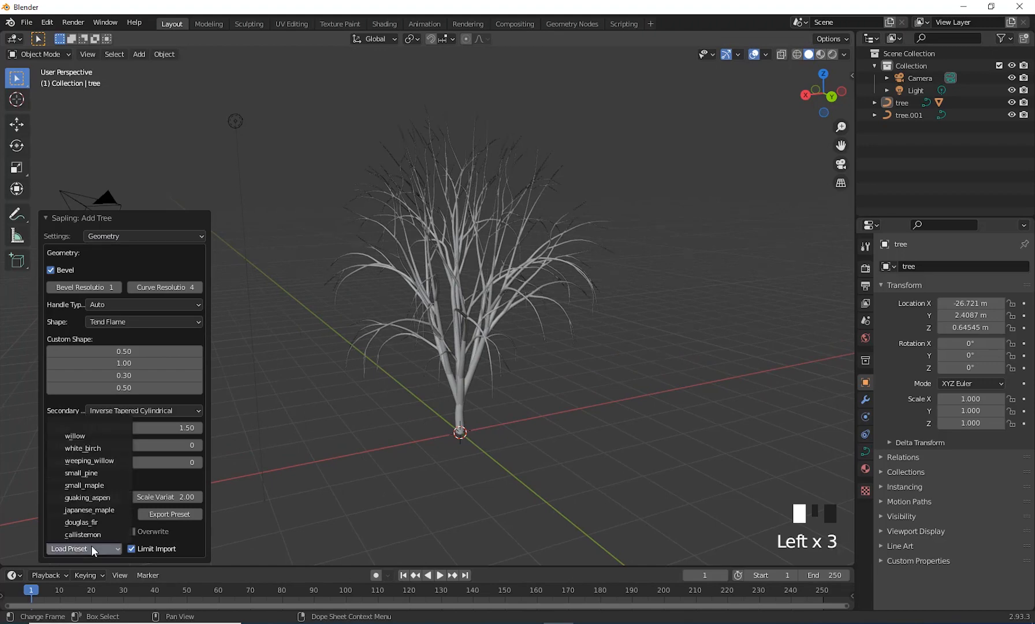
pyautogui.click(94, 482)
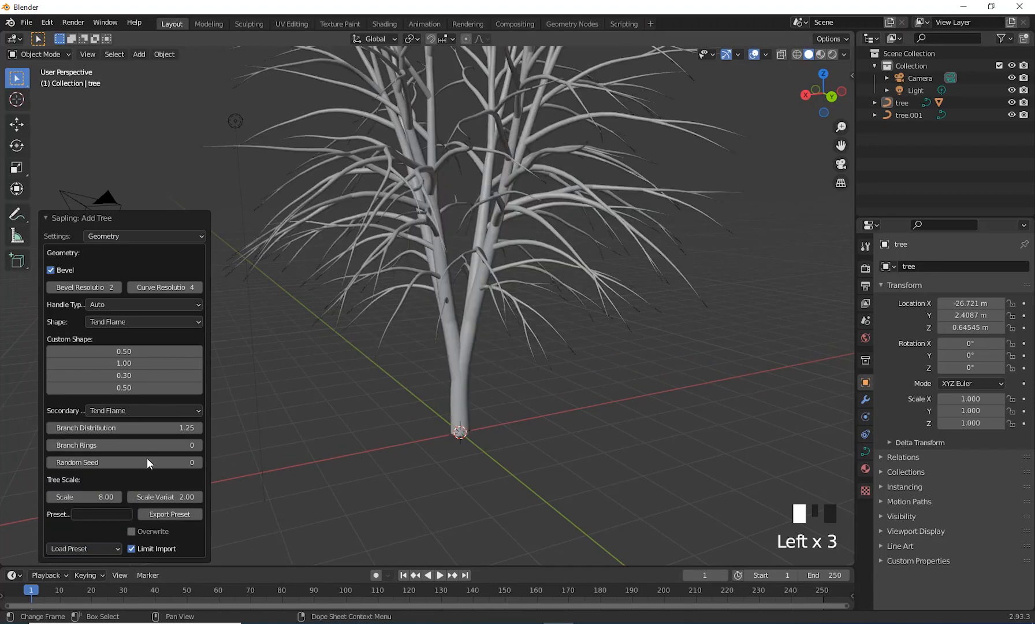
pyautogui.scroll(-4, 720, 232)
pyautogui.moveTo(721, 236); pyautogui.dragTo(518, 364, button='middle')
pyautogui.keyDown('shift'); pyautogui.scroll(-1, 518, 363); pyautogui.keyUp('shift')
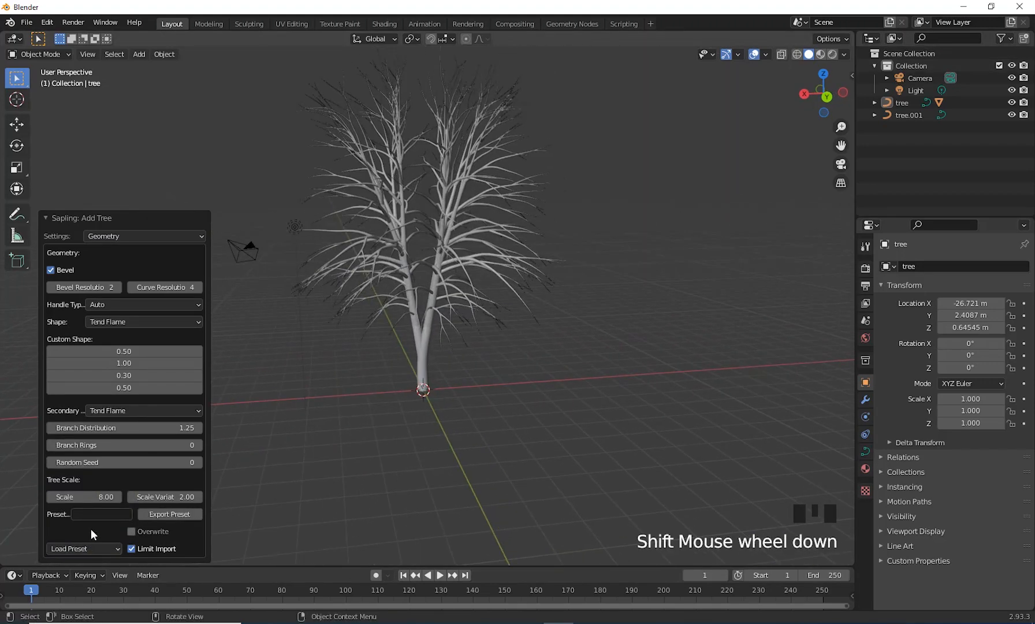
# - Load the japanese_maple preset for the second tree
pyautogui.click(85, 548)
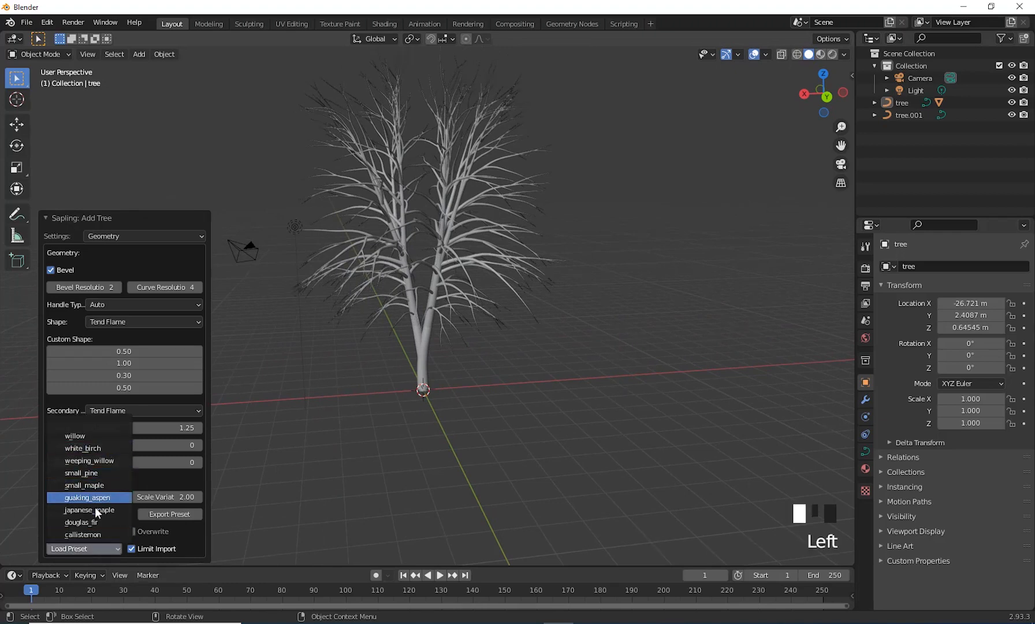
pyautogui.click(96, 506)
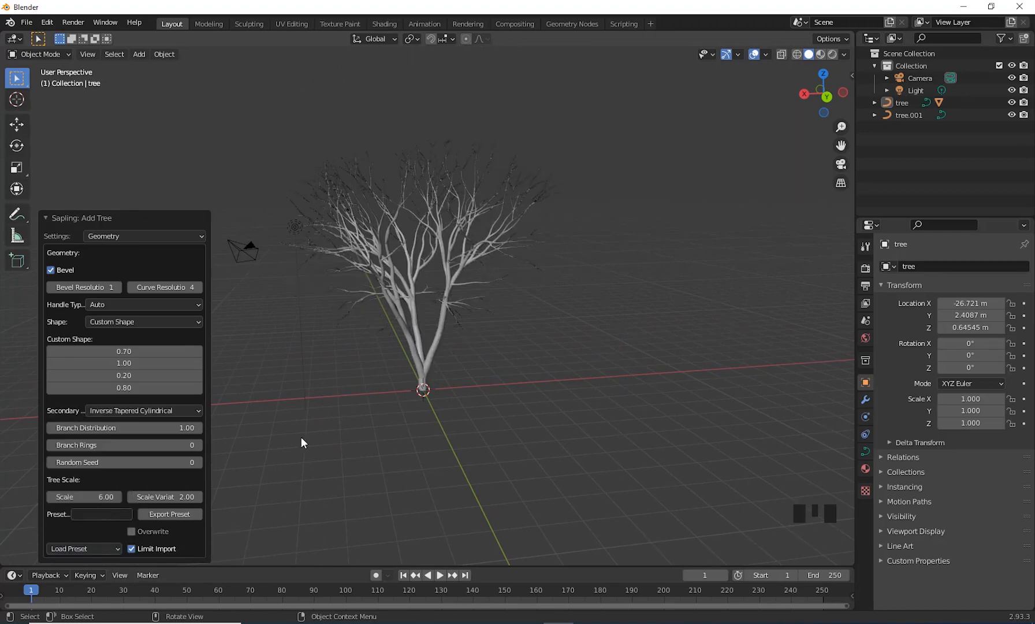
pyautogui.moveTo(300, 437); pyautogui.dragTo(537, 356, button='middle')
pyautogui.scroll(1, 566, 399)
pyautogui.keyDown('shift'); pyautogui.moveTo(566, 399); pyautogui.dragTo(485, 358, button='middle'); pyautogui.keyUp('shift')
# - Turn on Show Leaves in the maple tree's Leaves settings and view the foliage up close
pyautogui.click(151, 235)
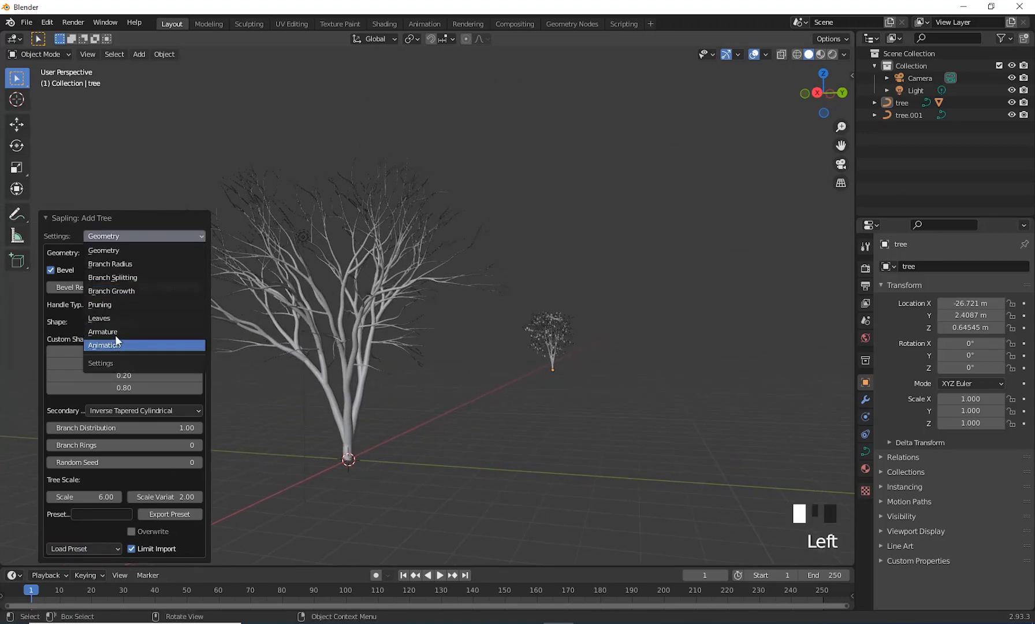
pyautogui.click(85, 318)
pyautogui.click(51, 341)
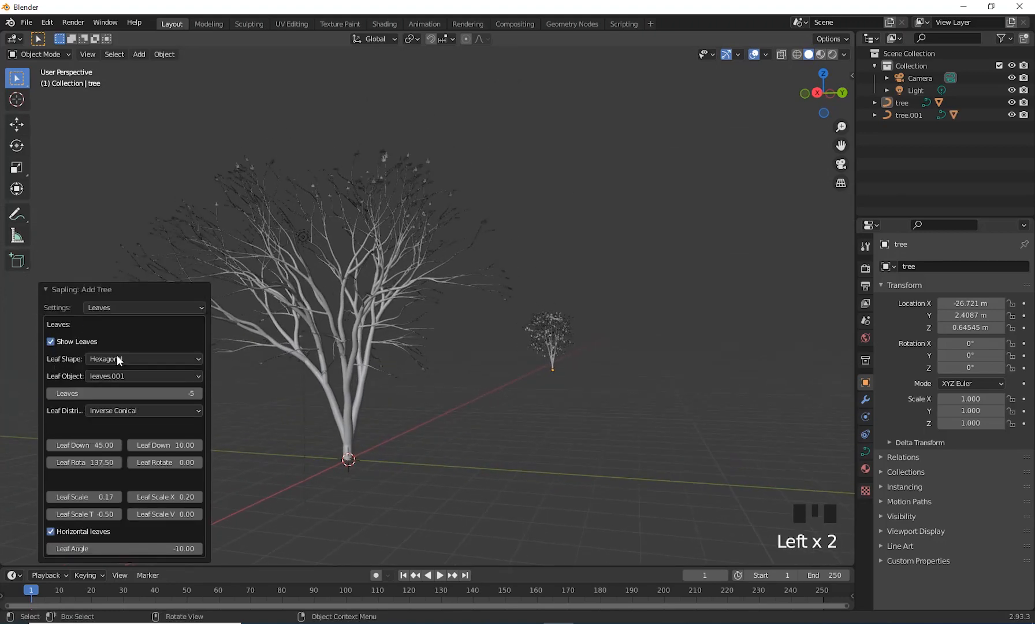
pyautogui.moveTo(437, 346); pyautogui.dragTo(416, 421, button='middle')
pyautogui.scroll(3, 517, 370)
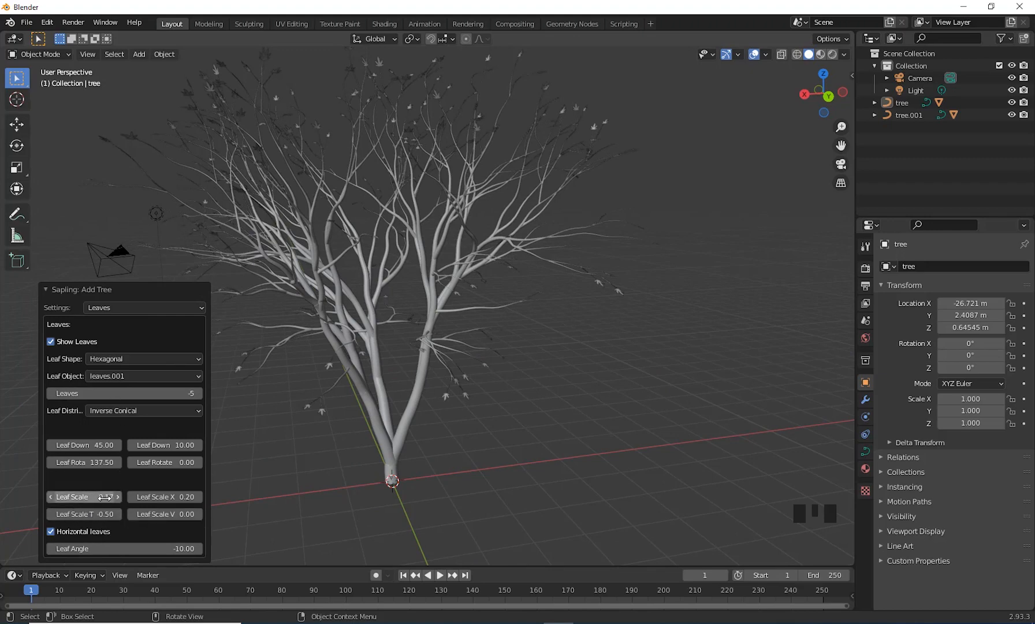
# - Increase the maple tree's Leaf Scale to 0.56 and check the larger leaves
pyautogui.moveTo(105, 498)
pyautogui.mouseDown()
pyautogui.moveTo(131, 497)
pyautogui.moveTo(123, 497)
pyautogui.mouseUp()
pyautogui.scroll(-4, 606, 366)
pyautogui.moveTo(605, 367); pyautogui.dragTo(697, 354, button='middle')
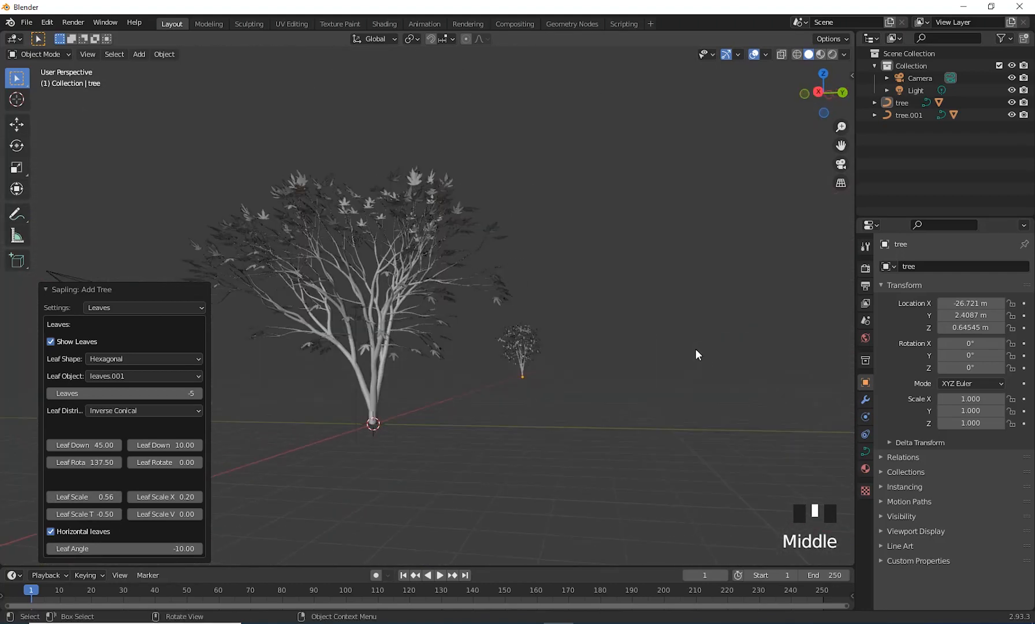
pyautogui.scroll(2, 564, 373)
pyautogui.moveTo(564, 372); pyautogui.dragTo(521, 371, button='middle')
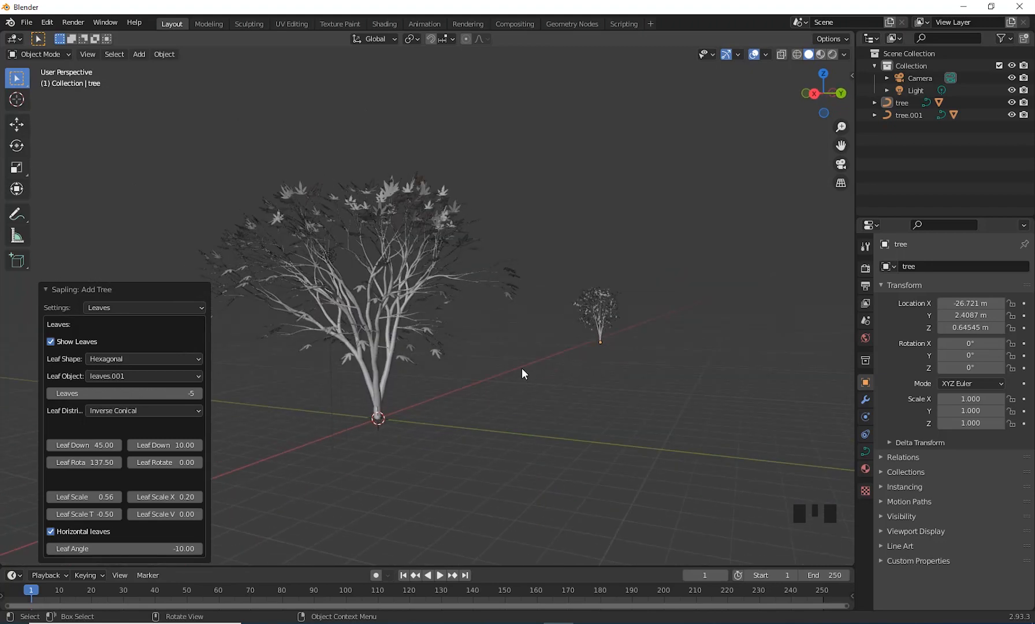
pyautogui.moveTo(521, 370); pyautogui.dragTo(616, 394, button='middle')
pyautogui.click(344, 411)
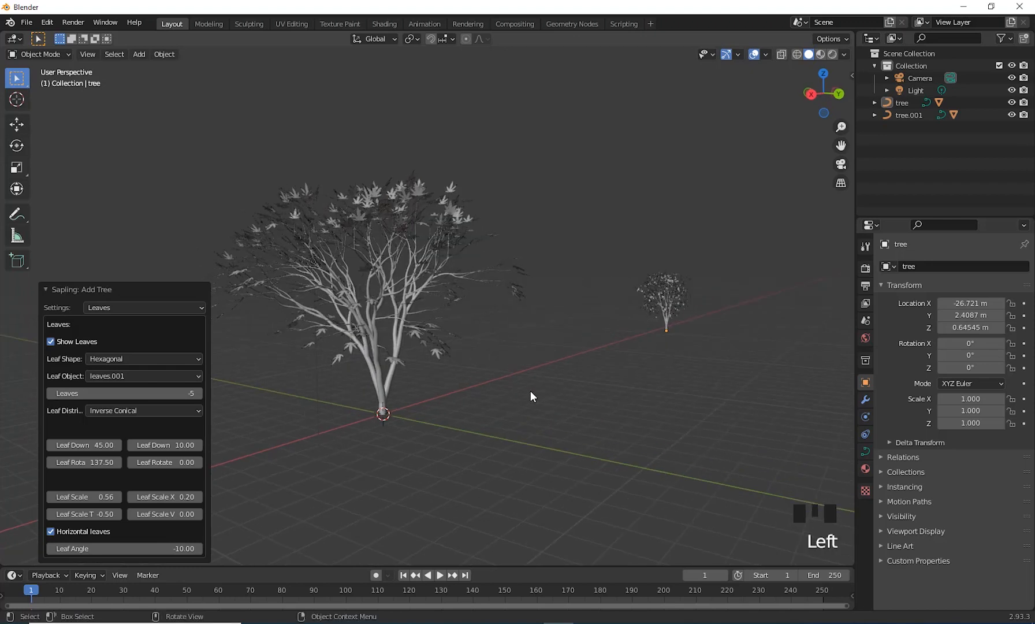
pyautogui.moveTo(531, 395); pyautogui.dragTo(538, 392, button='middle')
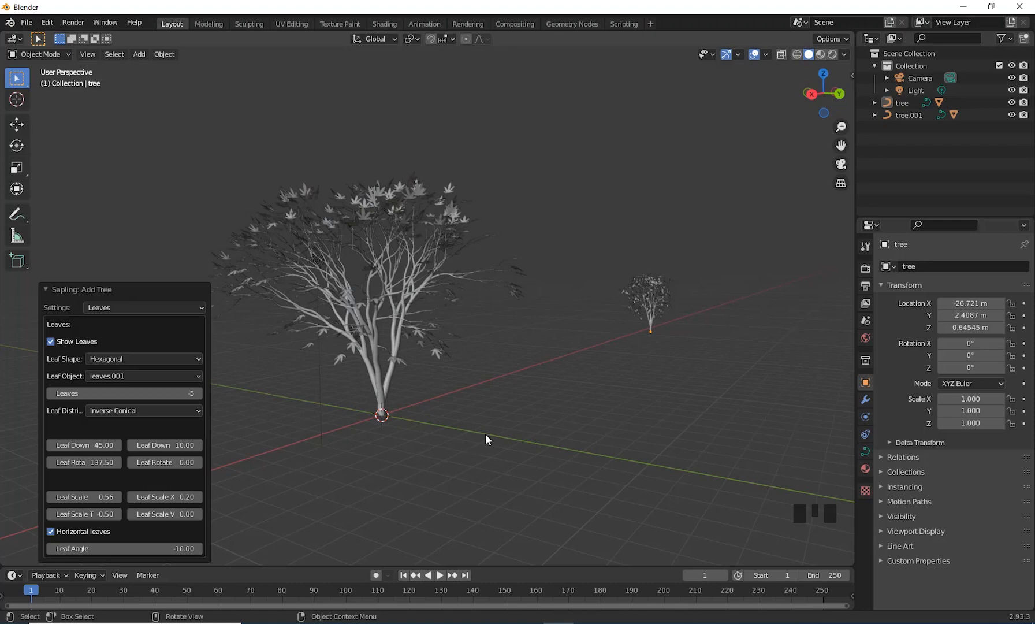
pyautogui.moveTo(485, 434); pyautogui.dragTo(521, 430, button='middle')
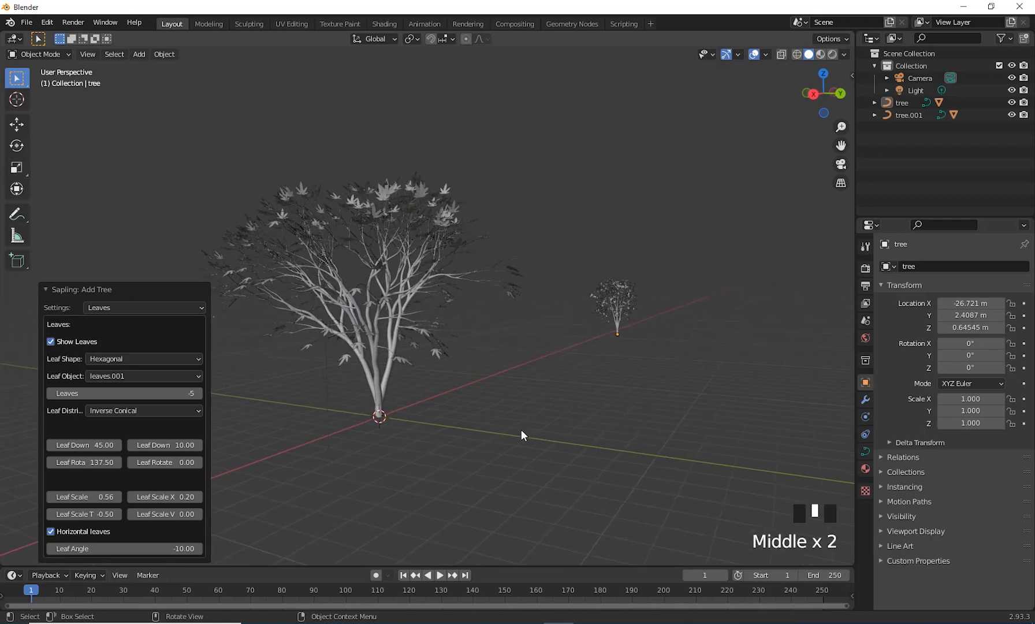
pyautogui.click(526, 434)
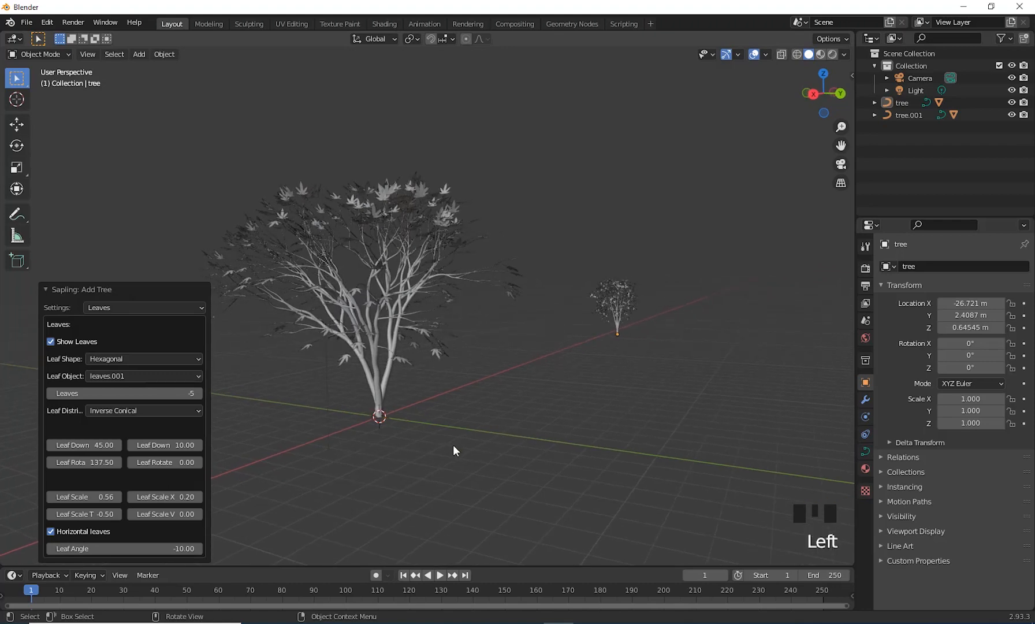
pyautogui.moveTo(453, 445); pyautogui.dragTo(459, 445, button='middle')
pyautogui.moveTo(378, 401); pyautogui.dragTo(650, 505, button='middle')
# - Move the maple tree beside the birch, about -26.8 m along X, 7.2 m along Y and 1.8 m along Z
pyautogui.click(903, 104)
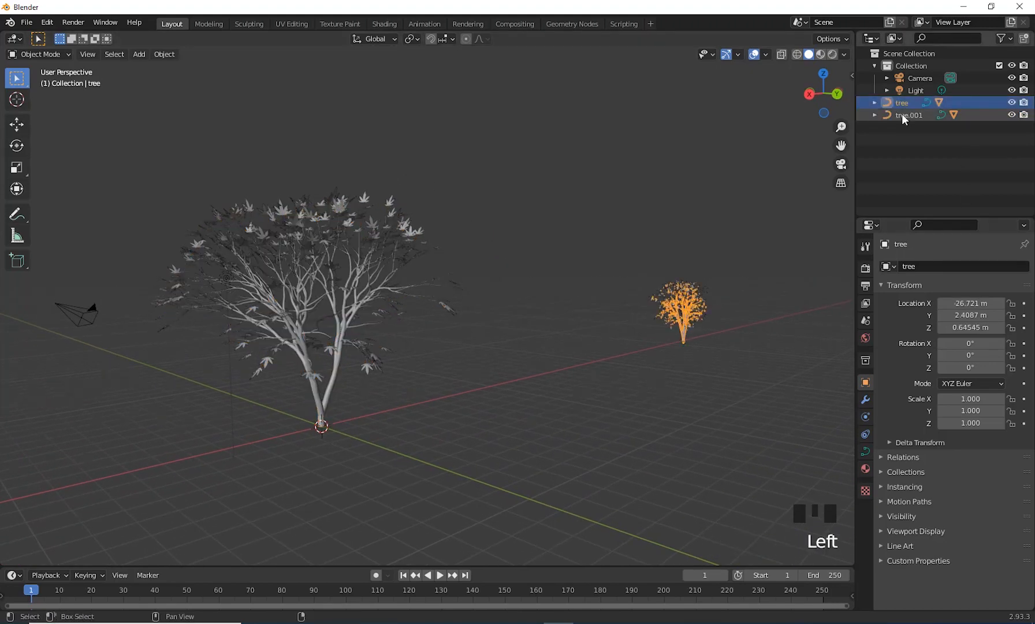
pyautogui.moveTo(482, 397); pyautogui.dragTo(489, 354, button='middle')
pyautogui.click(906, 115)
pyautogui.scroll(-2, 671, 404)
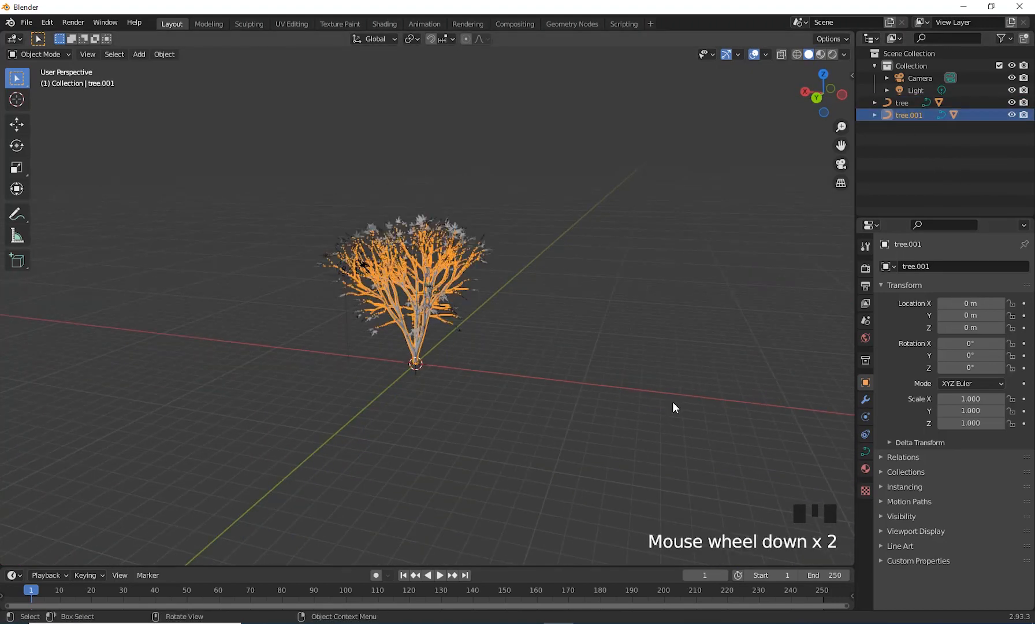
pyautogui.moveTo(671, 404); pyautogui.dragTo(646, 415, button='middle')
pyautogui.moveTo(419, 475); pyautogui.dragTo(559, 455, button='middle')
pyautogui.scroll(2, 566, 381)
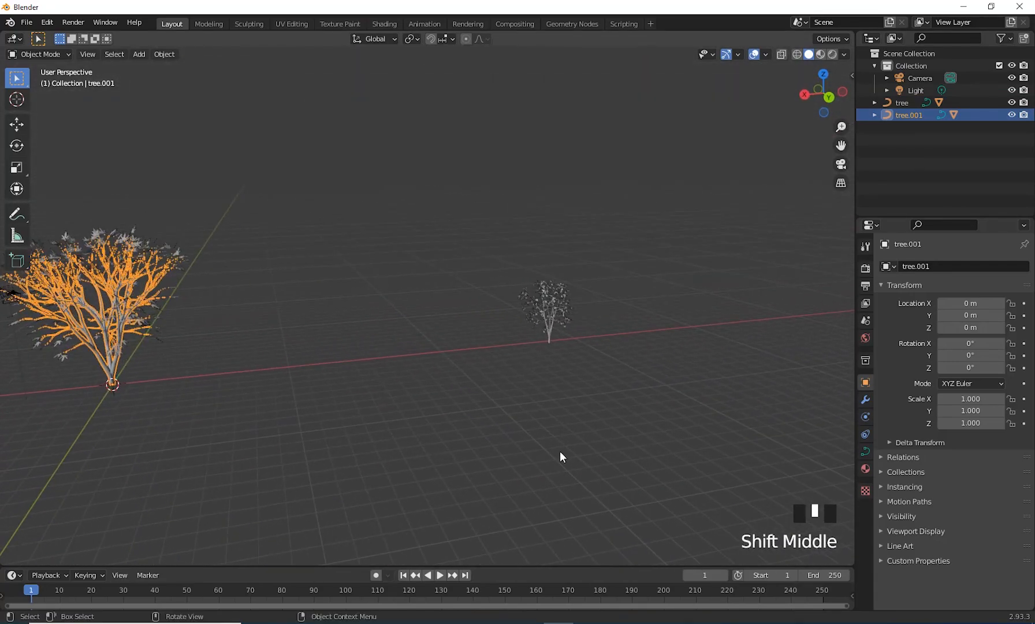
pyautogui.press('g')
pyautogui.click(184, 413)
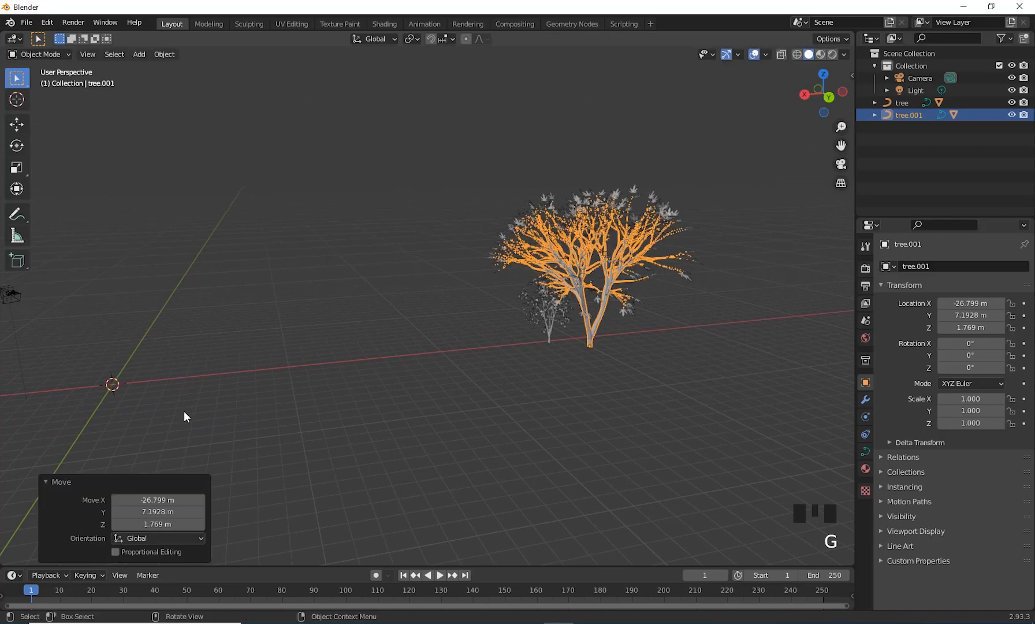
# - Scale the maple tree down uniformly to about 0.55
pyautogui.press('s')
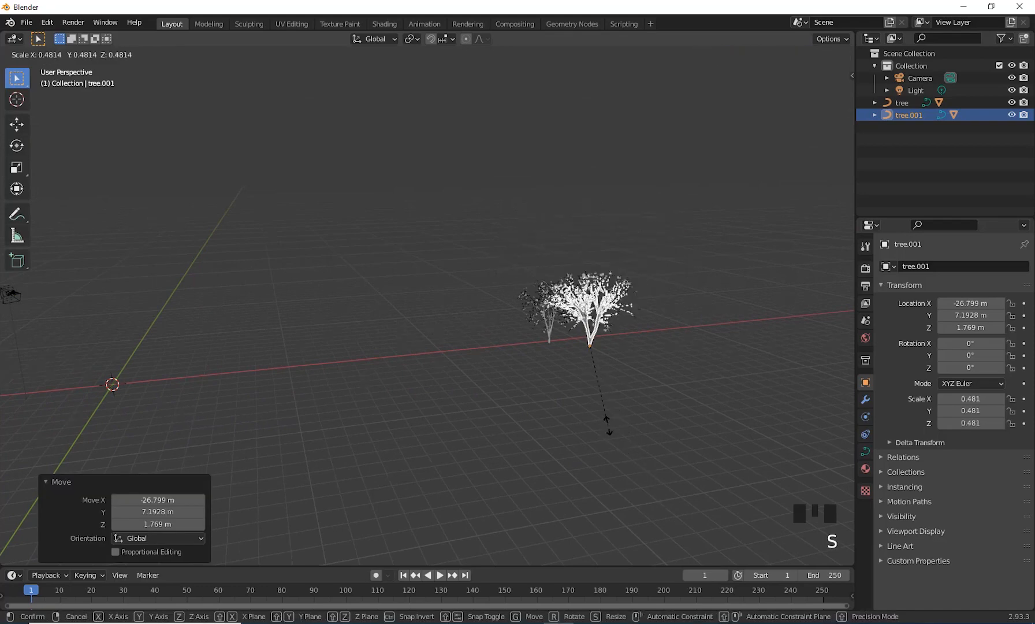
pyautogui.click(614, 442)
pyautogui.scroll(4, 619, 300)
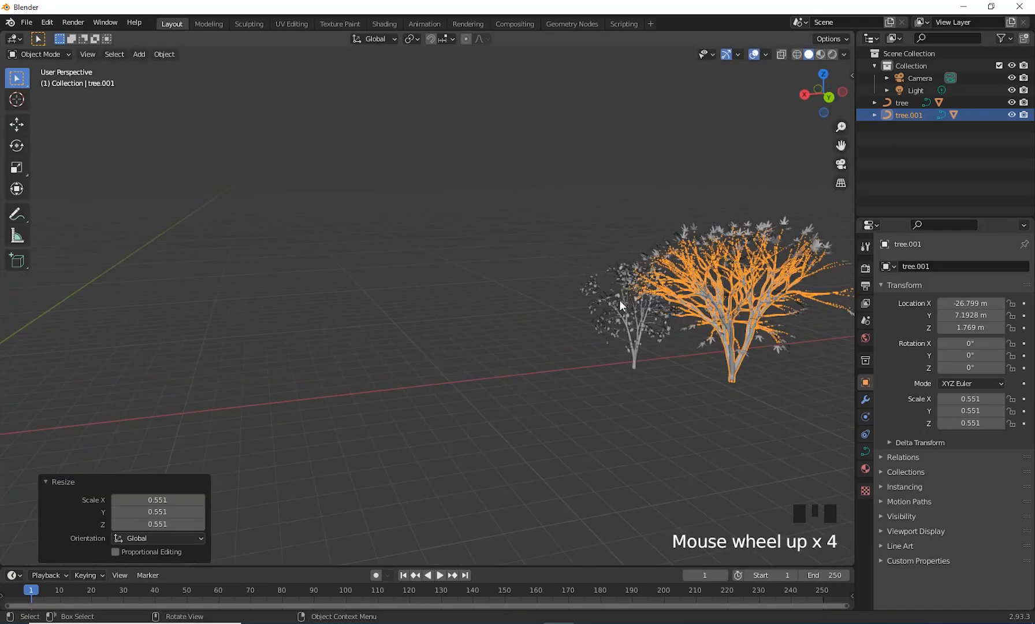
# - Lower the maple tree by about 1.45 m so its base sits near the birch's base level
pyautogui.keyDown('shift'); pyautogui.moveTo(619, 300); pyautogui.dragTo(309, 400, button='middle'); pyautogui.keyUp('shift')
pyautogui.scroll(-2, 477, 413)
pyautogui.moveTo(476, 412); pyautogui.dragTo(564, 314, button='middle')
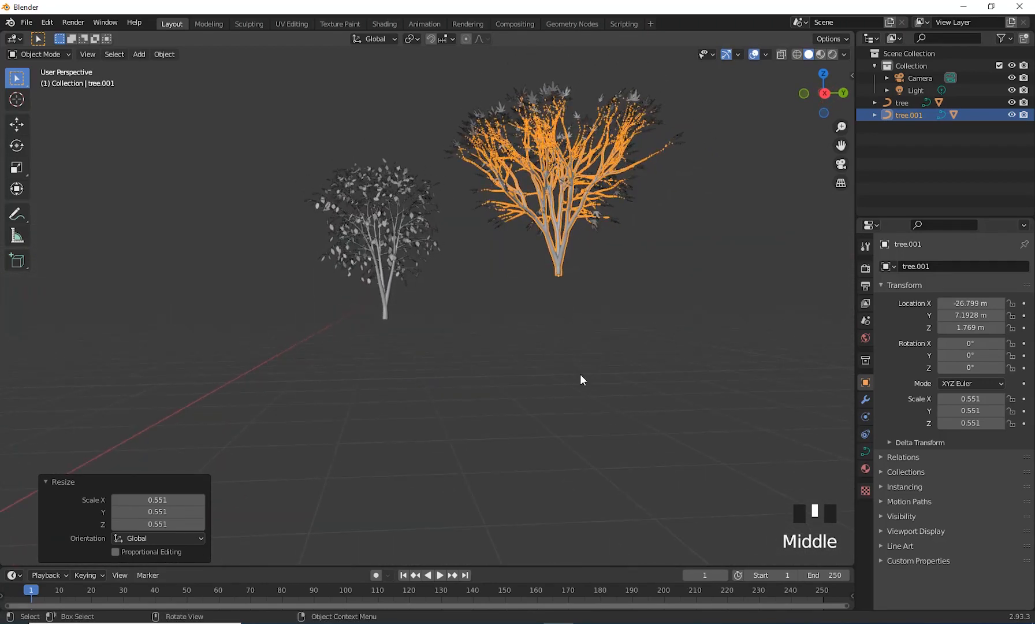
pyautogui.press('g')
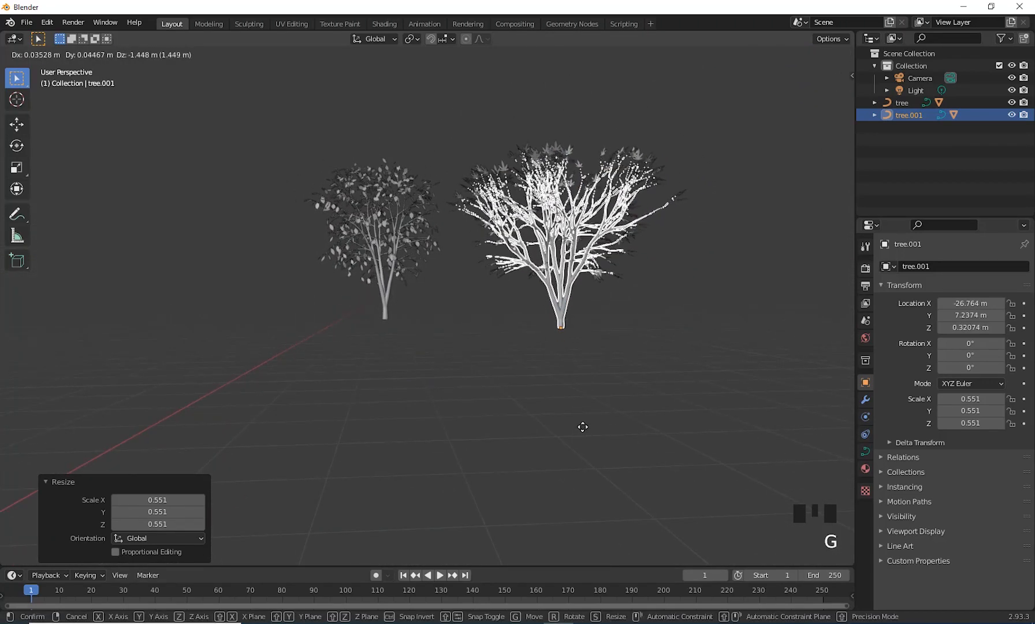
pyautogui.click(582, 427)
# - In the right orthographic view, lower the maple tree onto the ground line, at about 0.01 m along Z
pyautogui.scroll(-2, 621, 436)
pyautogui.moveTo(621, 436); pyautogui.dragTo(497, 414, button='middle')
pyautogui.press('KP_3')
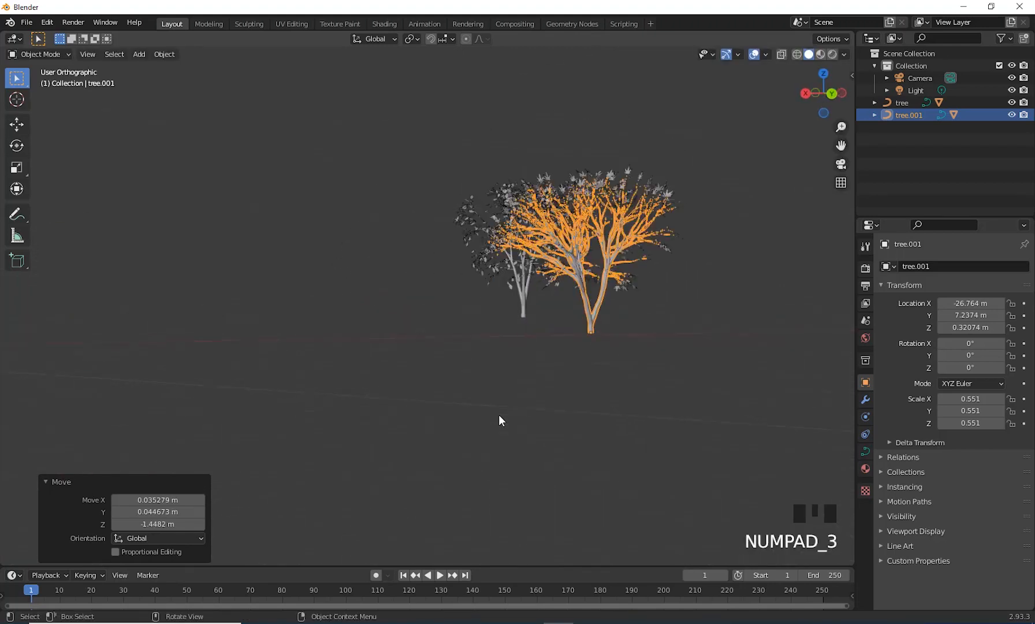
pyautogui.scroll(3, 577, 305)
pyautogui.keyDown('shift'); pyautogui.moveTo(577, 309); pyautogui.dragTo(618, 344, button='middle'); pyautogui.keyUp('shift')
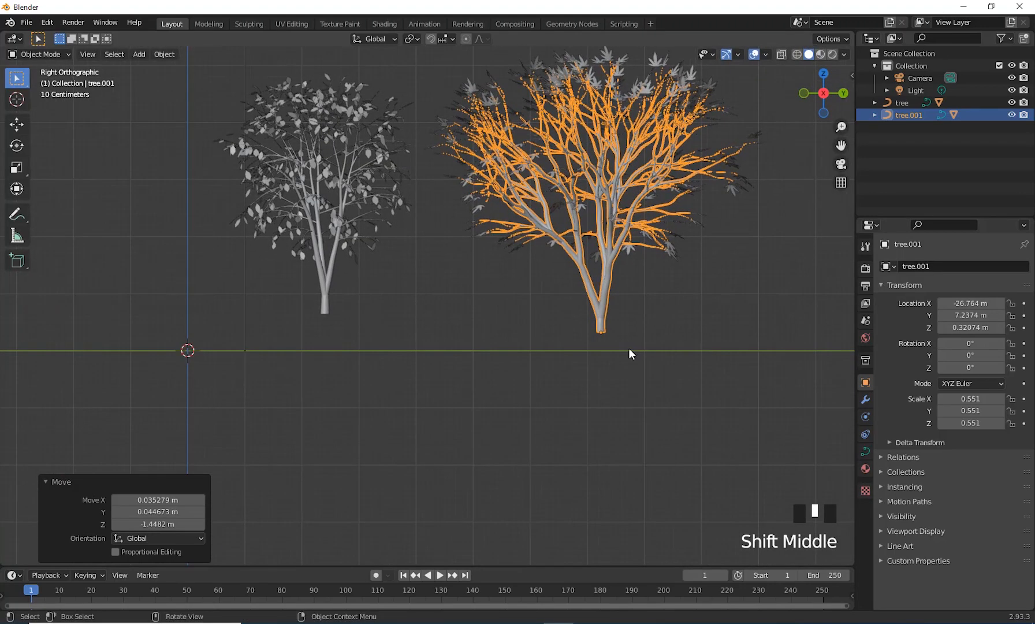
pyautogui.press('g')
pyautogui.click(631, 366)
# - Select the birch tree and lower it by about 0.64 m so its trunk base rests on the ground line
pyautogui.moveTo(405, 350); pyautogui.dragTo(286, 304)
pyautogui.press('g')
pyautogui.click(287, 341)
pyautogui.scroll(-6, 572, 318)
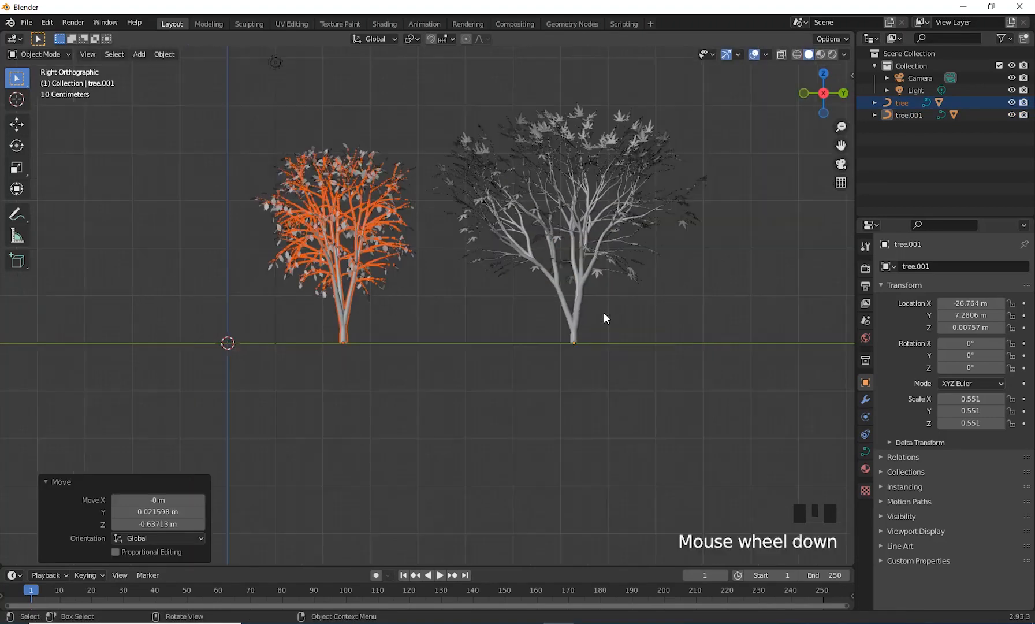
# - Deselect the trees and add an A.N.T. Landscape mesh at the world origin
pyautogui.moveTo(550, 337); pyautogui.dragTo(441, 371, button='middle')
pyautogui.scroll(-4, 458, 356)
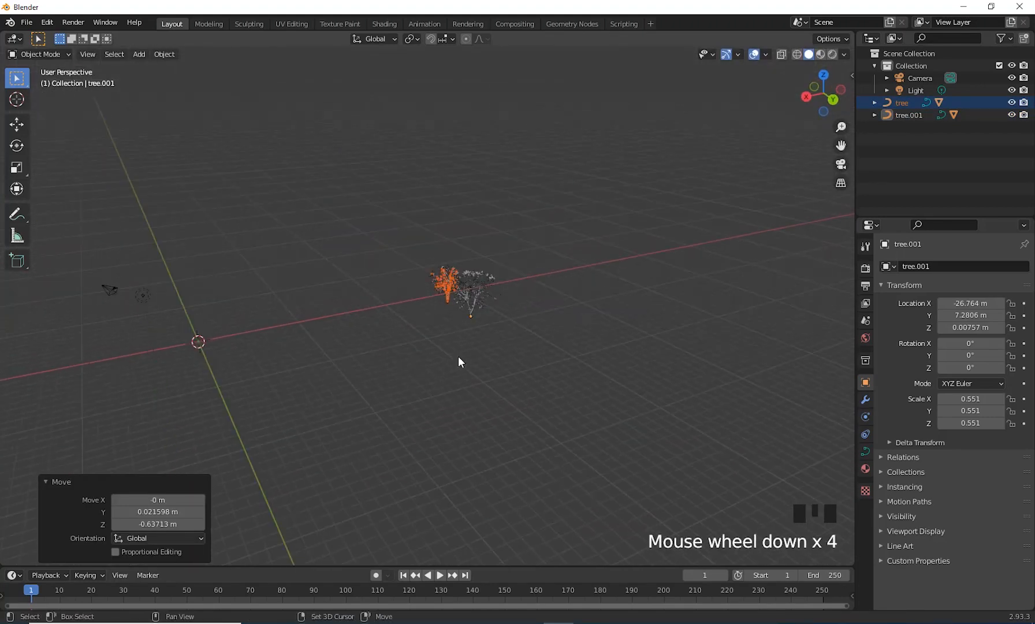
pyautogui.scroll(3, 458, 355)
pyautogui.keyDown('shift'); pyautogui.moveTo(566, 339); pyautogui.dragTo(327, 364, button='middle'); pyautogui.keyUp('shift')
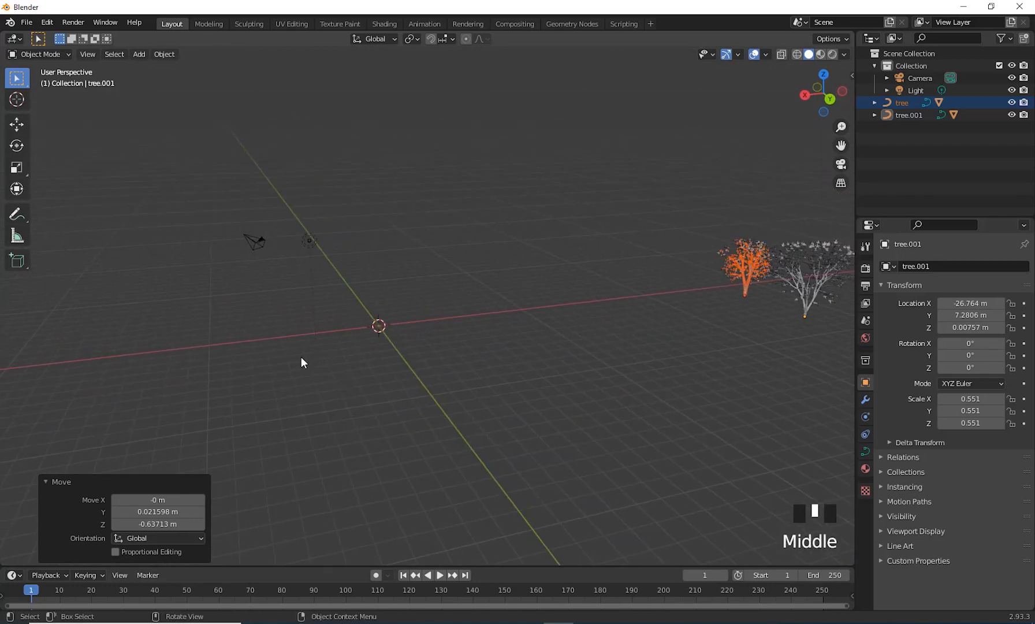
pyautogui.click(215, 343)
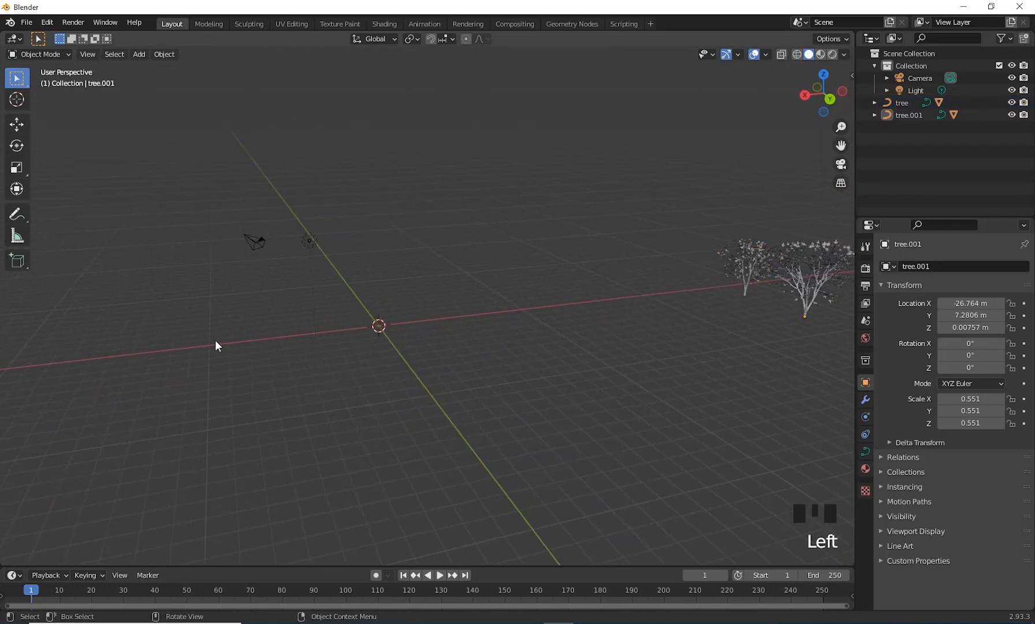
pyautogui.hotkey('shift', 'a')
pyautogui.moveTo(215, 331)
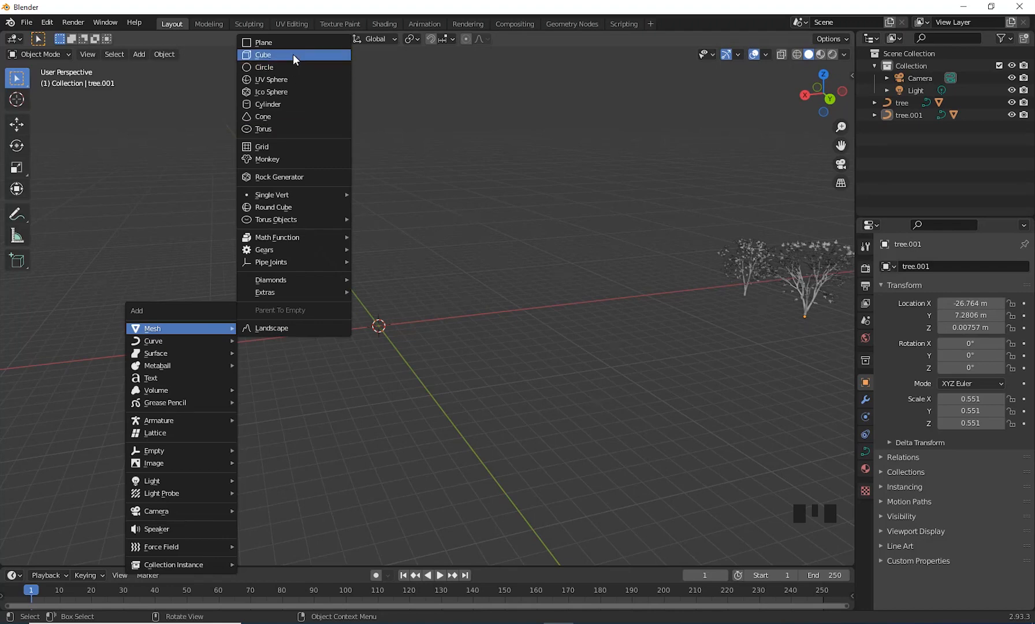
pyautogui.click(284, 329)
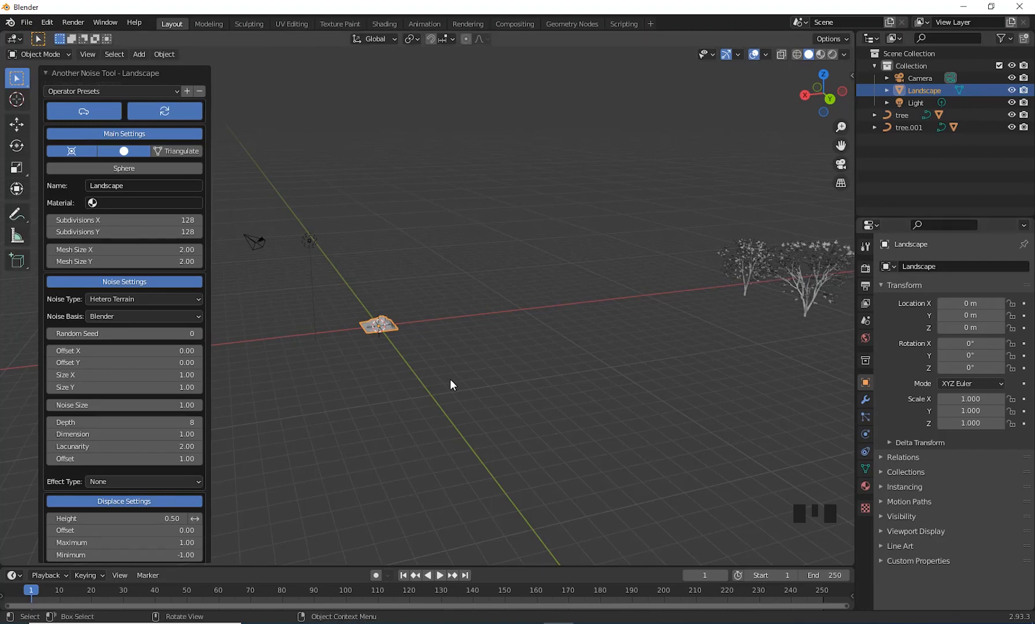
# - Frame the new landscape closely and try the planet operator preset on it
pyautogui.moveTo(641, 316); pyautogui.dragTo(286, 349, button='middle')
pyautogui.scroll(5, 399, 365)
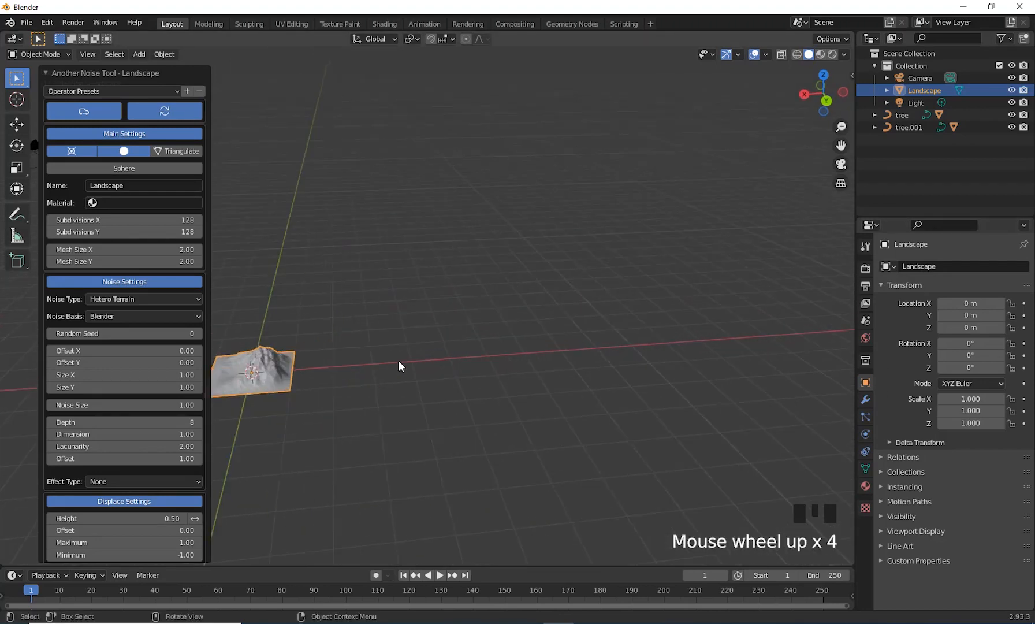
pyautogui.keyDown('shift'); pyautogui.moveTo(329, 397); pyautogui.dragTo(561, 328, button='middle'); pyautogui.keyUp('shift')
pyautogui.scroll(2, 591, 363)
pyautogui.keyDown('shift'); pyautogui.moveTo(591, 363); pyautogui.dragTo(469, 411, button='middle'); pyautogui.keyUp('shift')
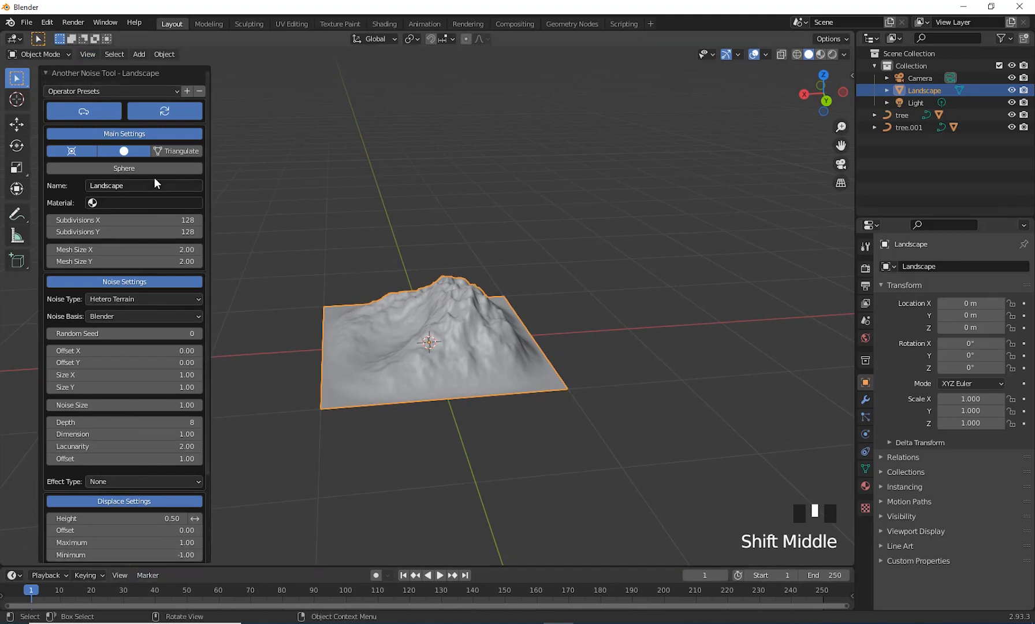
pyautogui.click(141, 93)
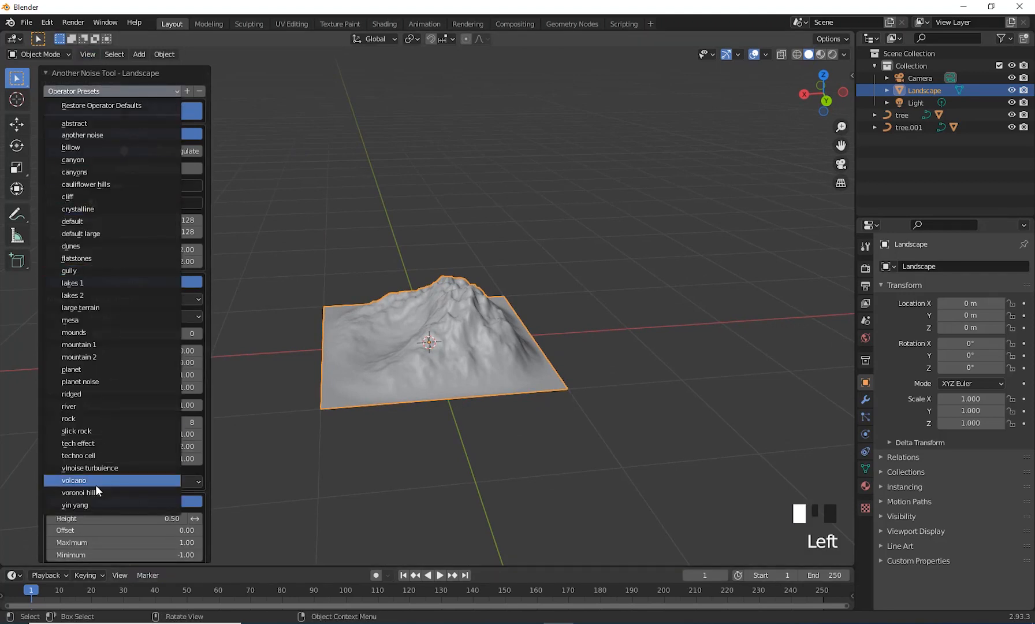
pyautogui.click(86, 367)
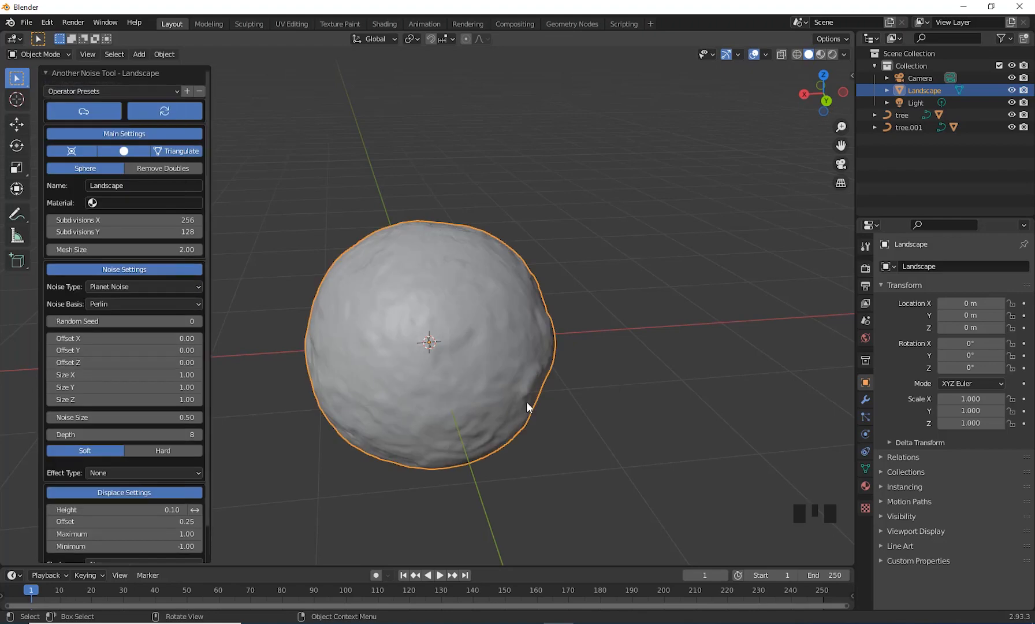
# - Switch the landscape to the flatstones preset and inspect the stone surface up close
pyautogui.moveTo(529, 407); pyautogui.dragTo(404, 242, button='middle')
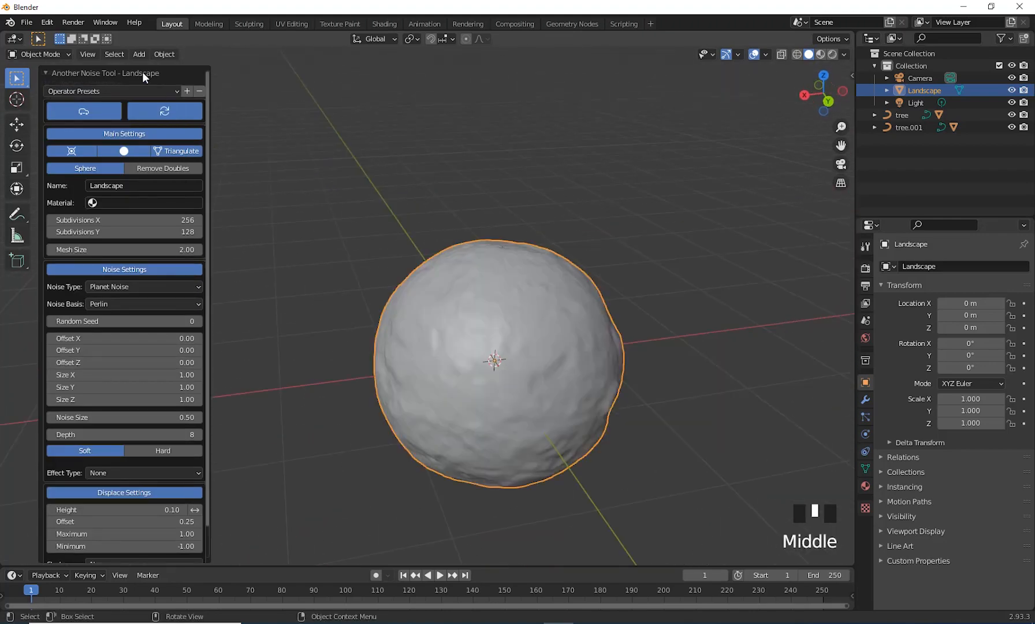
pyautogui.click(112, 90)
pyautogui.click(99, 259)
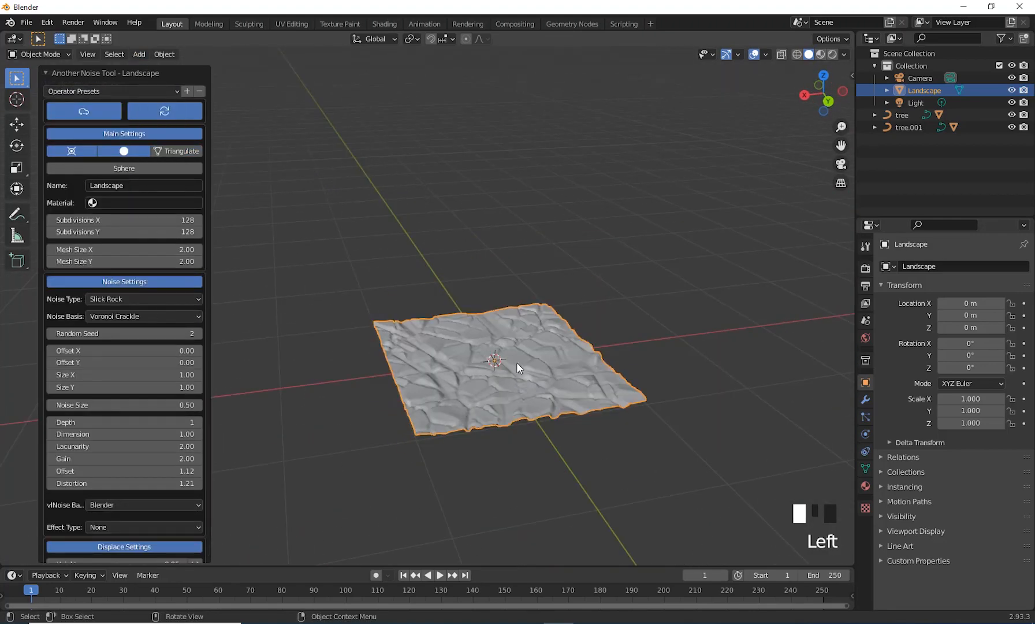
pyautogui.scroll(2, 575, 370)
pyautogui.keyDown('shift'); pyautogui.moveTo(568, 390); pyautogui.dragTo(585, 335, button='middle'); pyautogui.keyUp('shift')
# - Try the gully preset on the landscape and inspect the carved valley
pyautogui.click(131, 90)
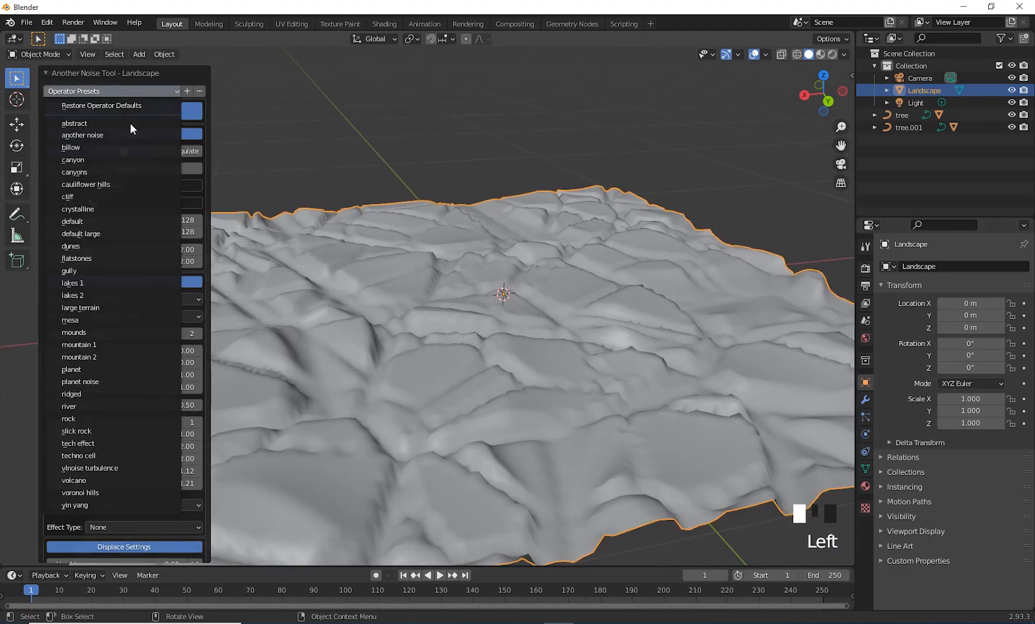
pyautogui.click(93, 271)
pyautogui.scroll(-2, 524, 283)
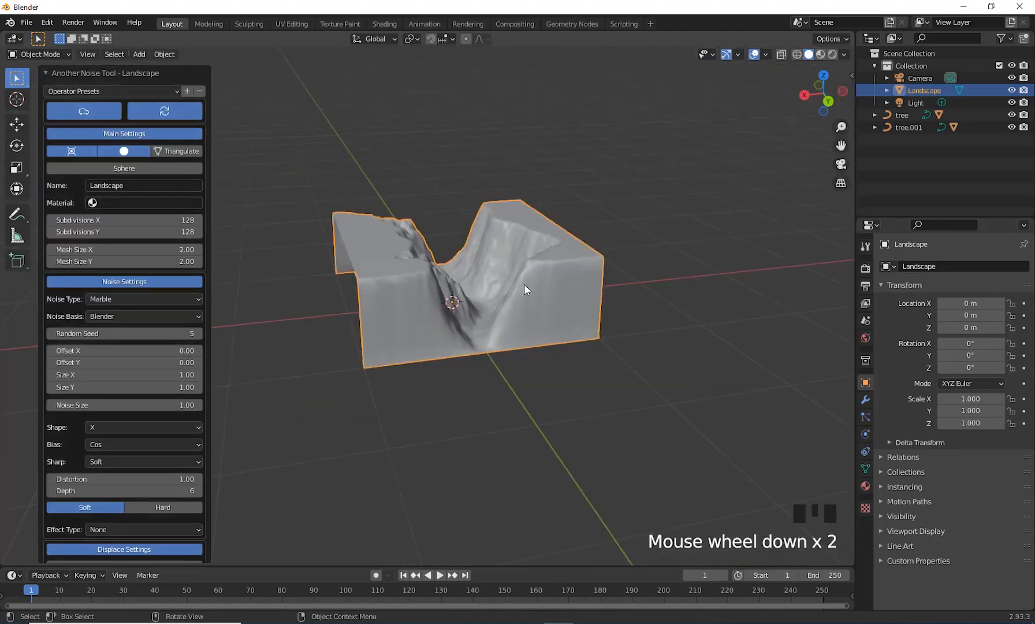
pyautogui.moveTo(524, 283); pyautogui.dragTo(536, 307, button='middle')
pyautogui.scroll(2, 453, 300)
pyautogui.keyDown('shift'); pyautogui.moveTo(452, 300); pyautogui.dragTo(500, 286, button='middle'); pyautogui.keyUp('shift')
# - Reapply the flatstones preset to the landscape and restore the operator defaults
pyautogui.click(95, 91)
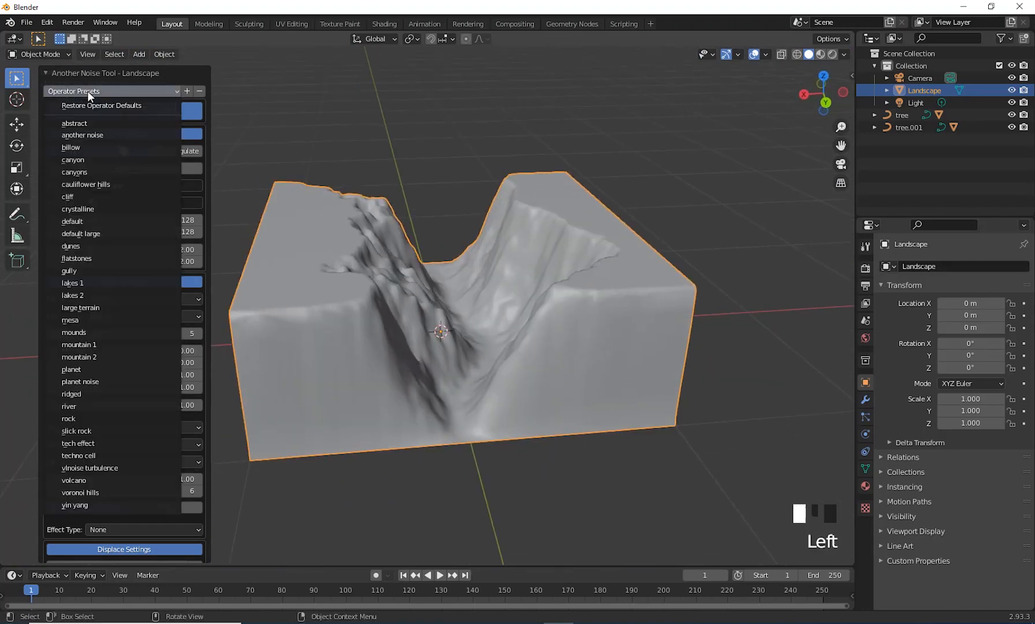
pyautogui.click(103, 265)
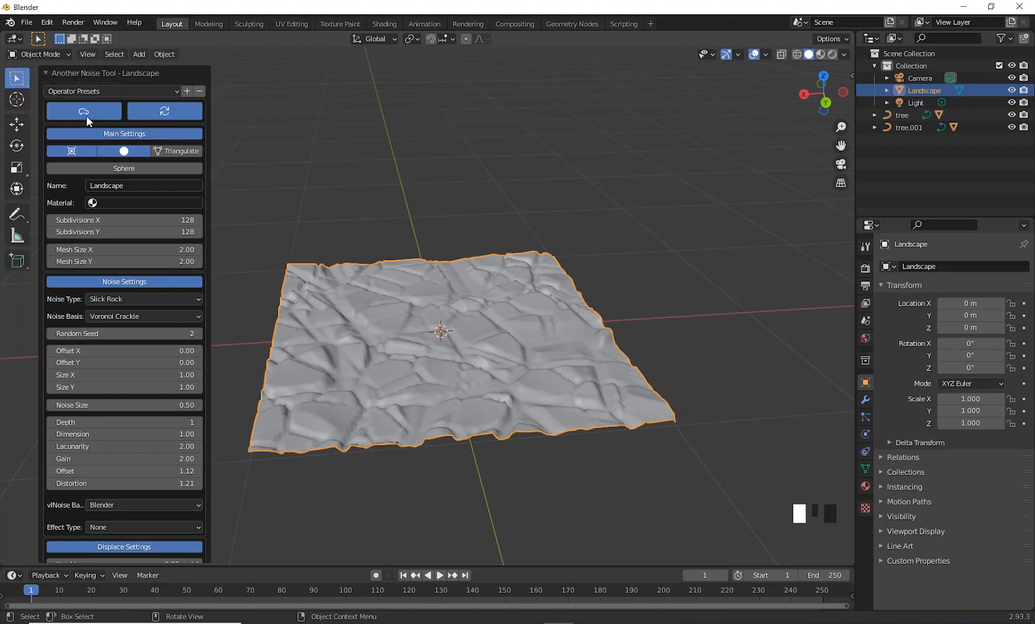
pyautogui.click(85, 89)
pyautogui.click(87, 106)
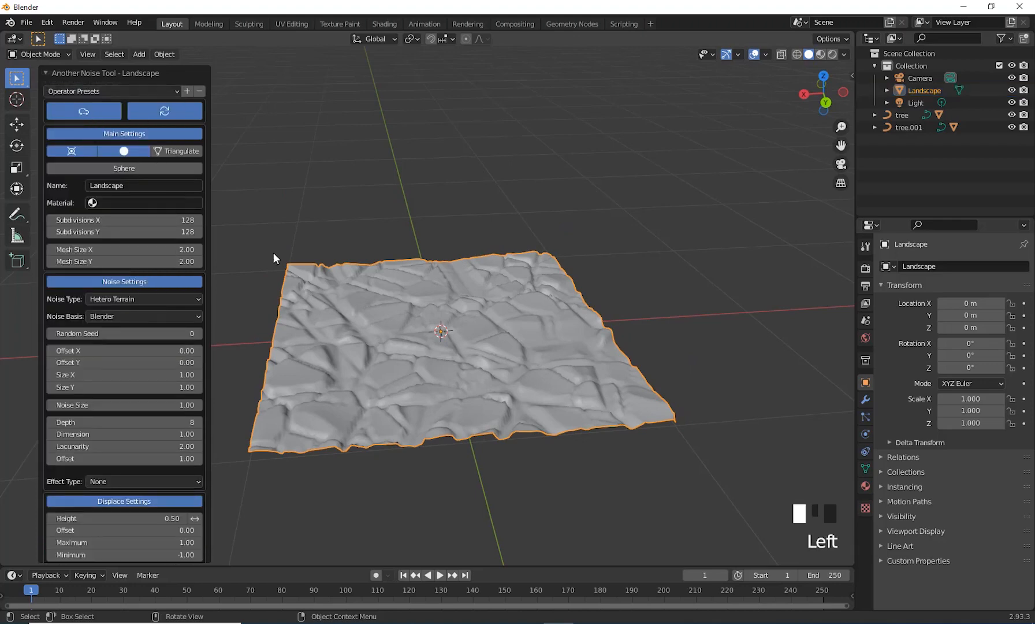
# - Try a sphere-based preset on the landscape, and replace it with the default preset
pyautogui.click(118, 93)
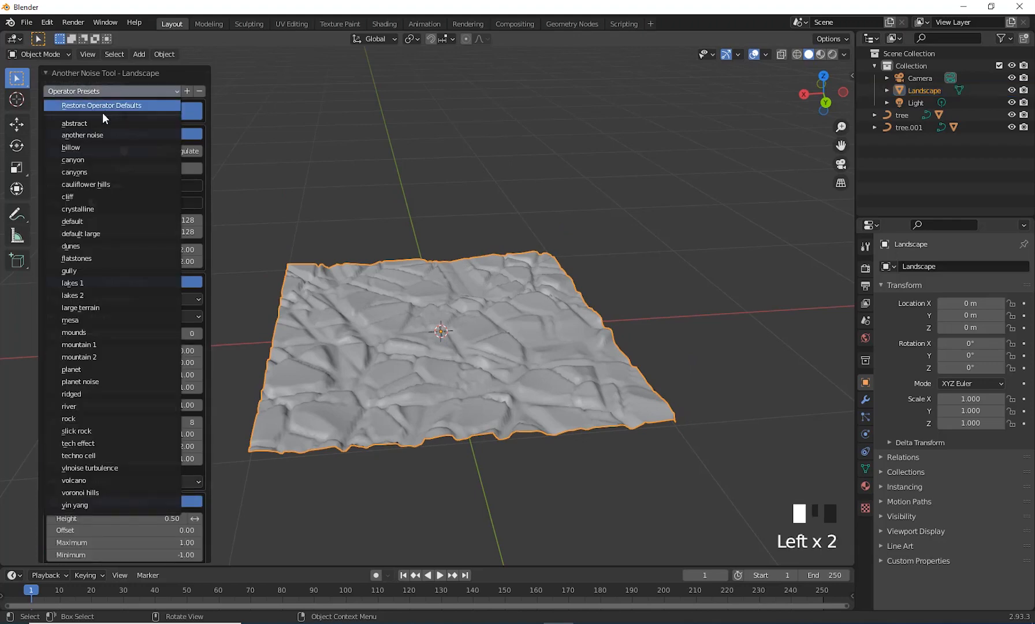
pyautogui.click(115, 176)
pyautogui.click(122, 90)
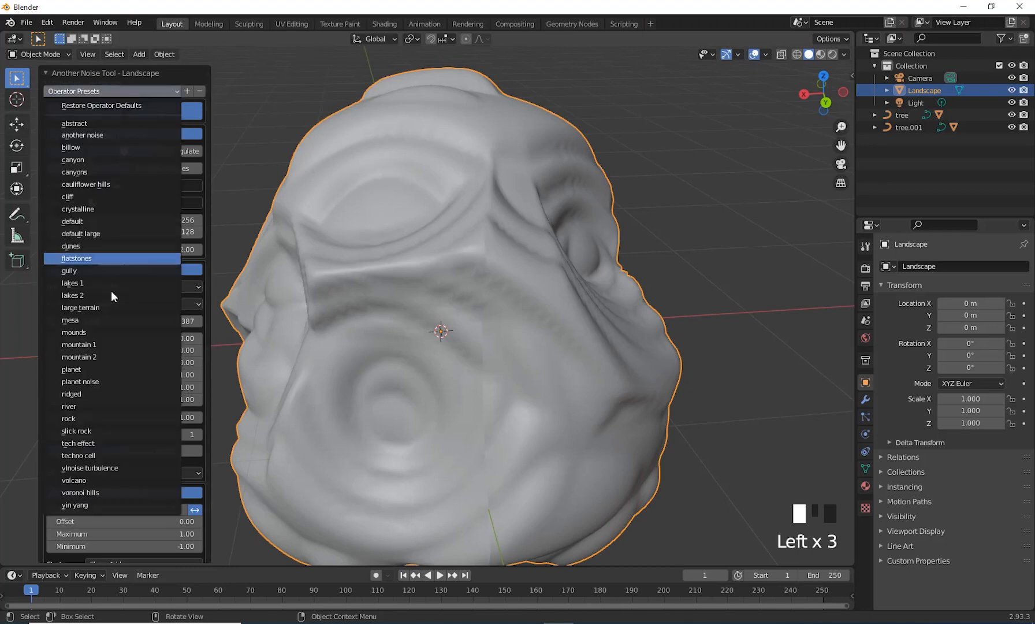
pyautogui.click(93, 220)
pyautogui.moveTo(434, 282); pyautogui.dragTo(612, 376, button='middle')
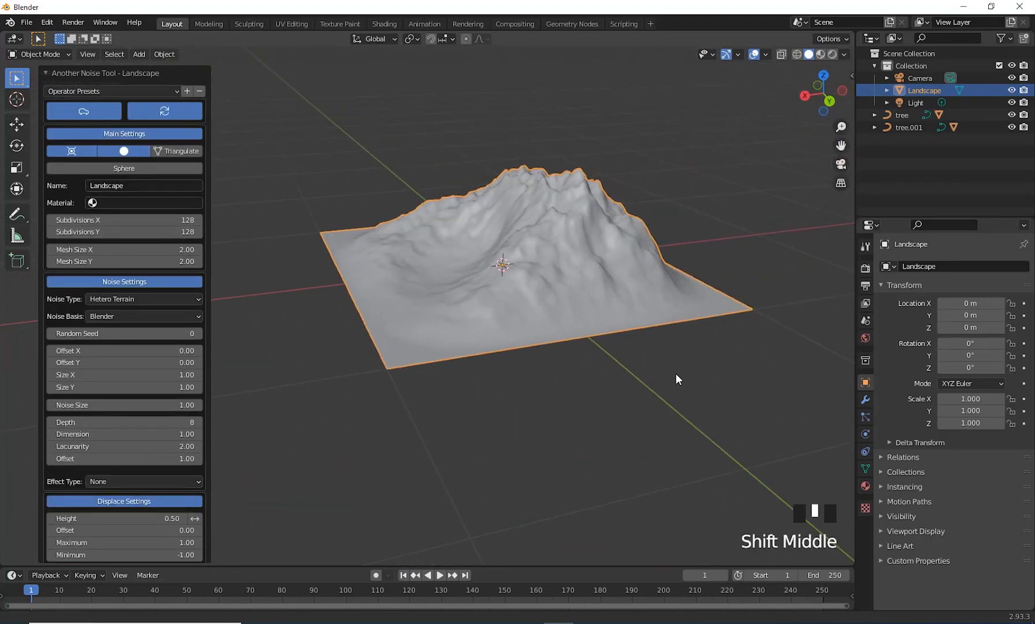
# - Set the landscape's Effect Type to Bump and its Effect Bias to Cos
pyautogui.click(130, 479)
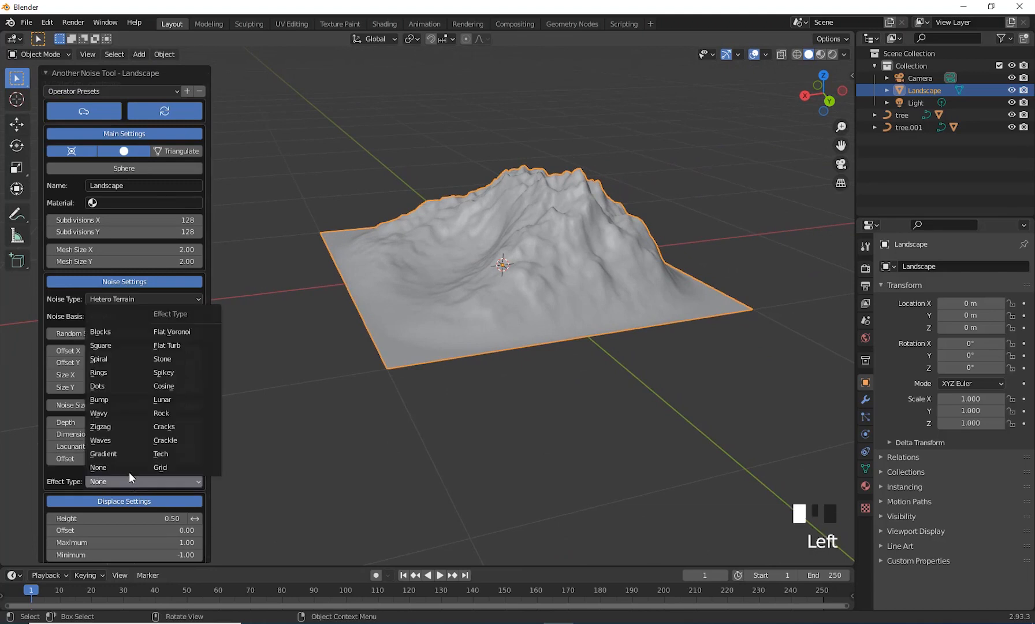
pyautogui.click(123, 404)
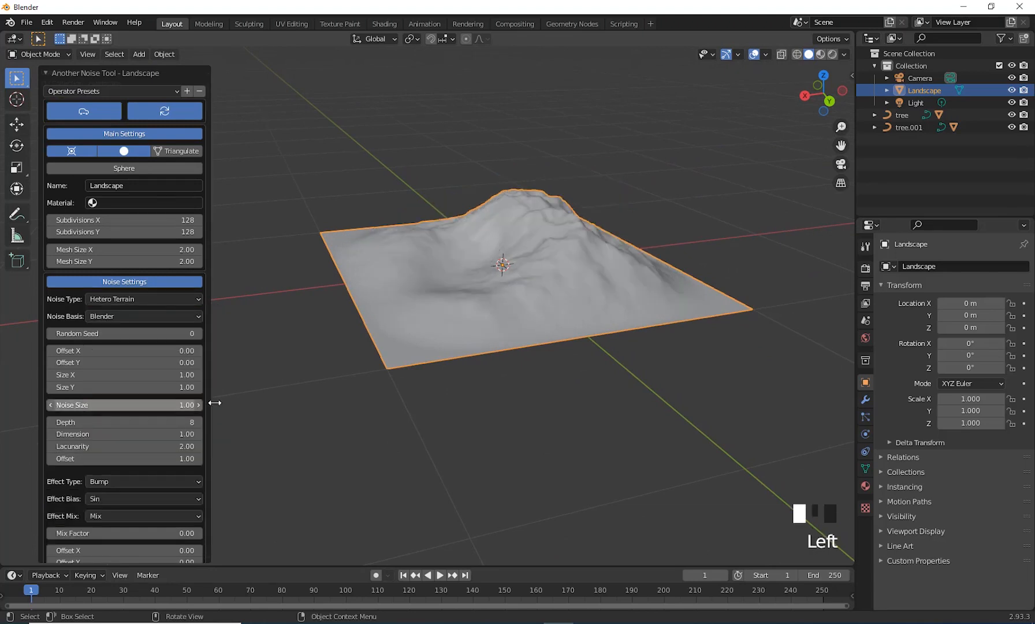
pyautogui.click(146, 498)
pyautogui.click(136, 522)
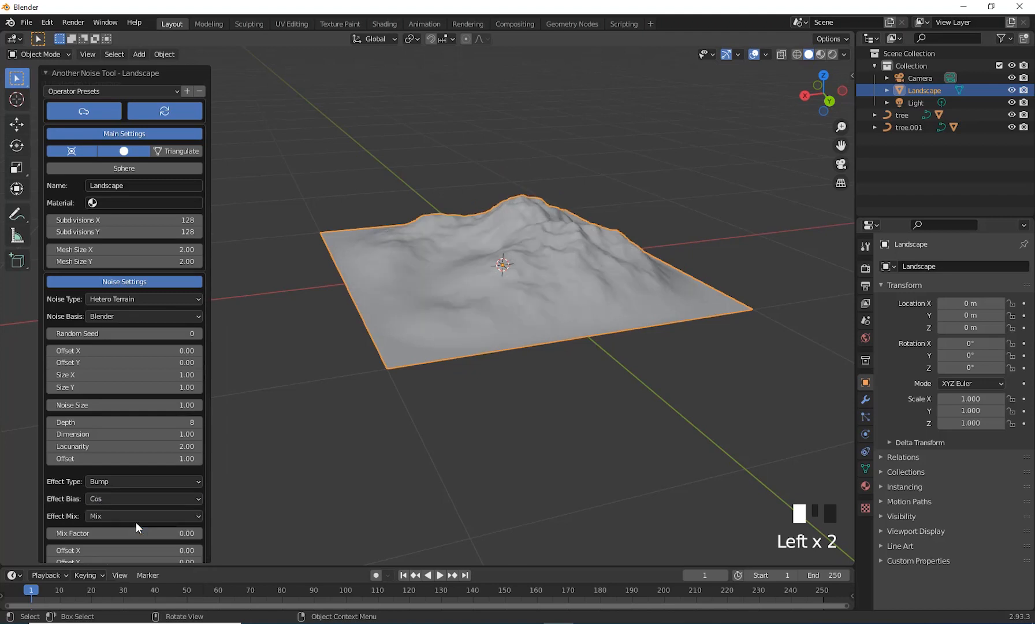
# - Set the landscape's Effect Mix to Add and its Effect Type to Dots
pyautogui.click(138, 512)
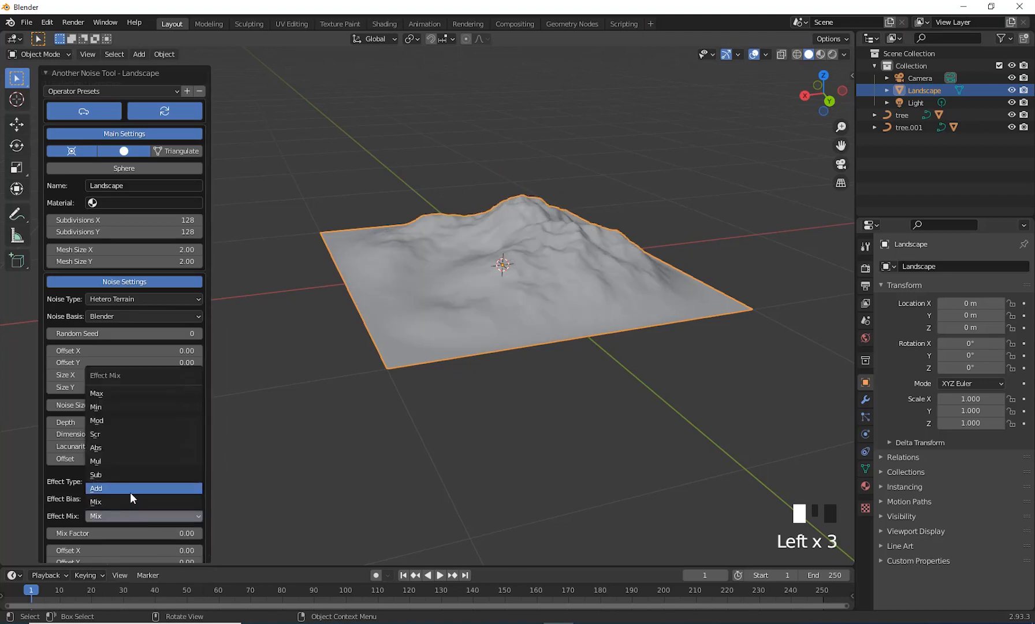
pyautogui.click(129, 492)
pyautogui.click(152, 483)
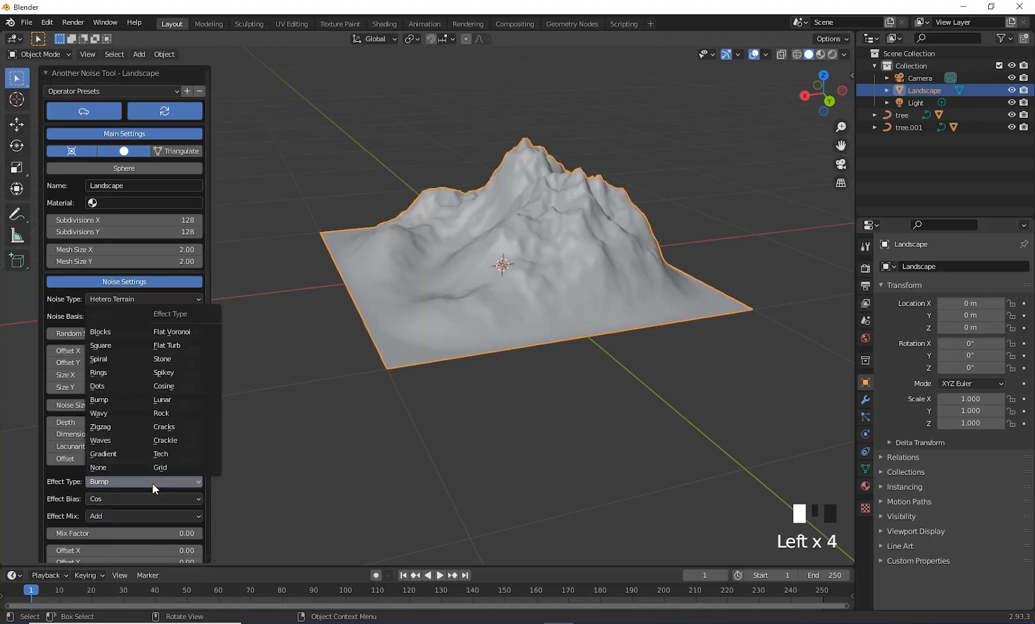
pyautogui.click(128, 384)
# - Move the landscape away from the world origin by about -1 m in X and 3.9 m in Y, and deselect it
pyautogui.moveTo(444, 351); pyautogui.dragTo(527, 483, button='middle')
pyautogui.scroll(-2, 553, 455)
pyautogui.scroll(4, 428, 447)
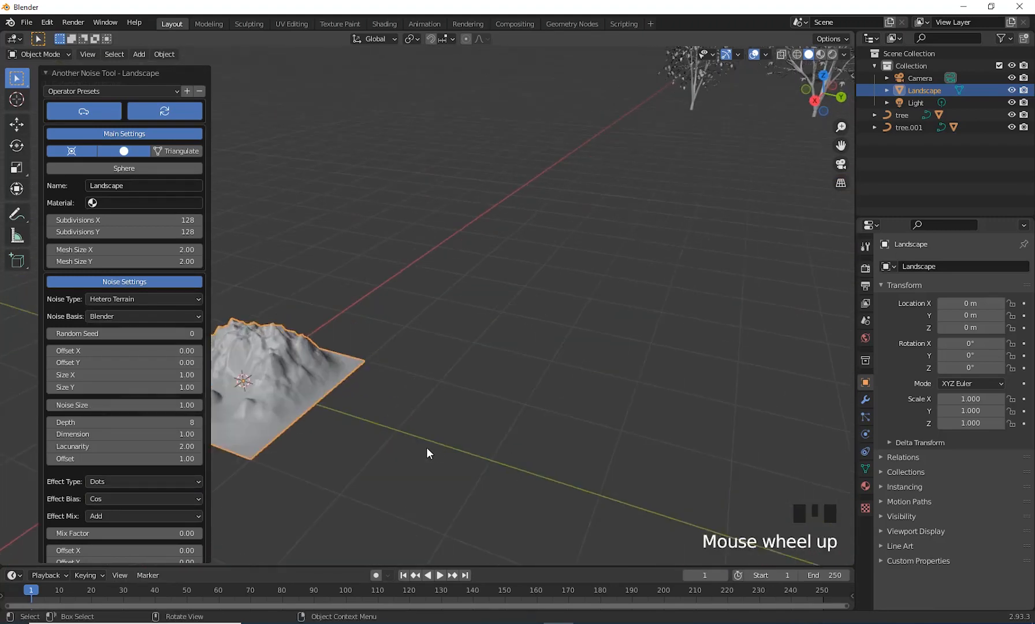
pyautogui.keyDown('shift'); pyautogui.moveTo(427, 448); pyautogui.dragTo(489, 432, button='middle'); pyautogui.keyUp('shift')
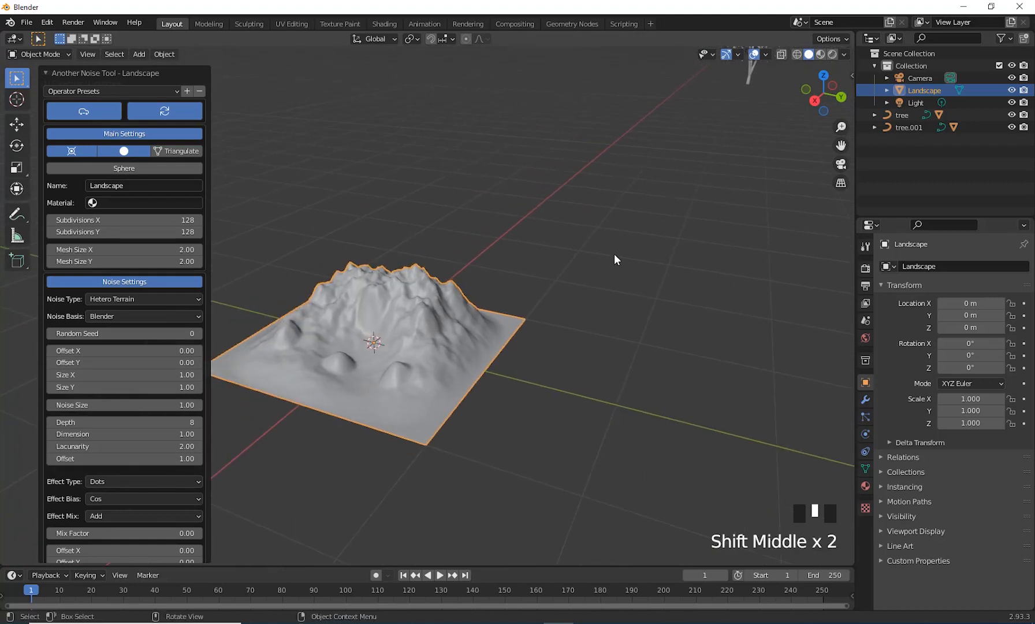
pyautogui.keyDown('shift'); pyautogui.moveTo(444, 368); pyautogui.dragTo(473, 373, button='middle'); pyautogui.keyUp('shift')
pyautogui.keyDown('shift'); pyautogui.moveTo(474, 372); pyautogui.dragTo(469, 378, button='middle'); pyautogui.keyUp('shift')
pyautogui.scroll(-2, 485, 342)
pyautogui.moveTo(485, 342); pyautogui.dragTo(551, 349, button='middle')
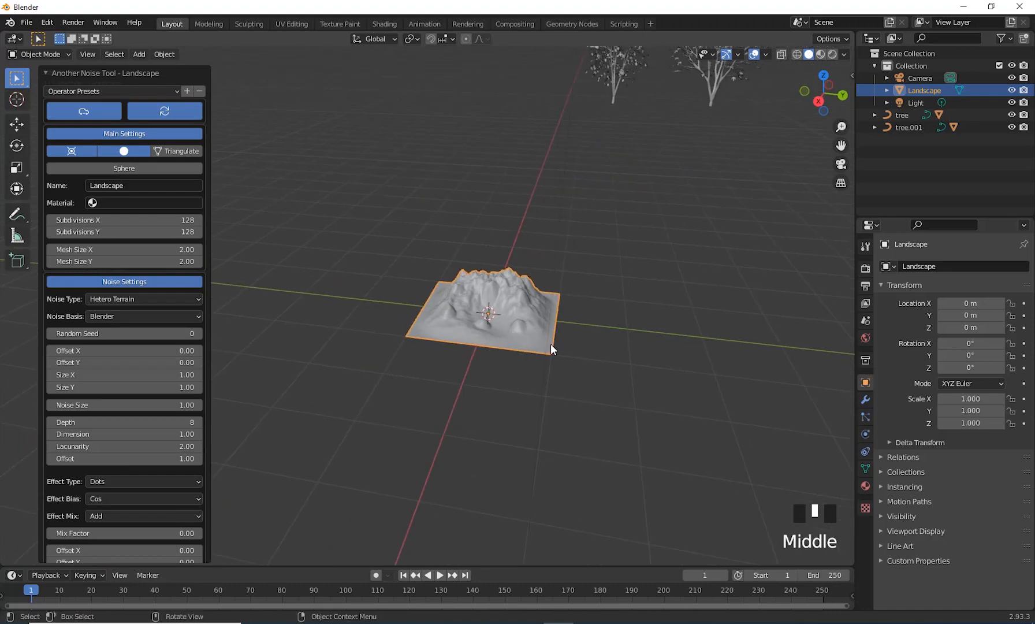
pyautogui.press('g')
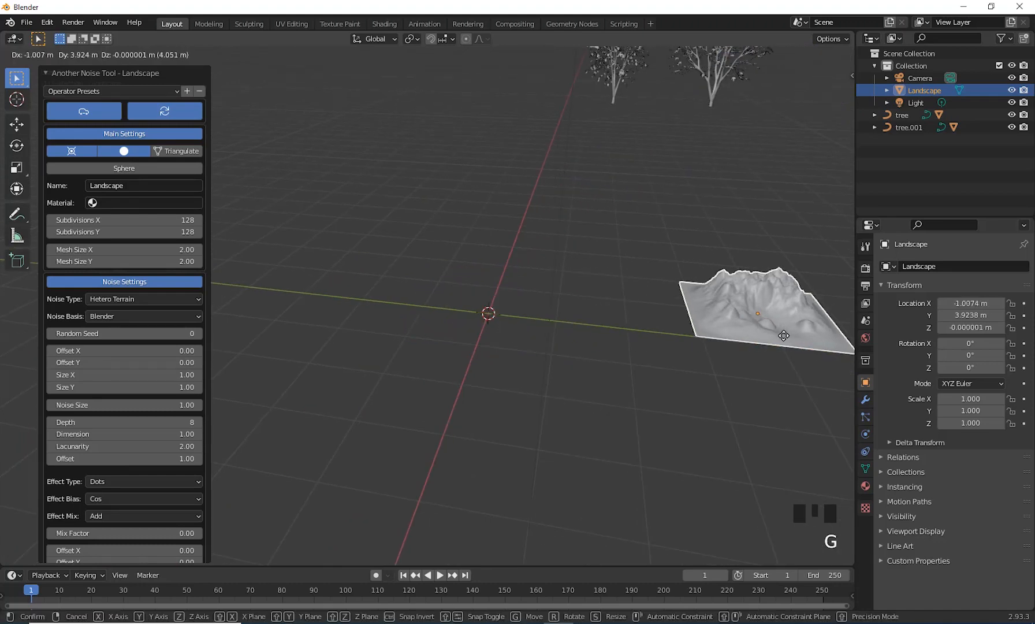
pyautogui.click(763, 337)
pyautogui.click(218, 380)
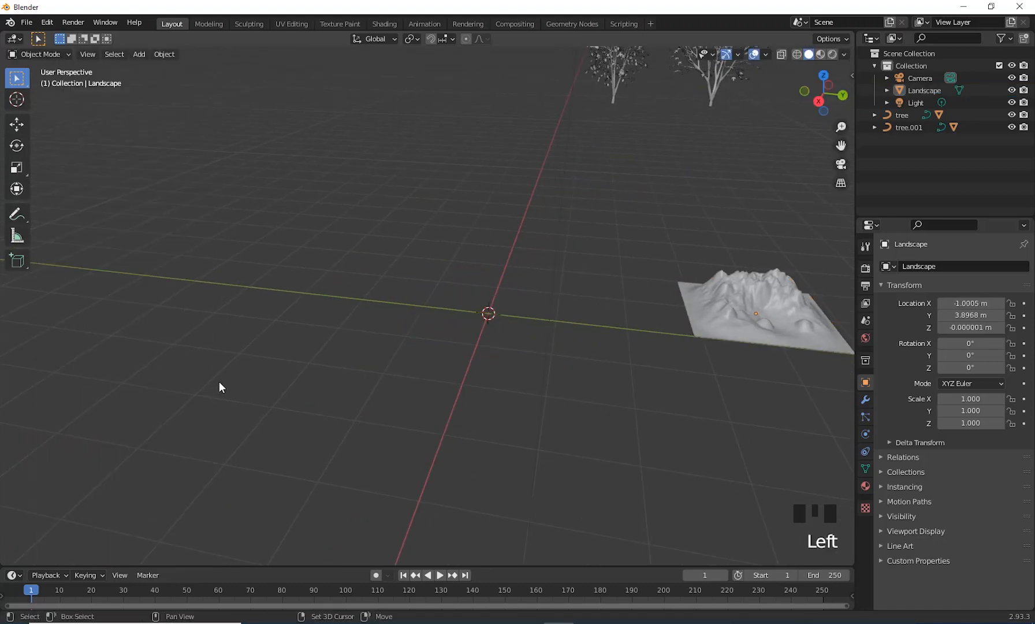
# - Add a second Landscape mesh at the world origin
pyautogui.hotkey('shift', 'a')
pyautogui.moveTo(185, 371)
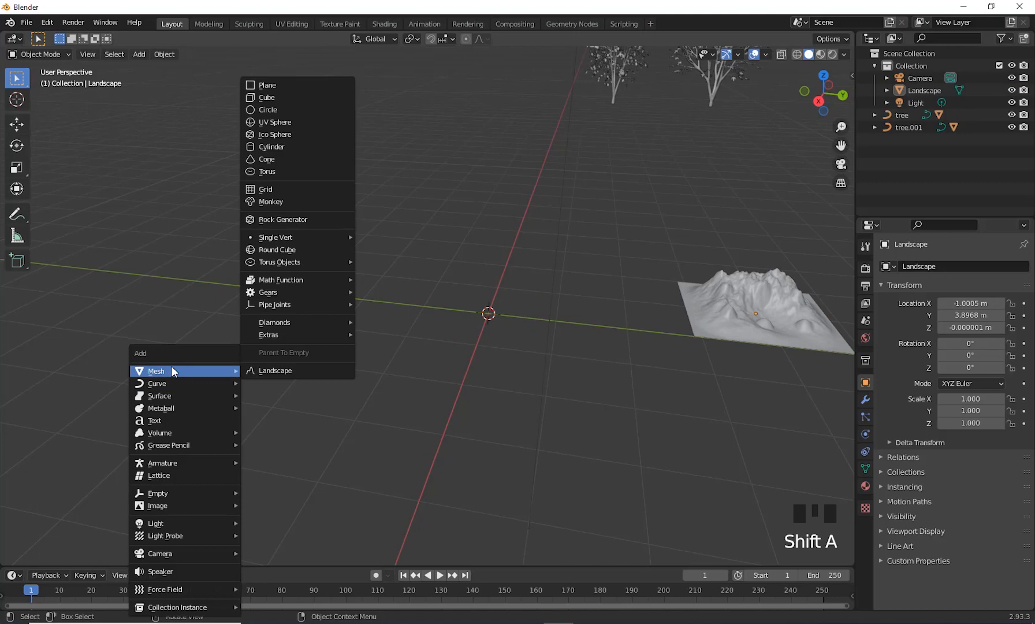
pyautogui.click(308, 370)
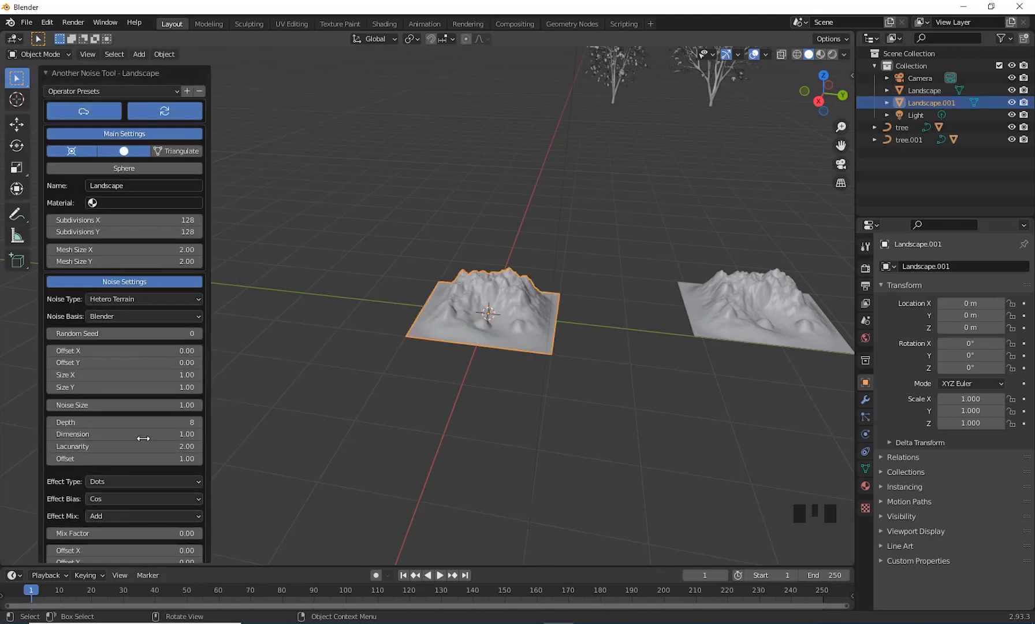
pyautogui.scroll(-11, 143, 459)
pyautogui.scroll(-10, 145, 538)
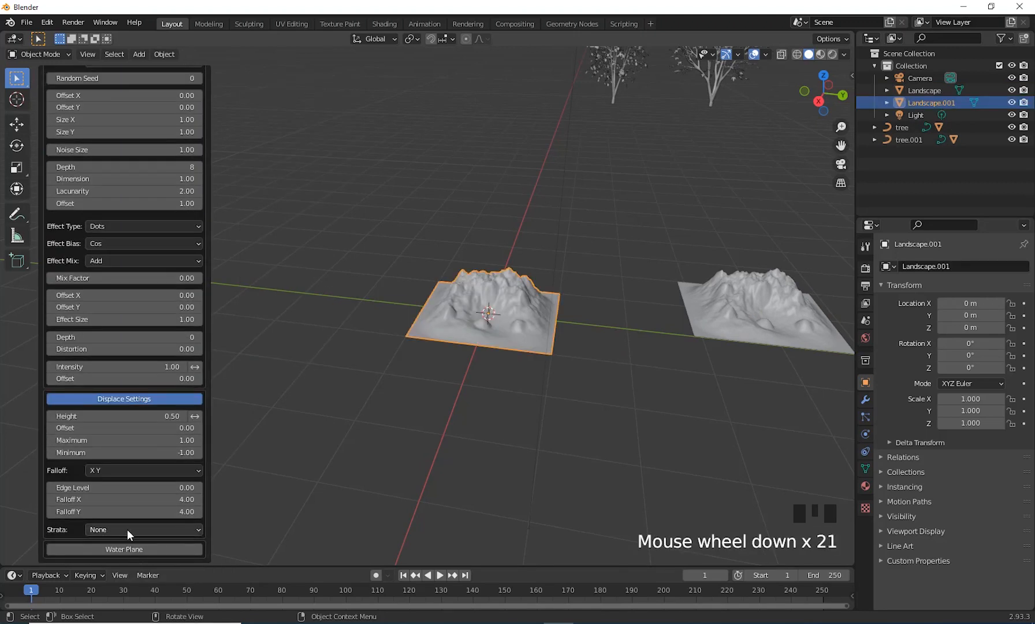
pyautogui.click(127, 529)
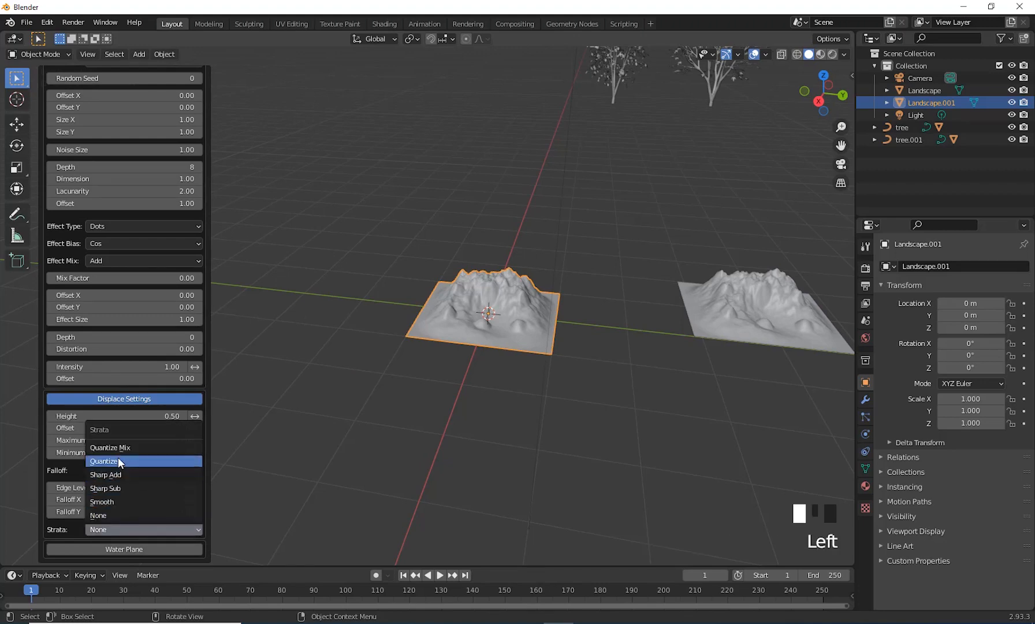
pyautogui.scroll(12, 117, 245)
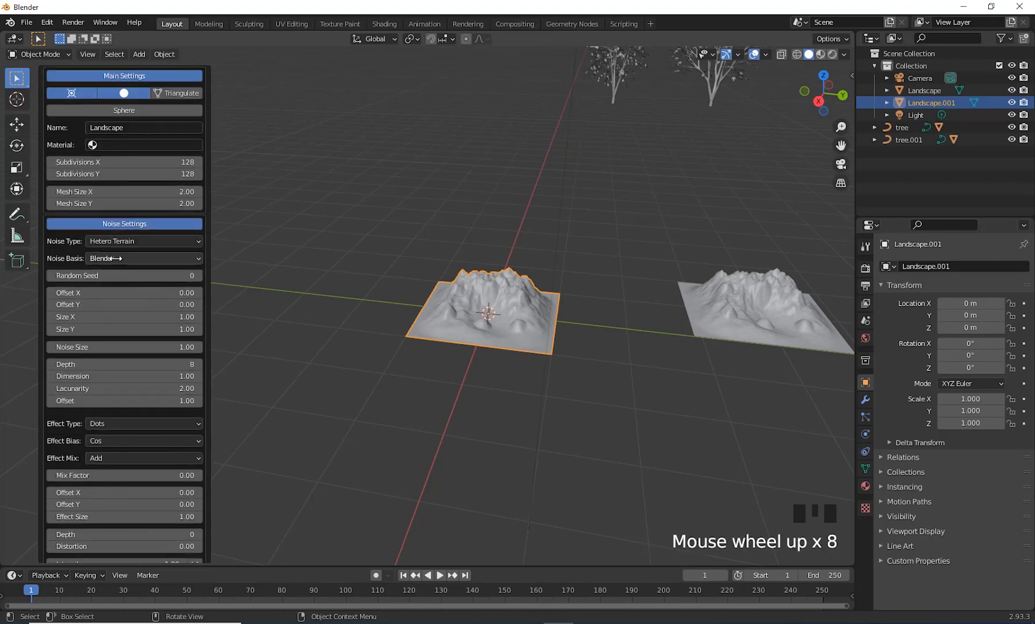
# - Set the new landscape's Noise Type to Turbulence and examine the reshaped surface up close
pyautogui.click(132, 300)
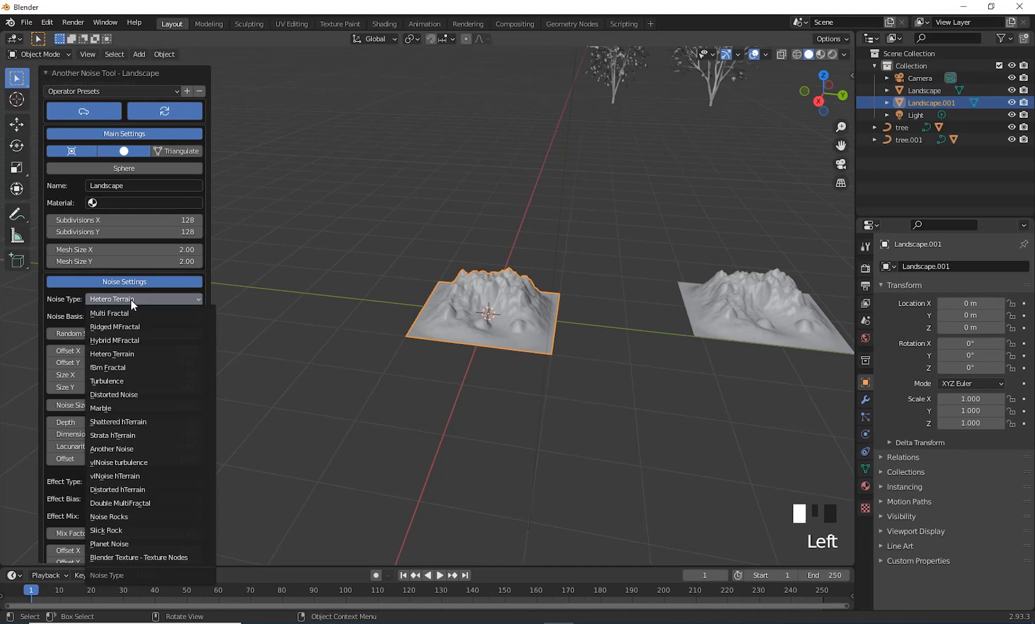
pyautogui.click(114, 384)
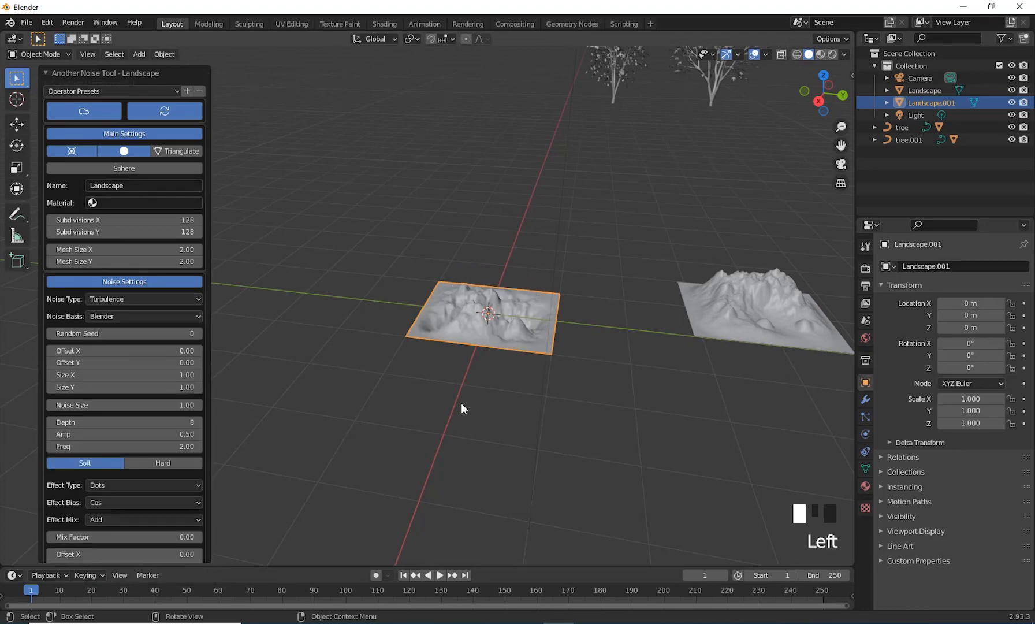
pyautogui.moveTo(460, 402)
pyautogui.mouseDown(button='middle')
pyautogui.moveTo(437, 392)
pyautogui.moveTo(502, 371)
pyautogui.moveTo(480, 401)
pyautogui.mouseUp(button='middle')
pyautogui.scroll(3, 438, 396)
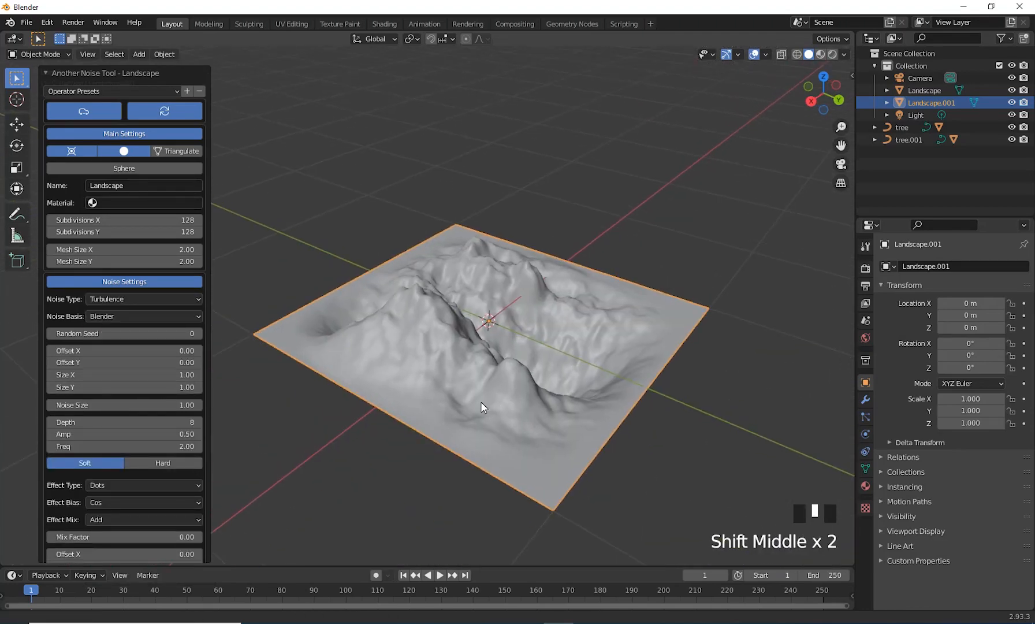
pyautogui.scroll(9, 133, 128)
# - Apply the large terrain operator preset to the new landscape
pyautogui.click(130, 92)
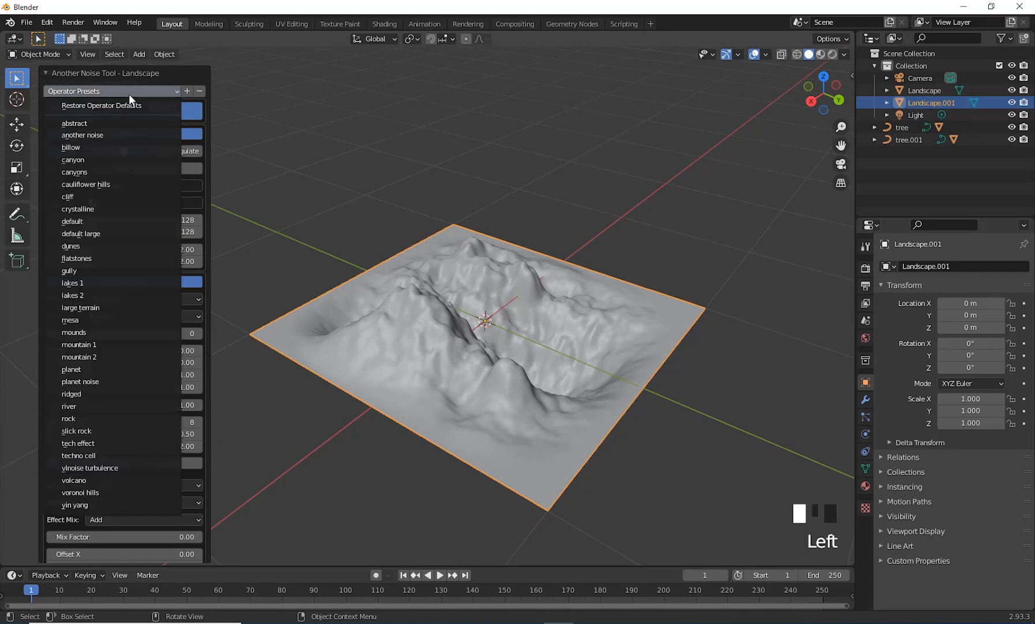
pyautogui.click(102, 308)
pyautogui.moveTo(622, 355); pyautogui.dragTo(608, 356, button='middle')
pyautogui.scroll(-9, 608, 356)
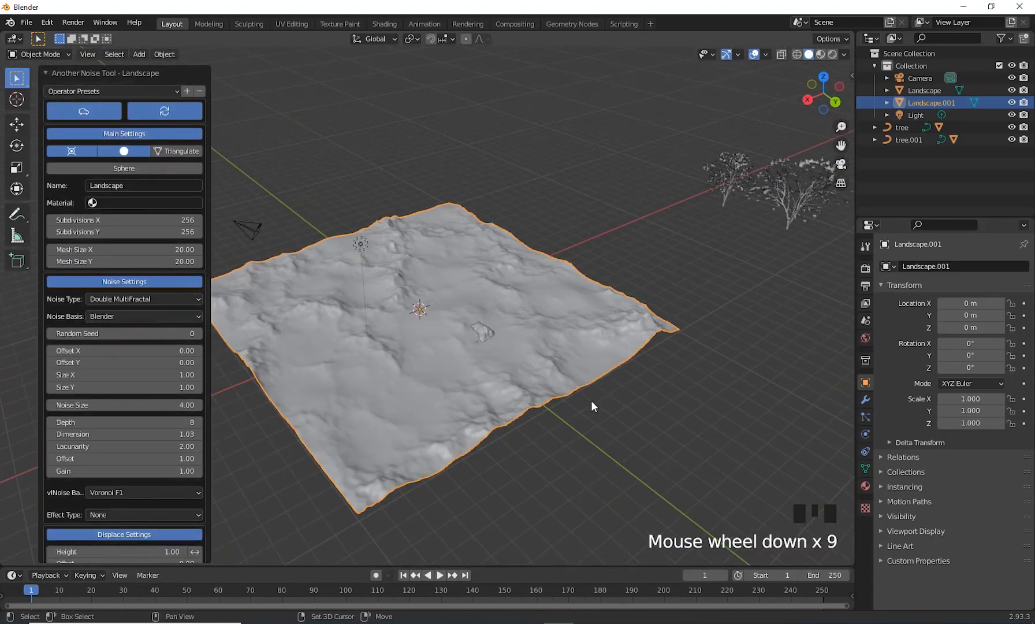
pyautogui.keyDown('shift'); pyautogui.moveTo(592, 402); pyautogui.dragTo(405, 419, button='middle'); pyautogui.keyUp('shift')
pyautogui.scroll(4, 607, 386)
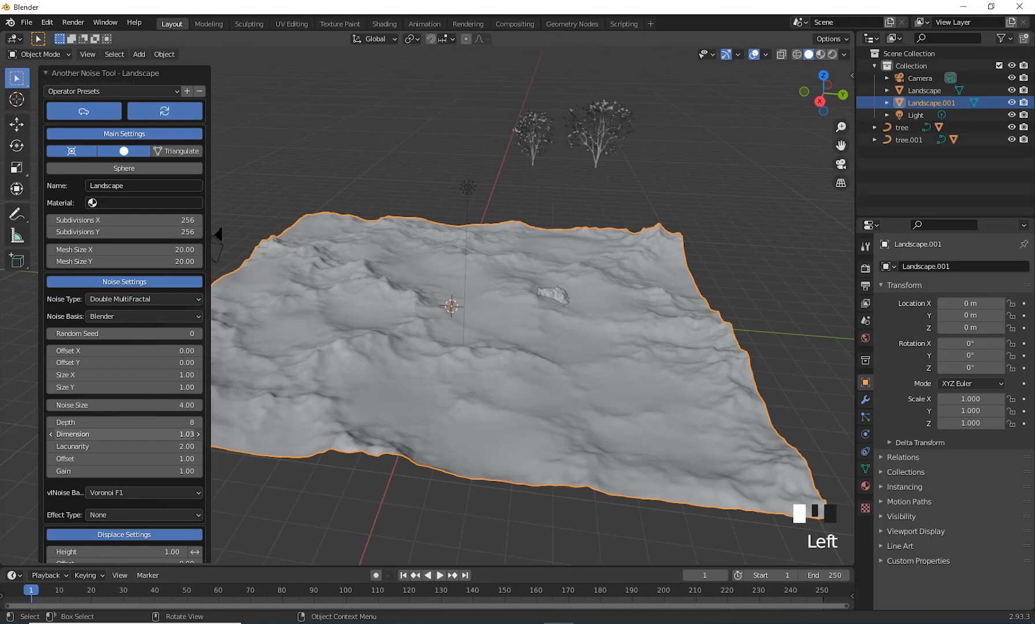
# - Set the large terrain's noise Dimension to 2.00
pyautogui.moveTo(124, 433); pyautogui.dragTo(184, 434)
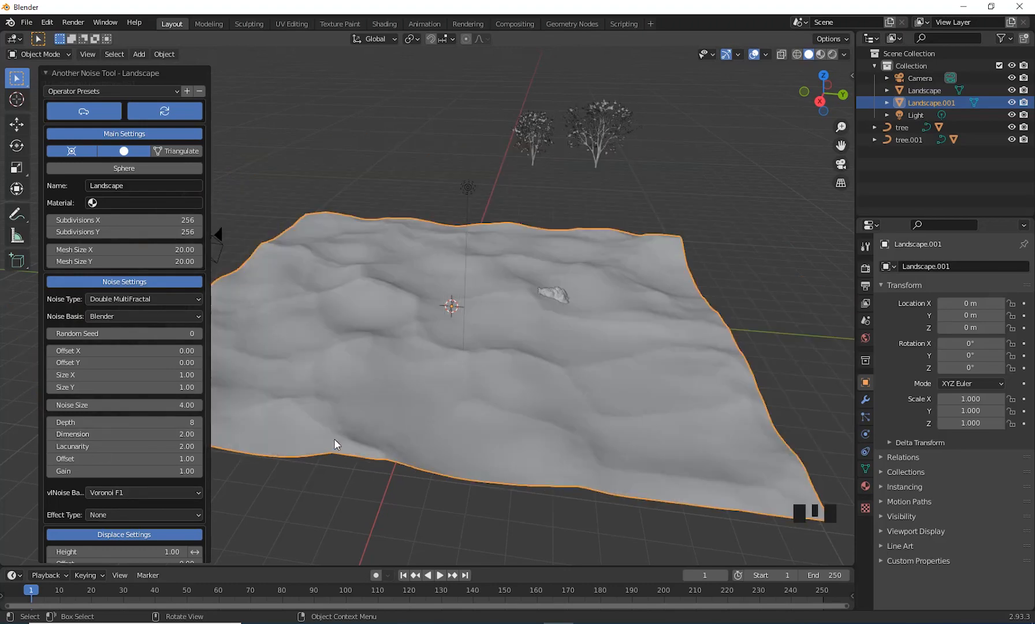
pyautogui.moveTo(334, 436); pyautogui.dragTo(332, 437, button='middle')
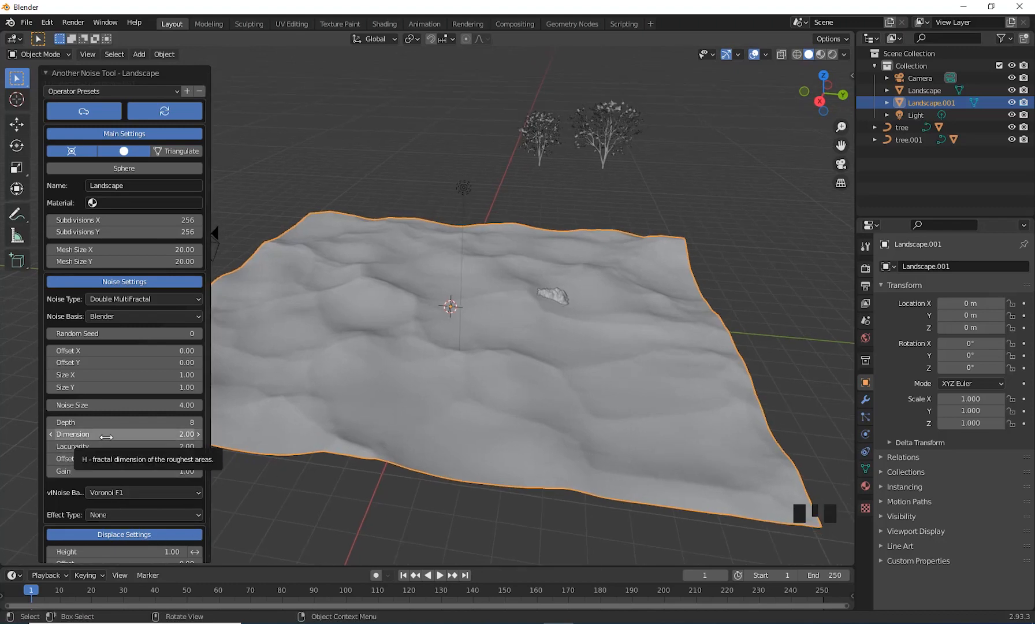
pyautogui.moveTo(553, 335); pyautogui.dragTo(575, 412, button='middle')
# - Select the small mountain landscape sunk in the large terrain and raise it about 0.36 m along Z
pyautogui.click(511, 341)
pyautogui.scroll(-2, 597, 357)
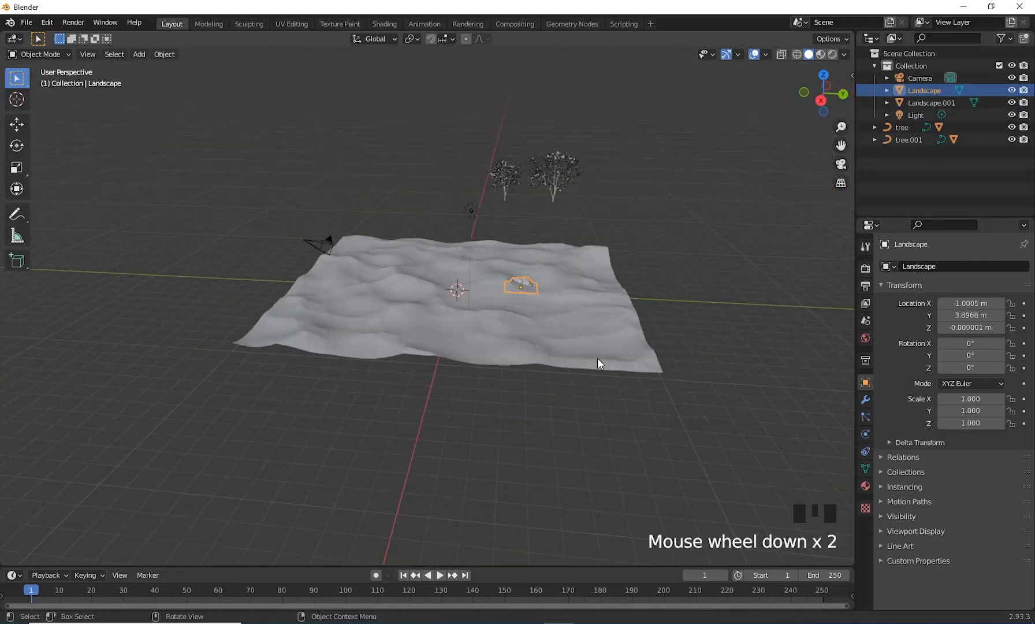
pyautogui.keyDown('shift'); pyautogui.moveTo(598, 357); pyautogui.dragTo(596, 363, button='middle'); pyautogui.keyUp('shift')
pyautogui.scroll(3, 624, 379)
pyautogui.keyDown('shift'); pyautogui.moveTo(653, 391); pyautogui.dragTo(731, 395, button='middle'); pyautogui.keyUp('shift')
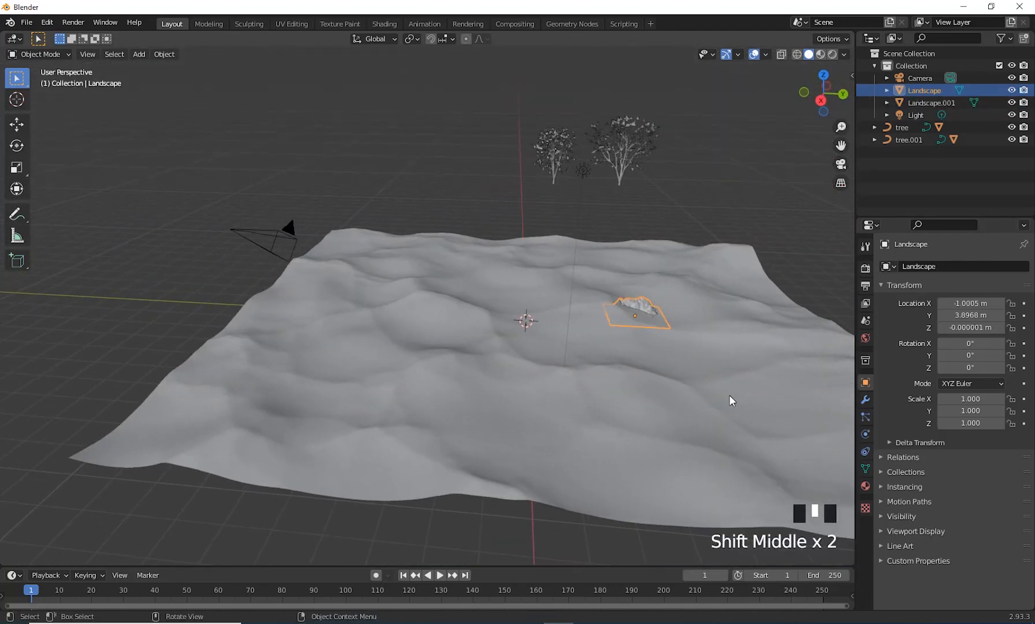
pyautogui.press('g')
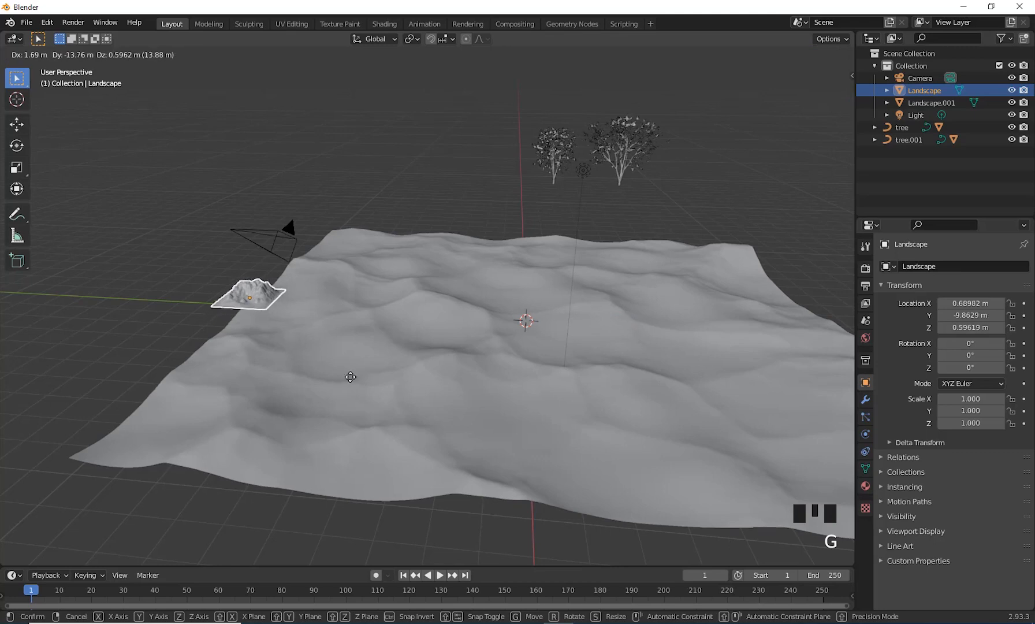
pyautogui.press('z')
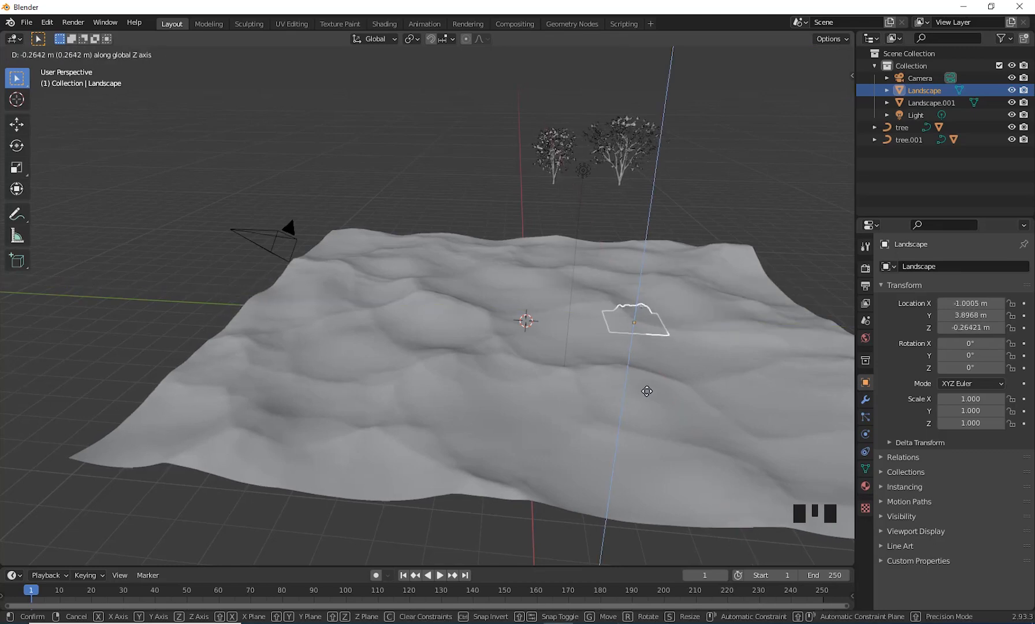
pyautogui.click(652, 375)
# - Move the small mountain to a corner of the large terrain and scale it up by about 4.35
pyautogui.scroll(-2, 494, 412)
pyautogui.moveTo(494, 413); pyautogui.dragTo(519, 407, button='middle')
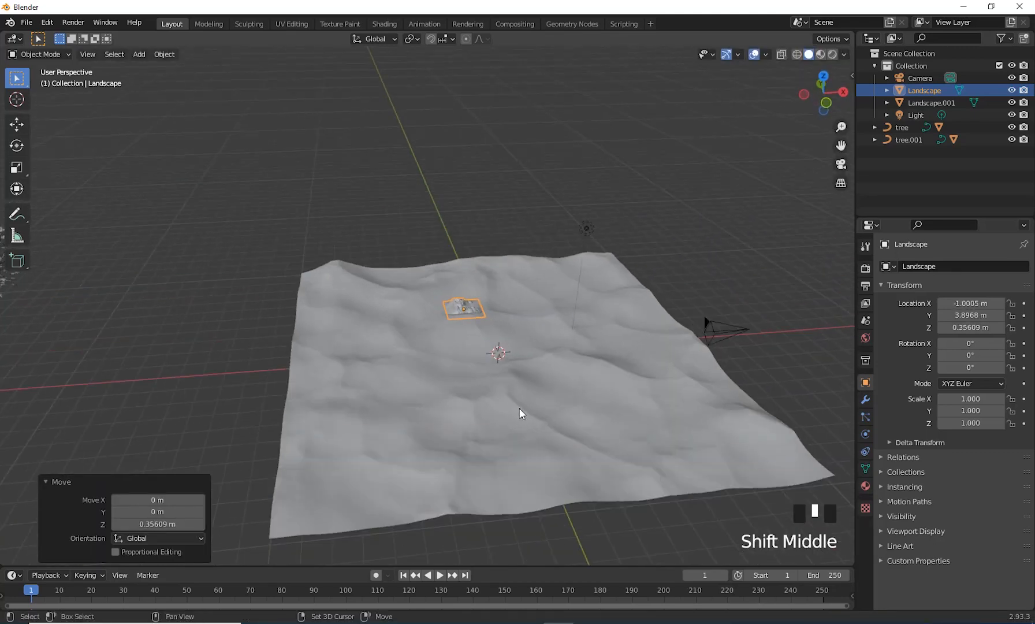
pyautogui.scroll(2, 433, 404)
pyautogui.keyDown('shift'); pyautogui.moveTo(435, 405); pyautogui.dragTo(631, 415, button='middle'); pyautogui.keyUp('shift')
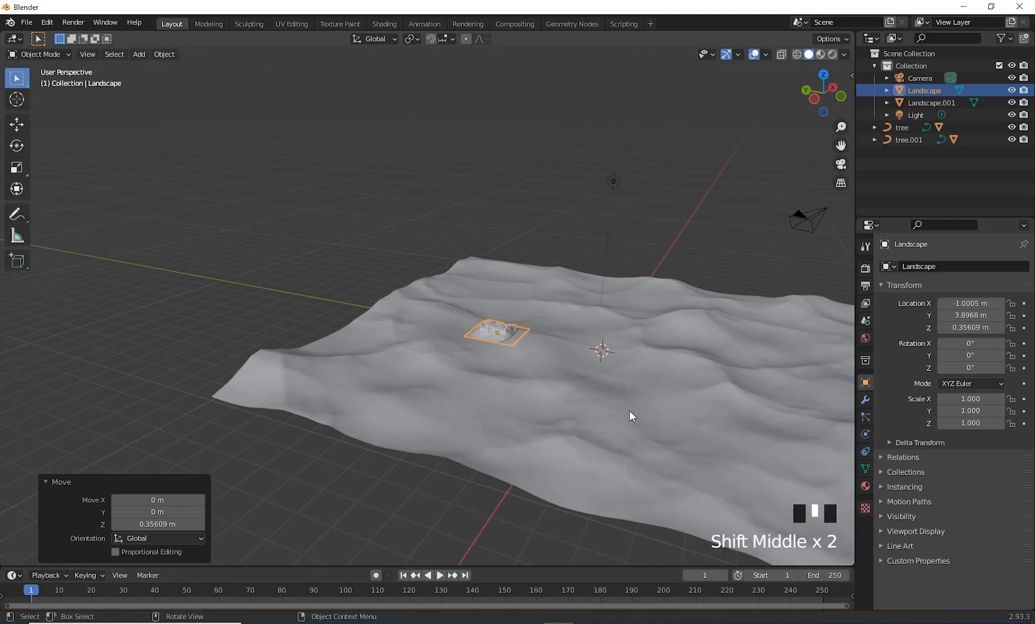
pyautogui.press('g')
pyautogui.click(444, 420)
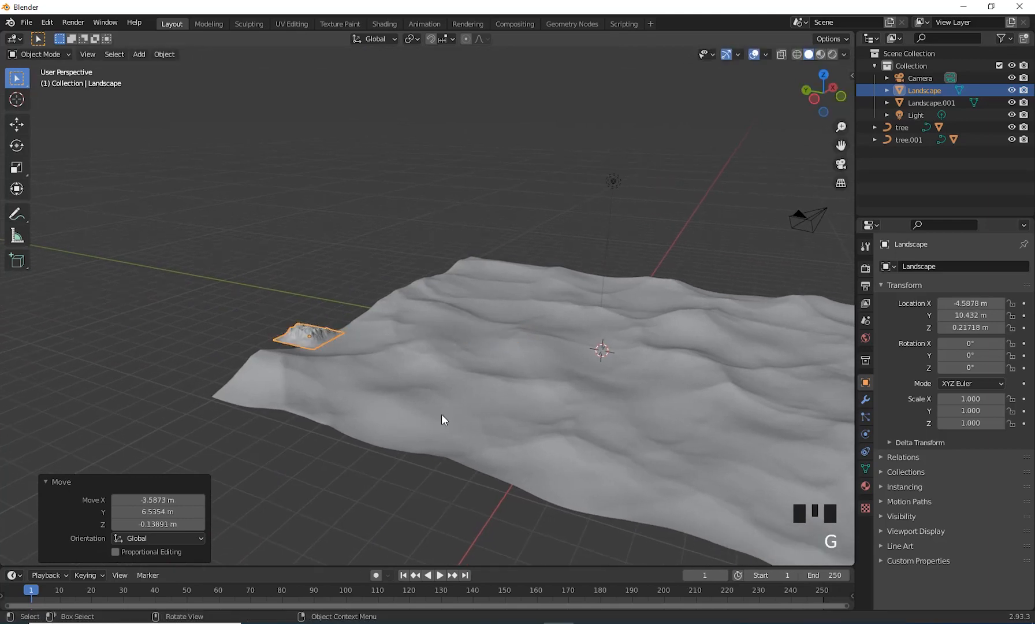
pyautogui.press('s')
pyautogui.click(378, 367)
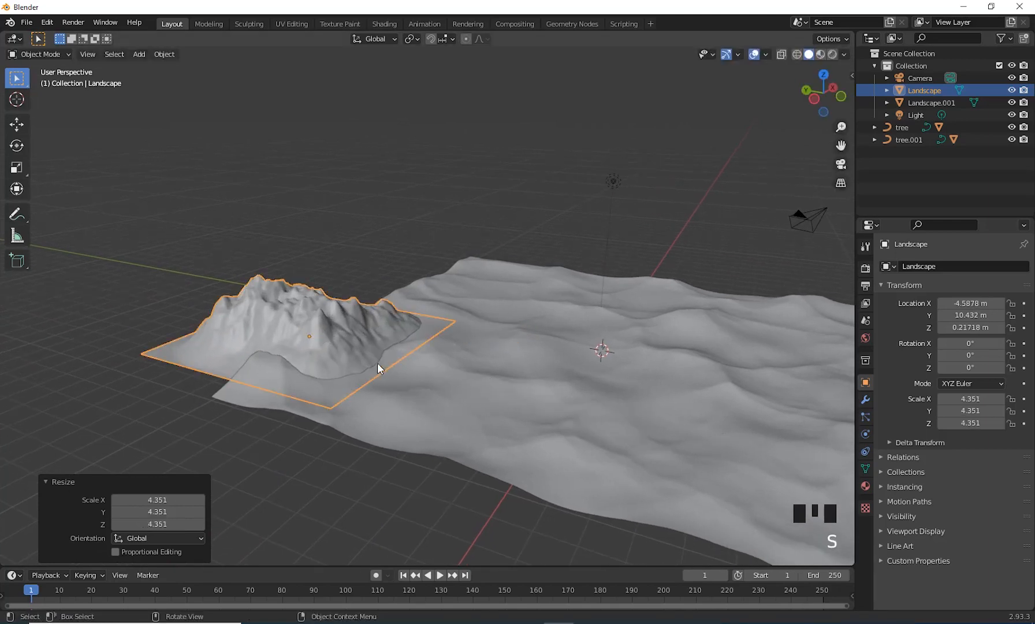
# - In top view, shift the mountain outward over the terrain corner by about -5.06 m in X and 0.71 m in Y
pyautogui.moveTo(378, 368); pyautogui.dragTo(352, 291, button='middle')
pyautogui.scroll(-2, 328, 348)
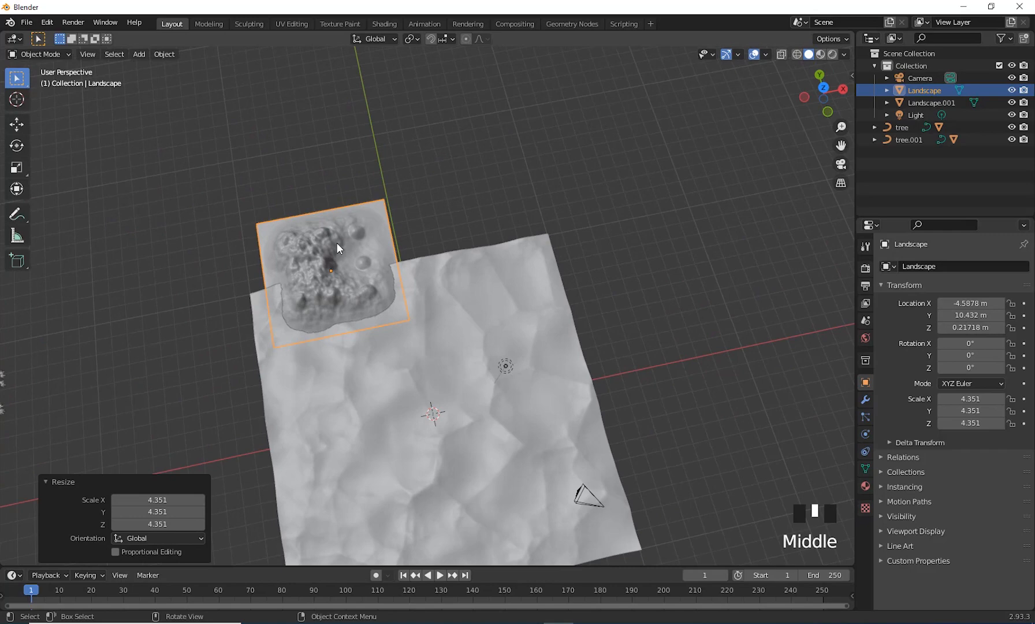
pyautogui.press('KP_7')
pyautogui.scroll(-2, 398, 344)
pyautogui.keyDown('shift'); pyautogui.moveTo(398, 344); pyautogui.dragTo(493, 444, button='middle'); pyautogui.keyUp('shift')
pyautogui.press('g')
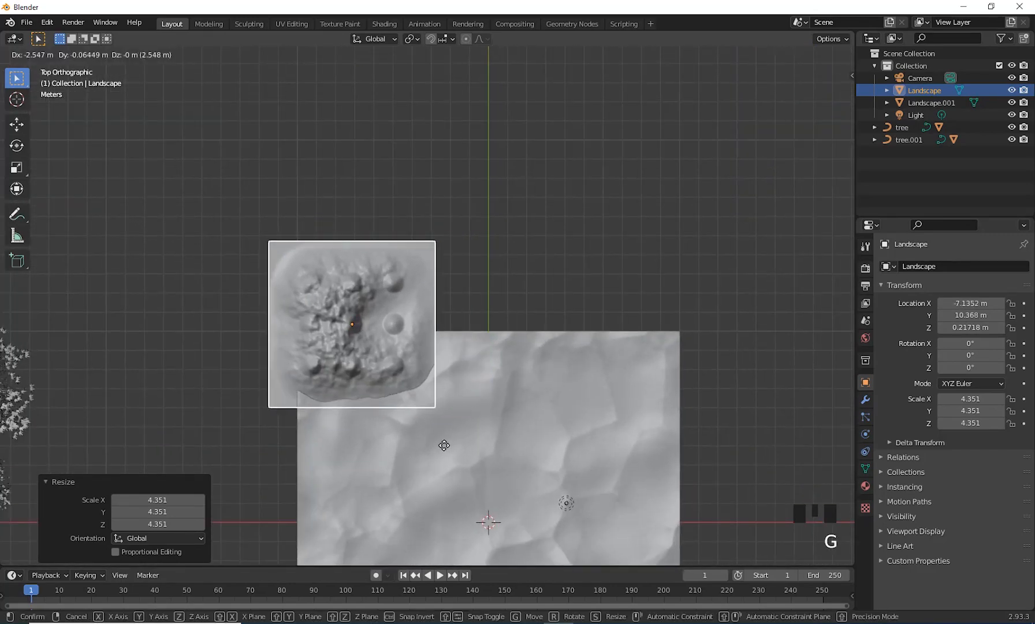
pyautogui.click(398, 429)
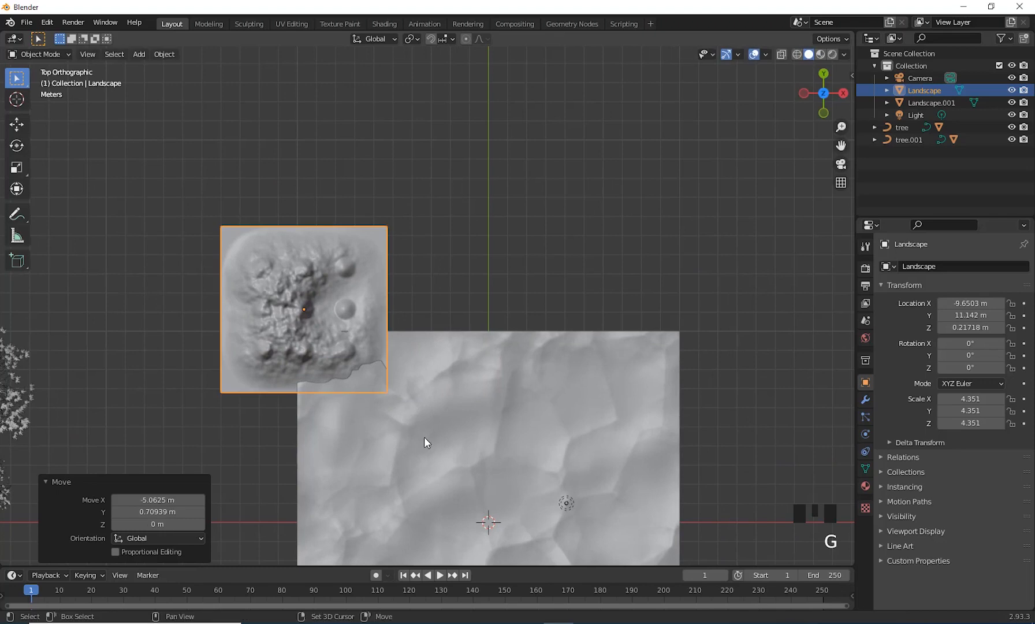
# - Duplicate the mountain and place the copy about 8.64 m in X and 3.39 m in Y from the original
pyautogui.hotkey('shift', 'd')
pyautogui.click(590, 372)
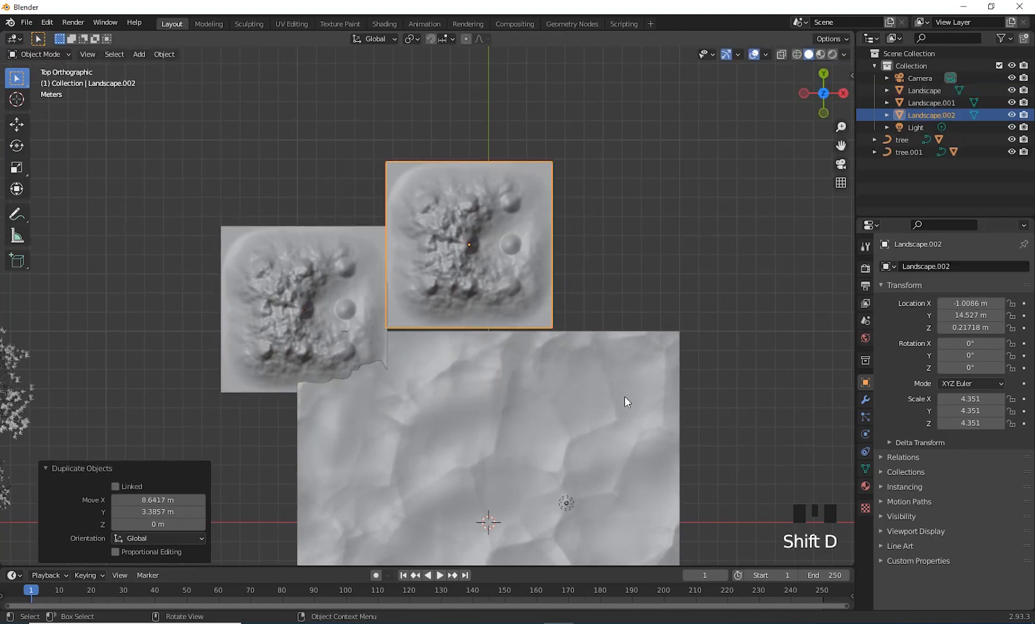
# - Rotate the duplicated mountain about -63.4° in top view and enlarge it by about 1.4
pyautogui.press('r')
pyautogui.click(658, 177)
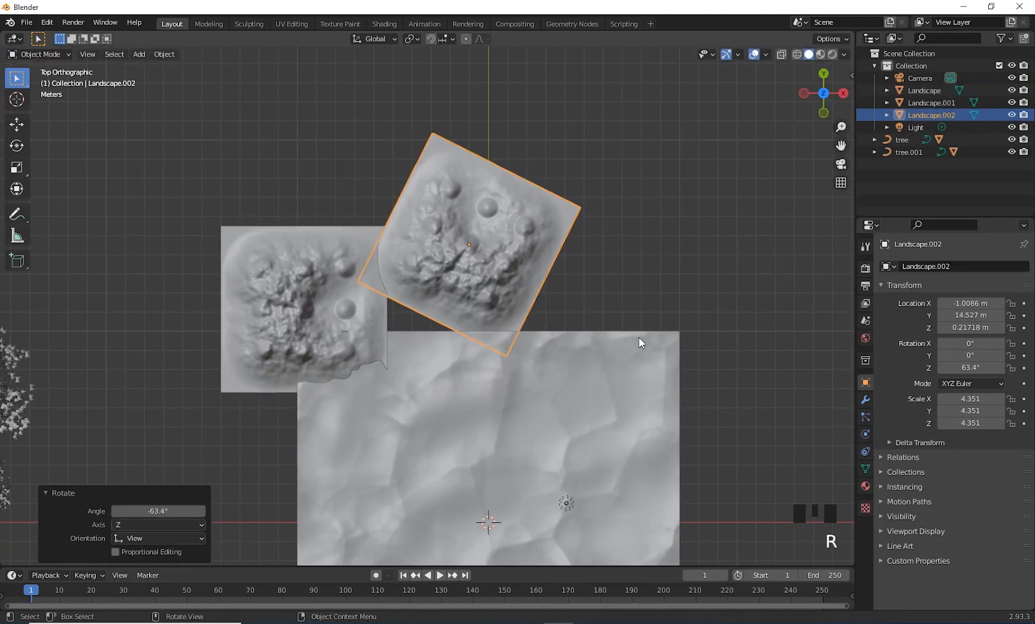
pyautogui.press('s')
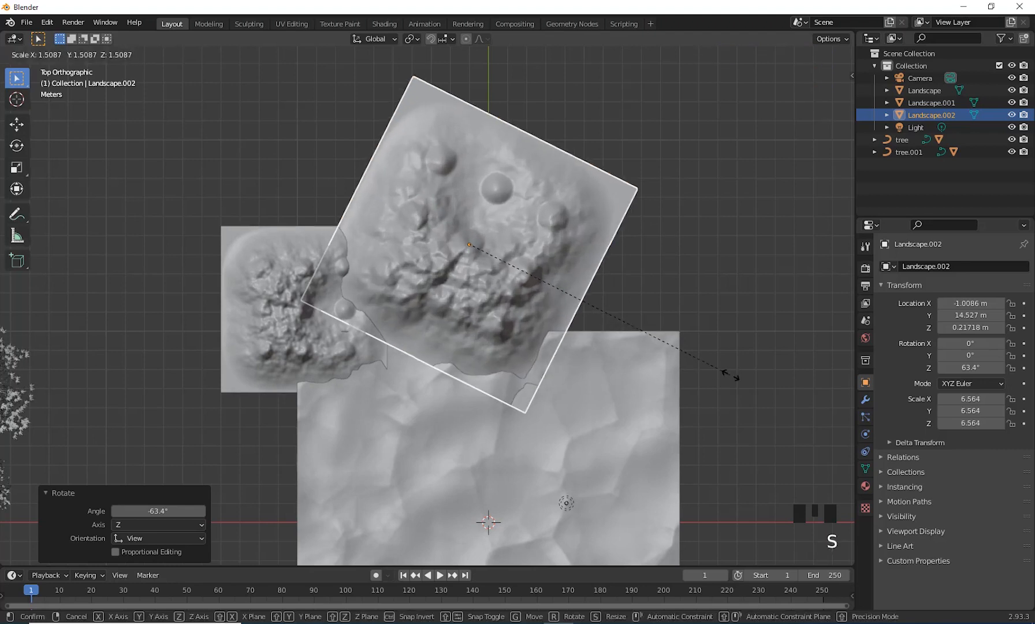
pyautogui.click(588, 374)
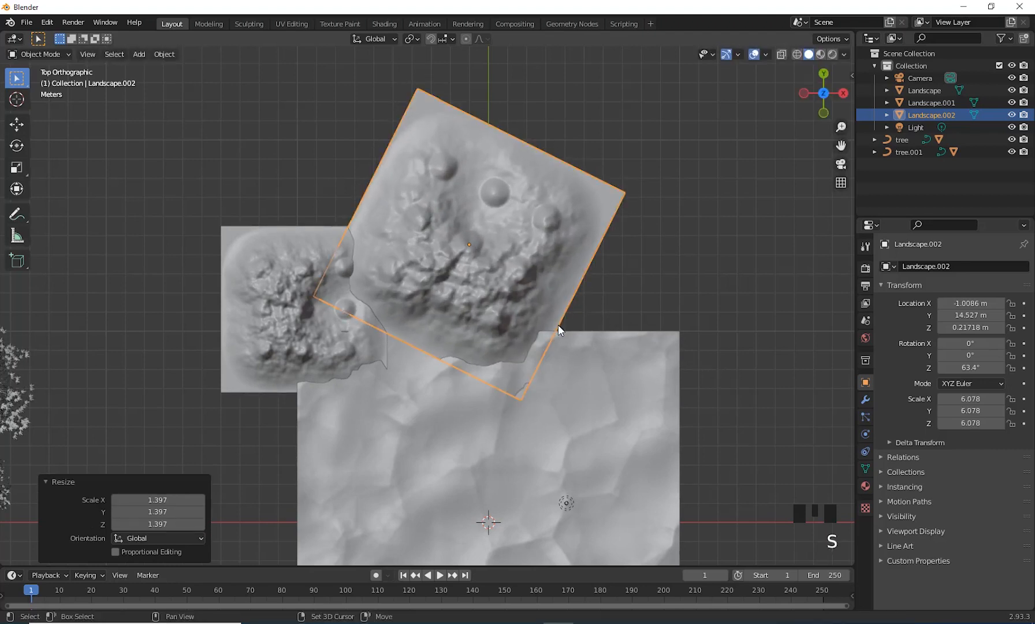
# - Duplicate the enlarged mountain, place the copy about 11.96 m in X and -2.32 m in Y away, and rotate it about 95.3°
pyautogui.hotkey('shift', 'd')
pyautogui.click(735, 346)
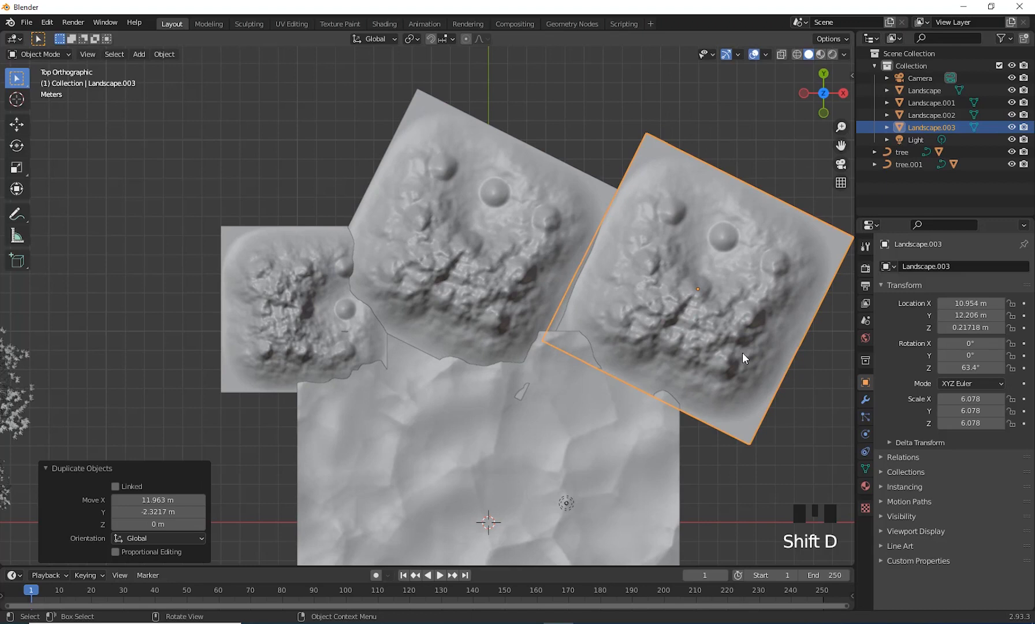
pyautogui.press('r')
pyautogui.click(455, 418)
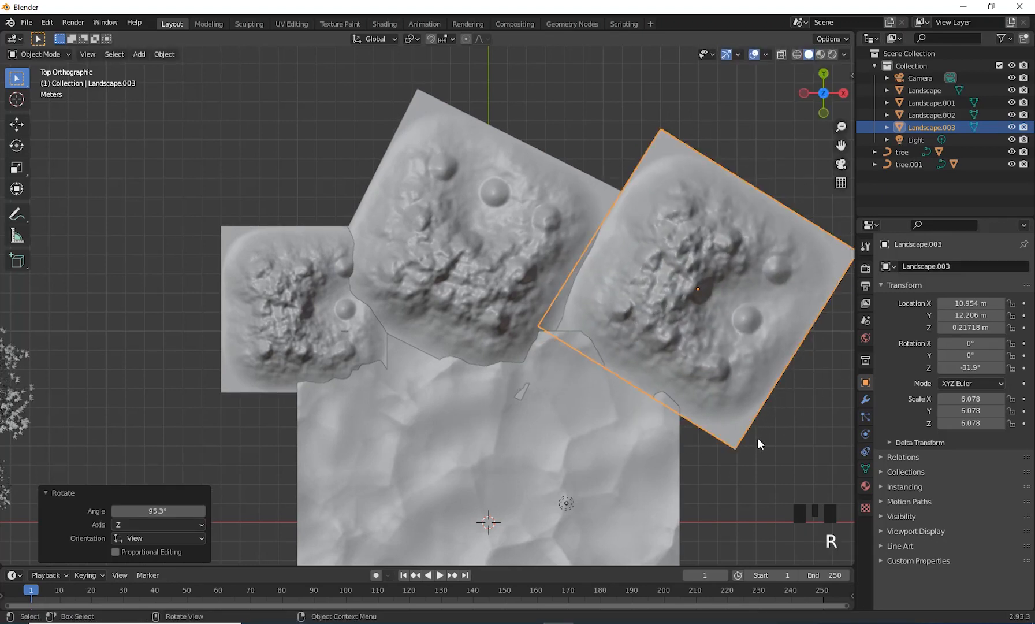
# - Move the third mountain about -2.81 m in X and scale it down by about 0.736
pyautogui.press('g')
pyautogui.click(704, 439)
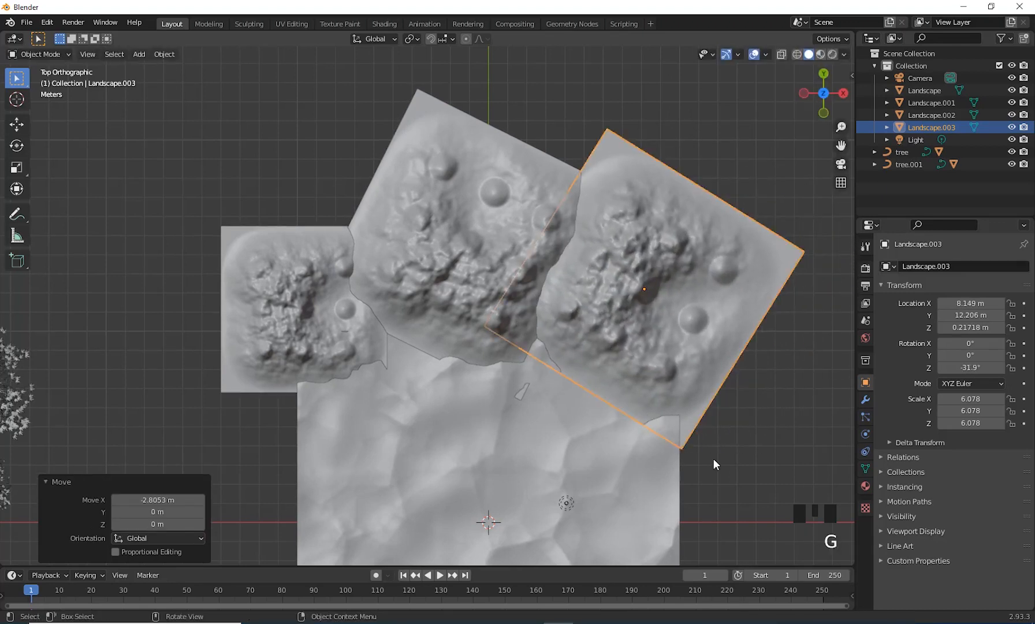
pyautogui.press('s')
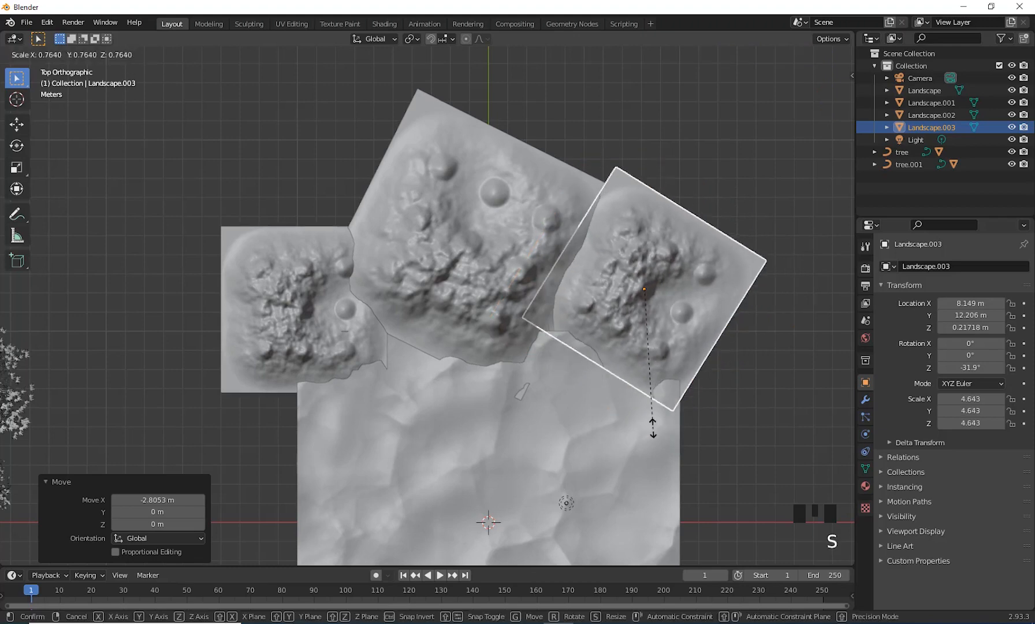
pyautogui.click(656, 426)
# - Select the large terrain and open its mesh in Edit Mode, seen from above
pyautogui.moveTo(686, 440); pyautogui.dragTo(673, 329, button='middle')
pyautogui.scroll(3, 623, 355)
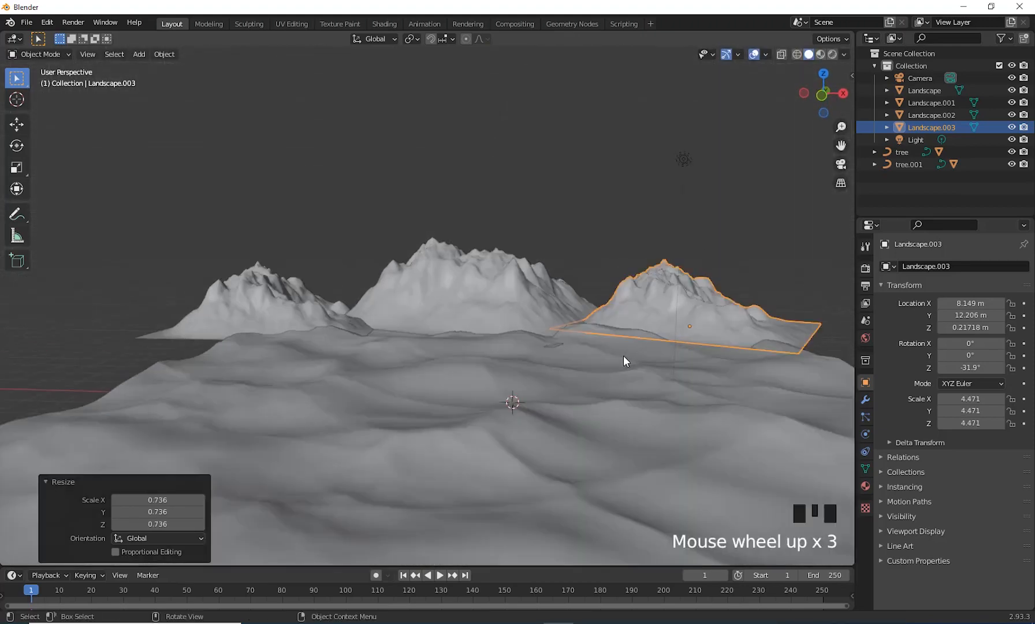
pyautogui.keyDown('shift'); pyautogui.moveTo(623, 355); pyautogui.dragTo(598, 366, button='middle'); pyautogui.keyUp('shift')
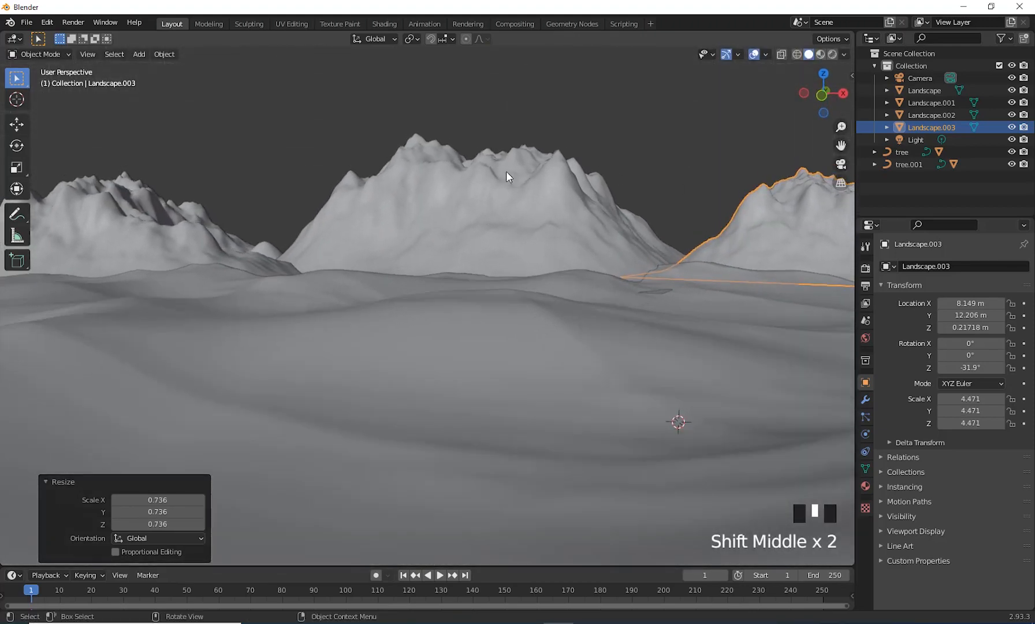
pyautogui.keyDown('shift'); pyautogui.moveTo(448, 237); pyautogui.dragTo(675, 326, button='middle'); pyautogui.keyUp('shift')
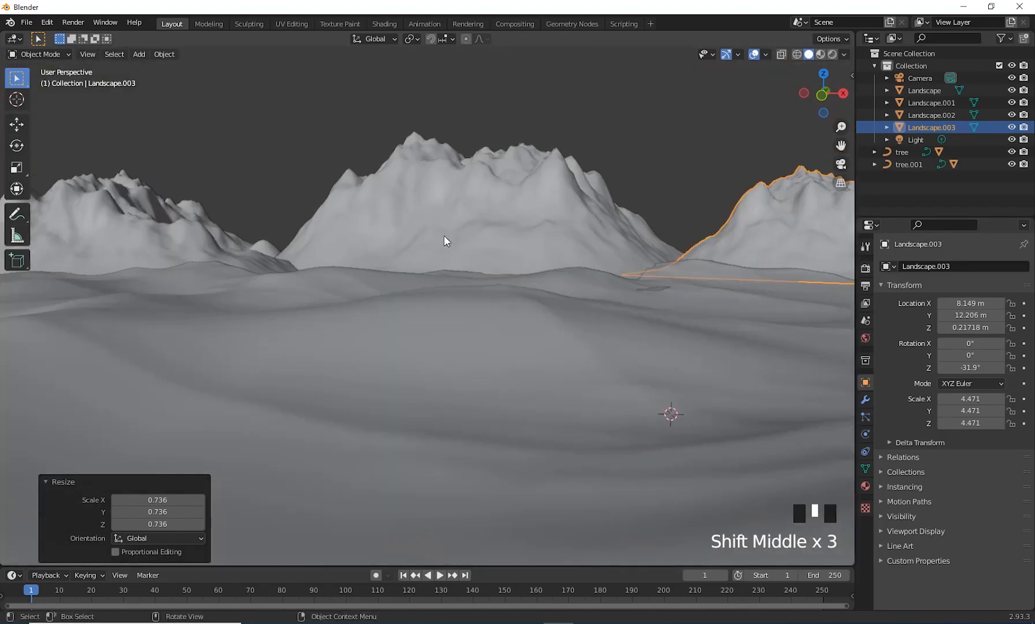
pyautogui.keyDown('shift'); pyautogui.moveTo(525, 382); pyautogui.dragTo(664, 385, button='middle'); pyautogui.keyUp('shift')
pyautogui.scroll(-2, 683, 397)
pyautogui.click(417, 350)
pyautogui.scroll(-3, 515, 354)
pyautogui.moveTo(515, 354); pyautogui.dragTo(415, 346, button='middle')
pyautogui.press('Tab')
pyautogui.scroll(4, 562, 387)
pyautogui.scroll(-6, 508, 352)
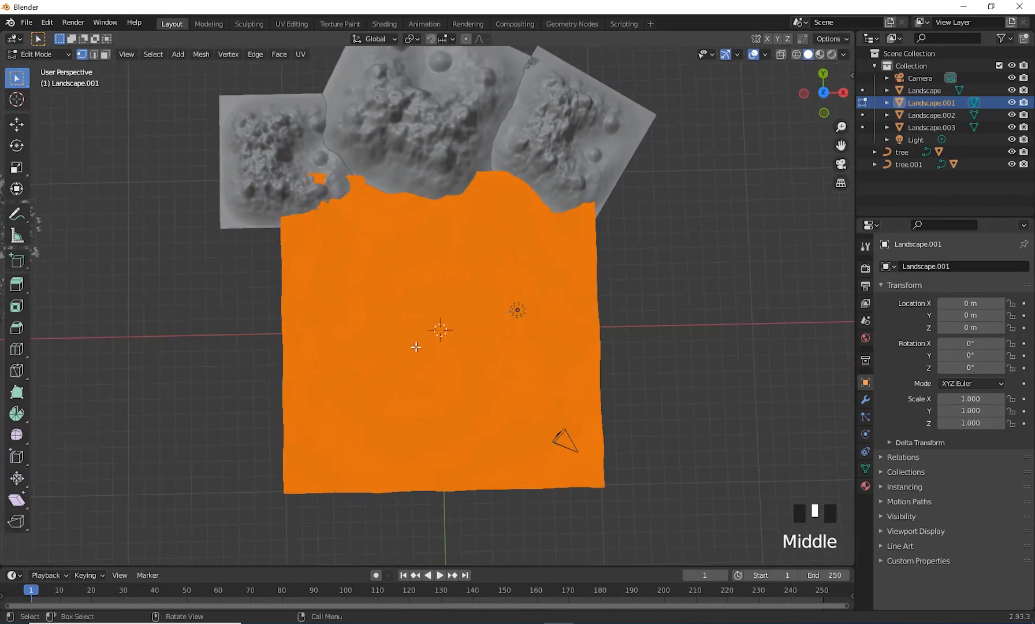
# - Lasso-select an irregular area of vertices covering the middle of the large terrain
pyautogui.middleClick(380, 317)
pyautogui.click(28, 81)
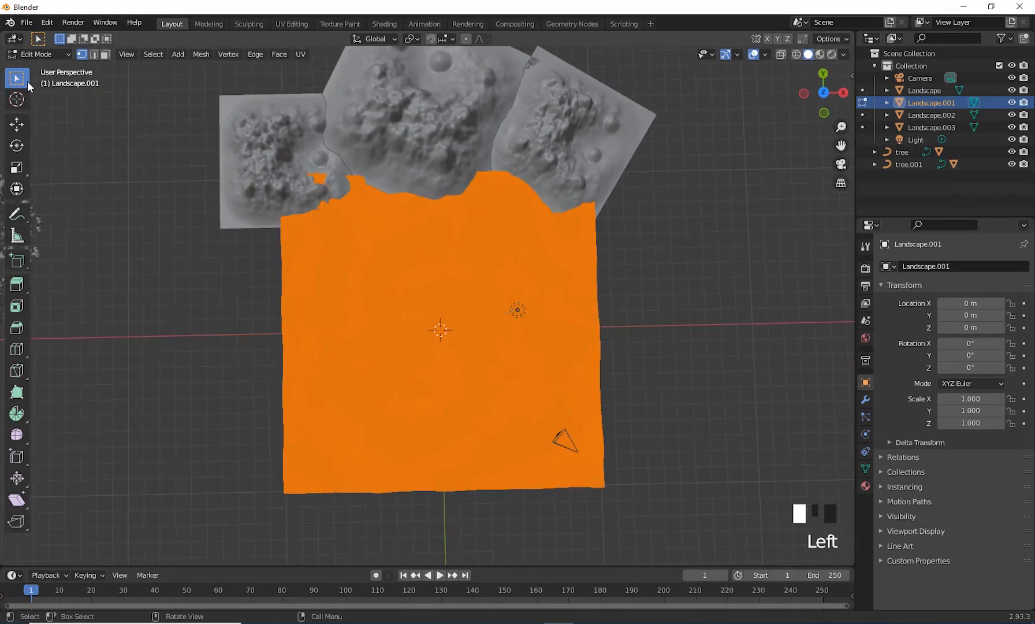
pyautogui.moveTo(28, 81); pyautogui.dragTo(67, 154)
pyautogui.moveTo(347, 282)
pyautogui.mouseDown()
pyautogui.moveTo(402, 239)
pyautogui.moveTo(515, 295)
pyautogui.moveTo(523, 370)
pyautogui.moveTo(468, 429)
pyautogui.moveTo(392, 460)
pyautogui.moveTo(332, 304)
pyautogui.moveTo(345, 285)
pyautogui.mouseUp()
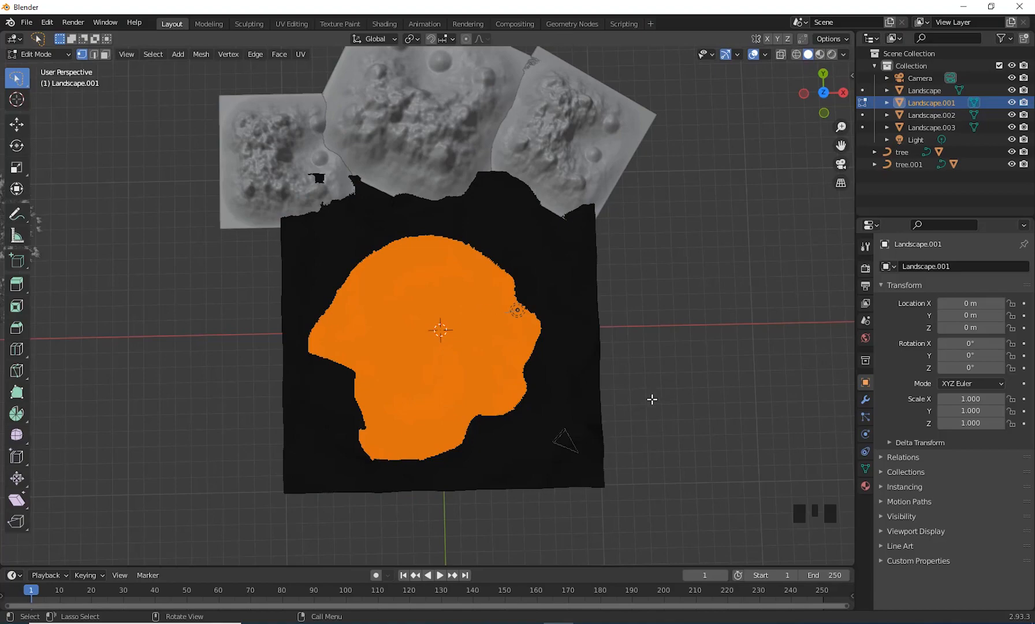
# - Flatten the selected central area by scaling it along Z by about 0.281
pyautogui.moveTo(652, 399); pyautogui.dragTo(565, 404, button='middle')
pyautogui.scroll(3, 651, 300)
pyautogui.press('s')
pyautogui.press('z')
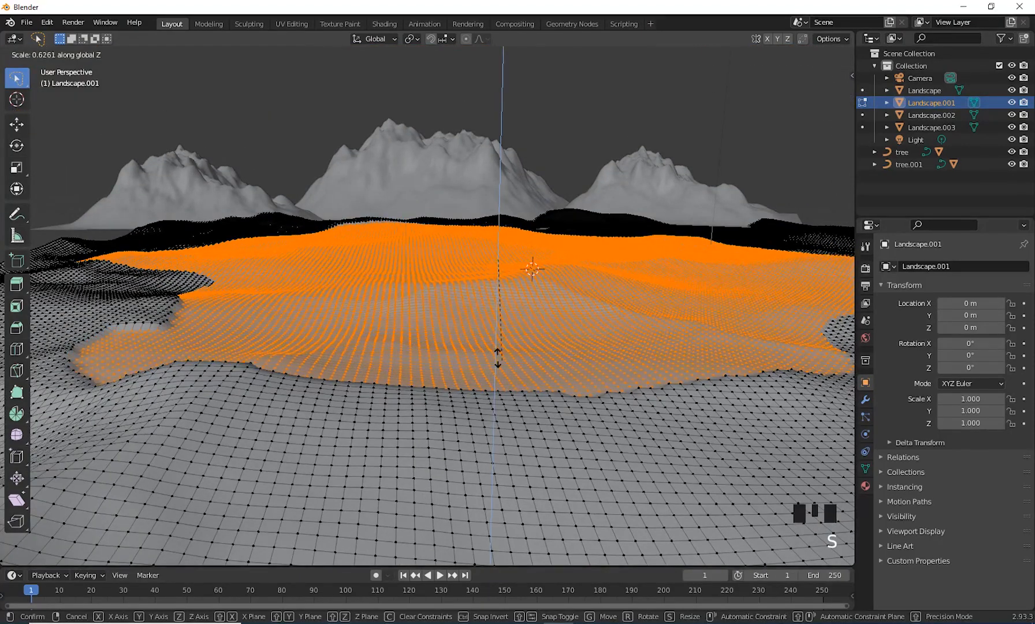
pyautogui.click(492, 304)
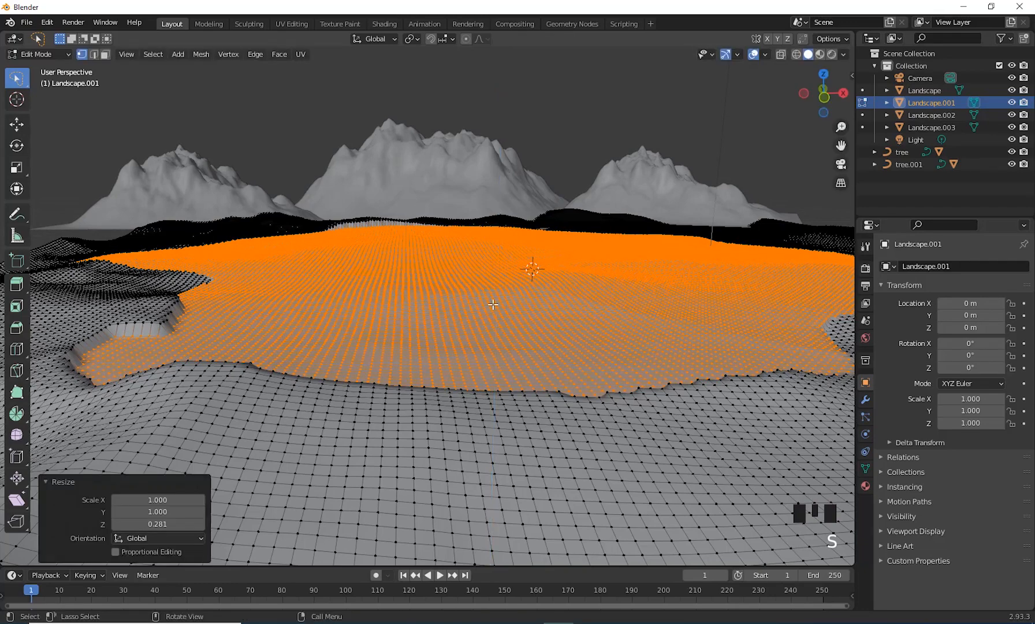
# - Deselect the terrain's vertices and return to Object Mode
pyautogui.moveTo(492, 304); pyautogui.dragTo(536, 354, button='middle')
pyautogui.click(681, 485)
pyautogui.moveTo(682, 485); pyautogui.dragTo(626, 474, button='middle')
pyautogui.scroll(2, 626, 473)
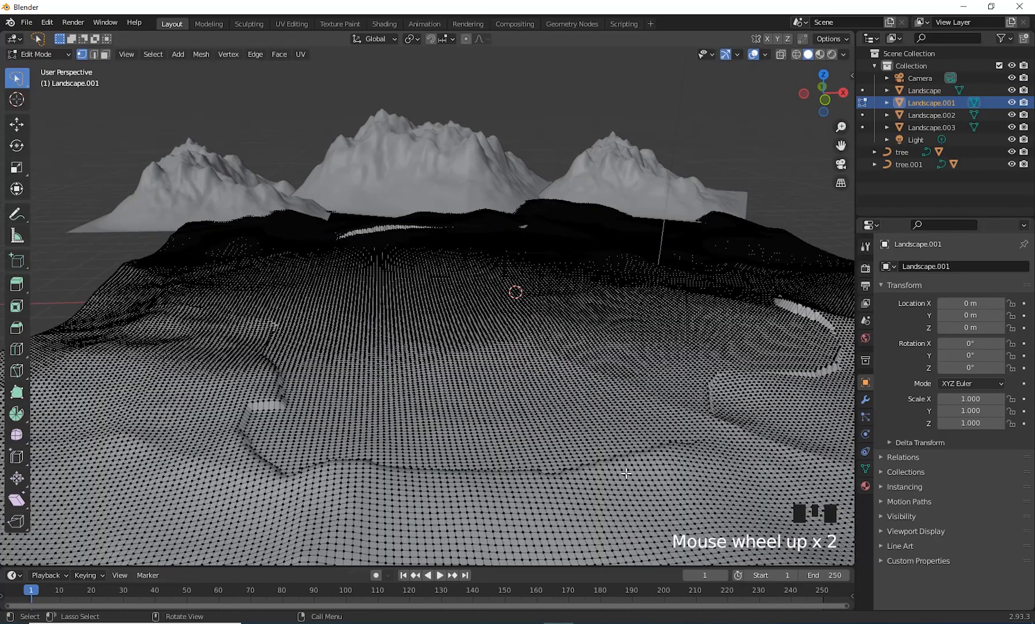
pyautogui.press('Tab')
# - Examine the flattened terrain area and its edges against the mountains from close up and from farther away
pyautogui.scroll(-2, 633, 422)
pyautogui.scroll(1, 599, 421)
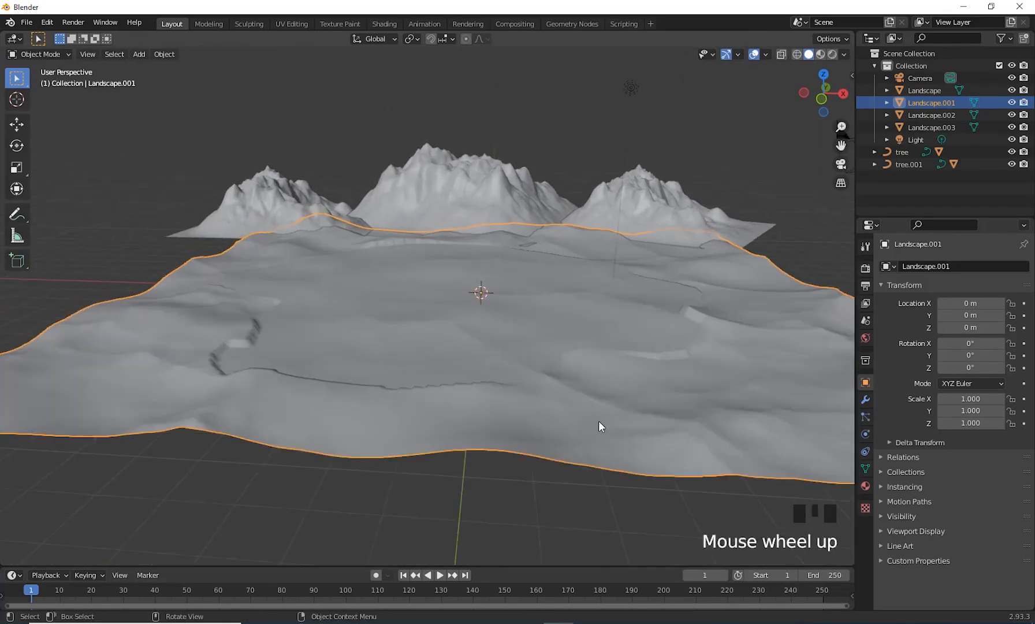
pyautogui.keyDown('shift'); pyautogui.moveTo(599, 421); pyautogui.dragTo(487, 362, button='middle'); pyautogui.keyUp('shift')
pyautogui.keyDown('shift'); pyautogui.moveTo(705, 380); pyautogui.dragTo(635, 433, button='middle'); pyautogui.keyUp('shift')
pyautogui.scroll(2, 672, 398)
pyautogui.scroll(1, 650, 393)
pyautogui.keyDown('shift'); pyautogui.moveTo(668, 347); pyautogui.dragTo(679, 434, button='middle'); pyautogui.keyUp('shift')
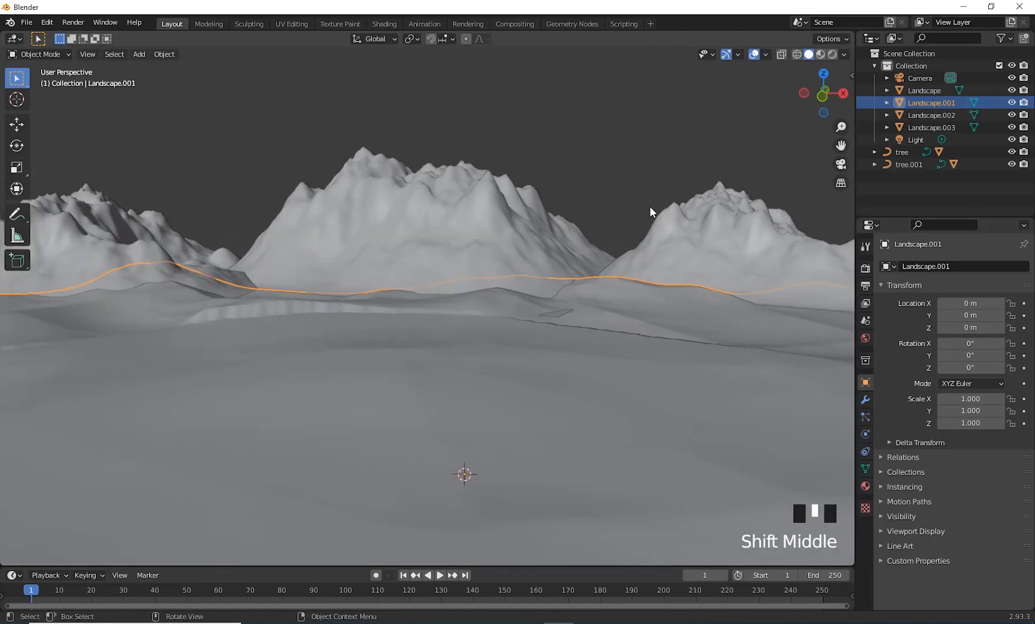
pyautogui.keyDown('shift'); pyautogui.moveTo(643, 224); pyautogui.dragTo(667, 311, button='middle'); pyautogui.keyUp('shift')
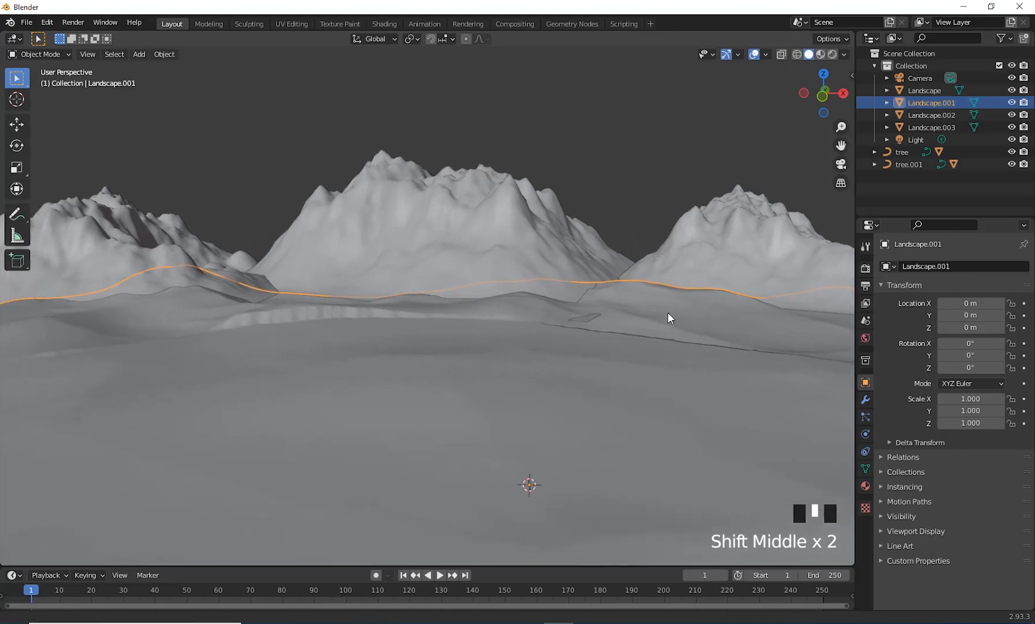
pyautogui.scroll(2, 619, 340)
pyautogui.keyDown('shift'); pyautogui.moveTo(619, 340); pyautogui.dragTo(634, 261, button='middle'); pyautogui.keyUp('shift')
pyautogui.scroll(-3, 630, 263)
pyautogui.scroll(-2, 639, 278)
pyautogui.scroll(-1, 570, 332)
pyautogui.scroll(-5, 571, 332)
pyautogui.moveTo(541, 337); pyautogui.dragTo(539, 364, button='middle')
pyautogui.keyDown('shift'); pyautogui.moveTo(540, 364); pyautogui.dragTo(538, 377, button='middle'); pyautogui.keyUp('shift')
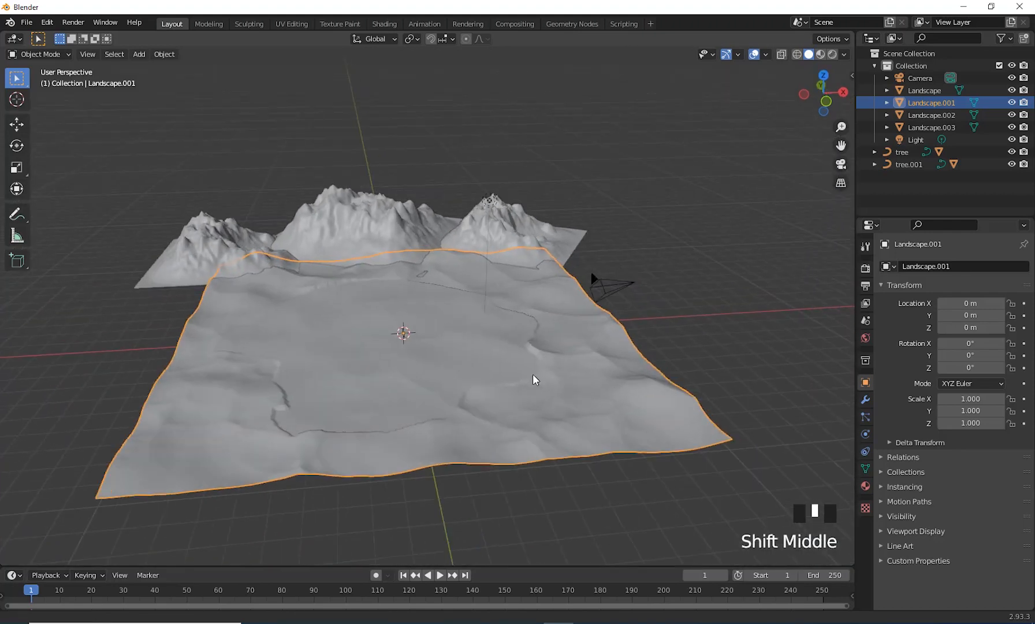
pyautogui.click(462, 352)
pyautogui.scroll(1, 456, 348)
pyautogui.keyDown('shift'); pyautogui.moveTo(456, 348); pyautogui.dragTo(709, 324, button='middle'); pyautogui.keyUp('shift')
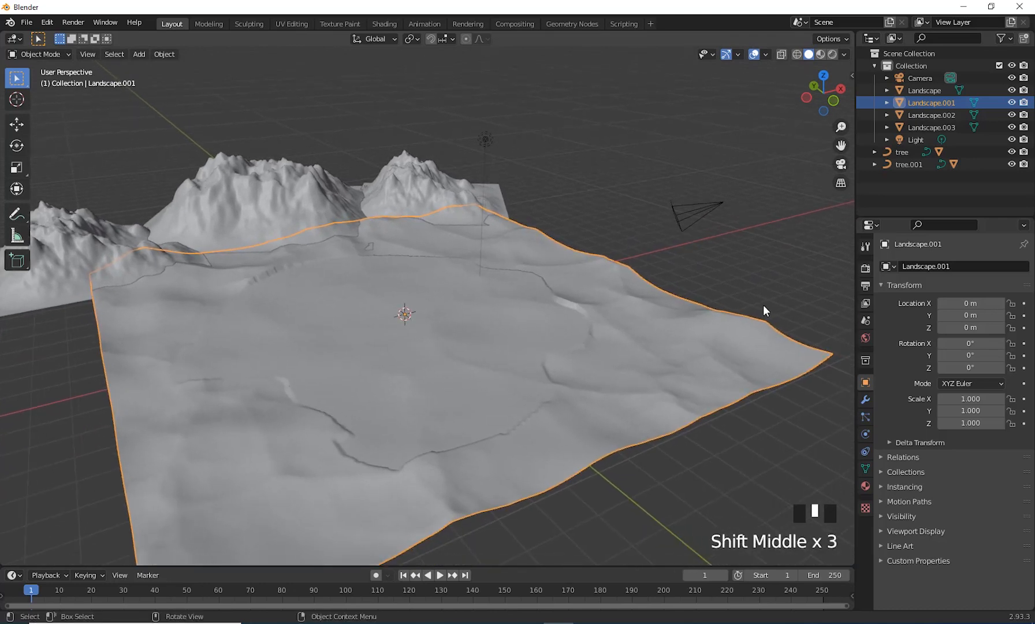
# - Move the two tree objects, tree and tree.001, into a new collection named Trees
pyautogui.click(904, 153)
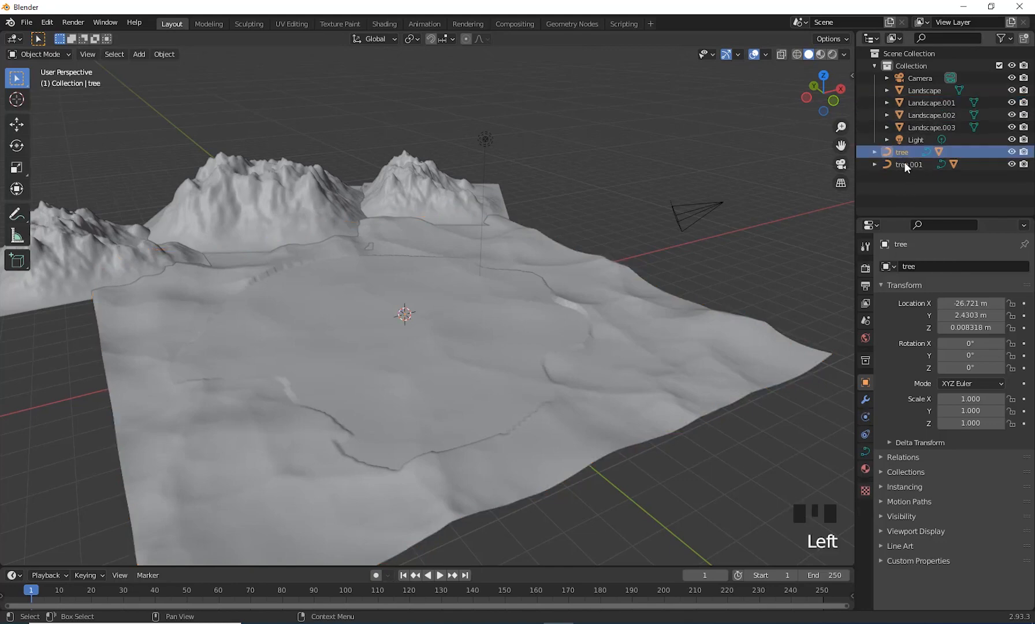
pyautogui.keyDown('shift'); pyautogui.click(904, 162); pyautogui.keyUp('shift')
pyautogui.scroll(-2, 686, 238)
pyautogui.scroll(-2, 109, 325)
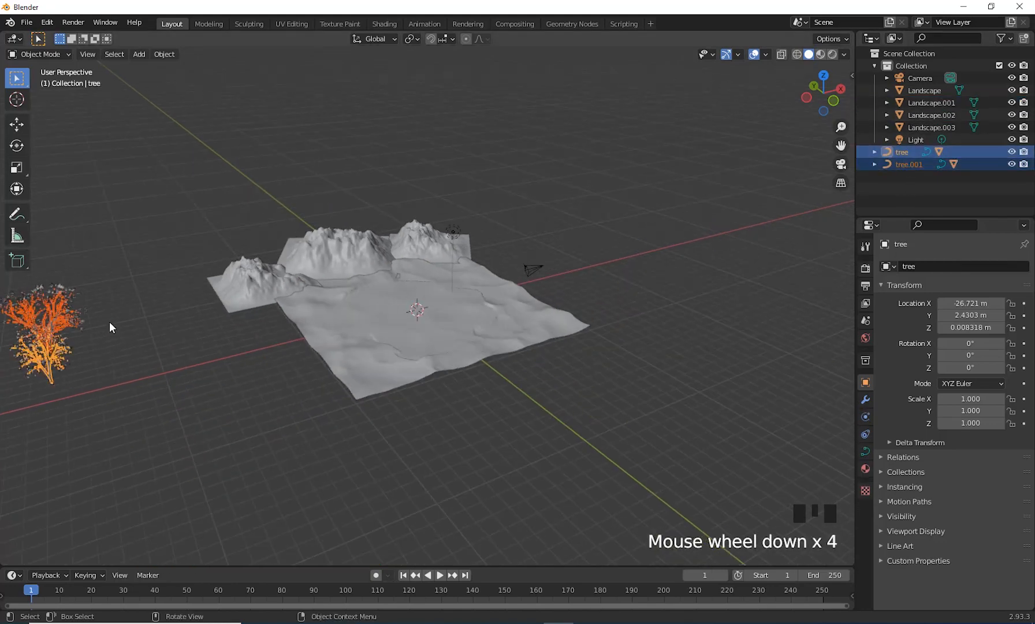
pyautogui.keyDown('shift'); pyautogui.moveTo(268, 342); pyautogui.dragTo(498, 343, button='middle'); pyautogui.keyUp('shift')
pyautogui.scroll(2, 560, 303)
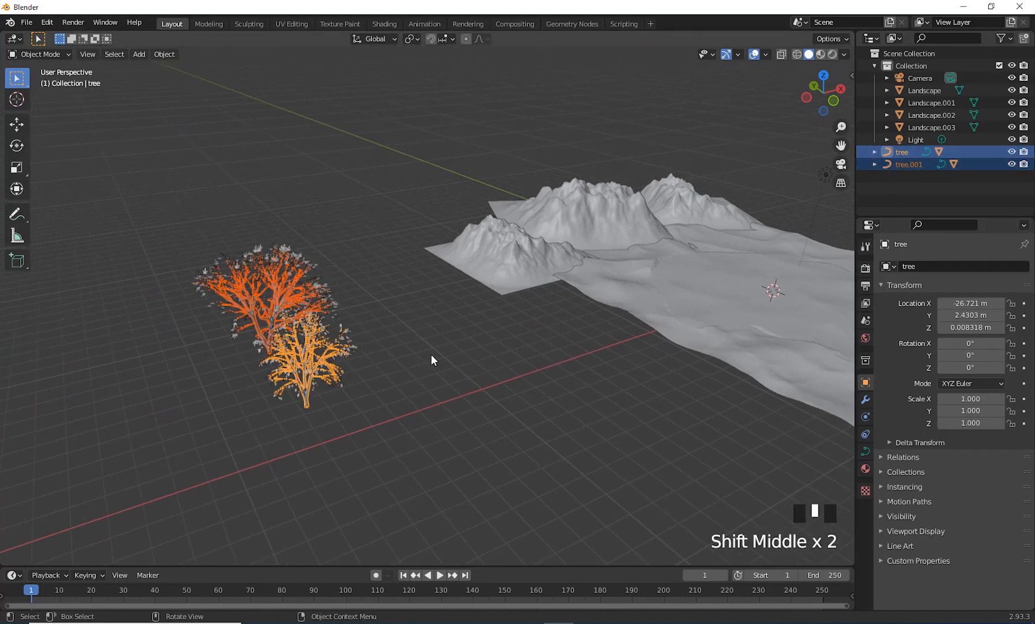
pyautogui.press('m')
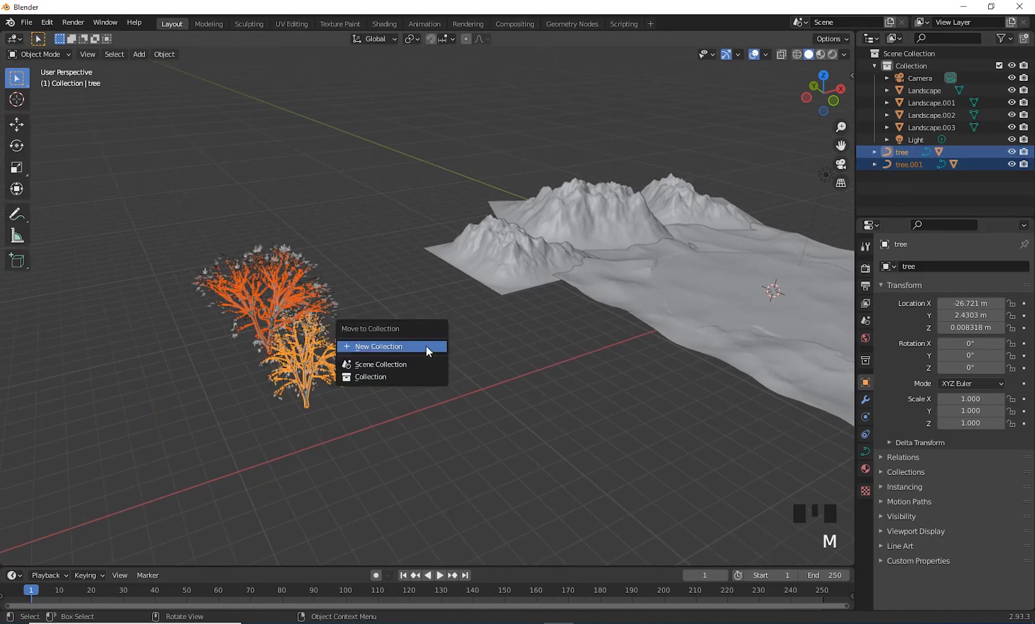
pyautogui.click(424, 345)
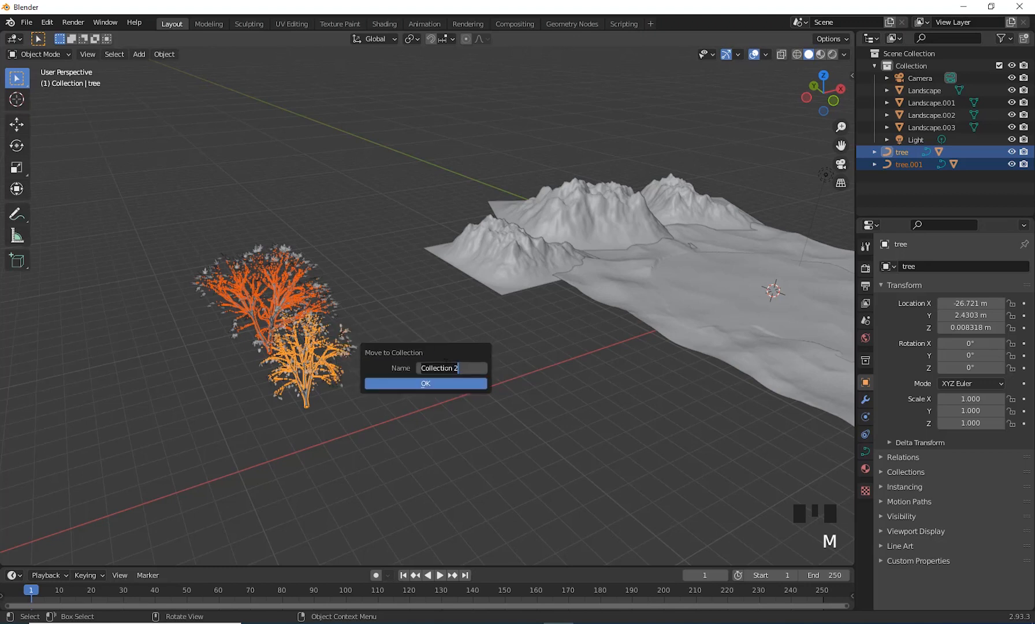
pyautogui.write('Trees')
pyautogui.press('Return')
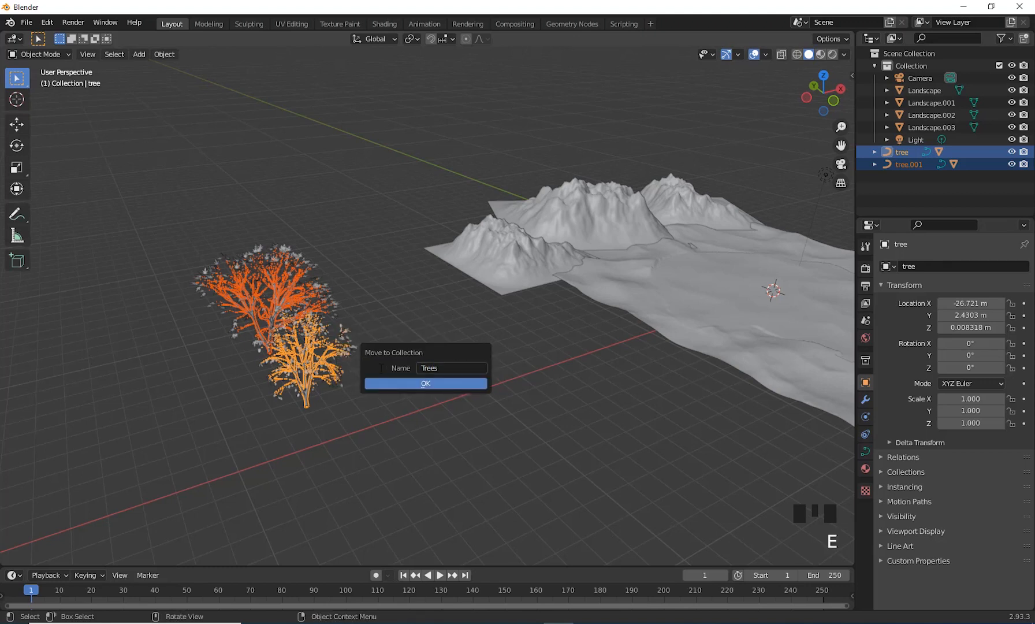
pyautogui.click(406, 386)
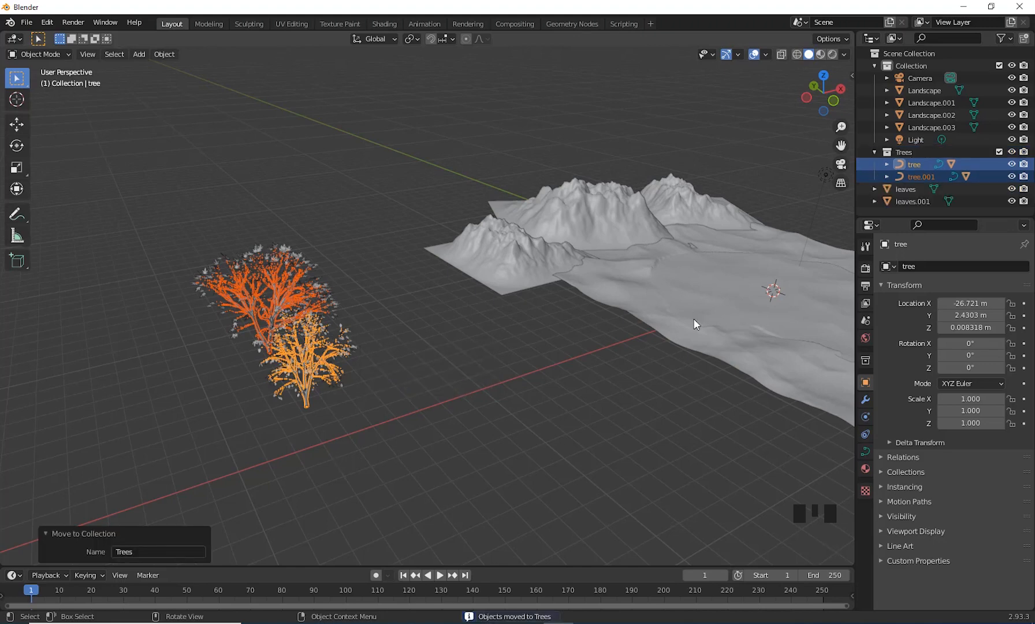
# - Select the large terrain and add a particle system to it
pyautogui.moveTo(695, 325); pyautogui.dragTo(578, 351, button='middle')
pyautogui.scroll(-2, 637, 362)
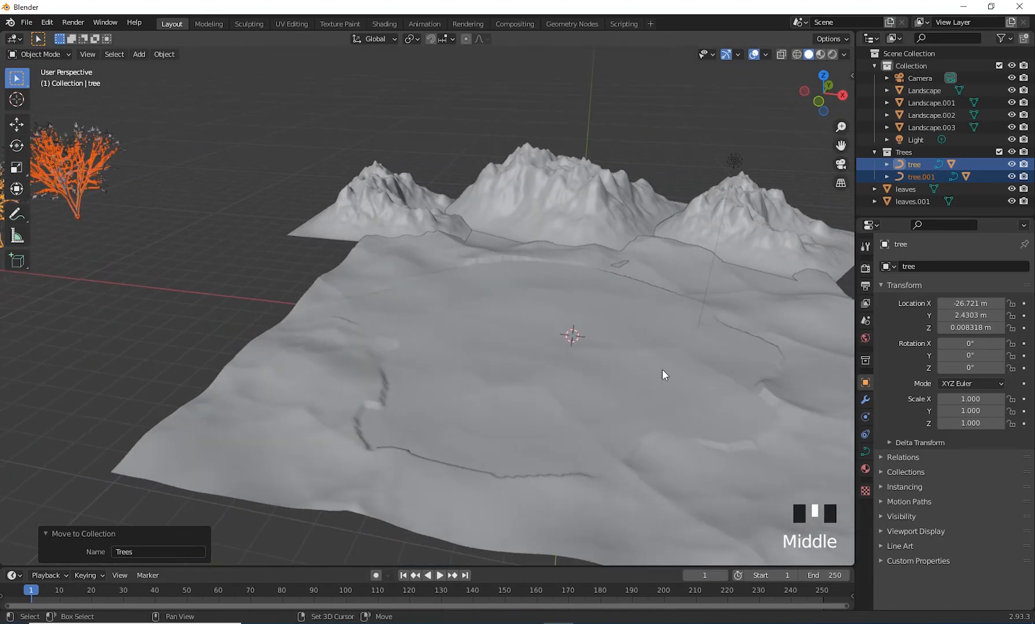
pyautogui.moveTo(663, 371); pyautogui.dragTo(528, 385, button='middle')
pyautogui.keyDown('shift'); pyautogui.moveTo(528, 386); pyautogui.dragTo(571, 381, button='middle'); pyautogui.keyUp('shift')
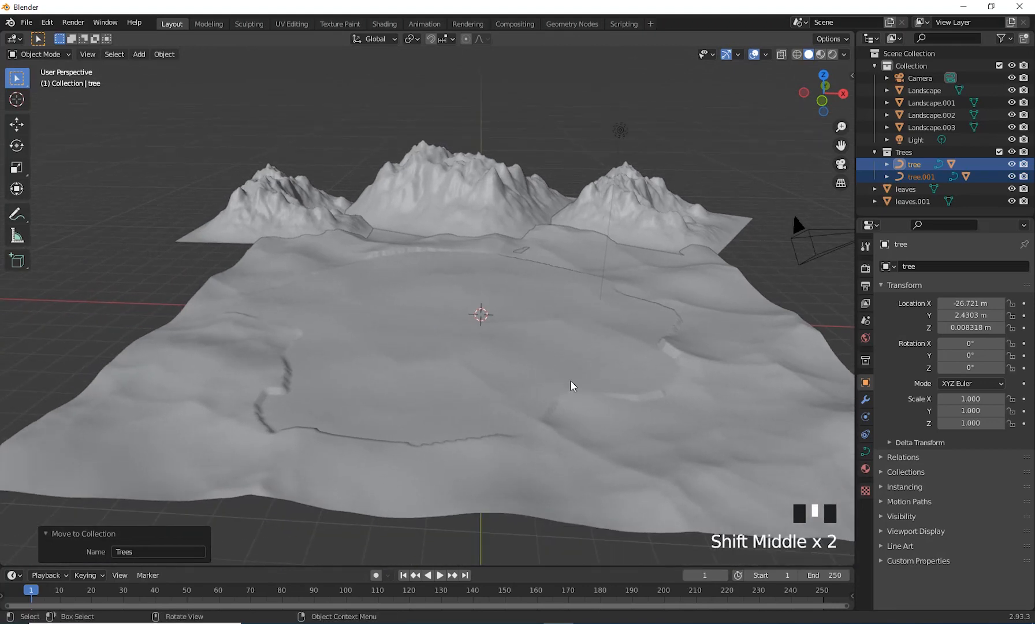
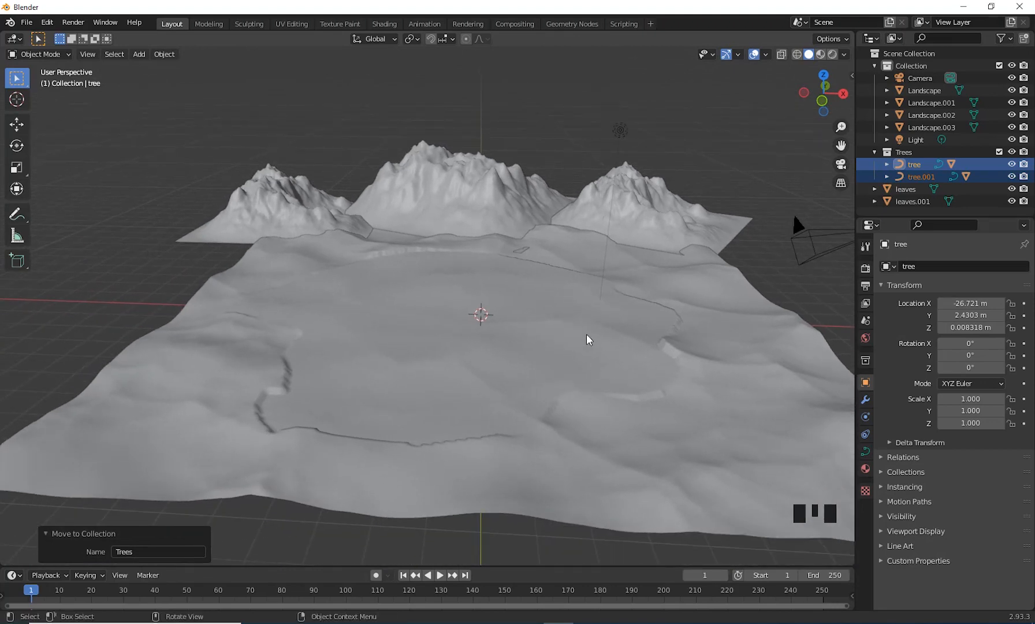
pyautogui.moveTo(577, 318)
pyautogui.keyDown('shift'); pyautogui.mouseDown(button='middle')
pyautogui.moveTo(559, 328)
pyautogui.moveTo(559, 296)
pyautogui.moveTo(568, 305)
pyautogui.mouseUp(button='middle'); pyautogui.keyUp('shift')
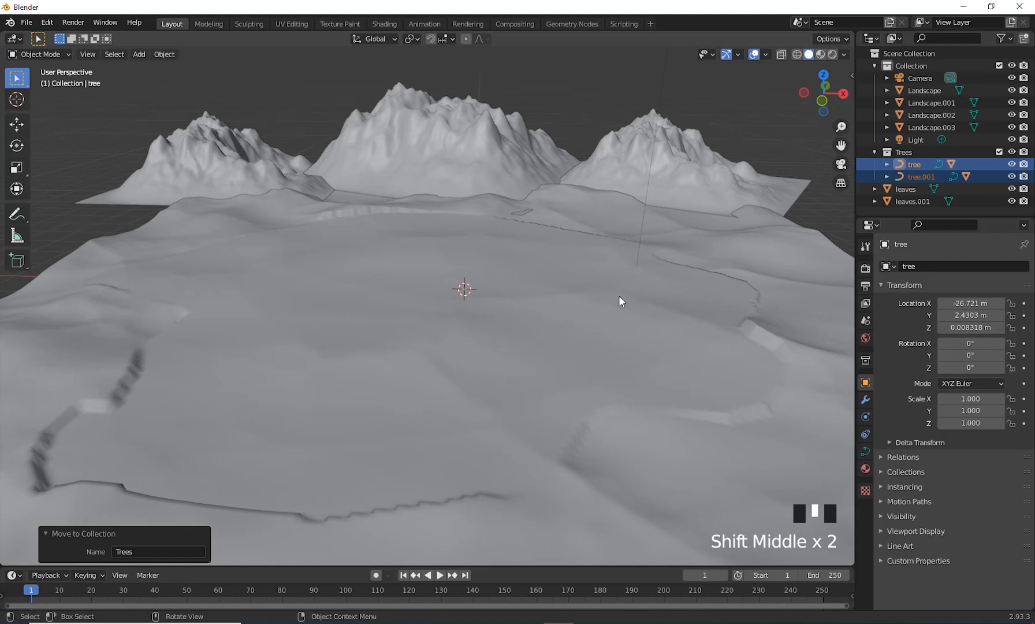
pyautogui.click(566, 273)
pyautogui.scroll(-2, 596, 343)
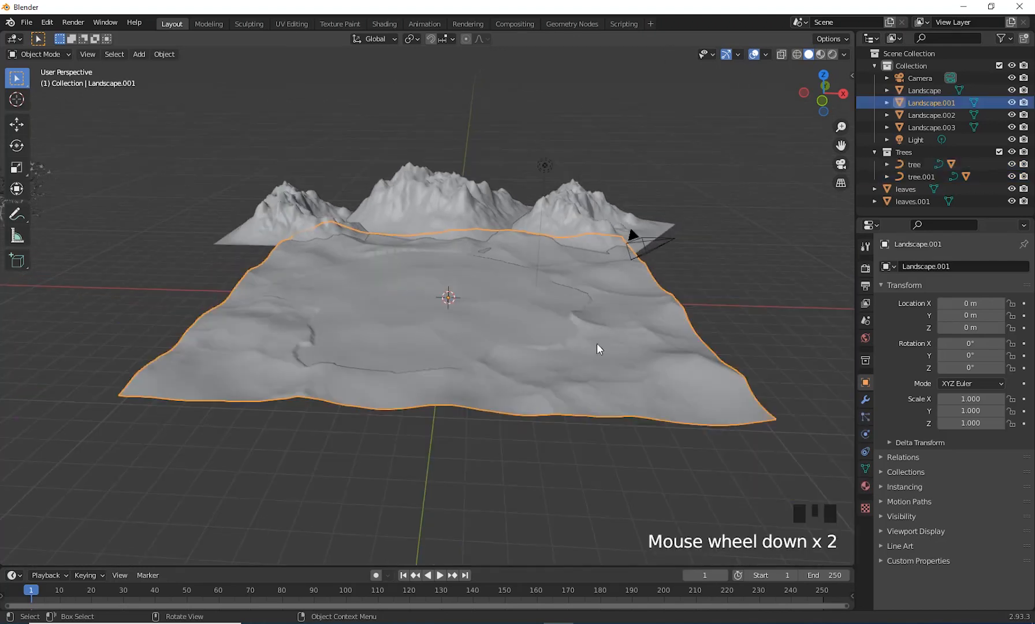
pyautogui.keyDown('shift'); pyautogui.moveTo(596, 343); pyautogui.dragTo(590, 343, button='middle'); pyautogui.keyUp('shift')
pyautogui.moveTo(484, 348); pyautogui.dragTo(528, 352, button='middle')
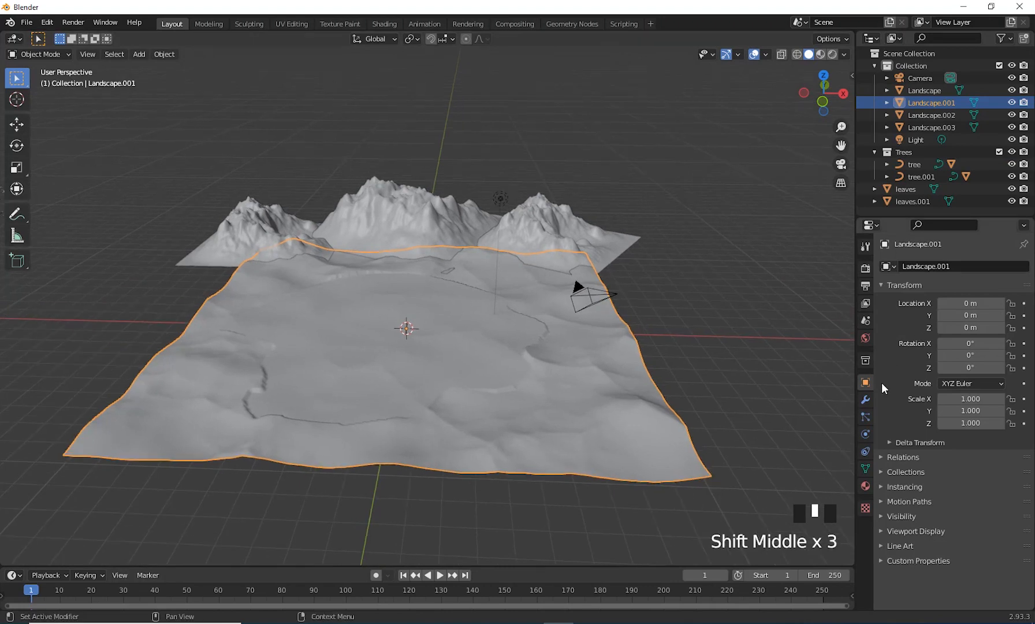
pyautogui.click(864, 416)
pyautogui.click(1024, 266)
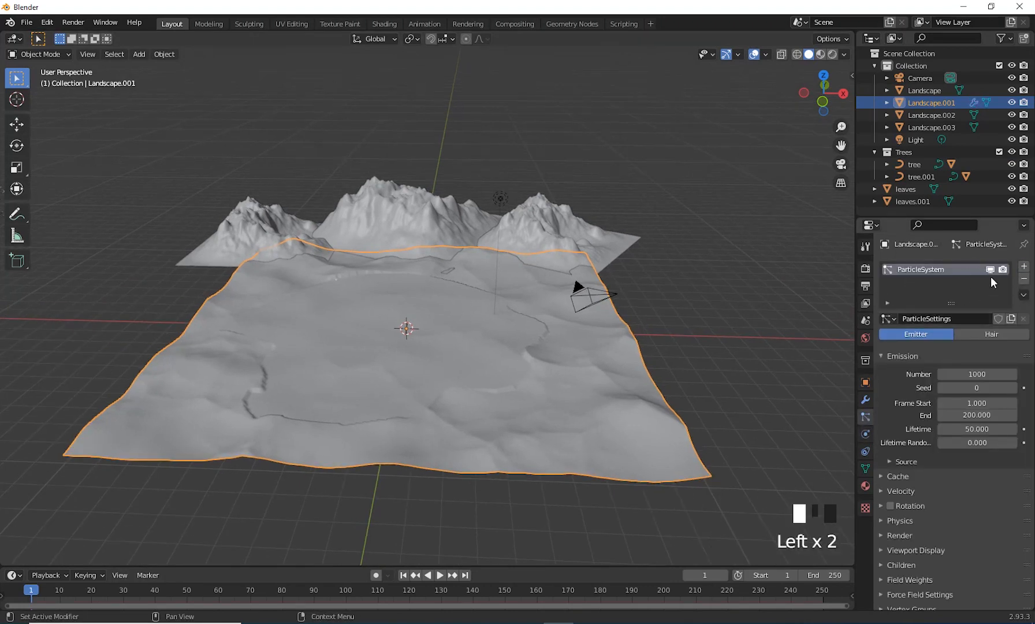
# - Change the terrain's particle system to Hair and reduce the hair length to about 1.69 m
pyautogui.moveTo(449, 337); pyautogui.dragTo(531, 316, button='middle')
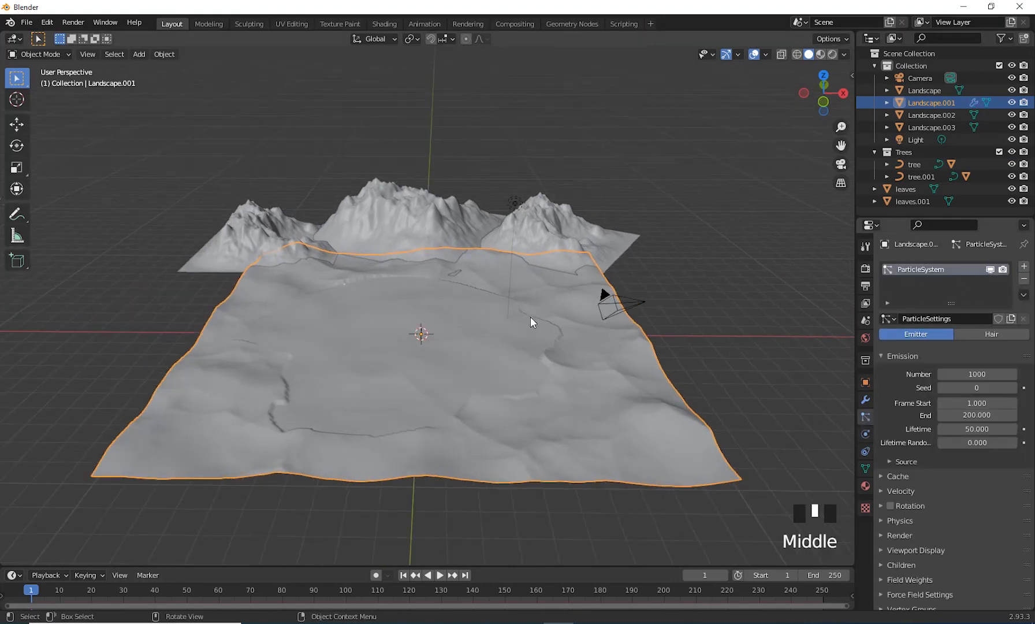
pyautogui.click(997, 335)
pyautogui.moveTo(778, 344); pyautogui.dragTo(714, 384, button='middle')
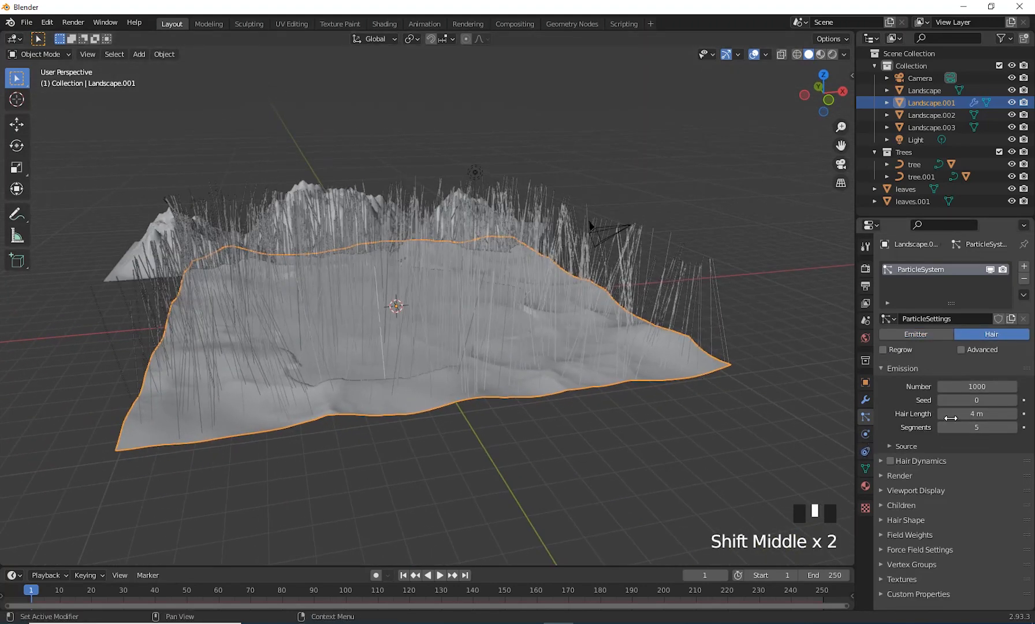
pyautogui.moveTo(988, 412); pyautogui.dragTo(927, 412)
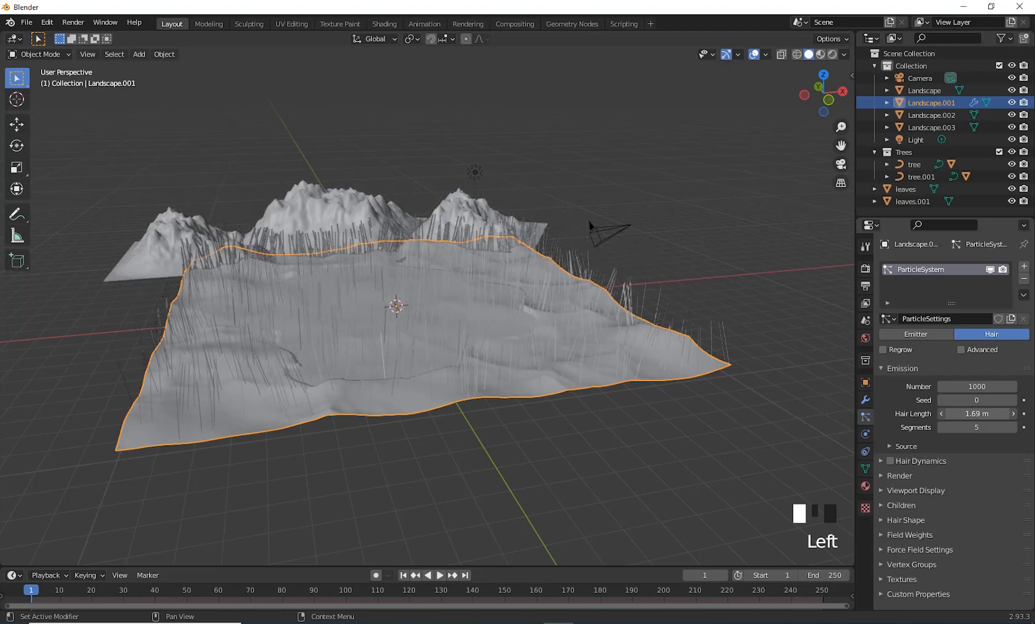
# - Render the terrain's hair particles as a collection, with Trees as the instance collection
pyautogui.moveTo(664, 410); pyautogui.dragTo(576, 449, button='middle')
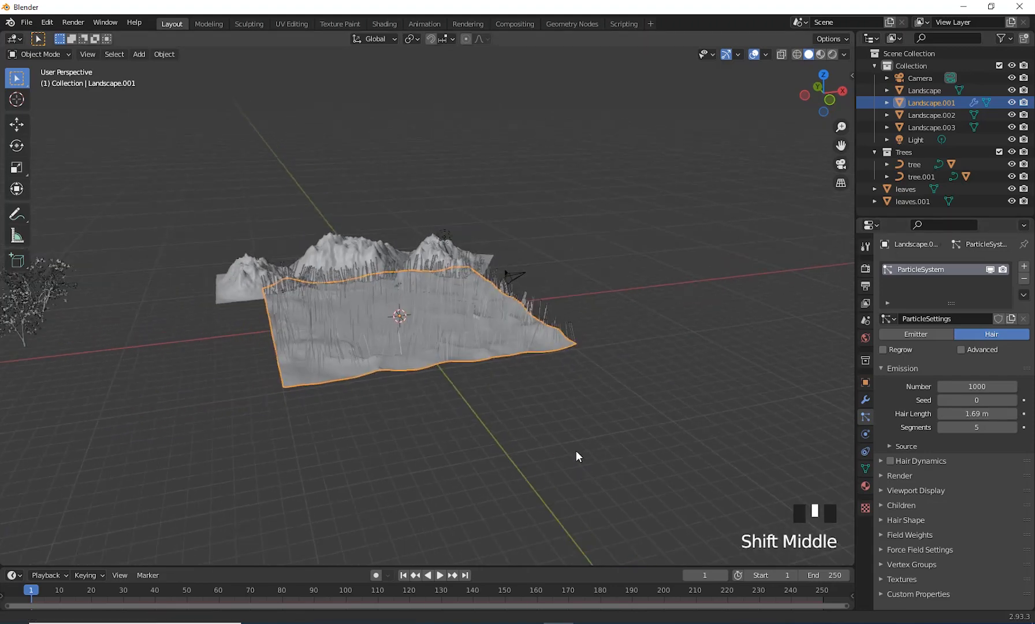
pyautogui.scroll(1, 649, 448)
pyautogui.keyDown('shift'); pyautogui.moveTo(649, 448); pyautogui.dragTo(672, 404, button='middle'); pyautogui.keyUp('shift')
pyautogui.scroll(-4, 938, 468)
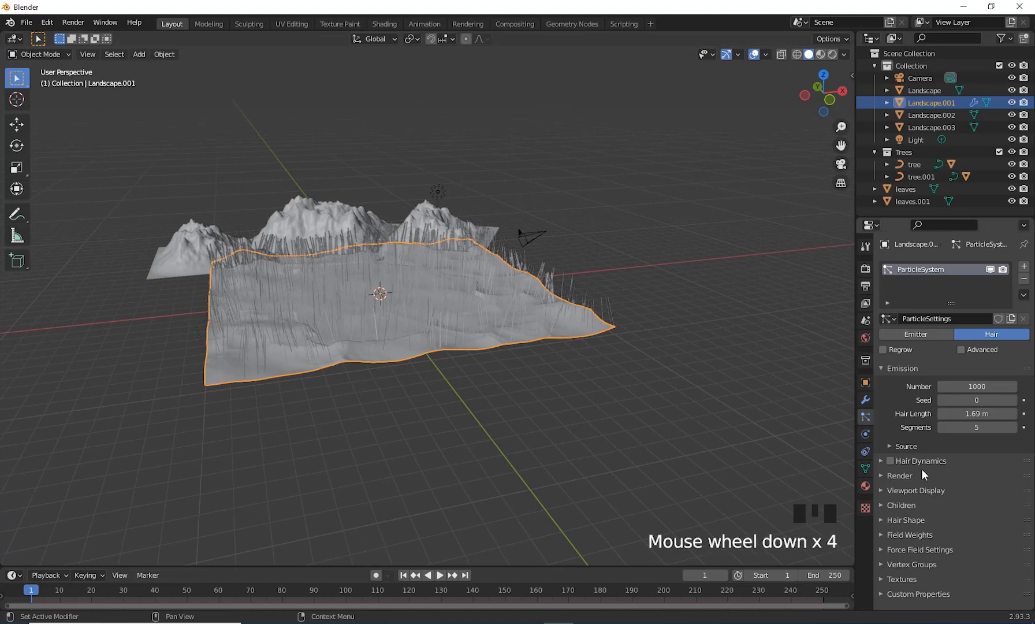
pyautogui.scroll(-6, 905, 586)
pyautogui.click(890, 388)
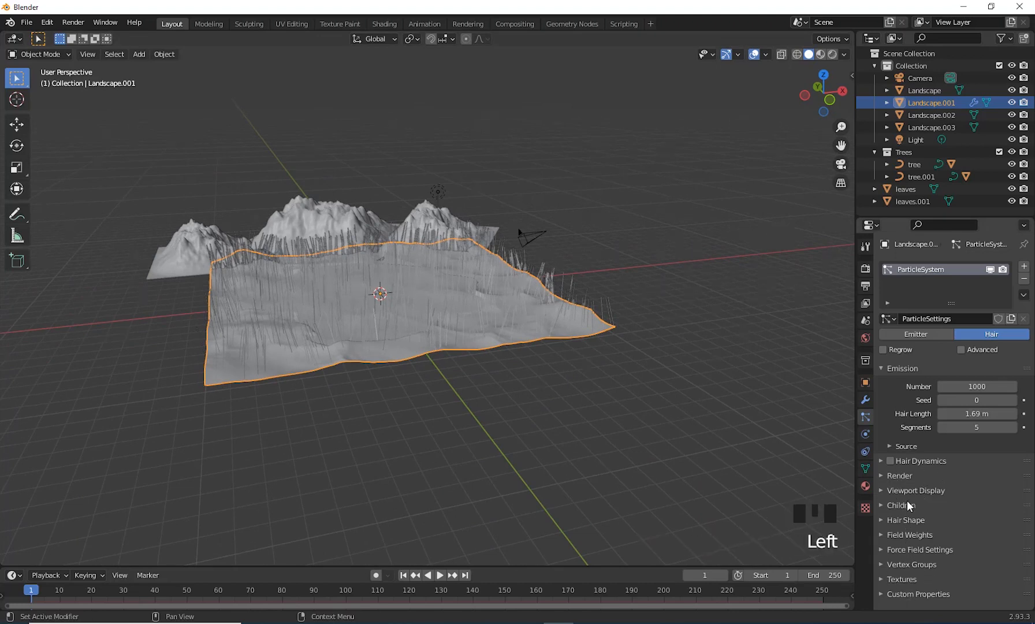
pyautogui.click(904, 475)
pyautogui.scroll(-4, 936, 509)
pyautogui.click(972, 397)
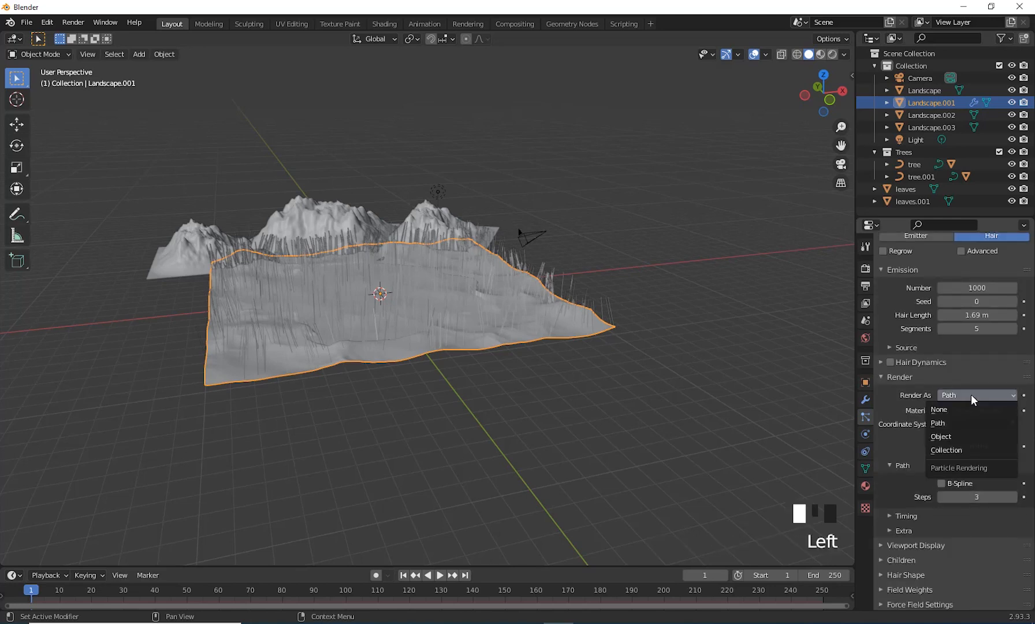
pyautogui.click(955, 448)
pyautogui.click(947, 483)
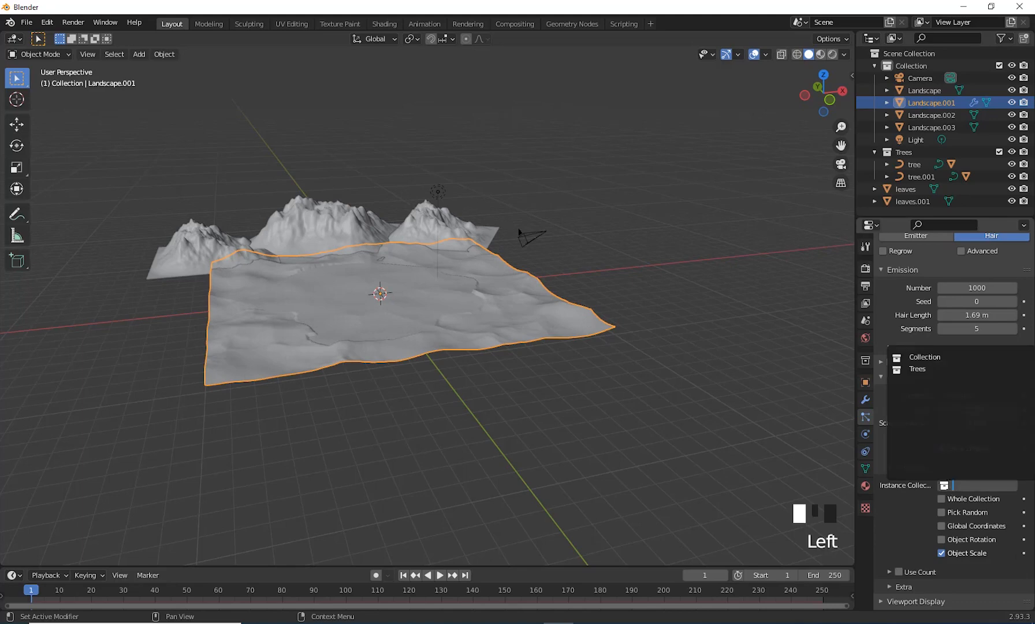
pyautogui.click(922, 370)
# - Enable the advanced options of the terrain's hair particle system
pyautogui.moveTo(514, 397); pyautogui.dragTo(523, 401, button='middle')
pyautogui.scroll(3, 523, 401)
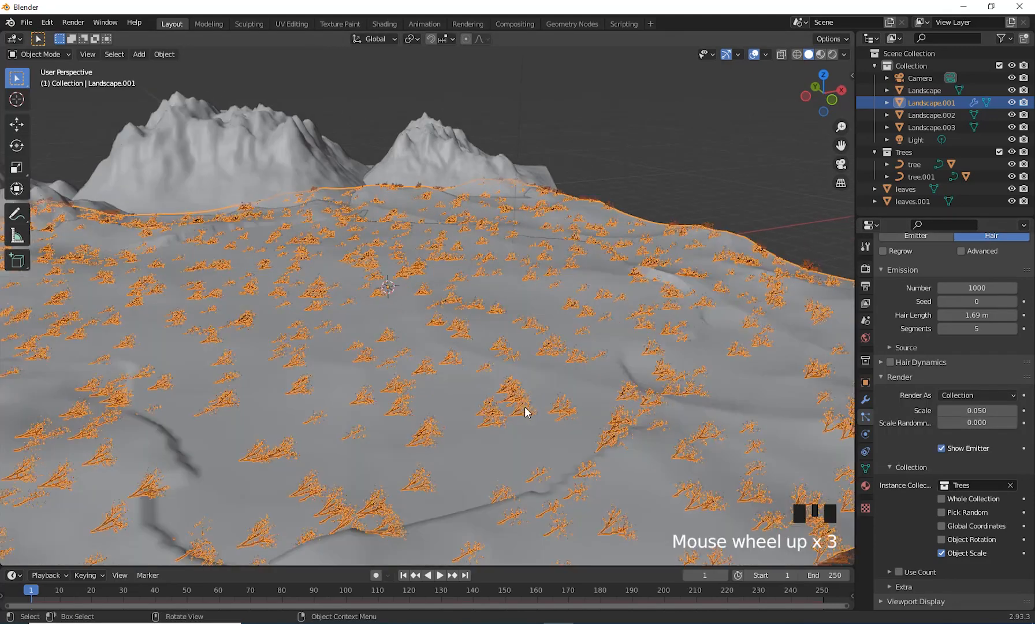
pyautogui.scroll(1, 525, 407)
pyautogui.keyDown('shift'); pyautogui.moveTo(521, 440); pyautogui.dragTo(588, 456, button='middle'); pyautogui.keyUp('shift')
pyautogui.scroll(2, 906, 442)
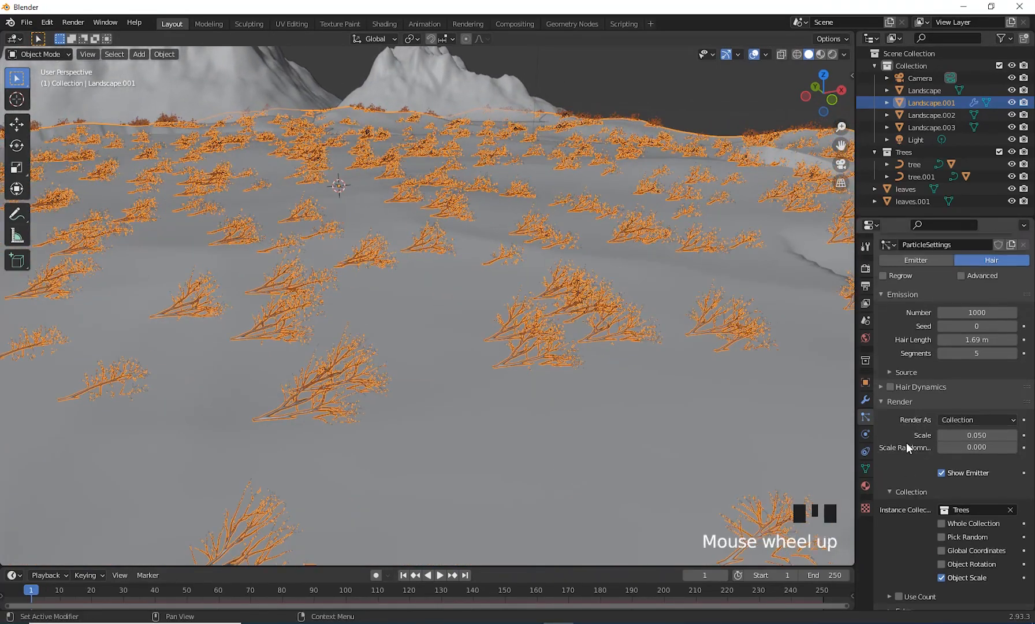
pyautogui.scroll(-7, 929, 439)
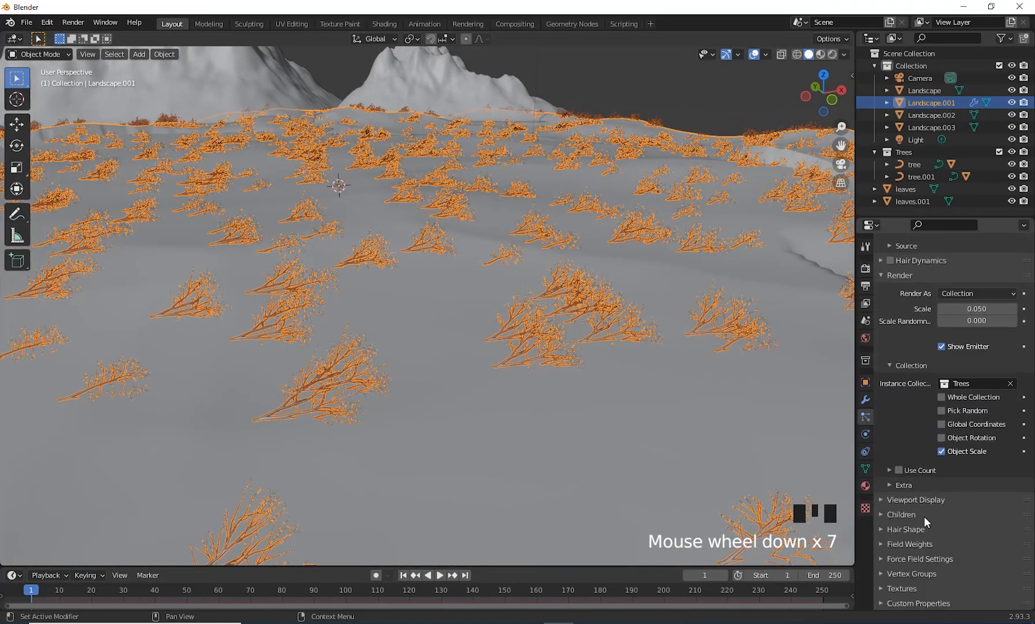
pyautogui.scroll(-3, 924, 516)
pyautogui.scroll(6, 911, 434)
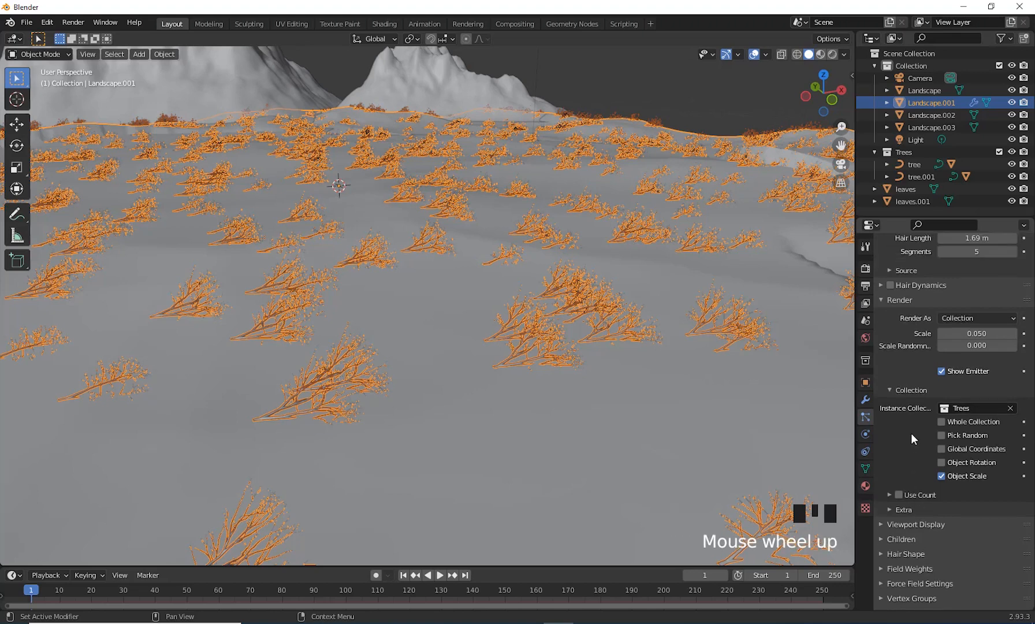
pyautogui.scroll(4, 911, 436)
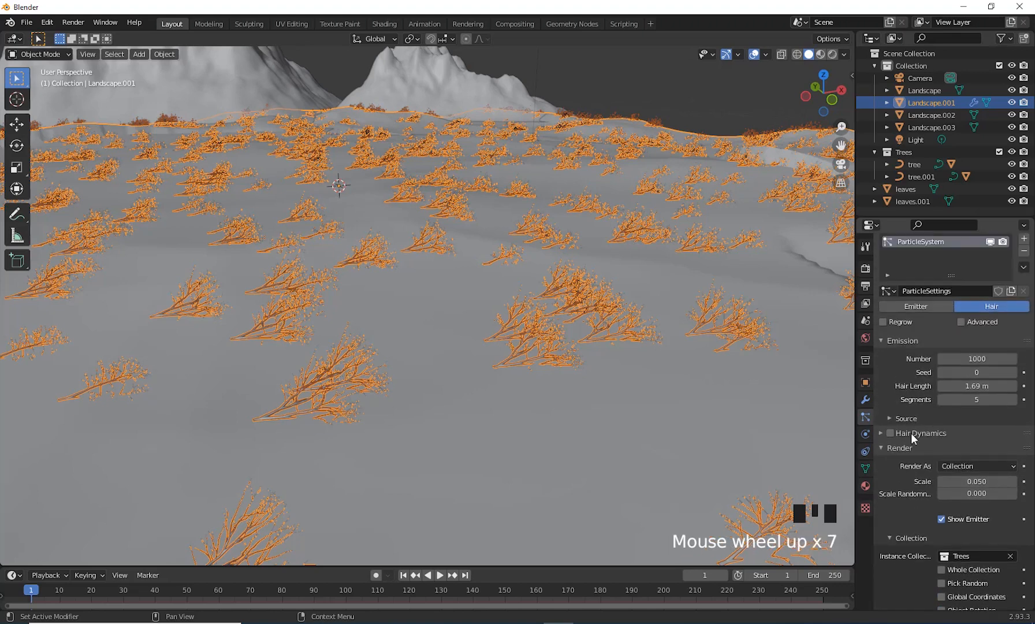
pyautogui.click(961, 350)
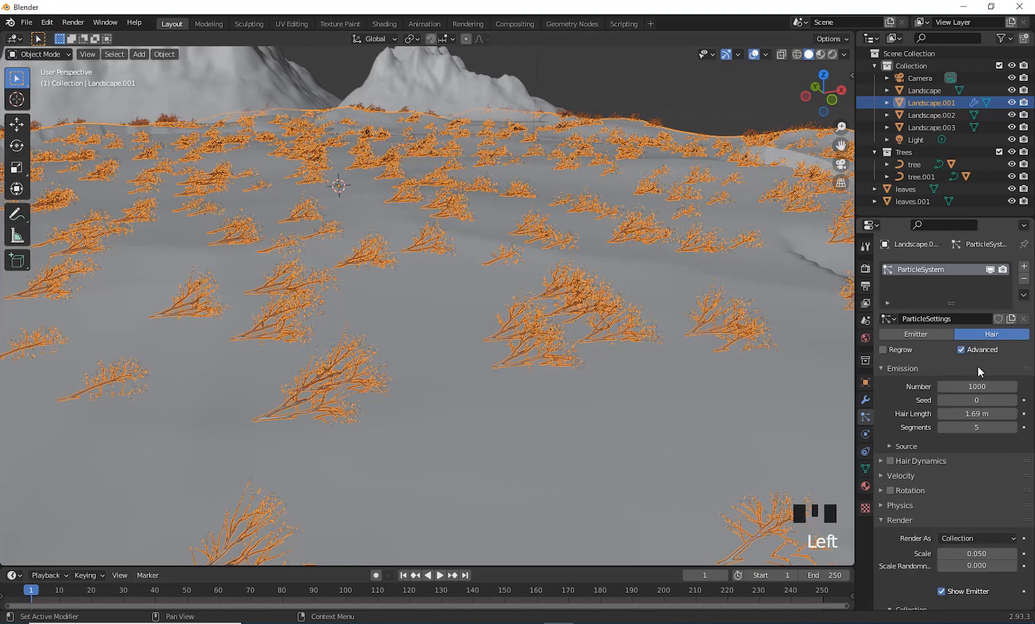
# - Enable rotation for the tree particles and set their orientation axis to None
pyautogui.scroll(-2, 890, 460)
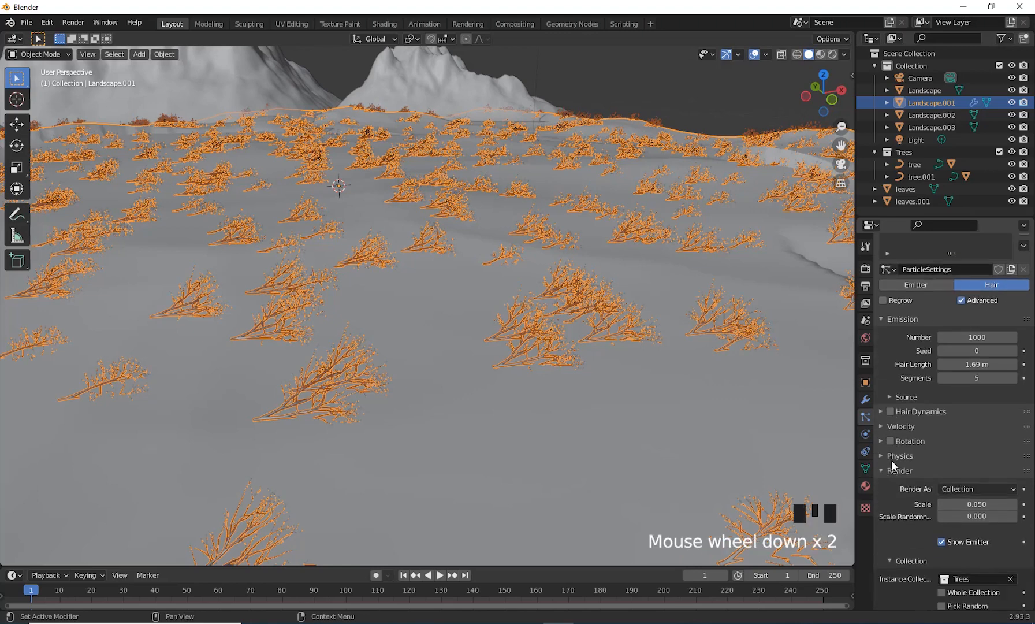
pyautogui.click(880, 441)
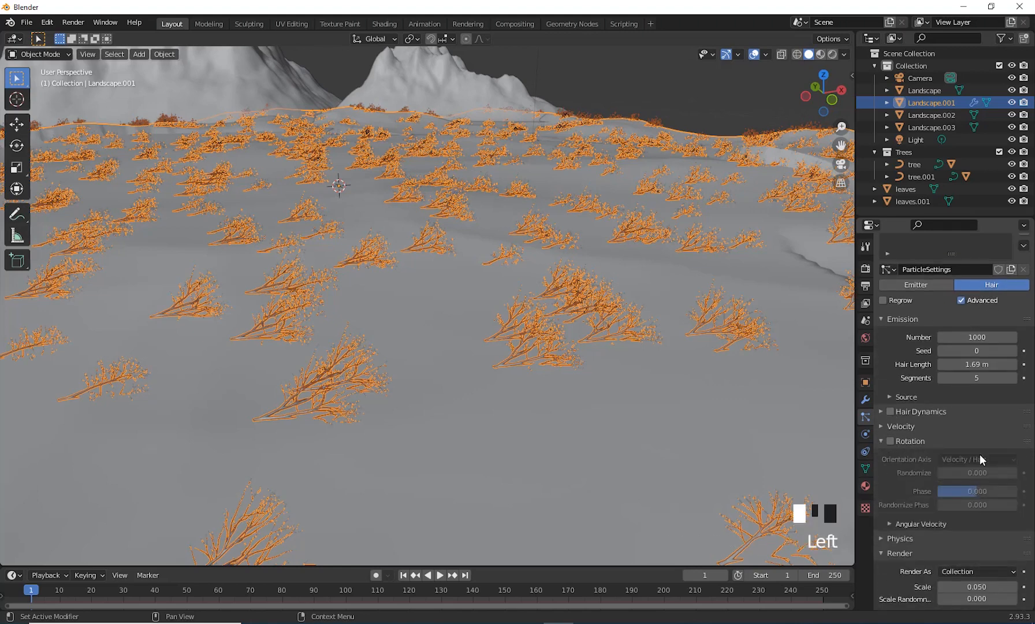
pyautogui.click(889, 440)
pyautogui.moveTo(704, 453)
pyautogui.mouseDown(button='middle')
pyautogui.moveTo(679, 421)
pyautogui.moveTo(709, 445)
pyautogui.mouseUp(button='middle')
pyautogui.scroll(1, 680, 431)
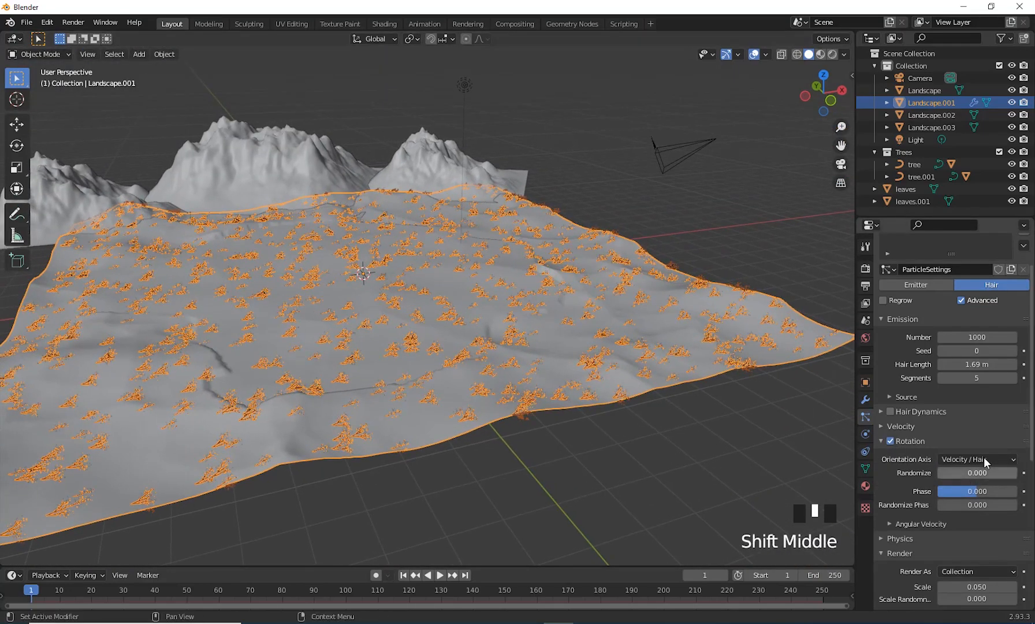
pyautogui.click(983, 458)
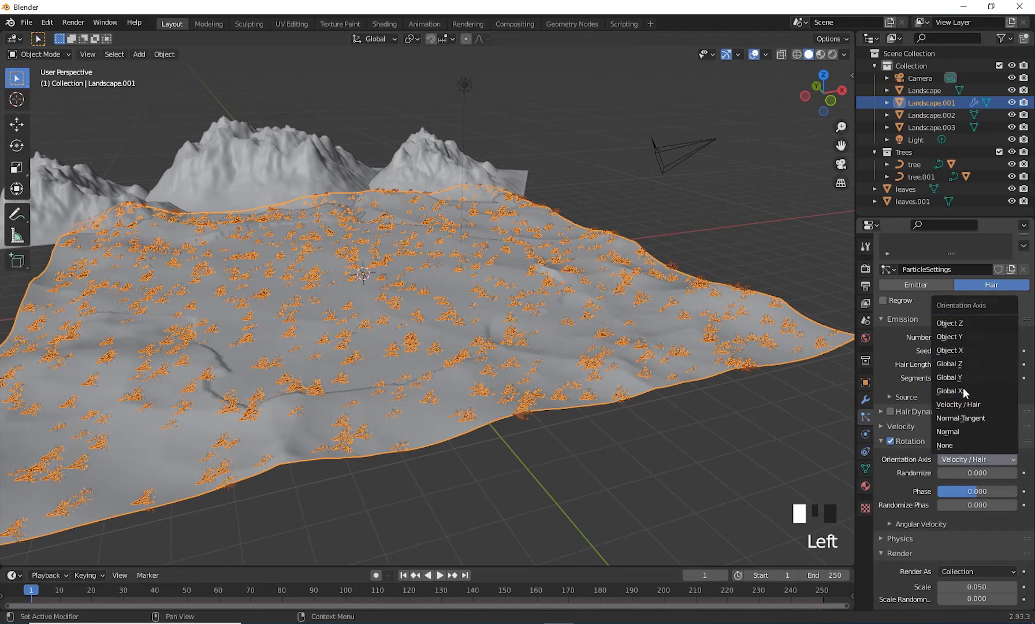
pyautogui.click(962, 432)
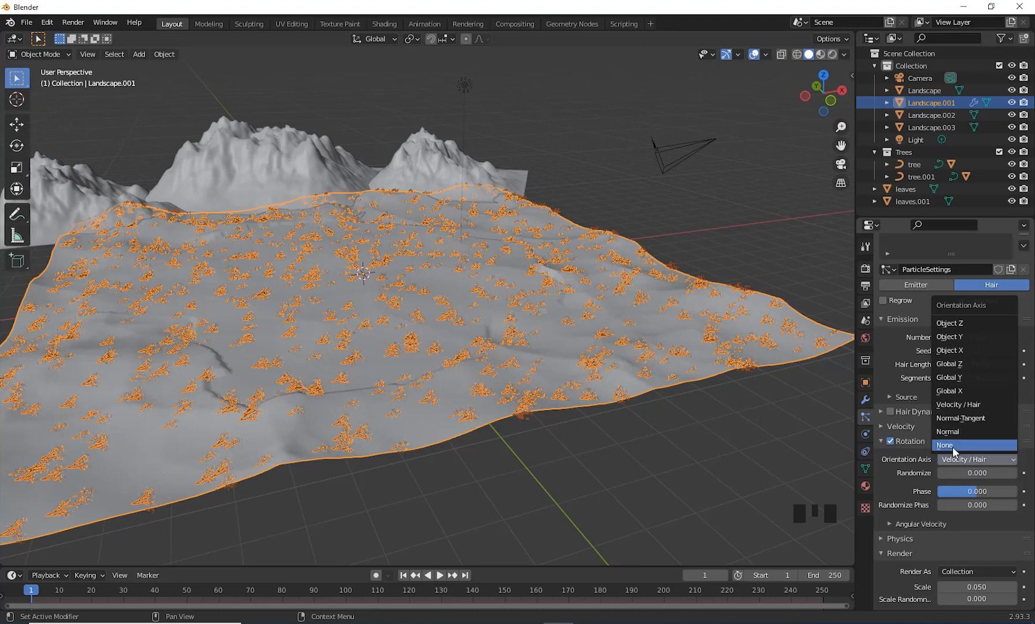
pyautogui.click(951, 444)
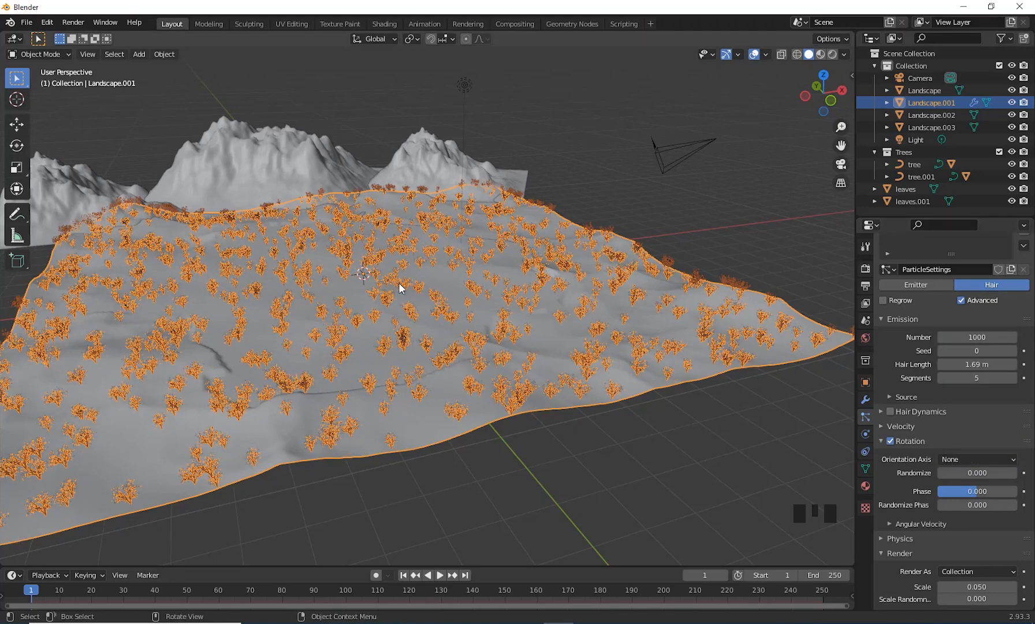
# - Look through the scene camera and lock the camera to the view
pyautogui.moveTo(536, 328)
pyautogui.mouseDown(button='middle')
pyautogui.moveTo(573, 327)
pyautogui.moveTo(548, 325)
pyautogui.mouseUp(button='middle')
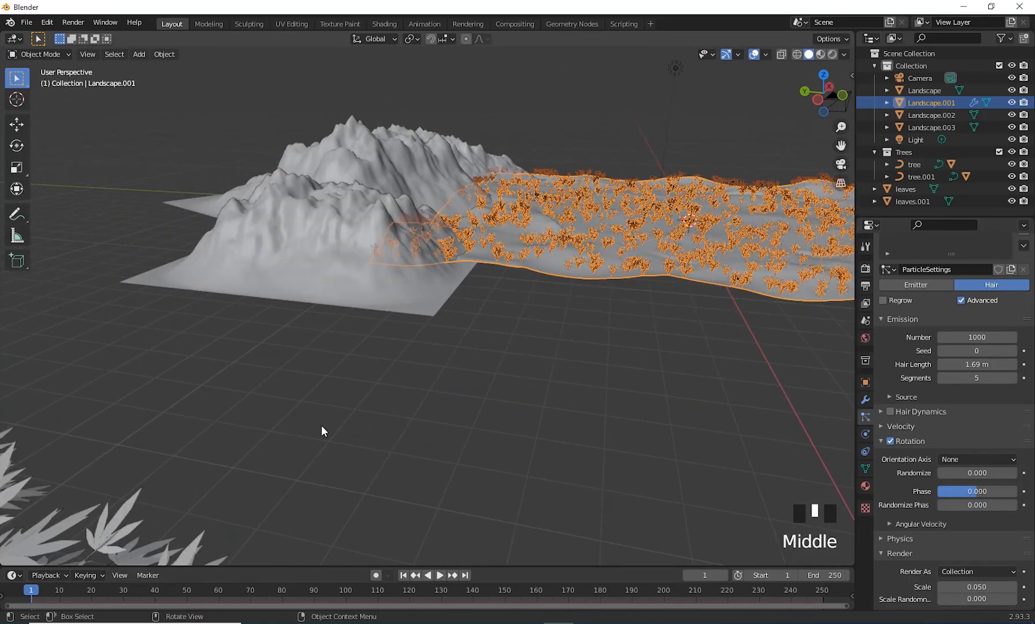
pyautogui.scroll(-3, 393, 375)
pyautogui.moveTo(637, 364); pyautogui.dragTo(445, 347, button='middle')
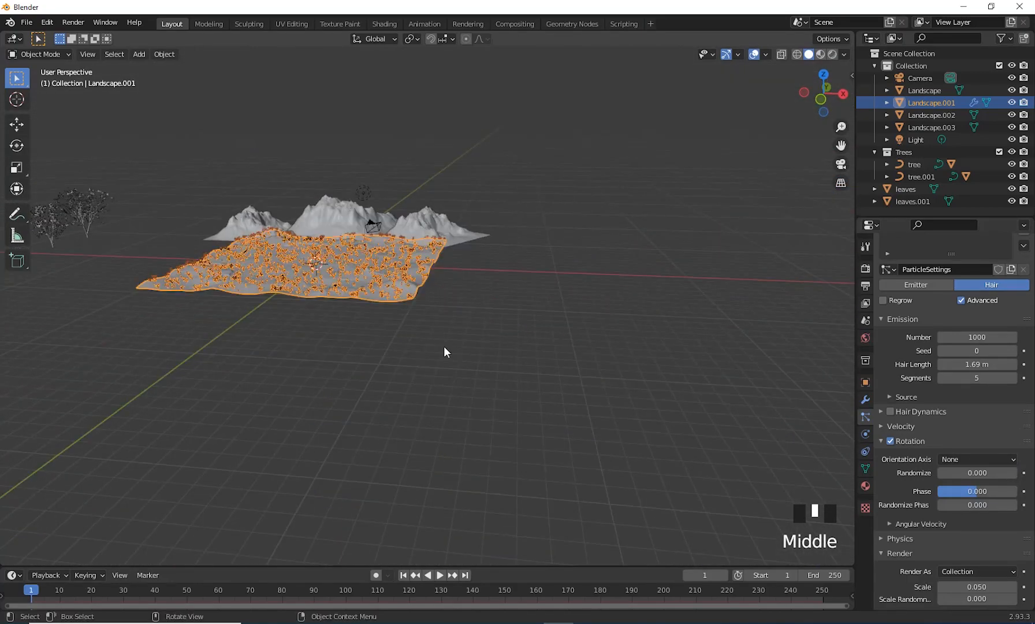
pyautogui.scroll(6, 445, 347)
pyautogui.keyDown('shift'); pyautogui.moveTo(451, 290); pyautogui.dragTo(563, 351, button='middle'); pyautogui.keyUp('shift')
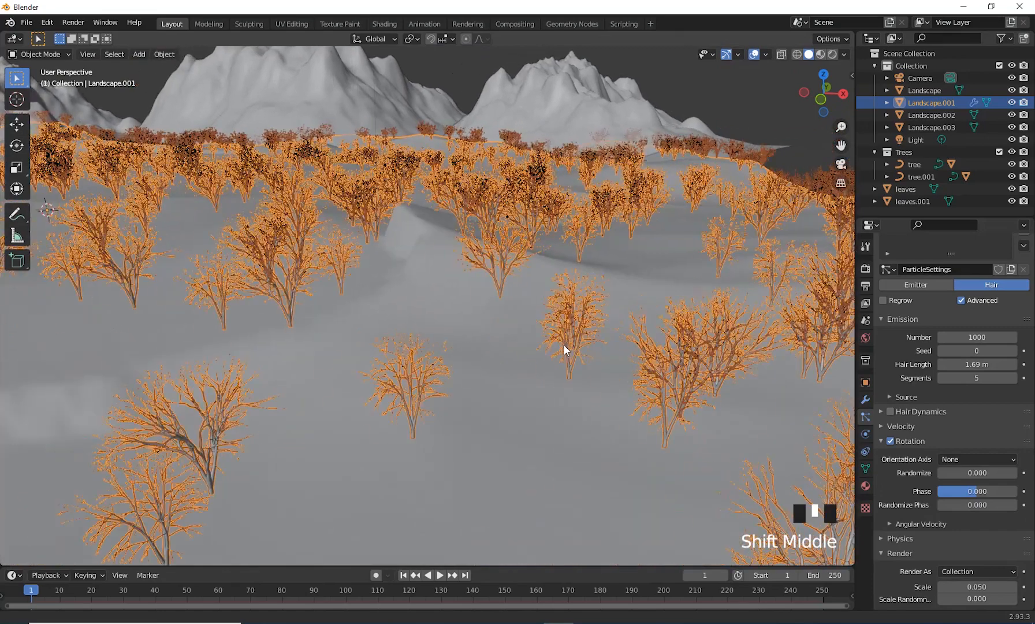
pyautogui.press('KP_0')
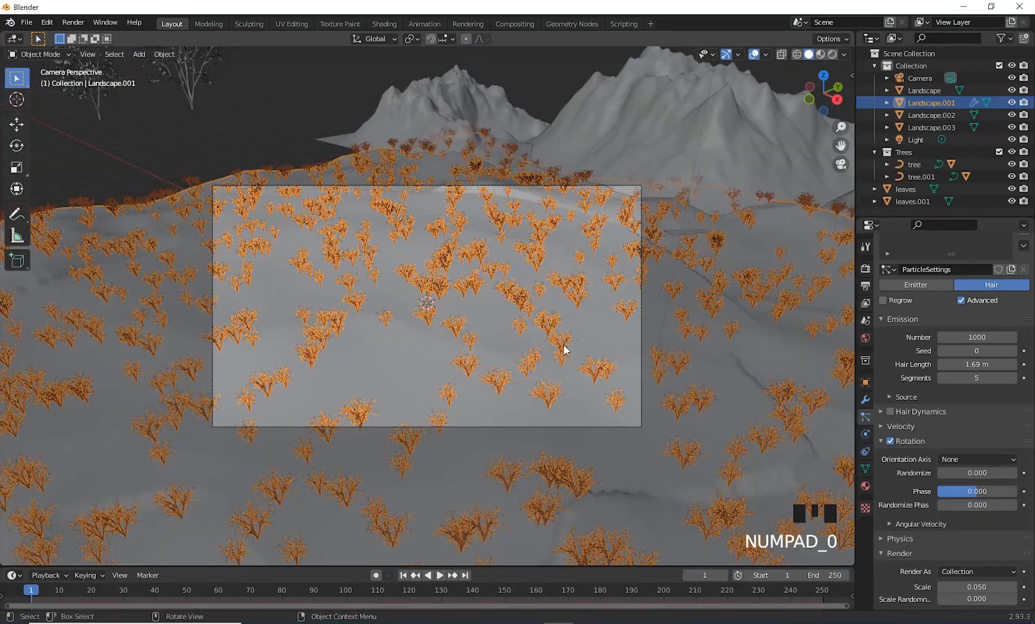
pyautogui.click(852, 74)
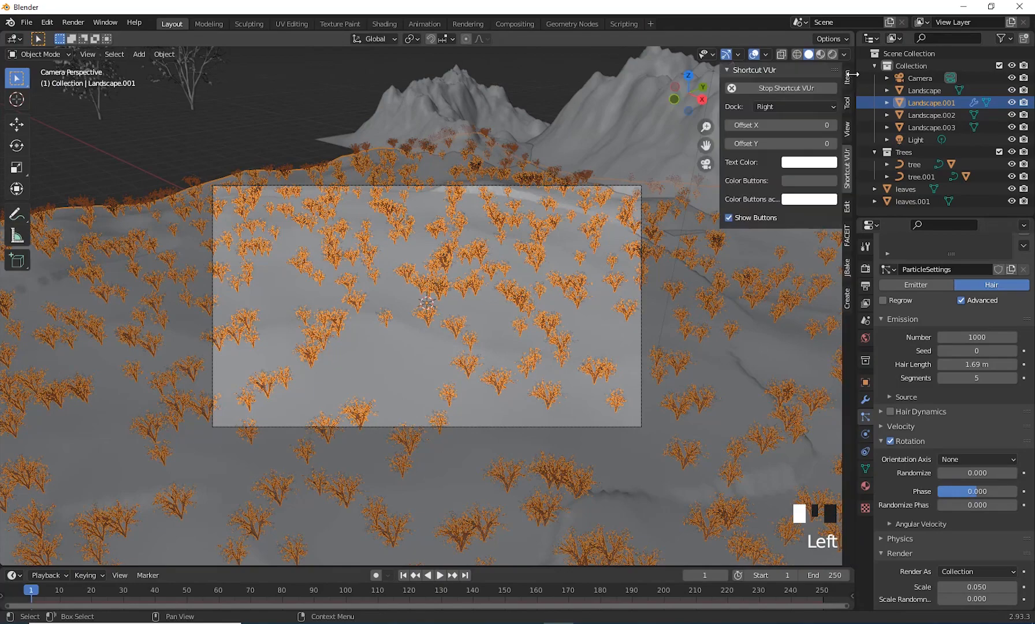
pyautogui.click(847, 123)
pyautogui.click(816, 224)
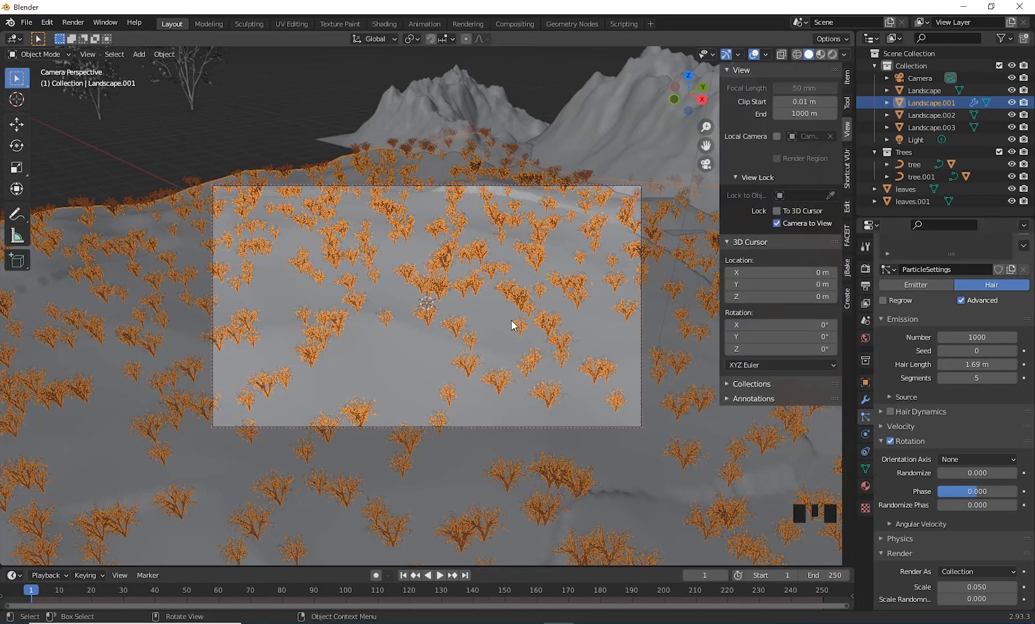
# - Position the camera low among the trees, about 0.6 m high, facing the mountains
pyautogui.moveTo(511, 320); pyautogui.dragTo(424, 312, button='middle')
pyautogui.scroll(2, 552, 273)
pyautogui.scroll(-8, 424, 311)
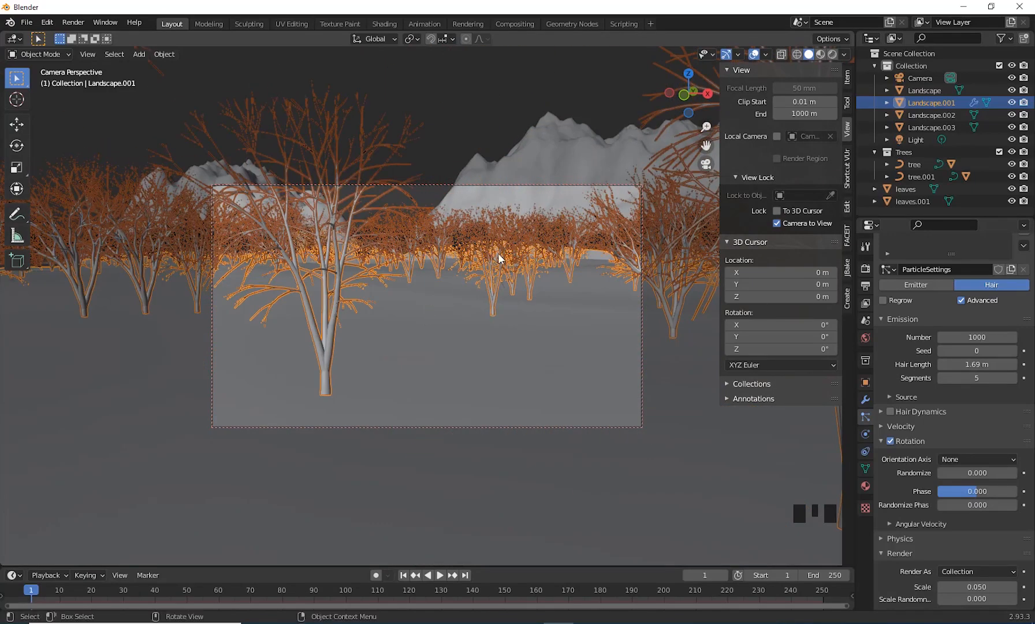
pyautogui.keyDown('shift'); pyautogui.moveTo(517, 339); pyautogui.dragTo(503, 325, button='middle'); pyautogui.keyUp('shift')
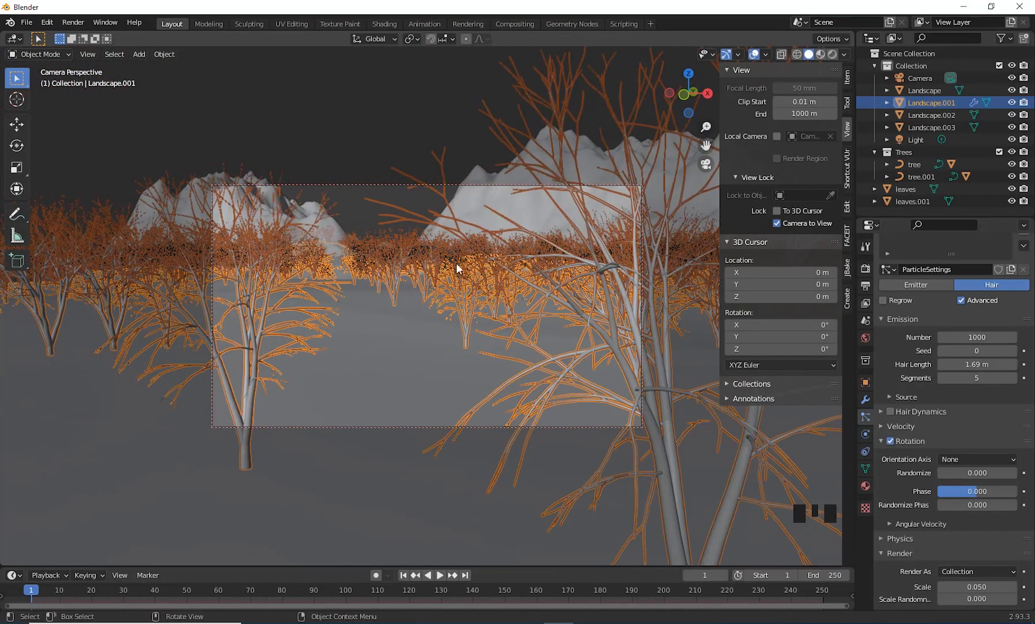
pyautogui.moveTo(437, 342); pyautogui.dragTo(453, 341, button='middle')
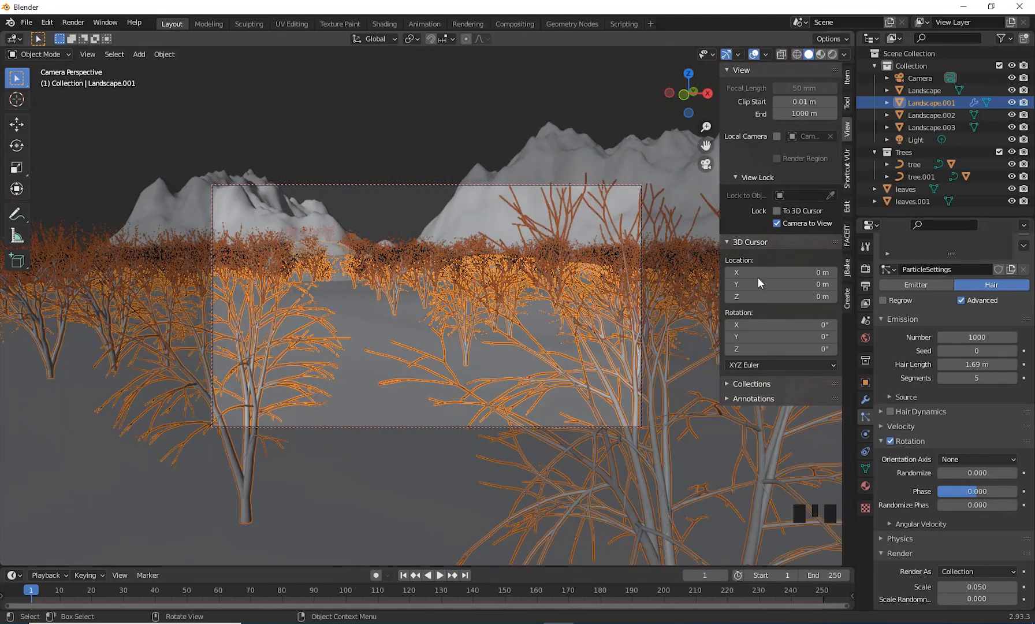
# - Unlock the camera from the view and reduce the camera's focal length to about 32 mm
pyautogui.click(776, 223)
pyautogui.rightClick(449, 217)
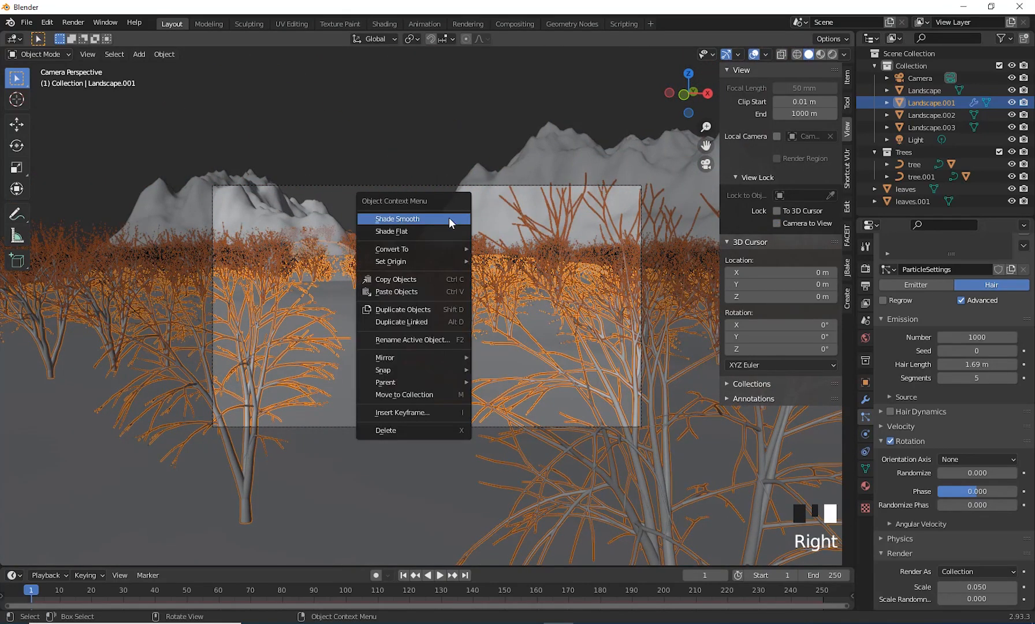
pyautogui.click(527, 186)
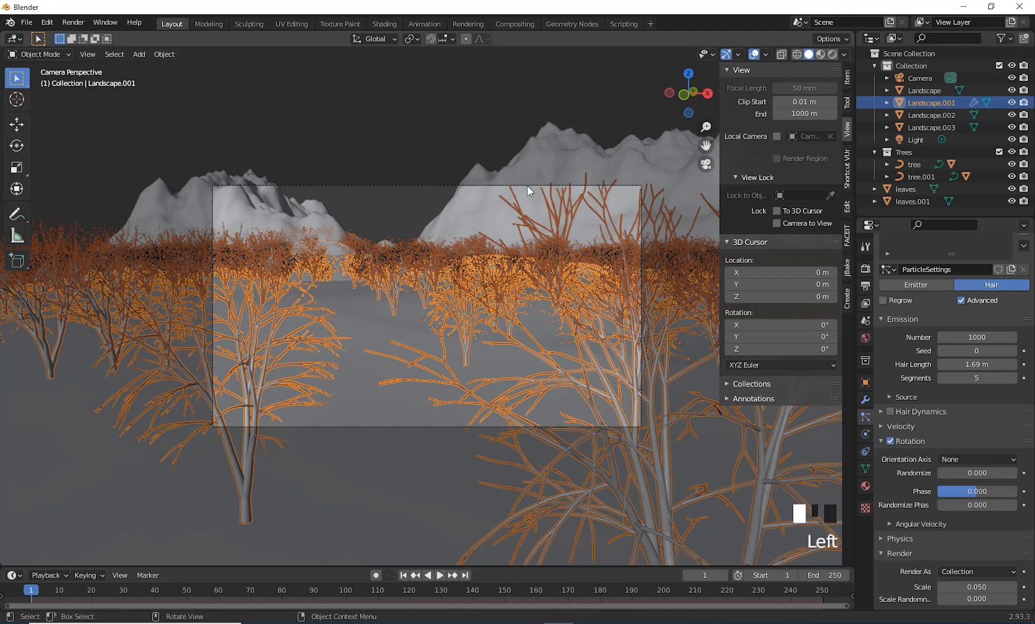
pyautogui.rightClick(444, 217)
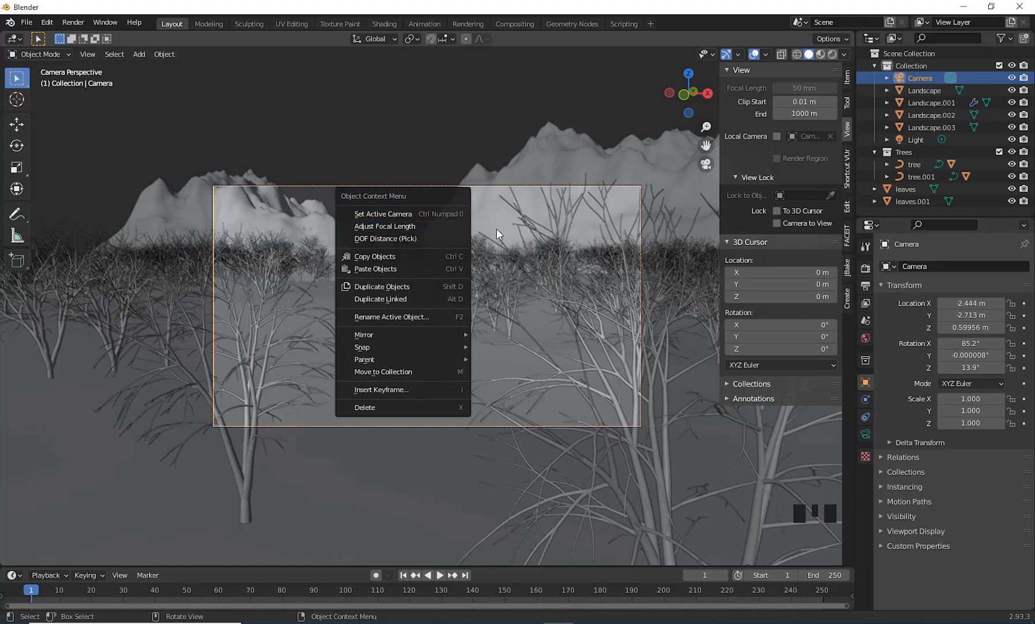
pyautogui.click(403, 226)
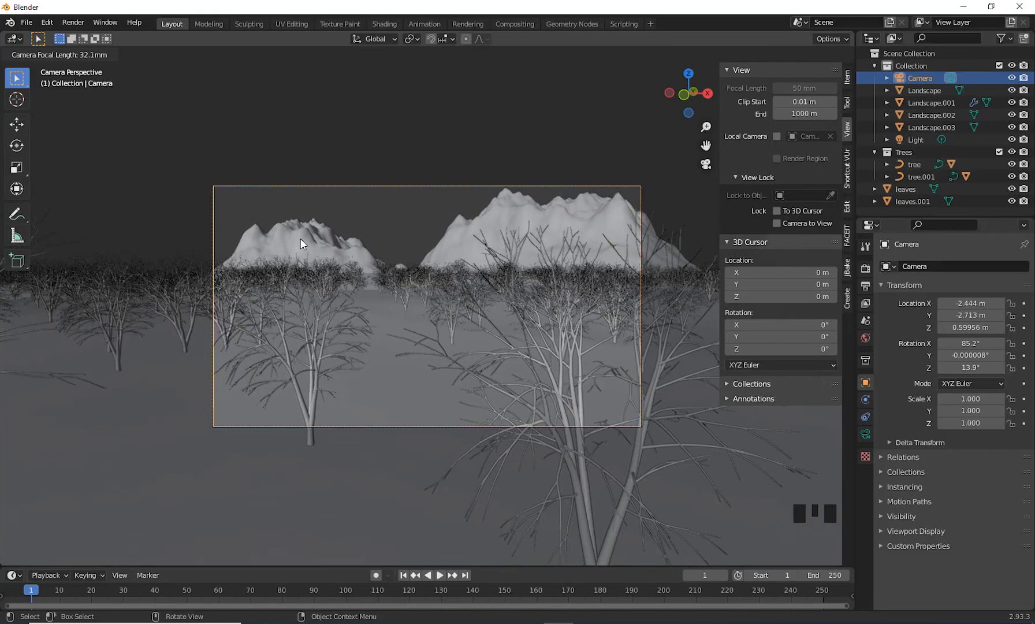
pyautogui.press('Escape')
pyautogui.moveTo(432, 287); pyautogui.dragTo(433, 287, button='middle')
pyautogui.press('KP_0')
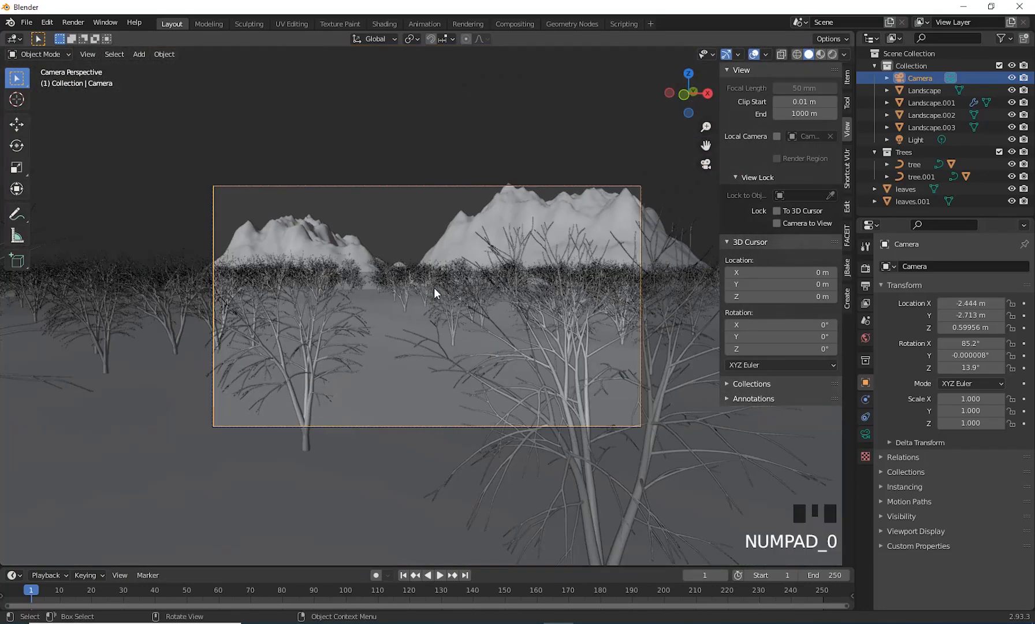
# - Lock the camera to the view, move it to about X -2.47, Y -2.73, Z 0.43 m, and switch to rendered shading
pyautogui.click(777, 222)
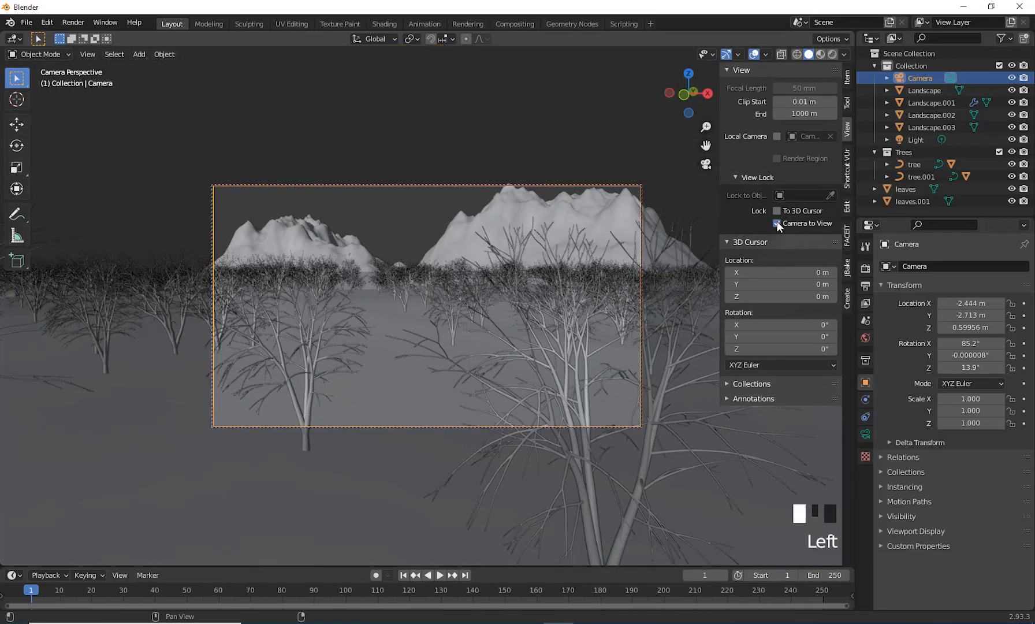
pyautogui.keyDown('shift'); pyautogui.moveTo(419, 317); pyautogui.dragTo(427, 313, button='middle'); pyautogui.keyUp('shift')
pyautogui.keyDown('shift'); pyautogui.moveTo(498, 304); pyautogui.dragTo(501, 303, button='middle'); pyautogui.keyUp('shift')
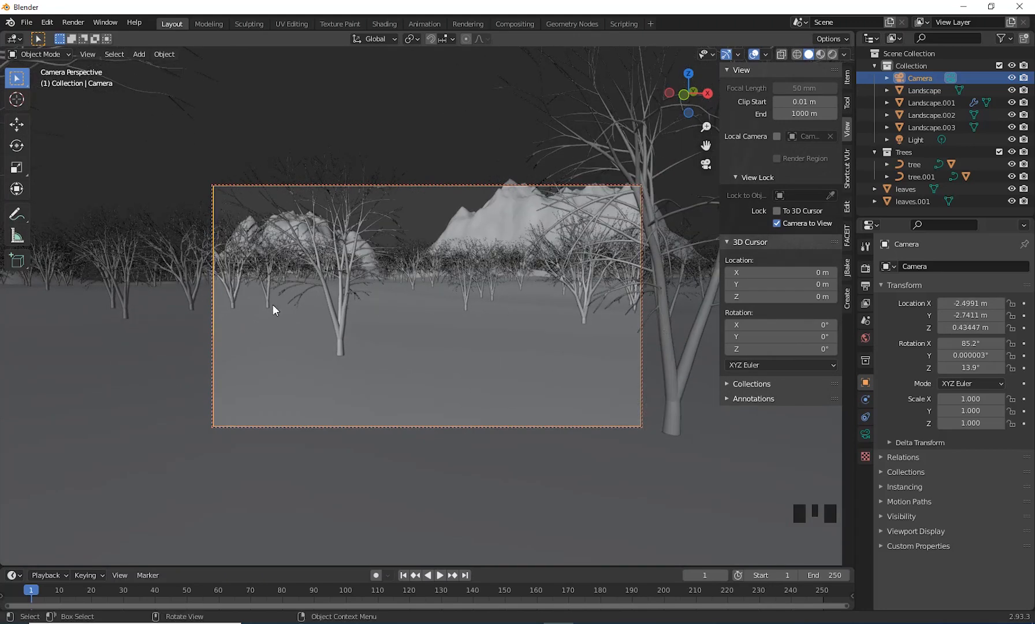
pyautogui.keyDown('shift'); pyautogui.moveTo(477, 296); pyautogui.dragTo(417, 300, button='middle'); pyautogui.keyUp('shift')
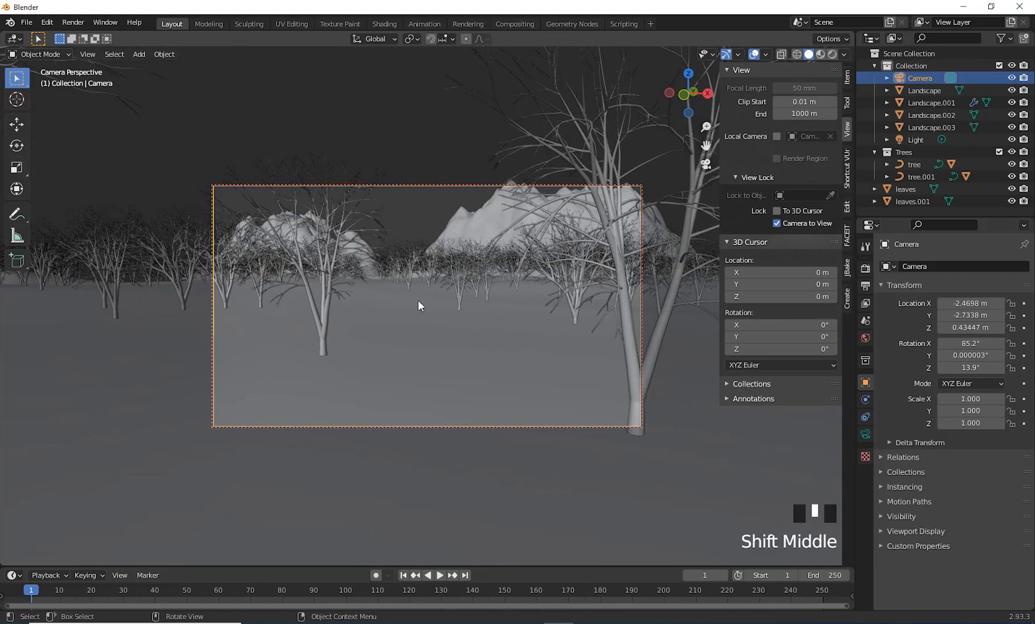
pyautogui.click(832, 55)
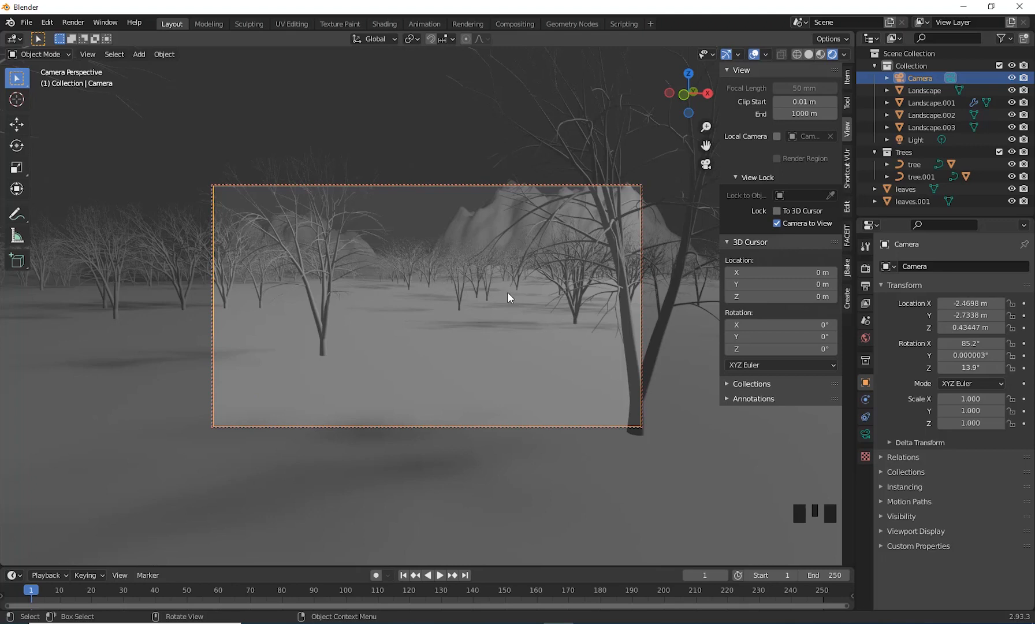
# - Select the scene light, enlarge the timeline area, and turn it into a Shader Editor showing the World nodes
pyautogui.click(875, 150)
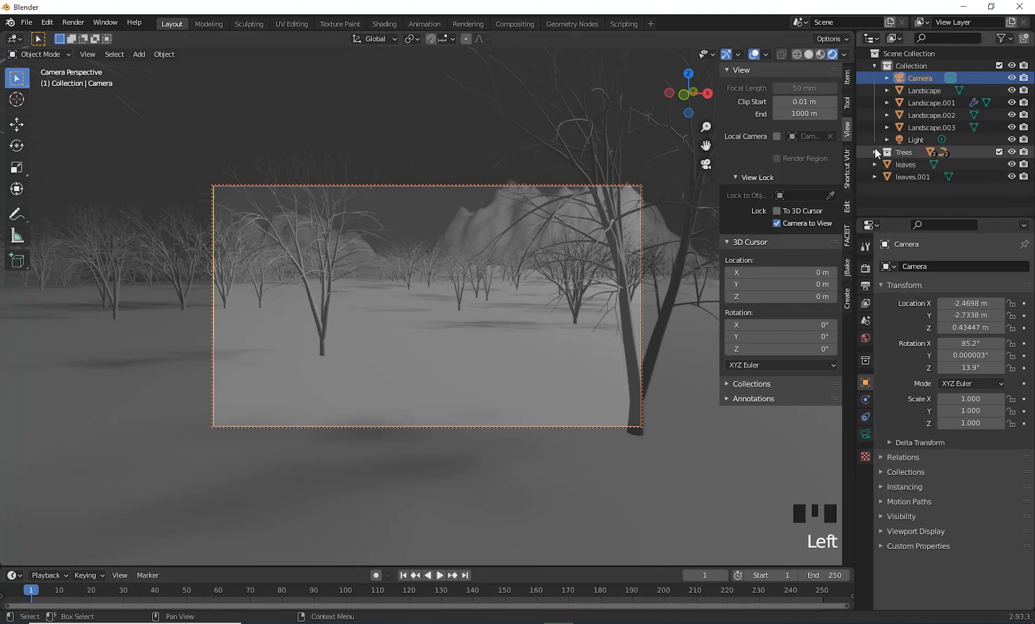
pyautogui.click(915, 138)
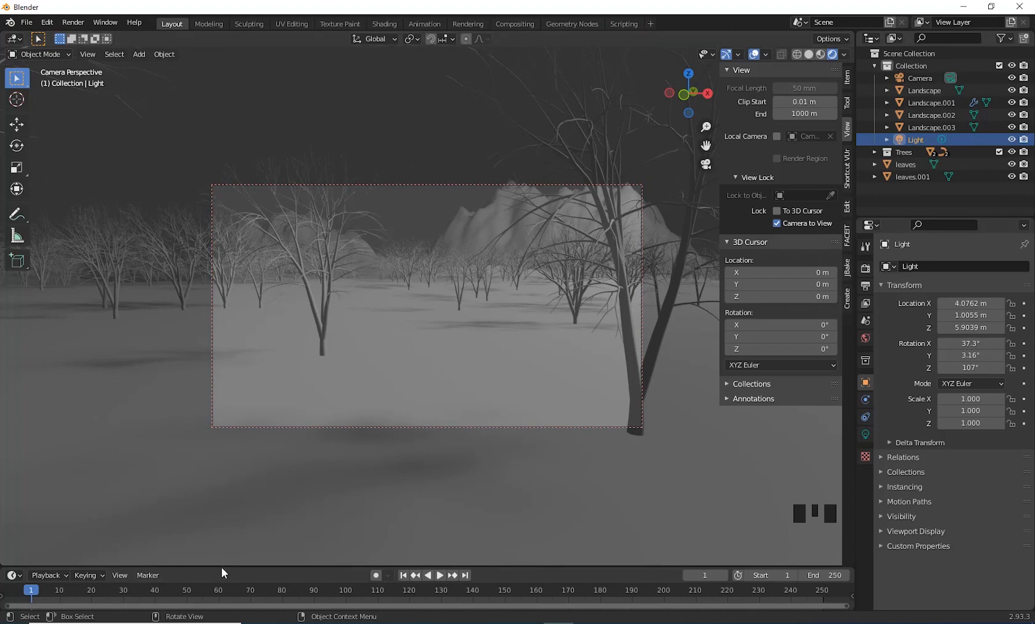
pyautogui.moveTo(222, 566); pyautogui.dragTo(266, 383)
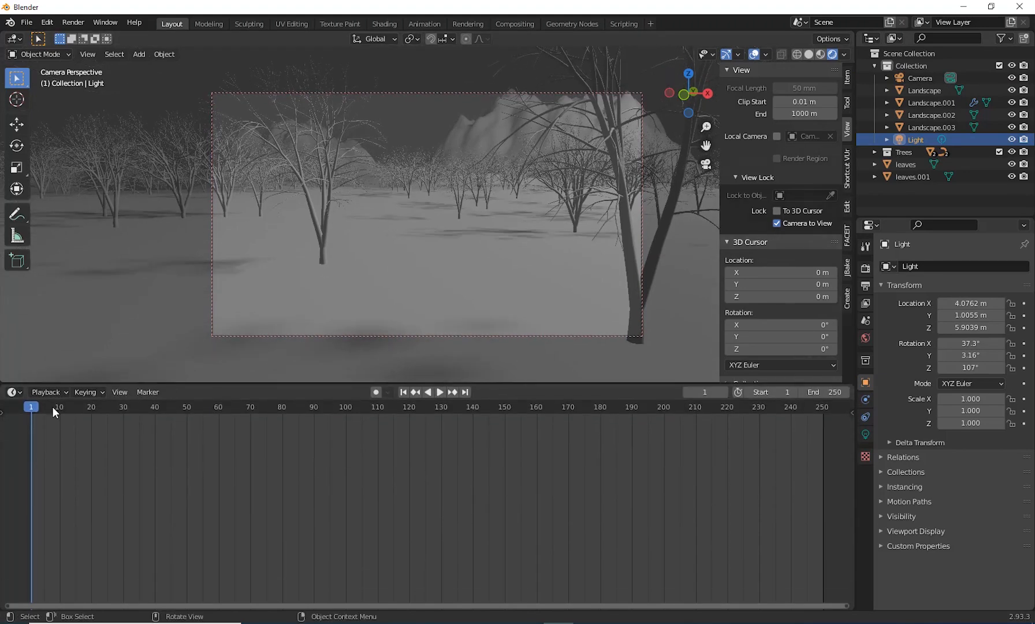
pyautogui.click(17, 391)
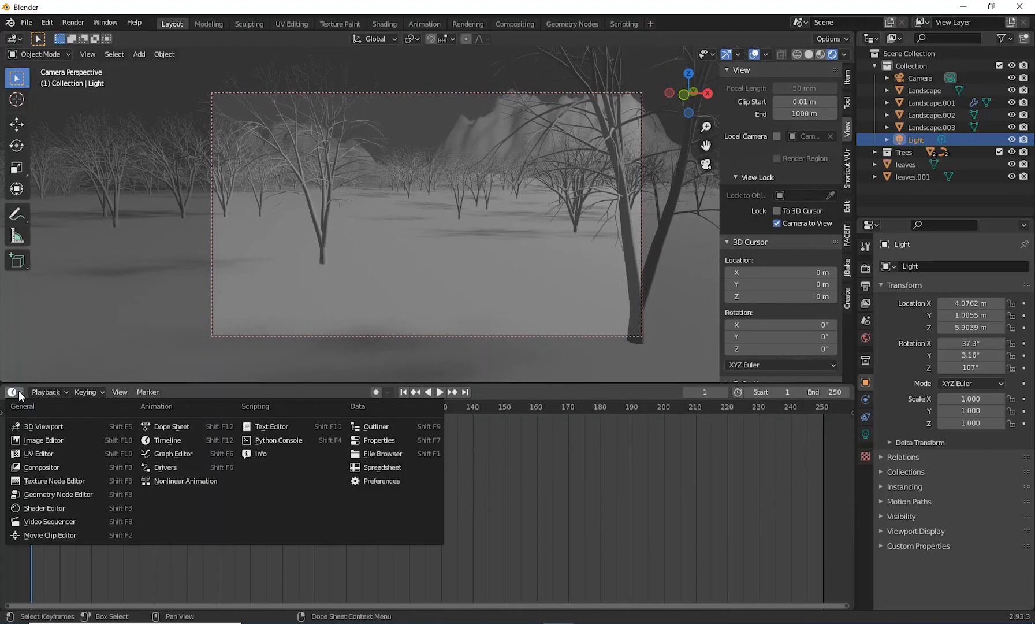
pyautogui.click(46, 507)
pyautogui.click(57, 395)
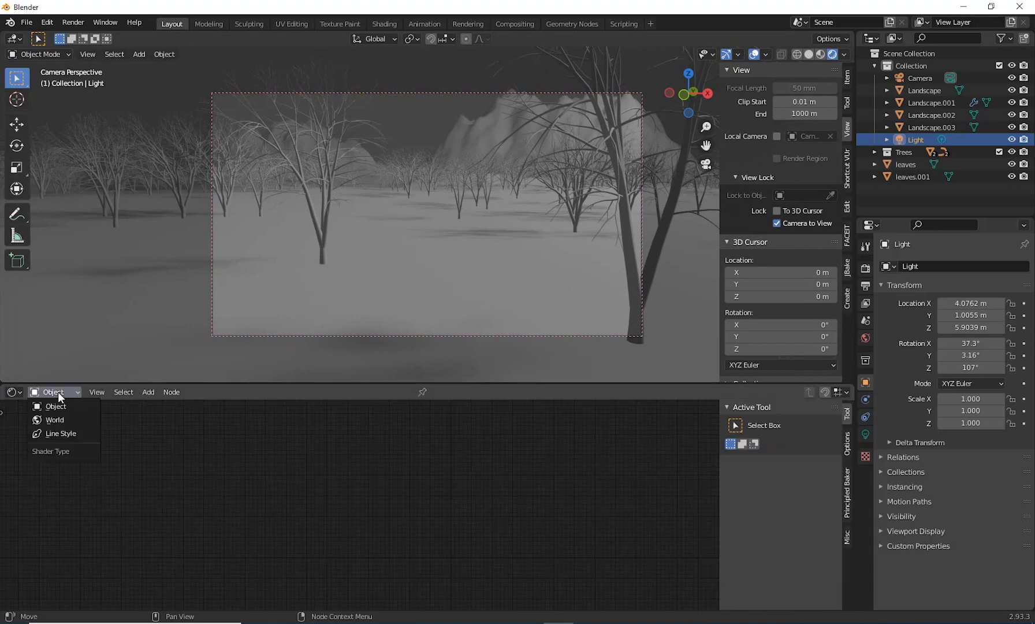
pyautogui.click(63, 415)
pyautogui.press('Home')
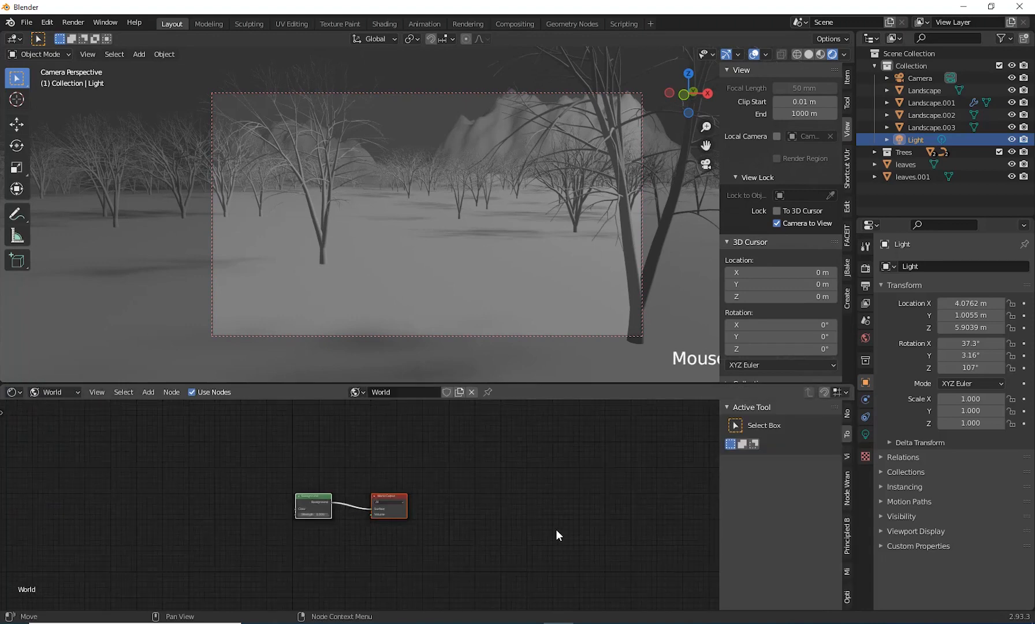
# - Add a Volume Scatter node below the Background node and connect its Volume output to the World Output's Volume input
pyautogui.moveTo(344, 555); pyautogui.dragTo(362, 522, button='middle')
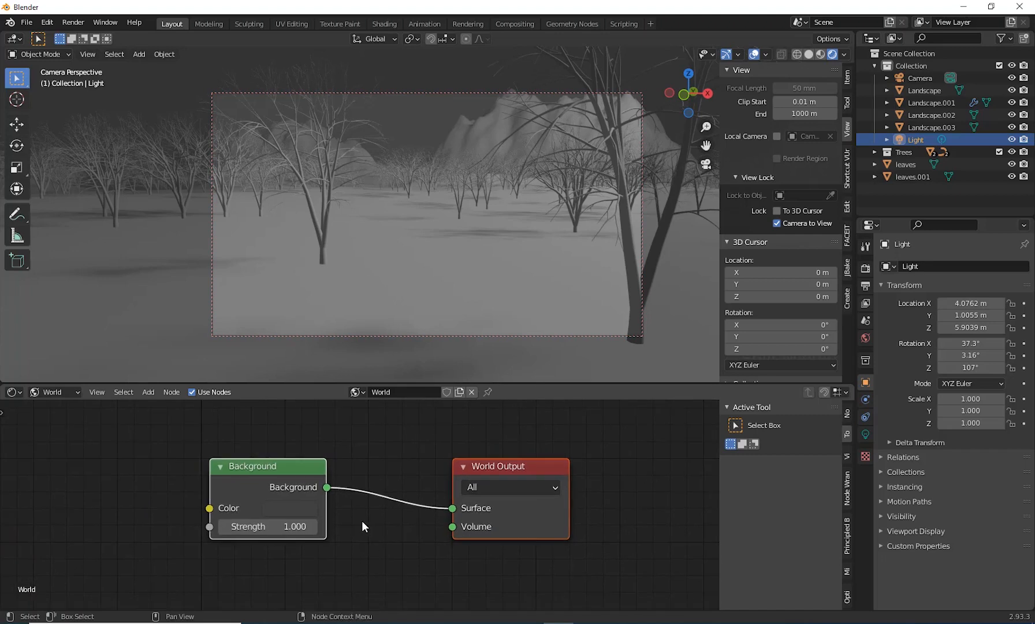
pyautogui.scroll(-1, 374, 527)
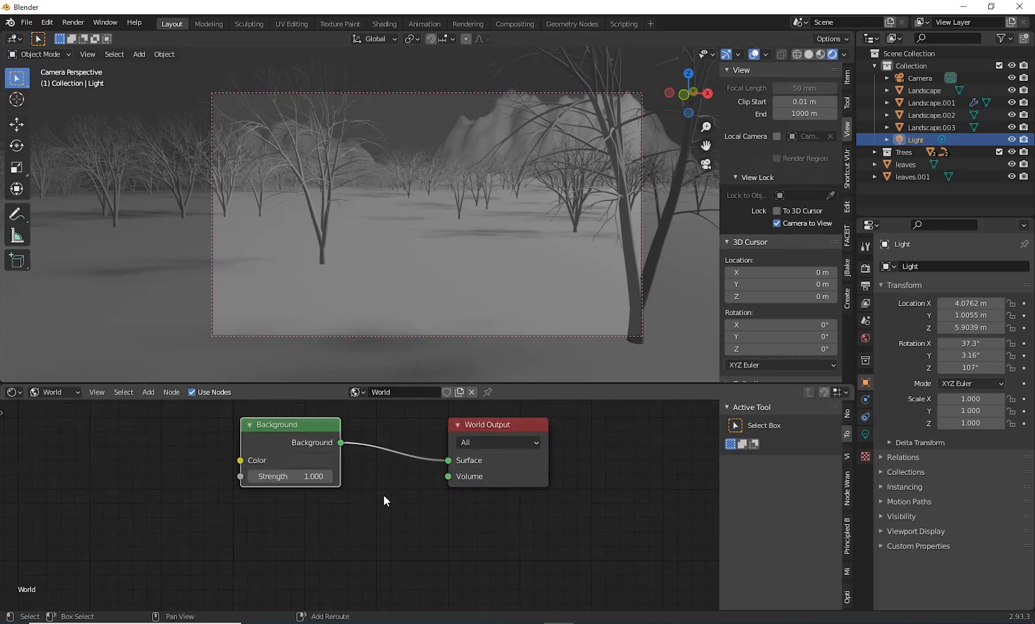
pyautogui.hotkey('shift', 'a')
pyautogui.click(384, 478)
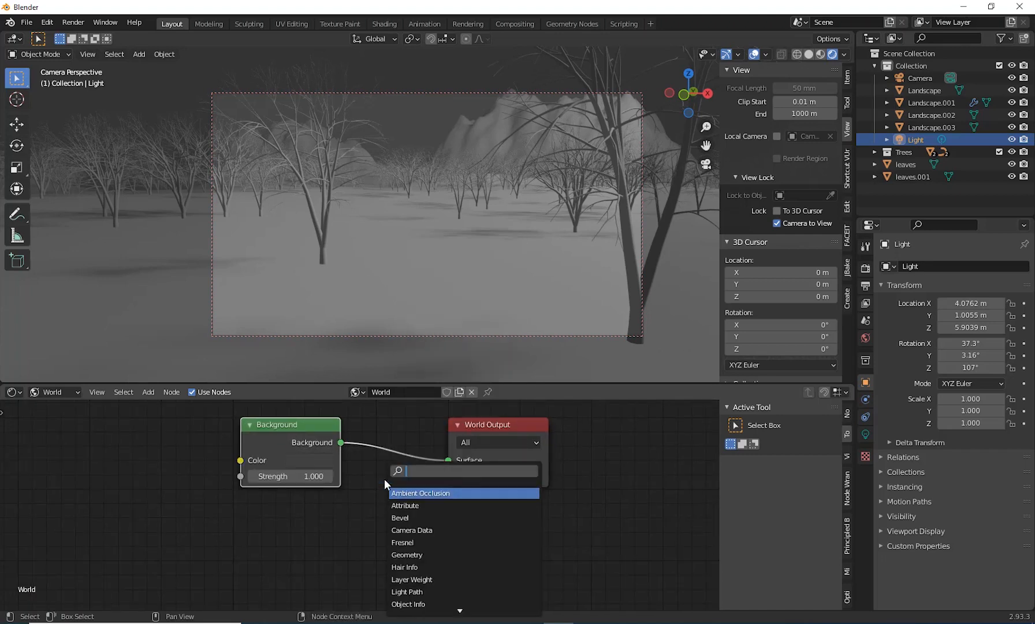
pyautogui.write('volu')
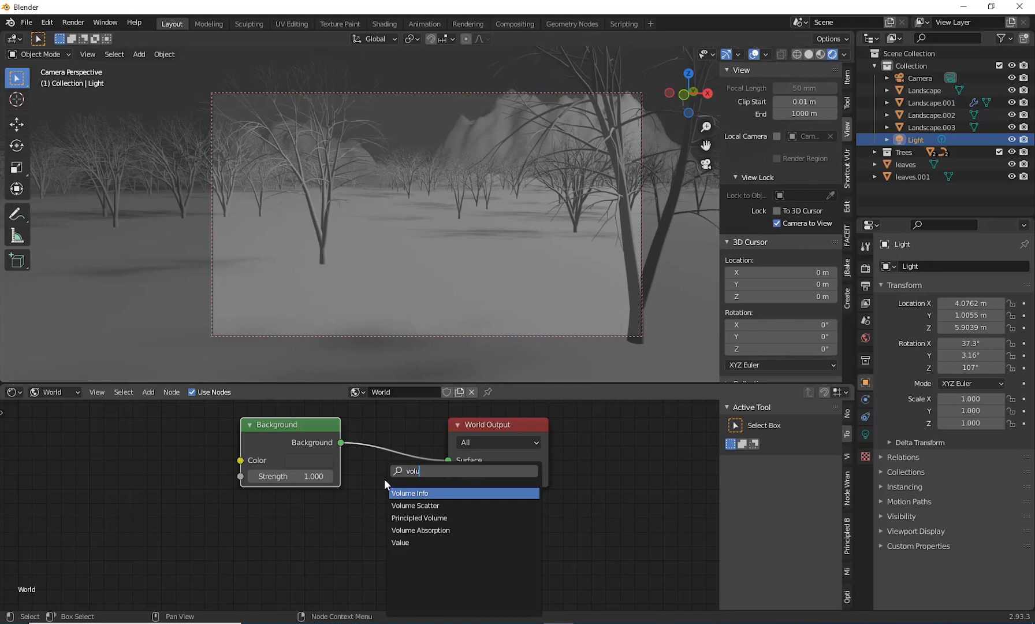
pyautogui.click(416, 505)
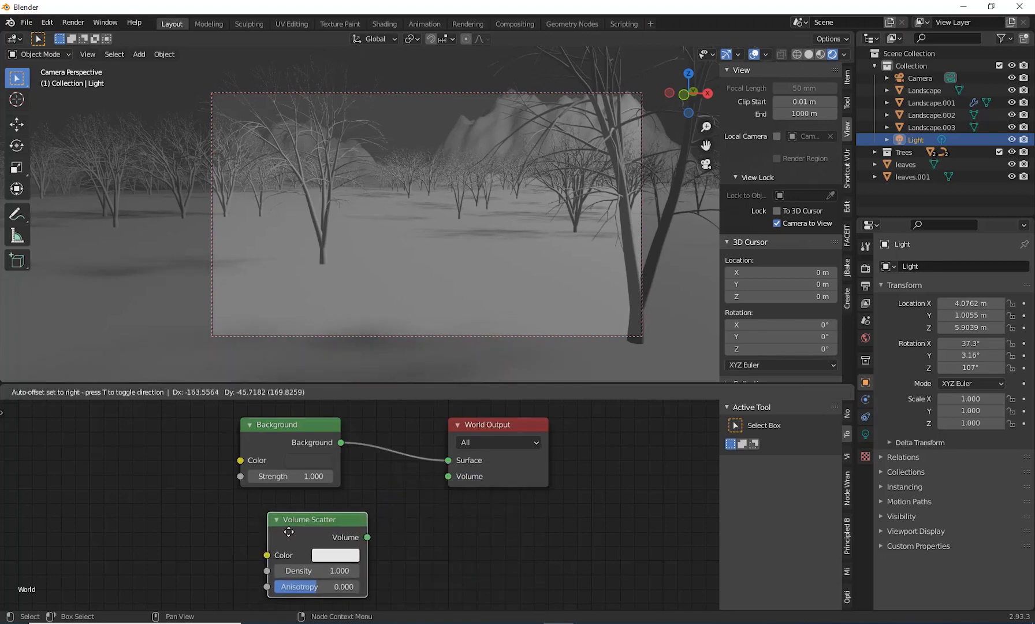
pyautogui.click(293, 526)
pyautogui.moveTo(370, 530); pyautogui.dragTo(447, 476)
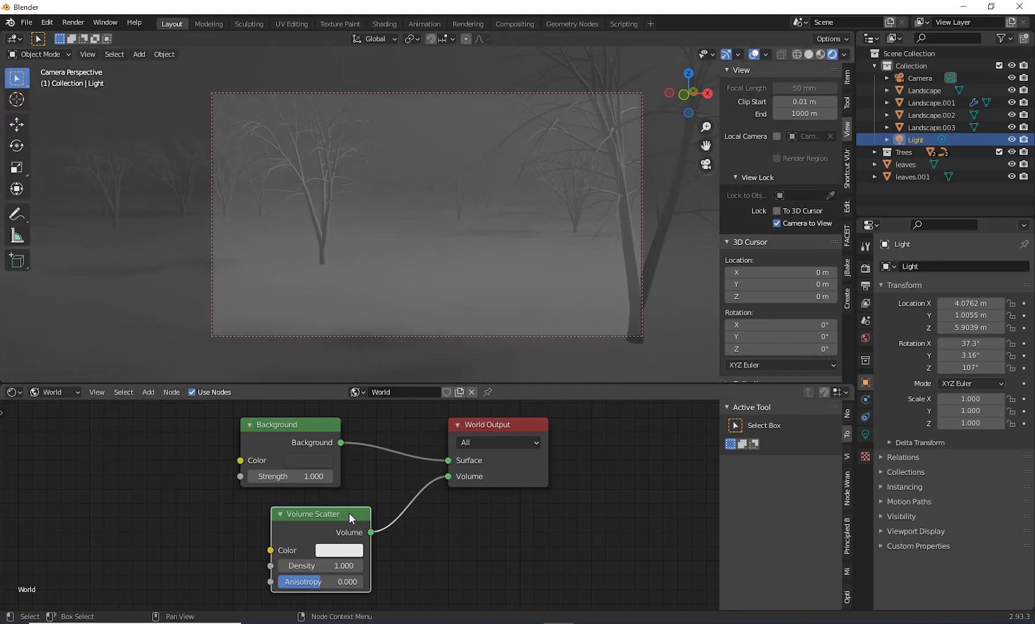
# - Reduce the Volume Scatter density to 0.5, and further to 0.25
pyautogui.click(345, 566)
pyautogui.press('BackSpace')
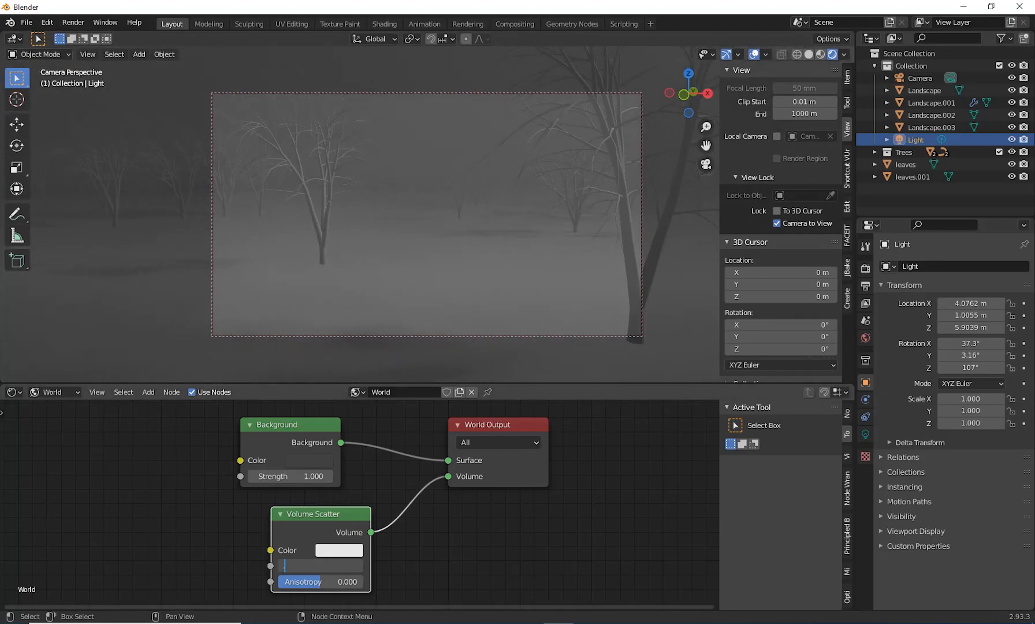
pyautogui.press('Return')
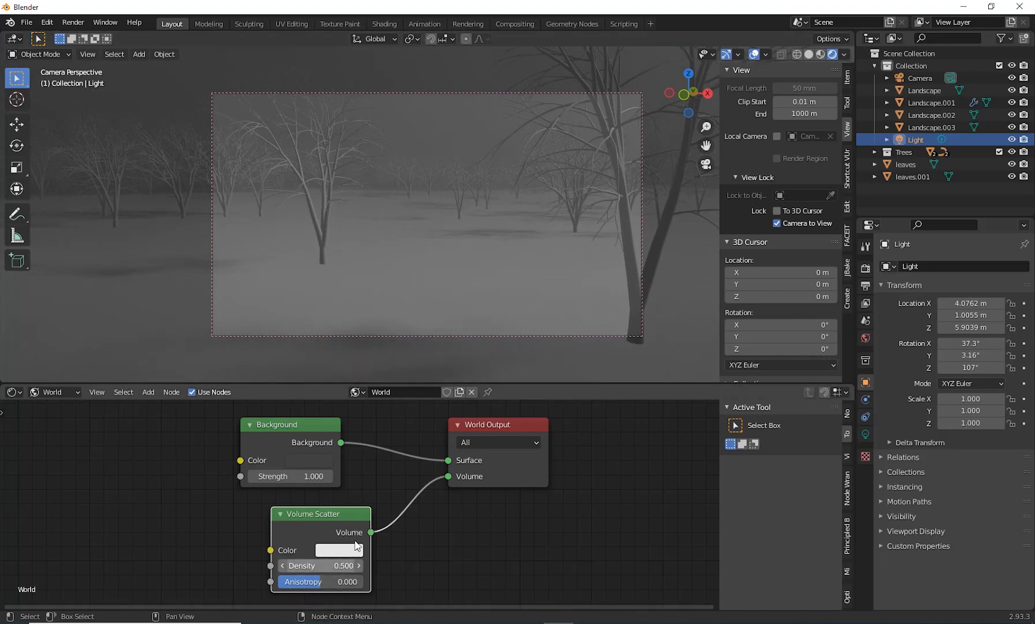
pyautogui.click(334, 565)
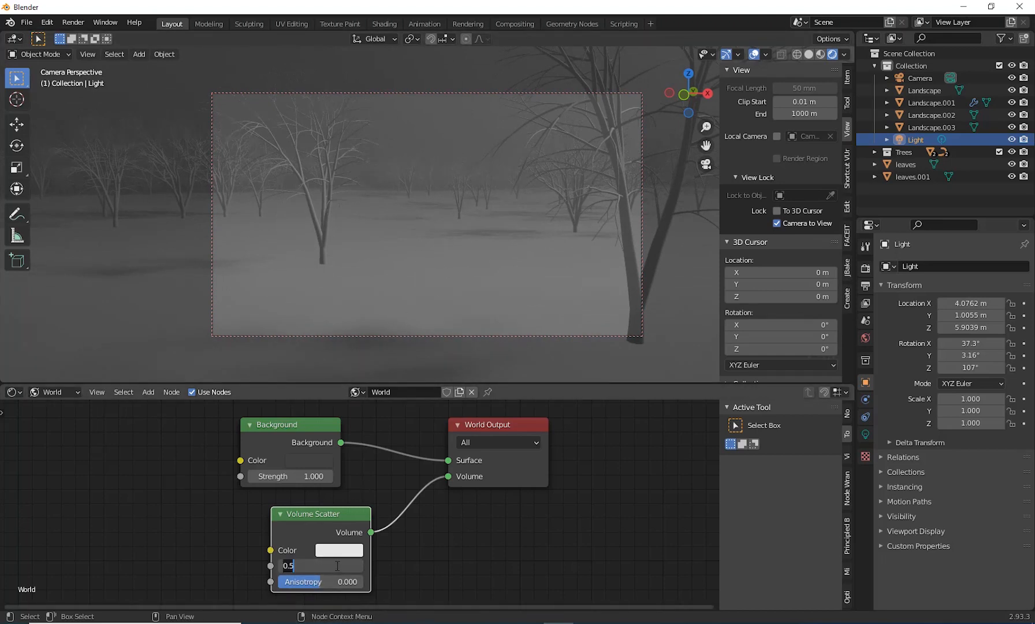
pyautogui.press('BackSpace')
pyautogui.write('.25')
pyautogui.press('Return')
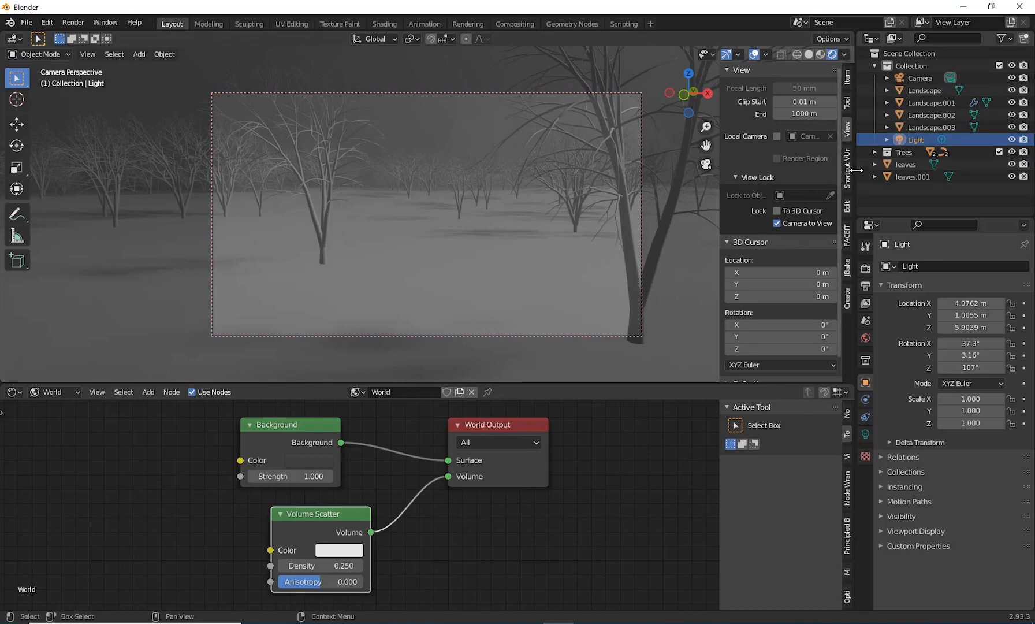
# - Enlarge the Outliner area in width and height and turn it into a second 3D Viewport
pyautogui.moveTo(855, 170); pyautogui.dragTo(721, 171)
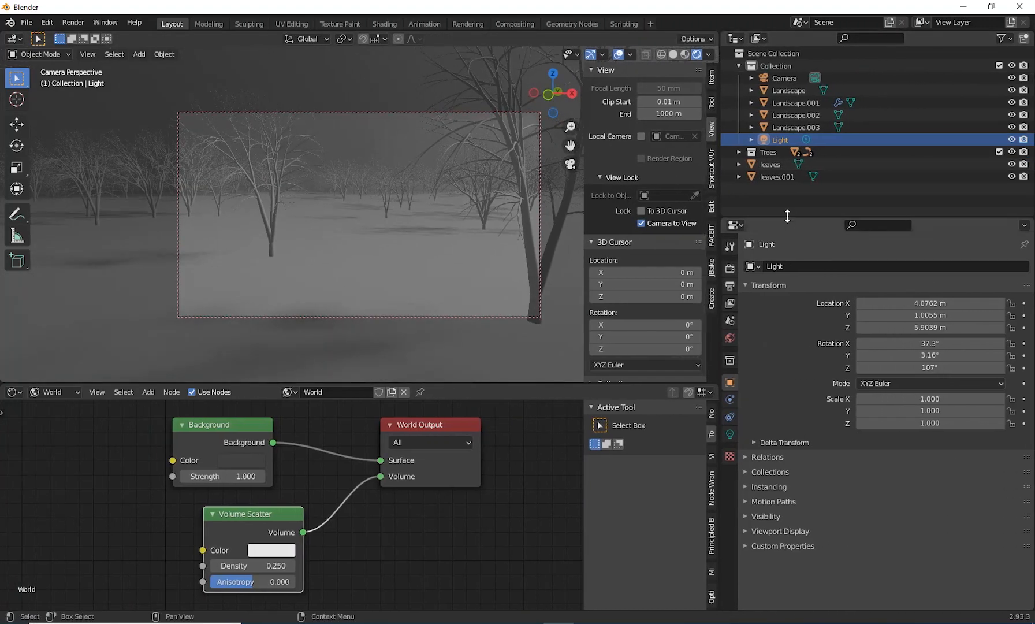
pyautogui.moveTo(787, 216); pyautogui.dragTo(787, 313)
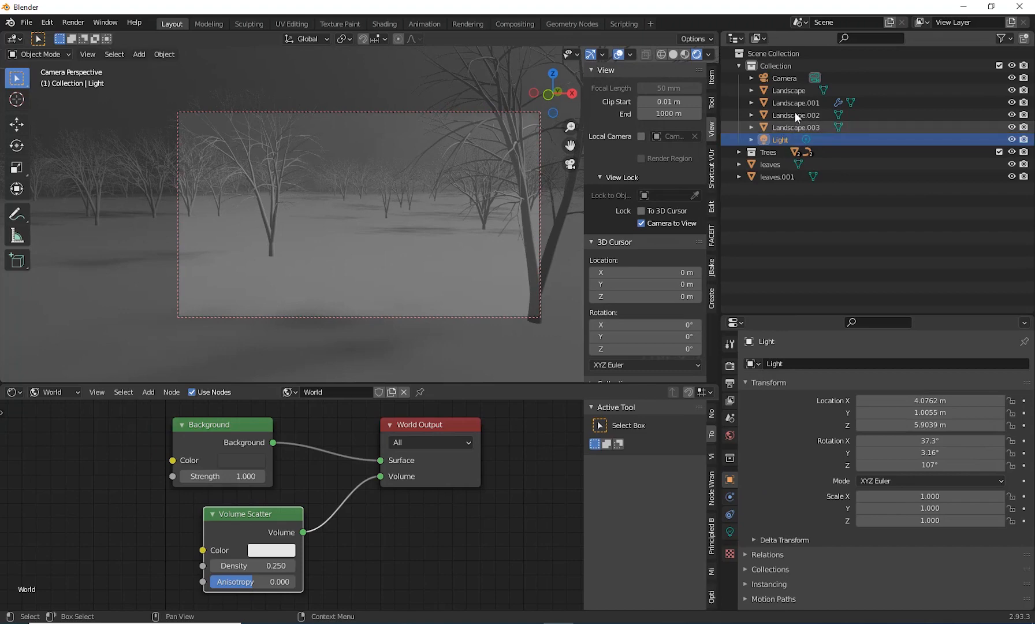
pyautogui.click(741, 38)
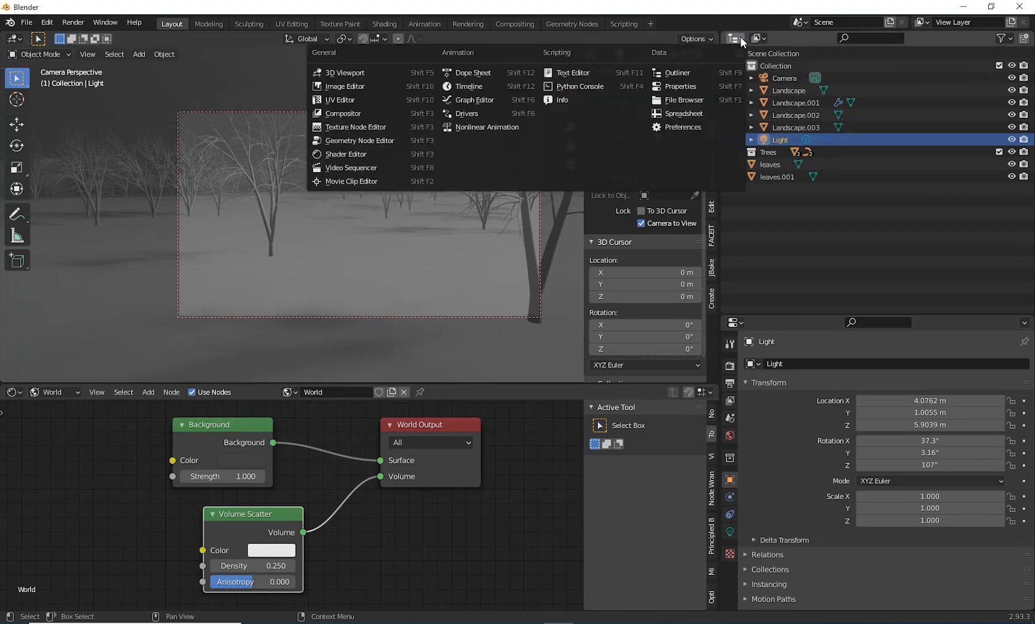
pyautogui.click(349, 71)
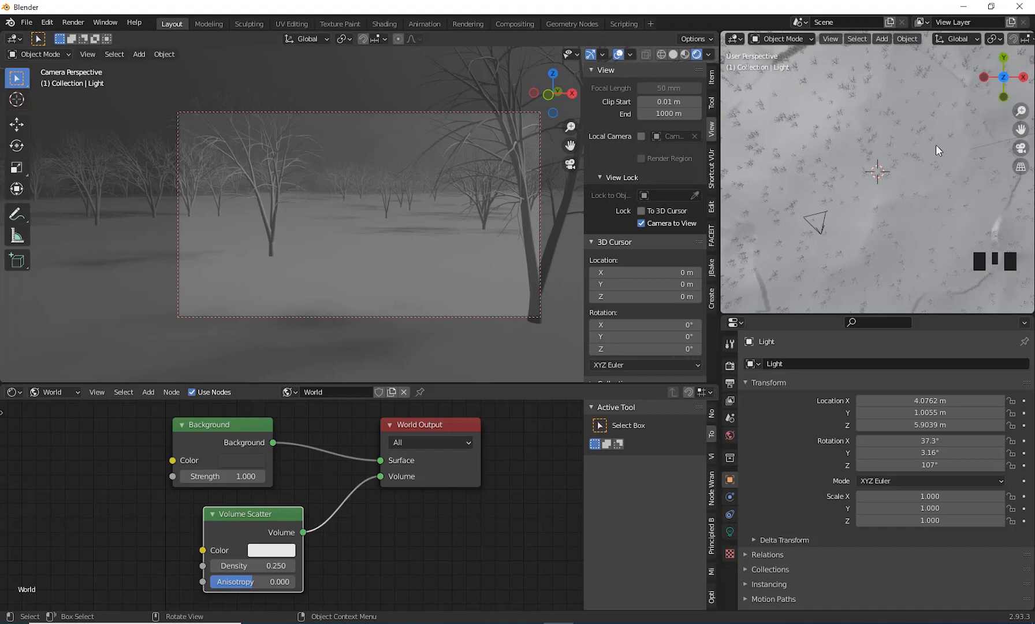
# - Show the camera view in the second viewport, zoomed to fill the area, with rendered shading
pyautogui.moveTo(930, 147); pyautogui.dragTo(925, 149, button='middle')
pyautogui.press('KP_0')
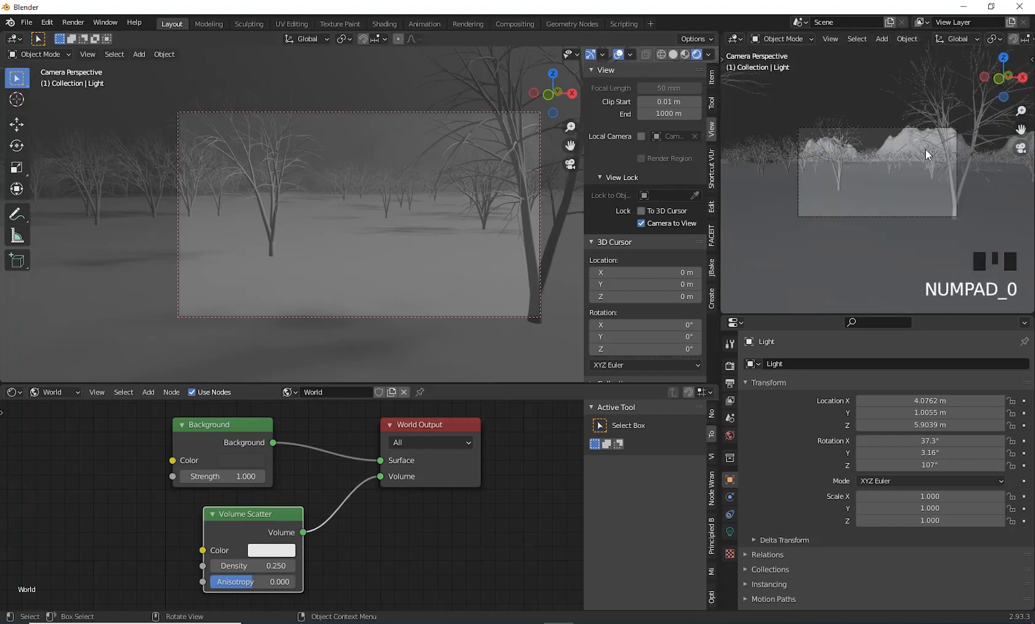
pyautogui.scroll(5, 944, 145)
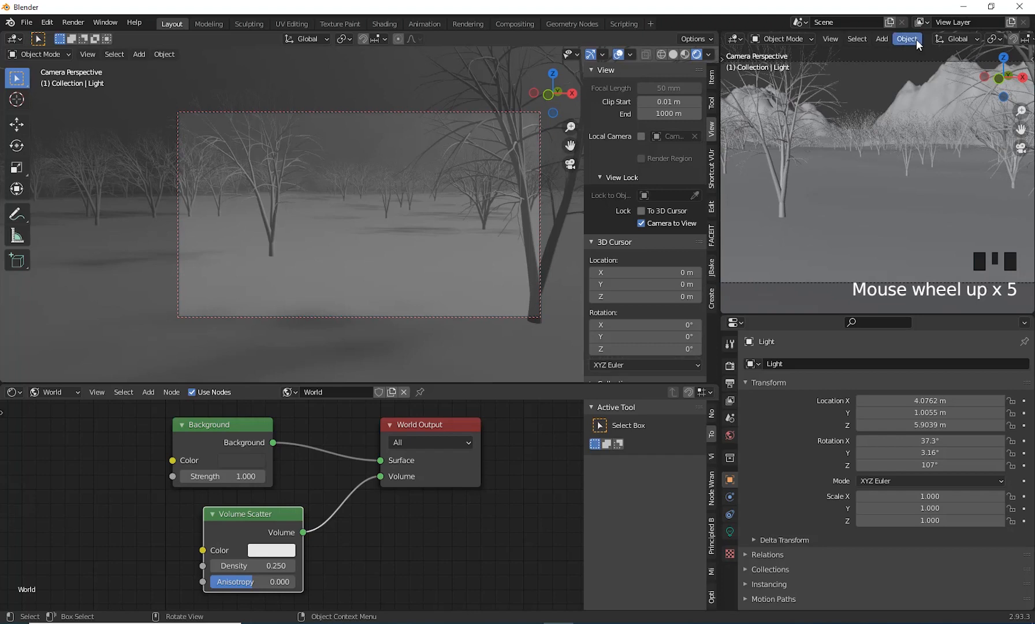
pyautogui.scroll(-5, 916, 40)
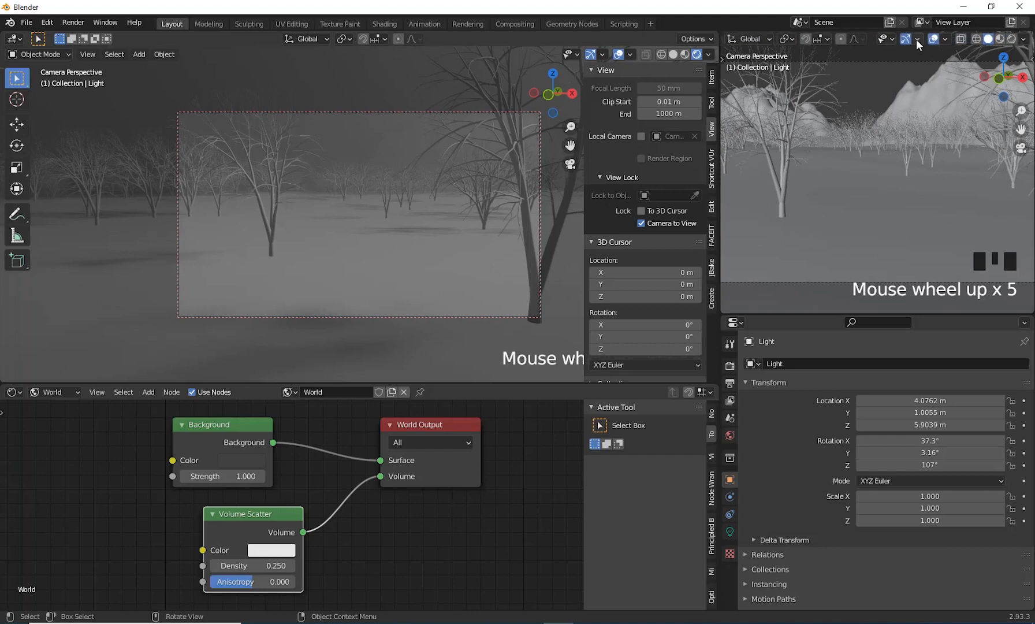
pyautogui.click(1012, 38)
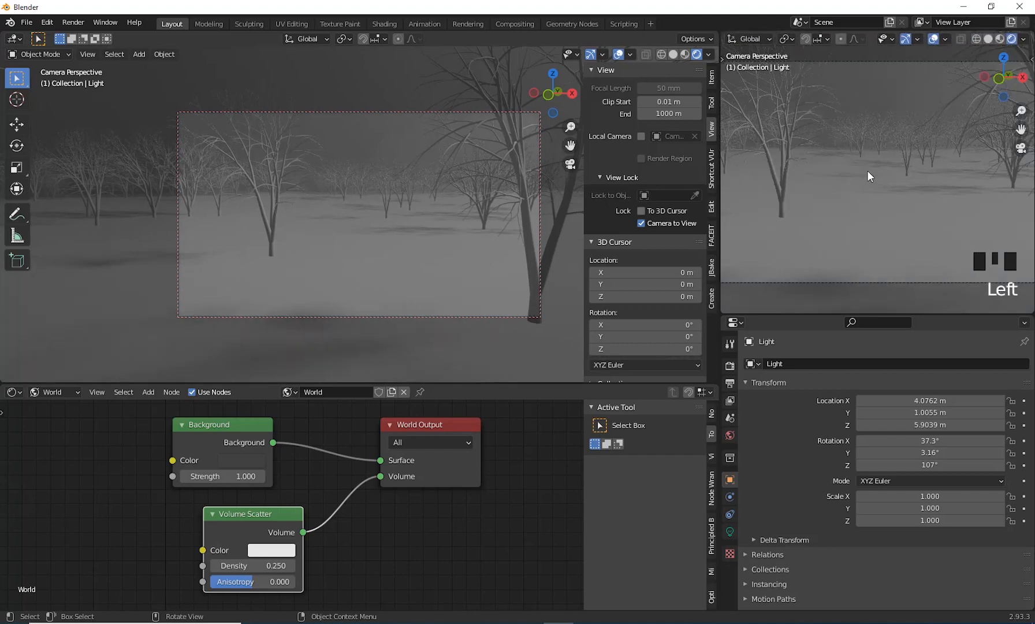
# - Switch the main viewport to solid shading and move the locked camera so a tree frames the shot's left edge
pyautogui.click(672, 55)
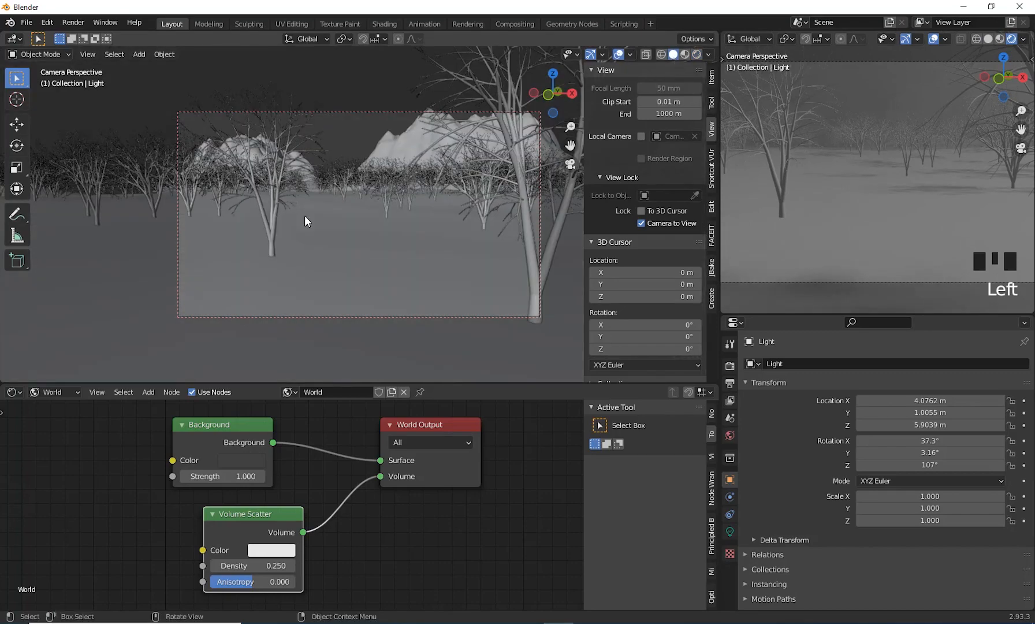
pyautogui.moveTo(306, 220)
pyautogui.mouseDown(button='middle')
pyautogui.moveTo(297, 243)
pyautogui.moveTo(286, 233)
pyautogui.mouseUp(button='middle')
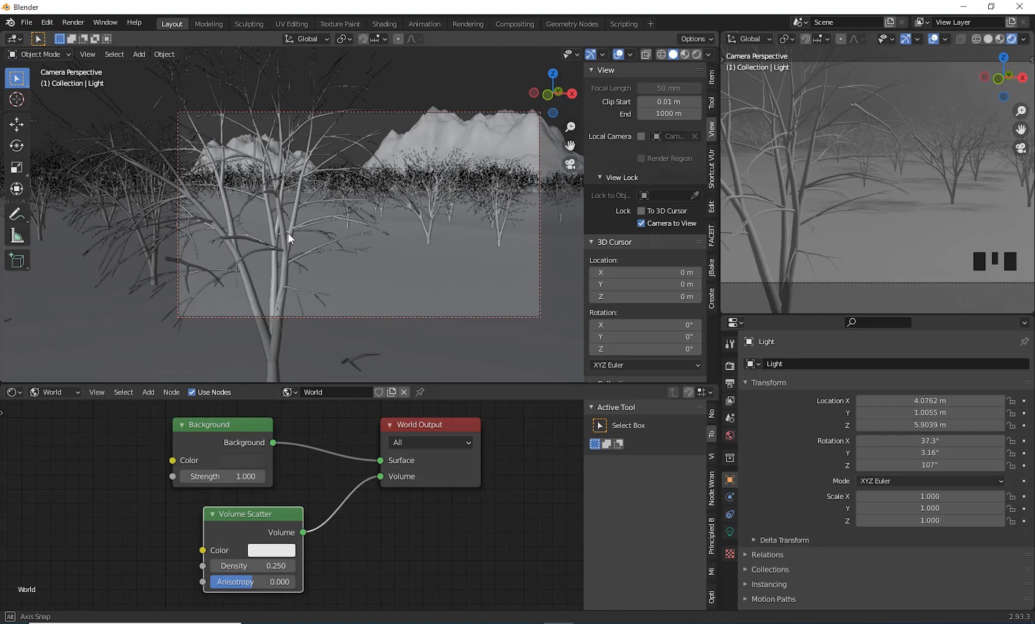
pyautogui.moveTo(287, 232); pyautogui.dragTo(295, 231, button='middle')
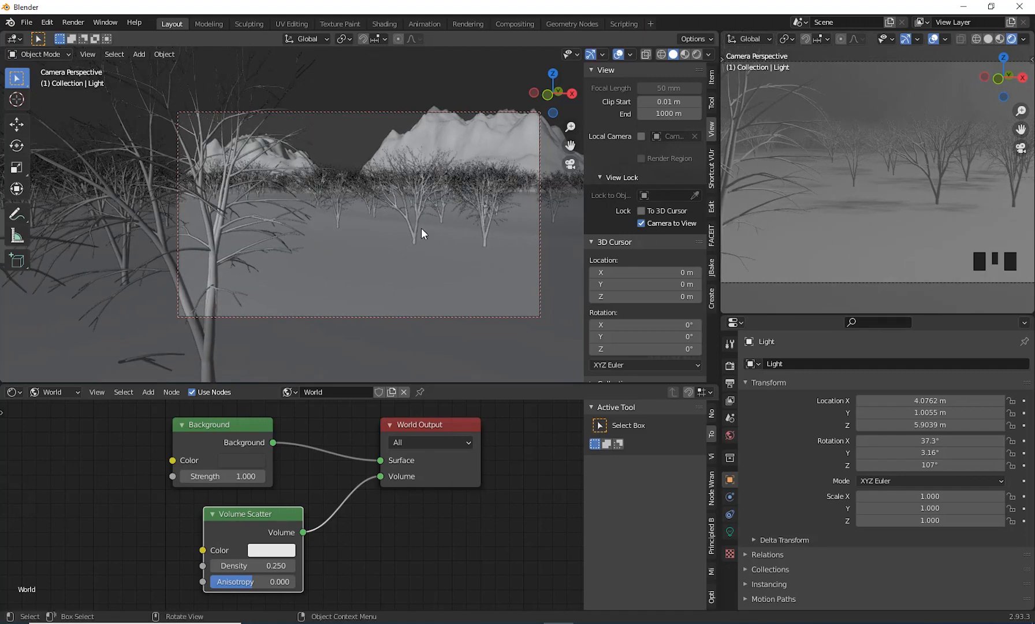
# - Leave the camera view in the main viewport, select the tree-covered terrain Landscape.001, and switch it to Weight Paint mode
pyautogui.press('KP_0')
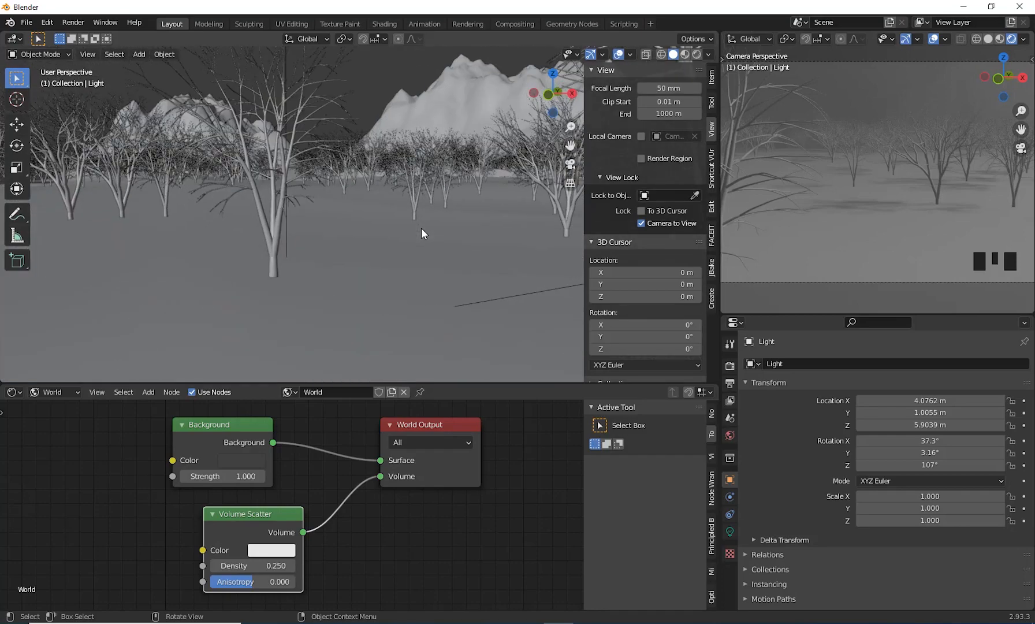
pyautogui.scroll(-3, 386, 230)
pyautogui.moveTo(386, 230); pyautogui.dragTo(459, 243, button='middle')
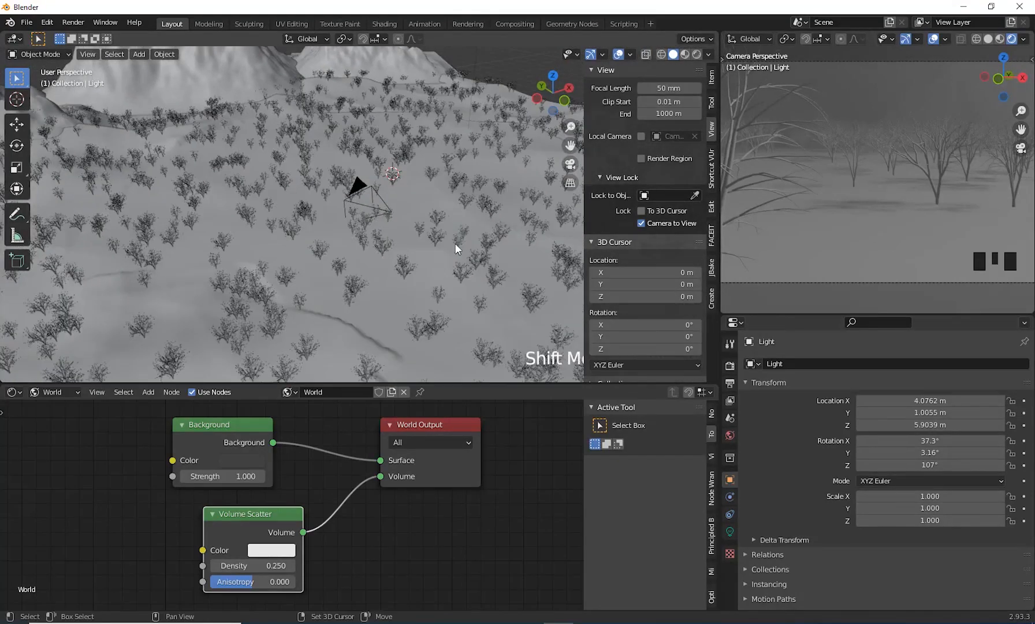
pyautogui.scroll(-4, 367, 279)
pyautogui.keyDown('shift'); pyautogui.moveTo(367, 280); pyautogui.dragTo(430, 213, button='middle'); pyautogui.keyUp('shift')
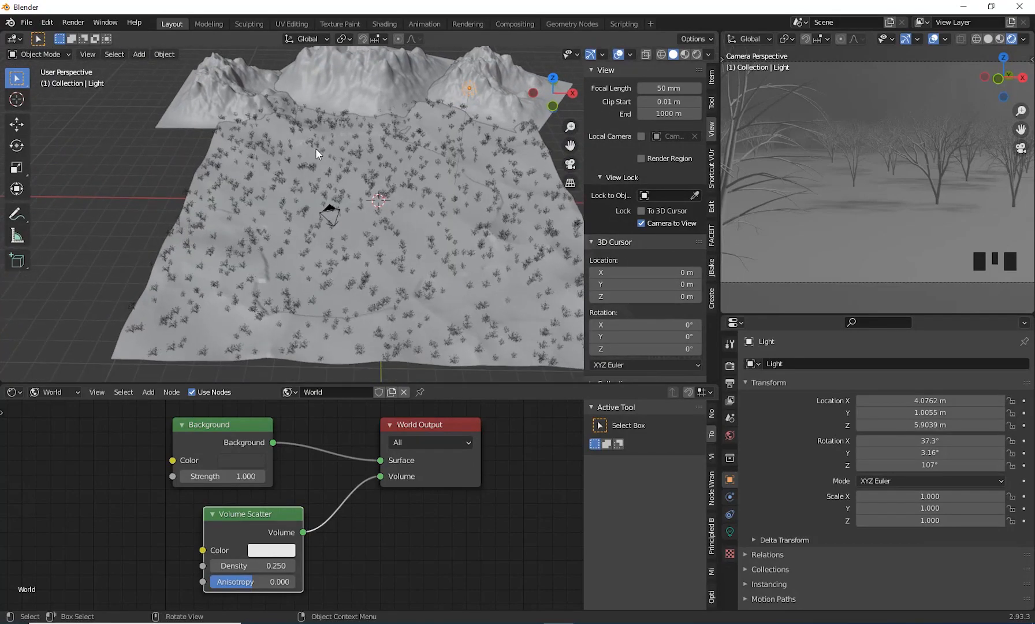
pyautogui.scroll(4, 411, 277)
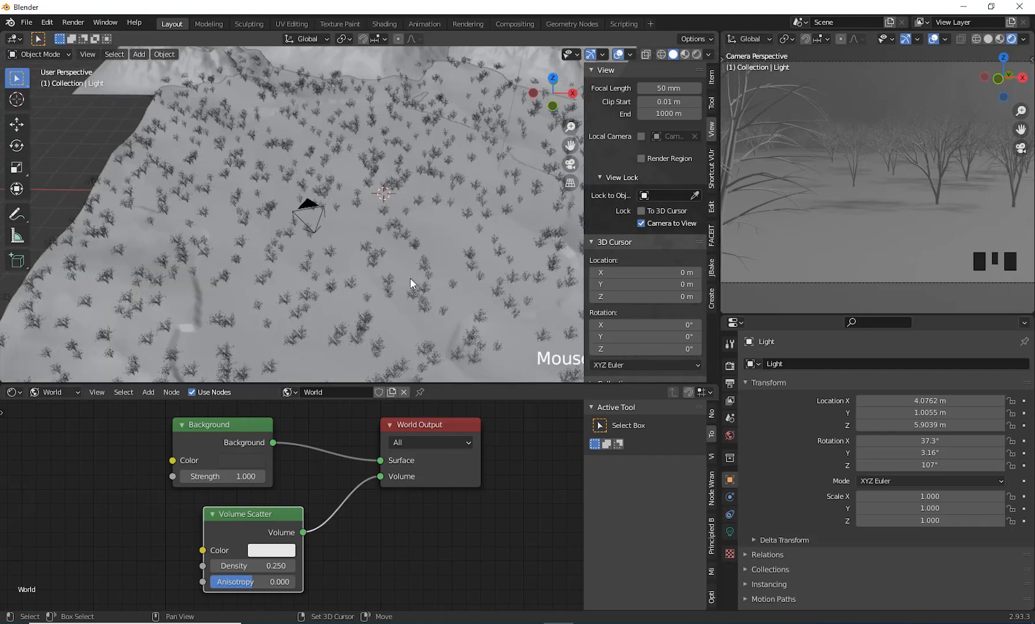
pyautogui.moveTo(411, 281); pyautogui.dragTo(377, 126, button='middle')
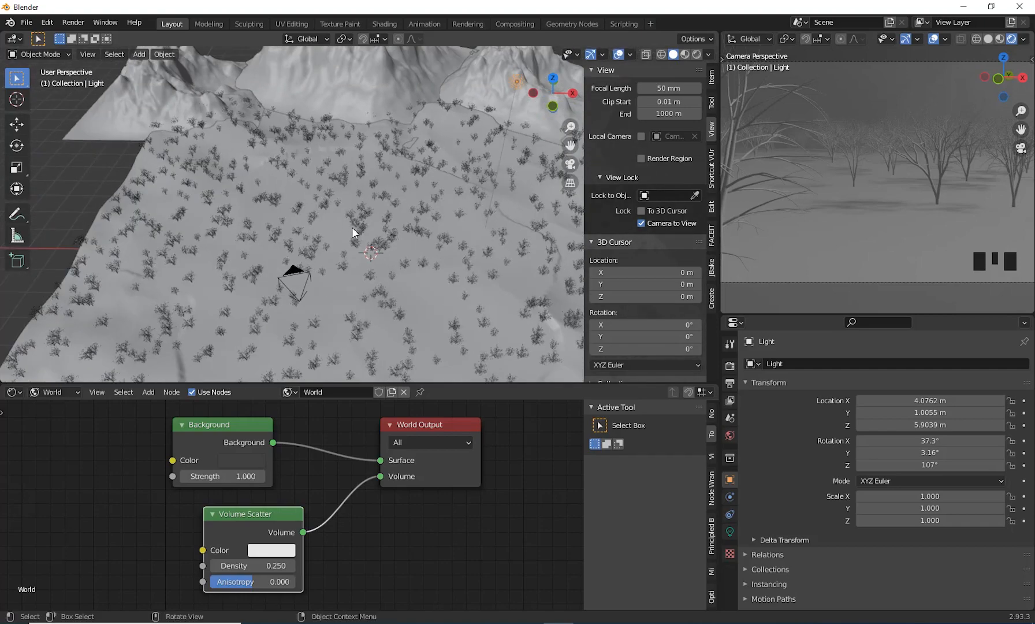
pyautogui.scroll(-3, 353, 233)
pyautogui.moveTo(372, 199)
pyautogui.mouseDown(button='middle')
pyautogui.moveTo(376, 229)
pyautogui.moveTo(416, 256)
pyautogui.moveTo(419, 243)
pyautogui.moveTo(377, 212)
pyautogui.mouseUp(button='middle')
pyautogui.click(416, 237)
pyautogui.click(302, 196)
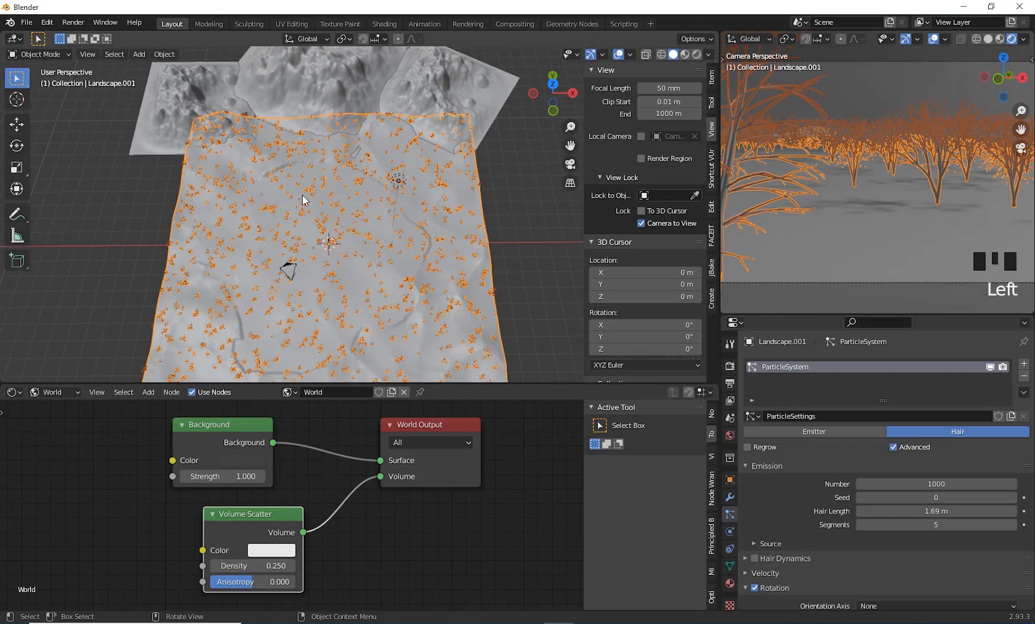
pyautogui.click(37, 54)
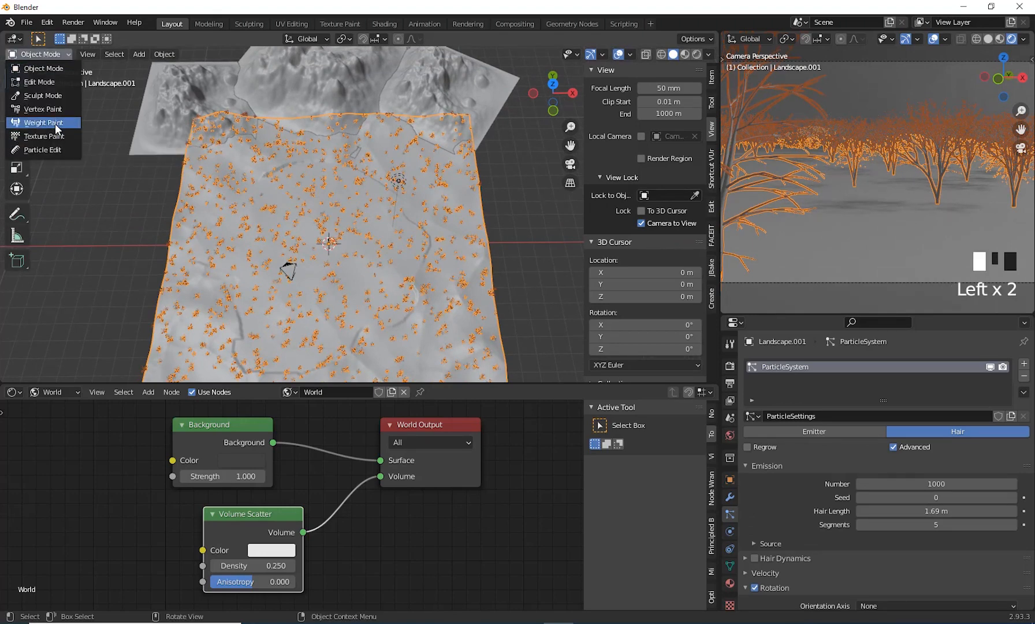
pyautogui.click(55, 123)
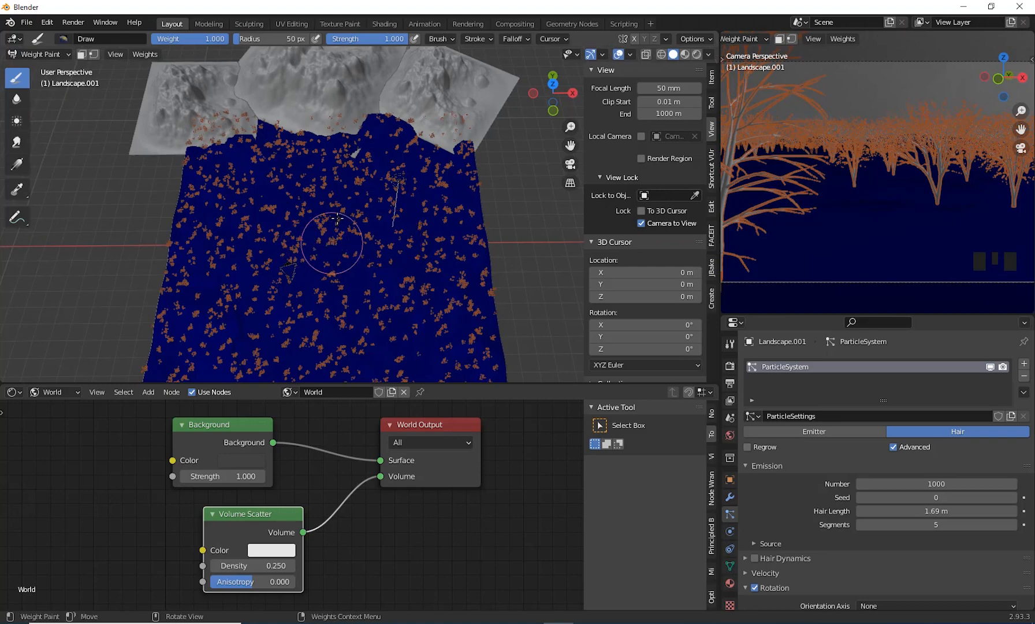
# - Paint full-weight patches across the terrain with the Draw brush, densest along the mountain edge, with scattered strips and spots elsewhere
pyautogui.moveTo(336, 212); pyautogui.dragTo(318, 177)
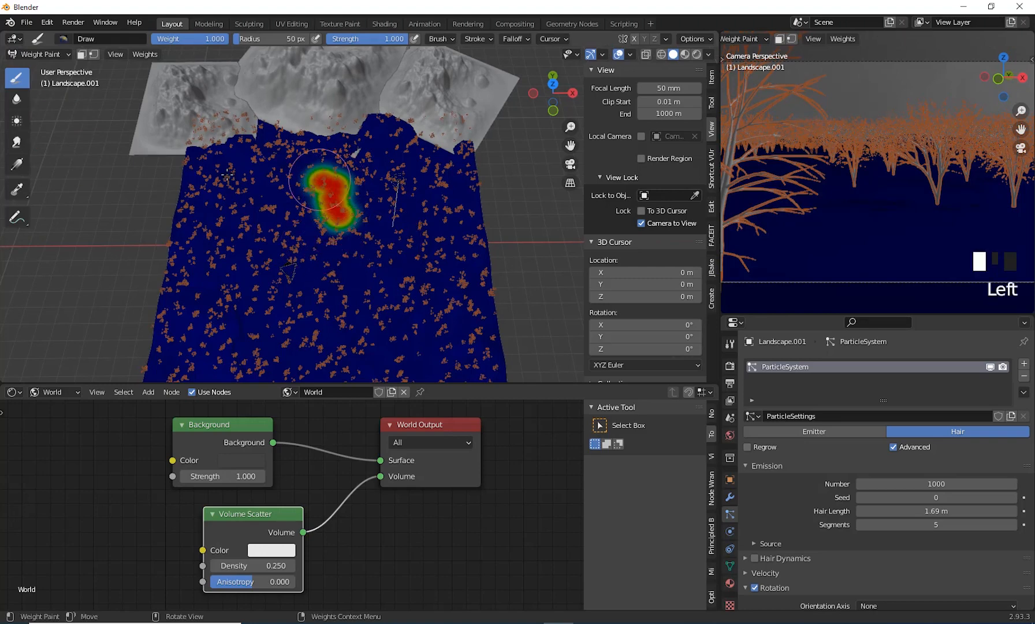
pyautogui.moveTo(227, 164)
pyautogui.mouseDown()
pyautogui.moveTo(237, 151)
pyautogui.moveTo(339, 142)
pyautogui.moveTo(308, 131)
pyautogui.mouseUp()
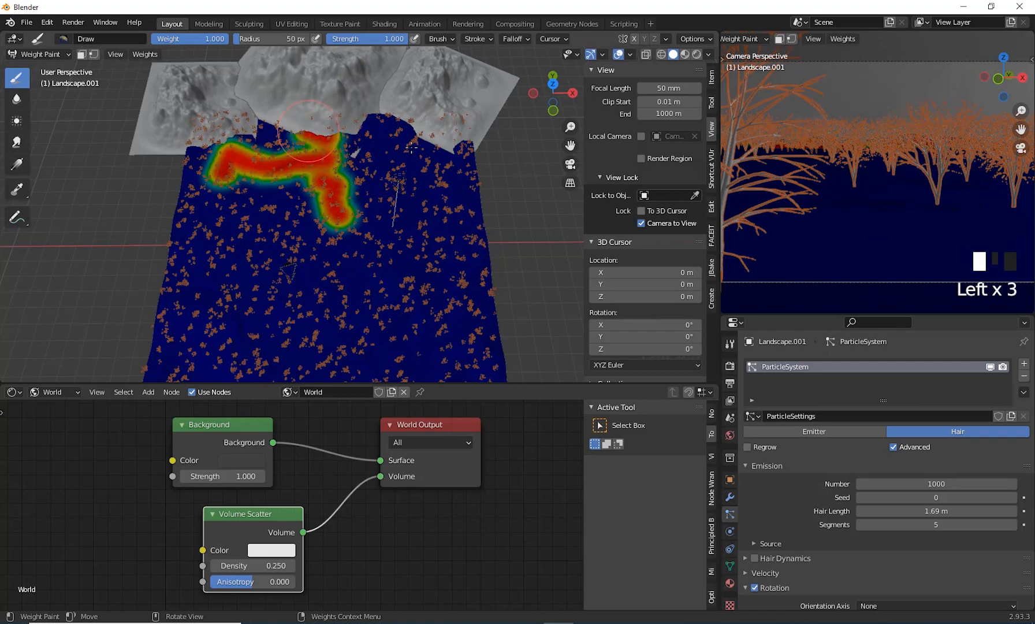
pyautogui.moveTo(406, 152); pyautogui.dragTo(414, 157)
pyautogui.click(444, 203)
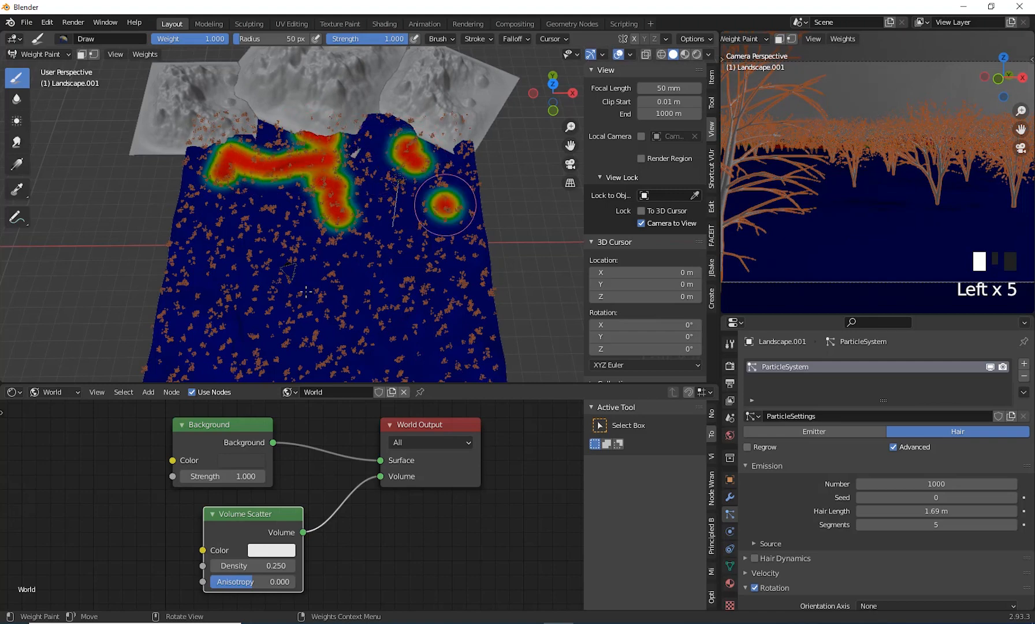
pyautogui.moveTo(266, 282)
pyautogui.mouseDown()
pyautogui.moveTo(267, 231)
pyautogui.moveTo(282, 215)
pyautogui.mouseUp()
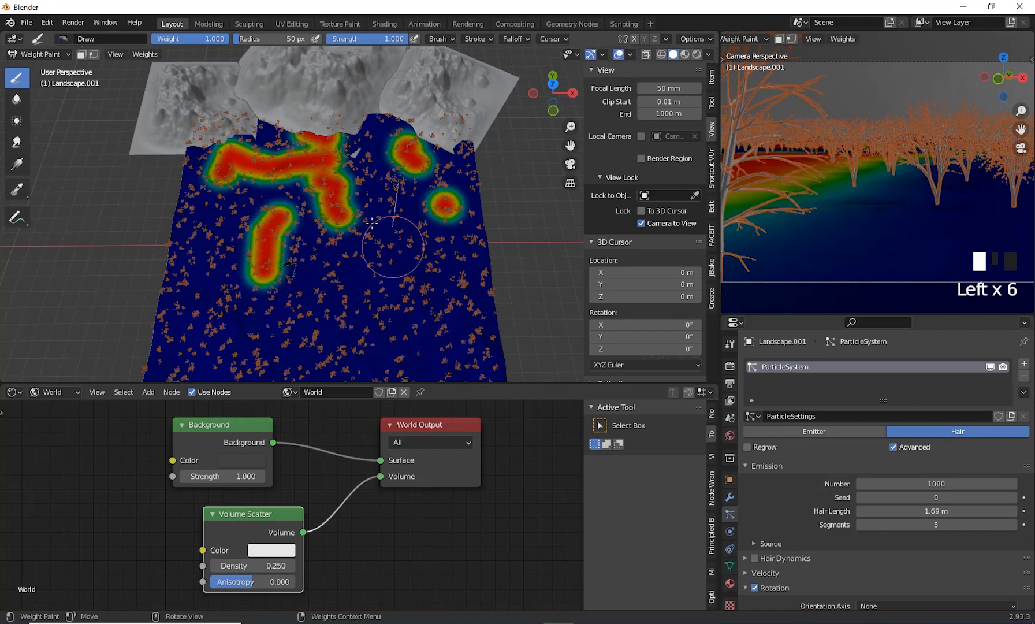
pyautogui.moveTo(358, 228); pyautogui.dragTo(374, 219)
pyautogui.click(454, 328)
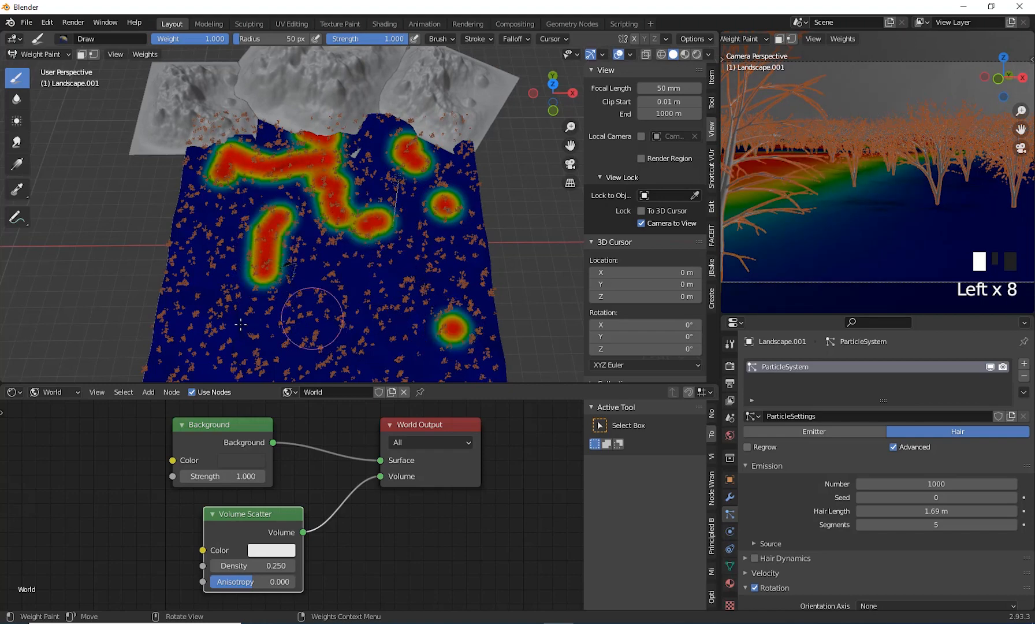
pyautogui.click(306, 321)
pyautogui.moveTo(198, 274); pyautogui.dragTo(196, 321)
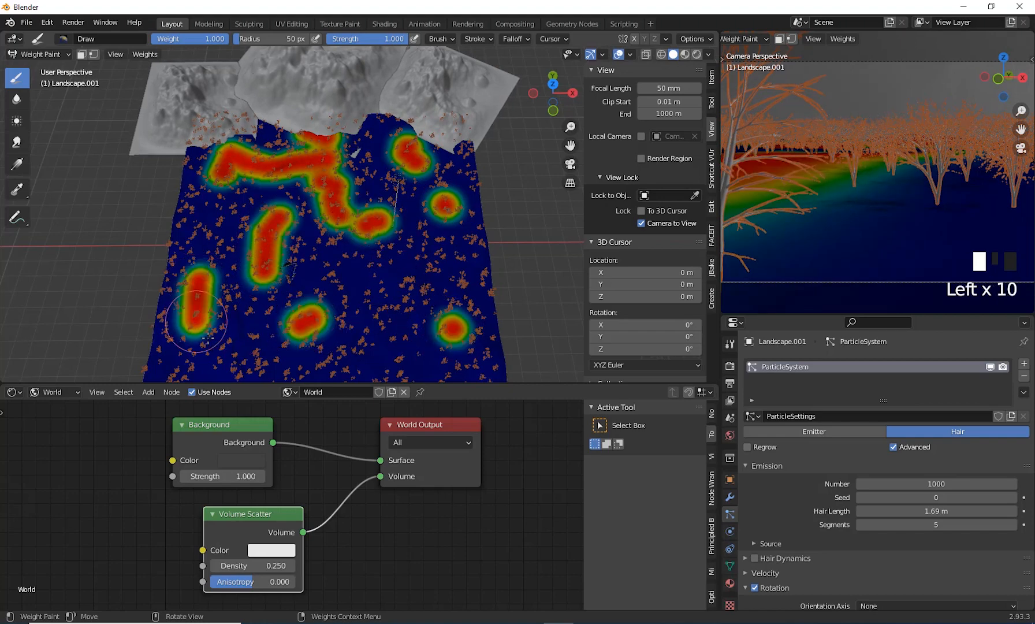
pyautogui.click(223, 213)
pyautogui.moveTo(373, 166)
pyautogui.mouseDown()
pyautogui.moveTo(367, 118)
pyautogui.moveTo(277, 152)
pyautogui.moveTo(228, 149)
pyautogui.mouseUp()
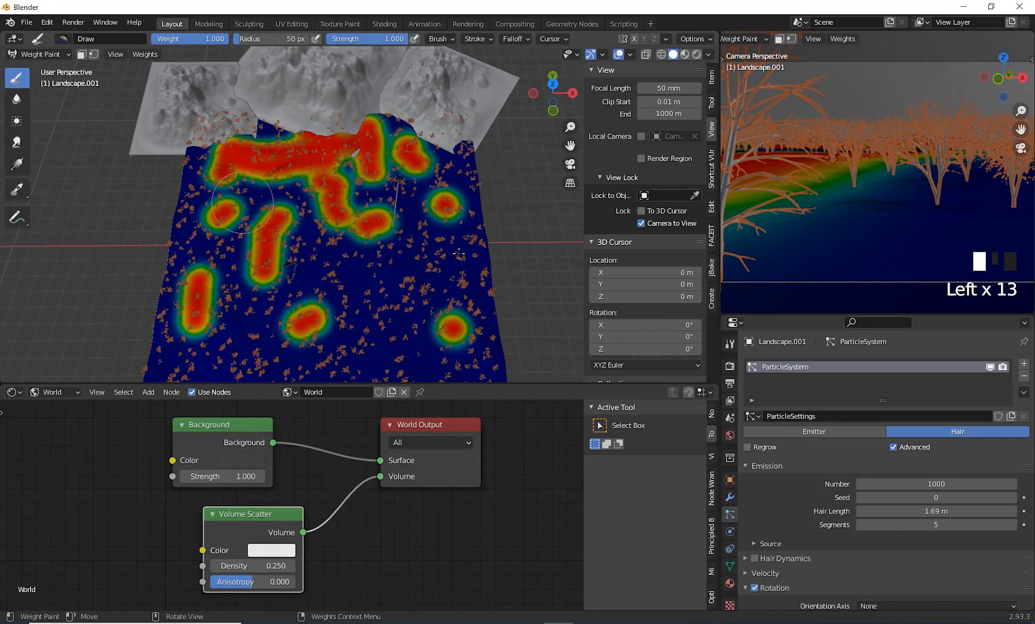
pyautogui.moveTo(460, 249); pyautogui.dragTo(463, 147)
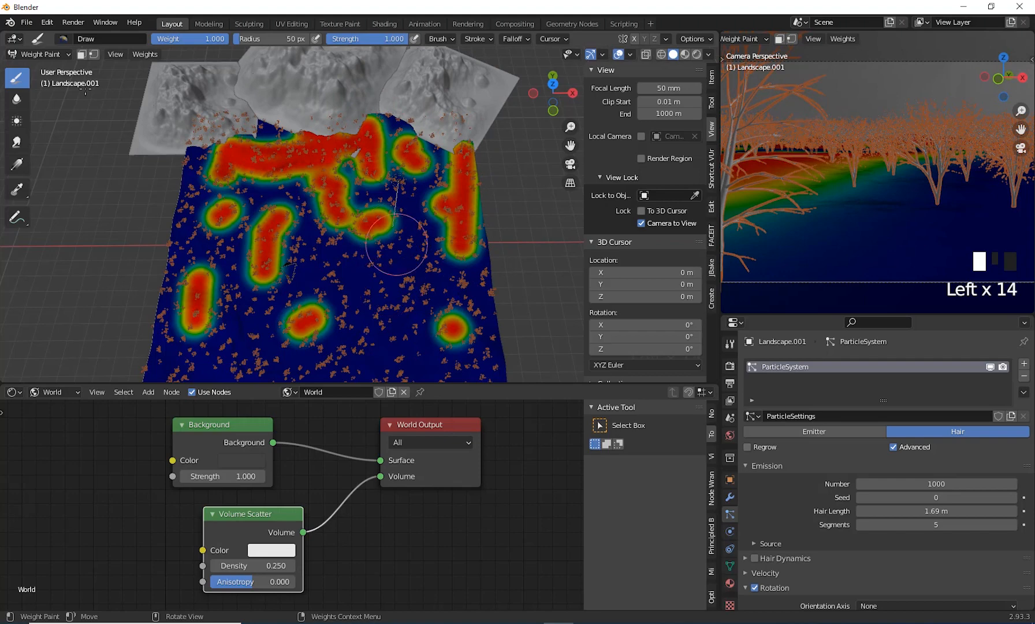
# - Switch to the Blur brush, enlarge its radius to 156 px and soften the painted weight patches
pyautogui.click(16, 100)
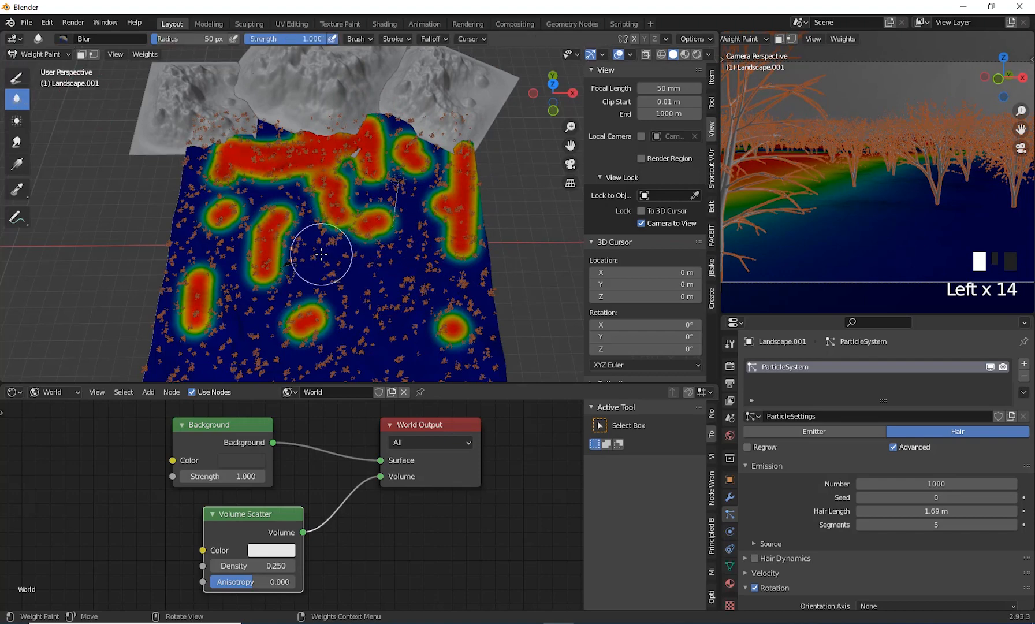
pyautogui.press('f')
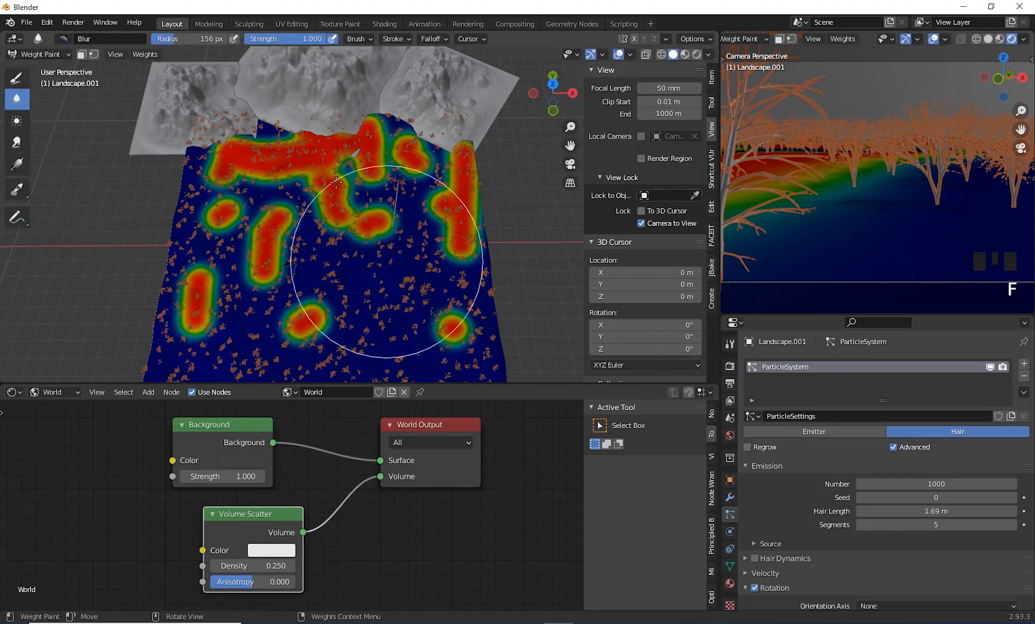
pyautogui.click(194, 307)
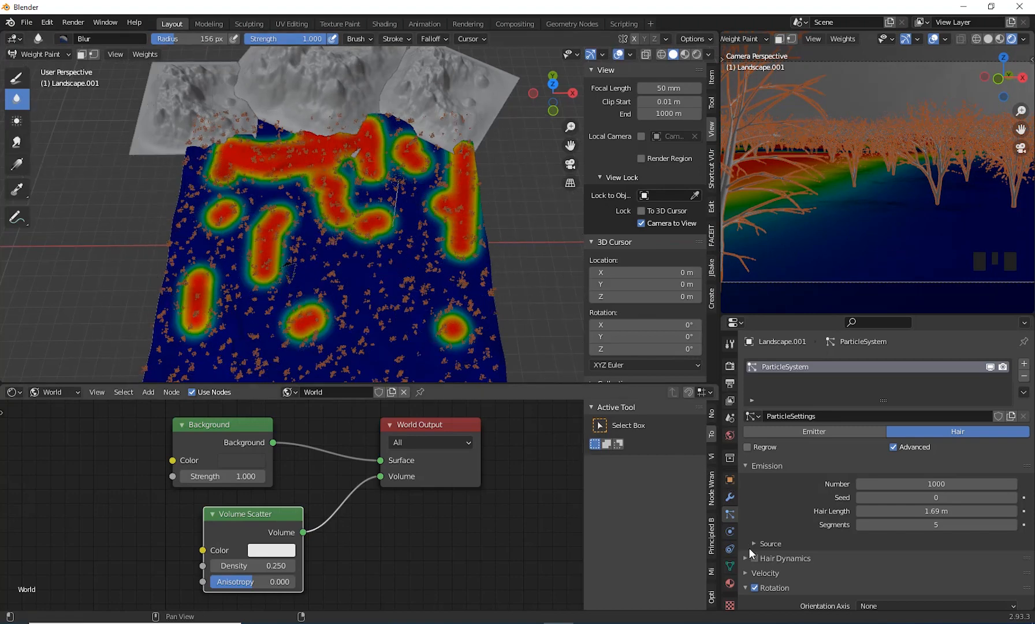
# - Enlarge the Properties area and rename the terrain's painted vertex group to "Trees area"
pyautogui.click(730, 566)
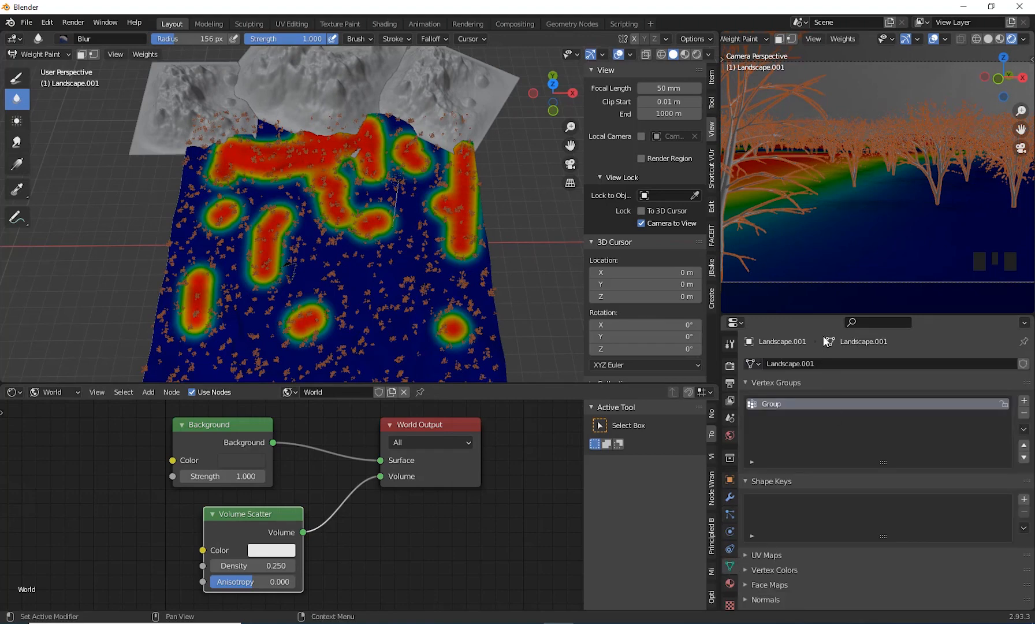
pyautogui.moveTo(813, 313); pyautogui.dragTo(828, 191)
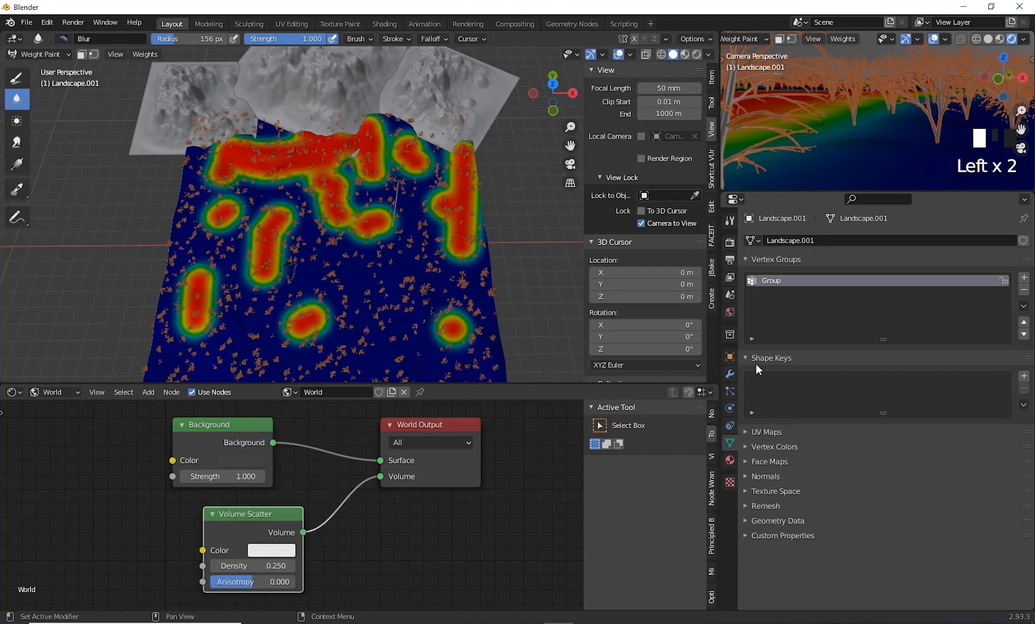
pyautogui.doubleClick(778, 280)
pyautogui.press('Return')
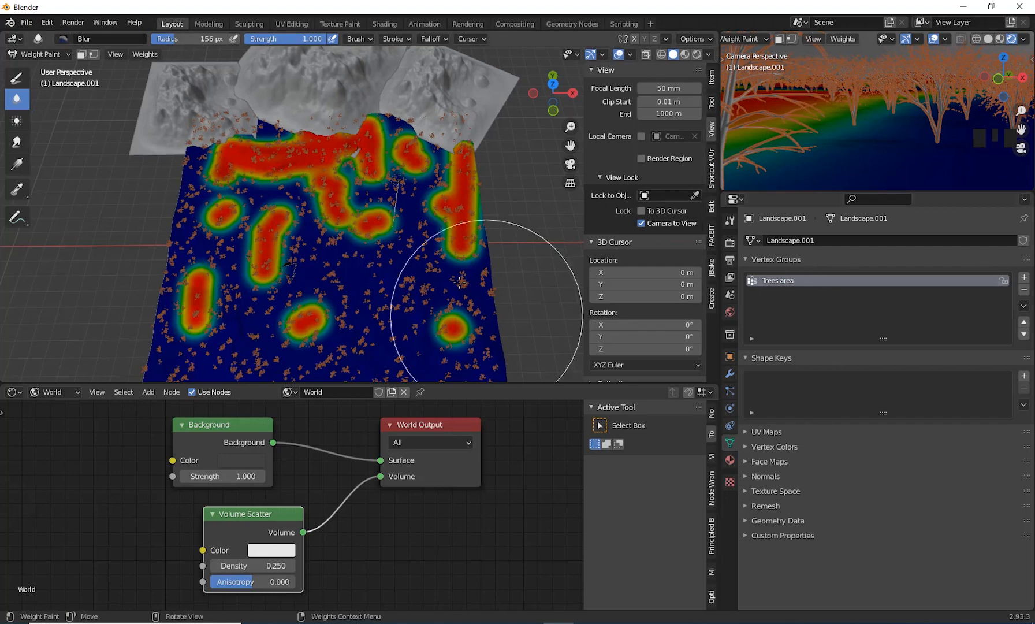
# - Return from Weight Paint to Object Mode with the terrain Landscape.001 selected
pyautogui.click(32, 52)
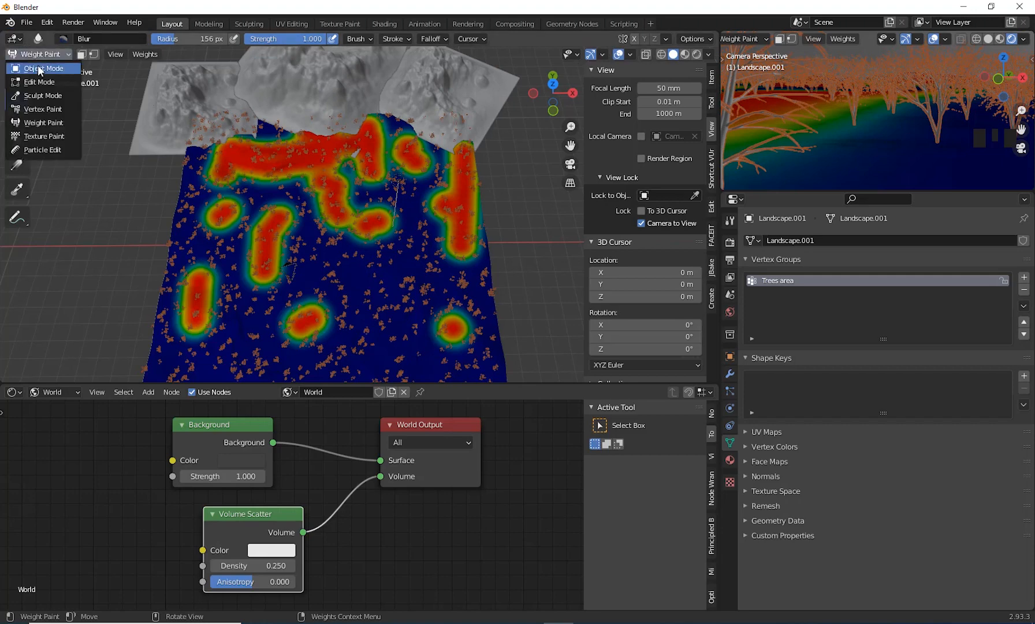
pyautogui.click(36, 65)
pyautogui.click(366, 250)
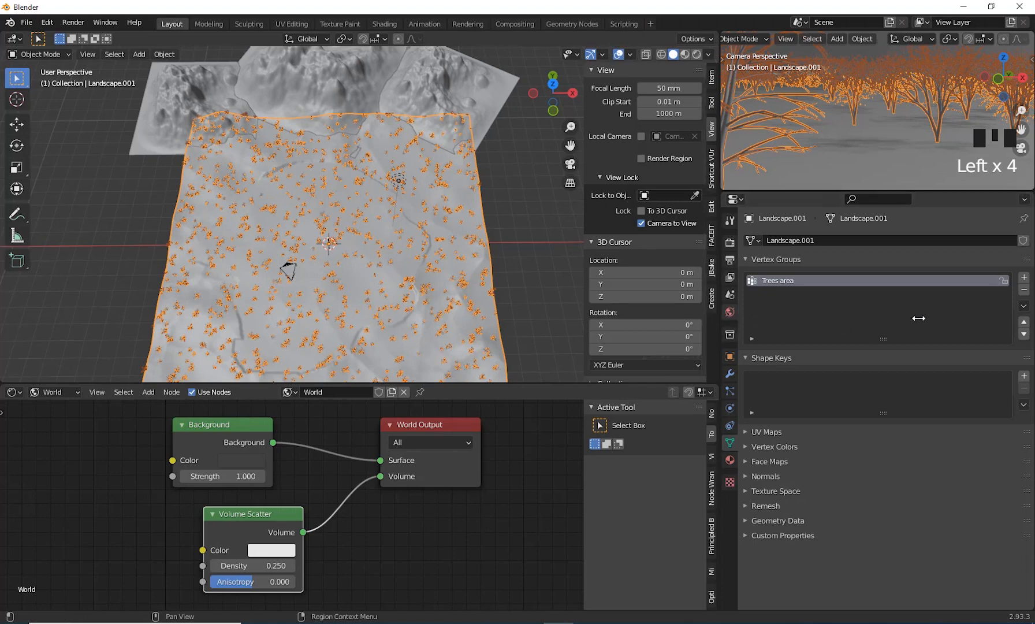
# - Assign the "Trees area" vertex group as the density control of the terrain's particle system
pyautogui.click(730, 390)
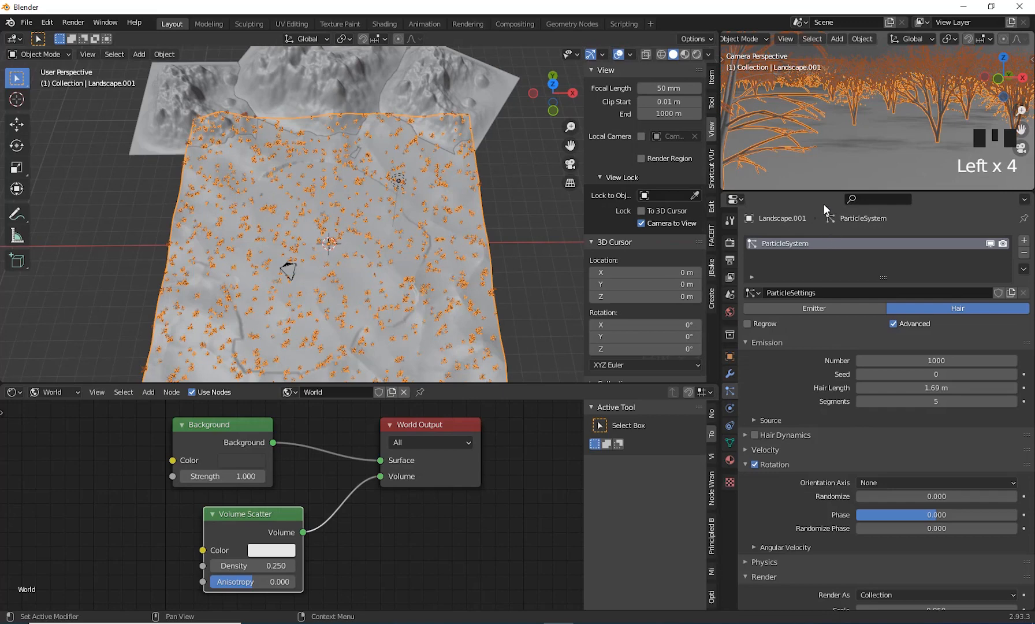
pyautogui.moveTo(822, 190); pyautogui.dragTo(826, 207)
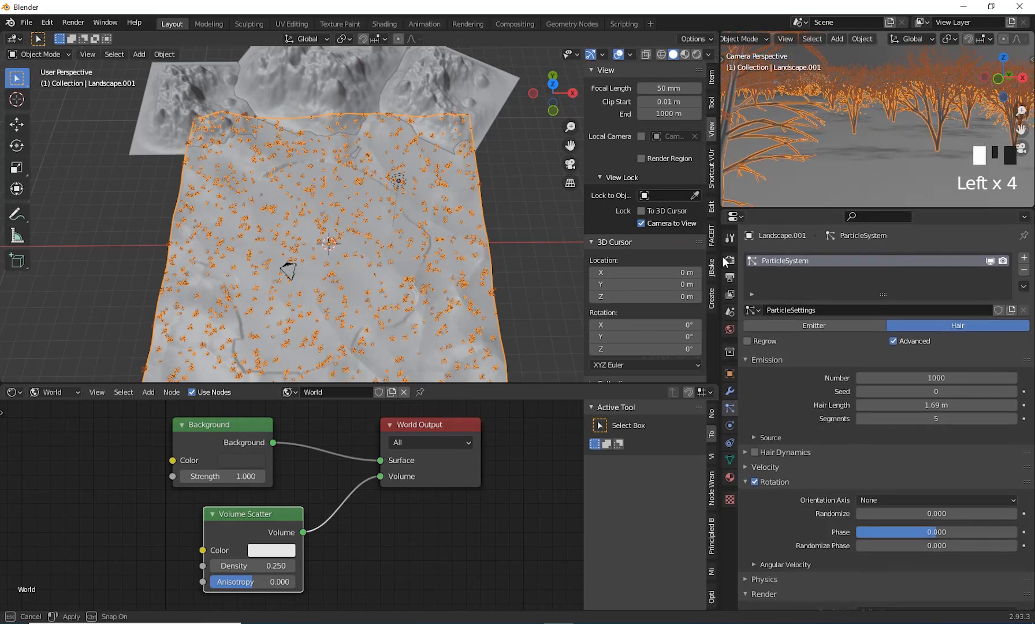
pyautogui.moveTo(721, 194); pyautogui.dragTo(836, 219)
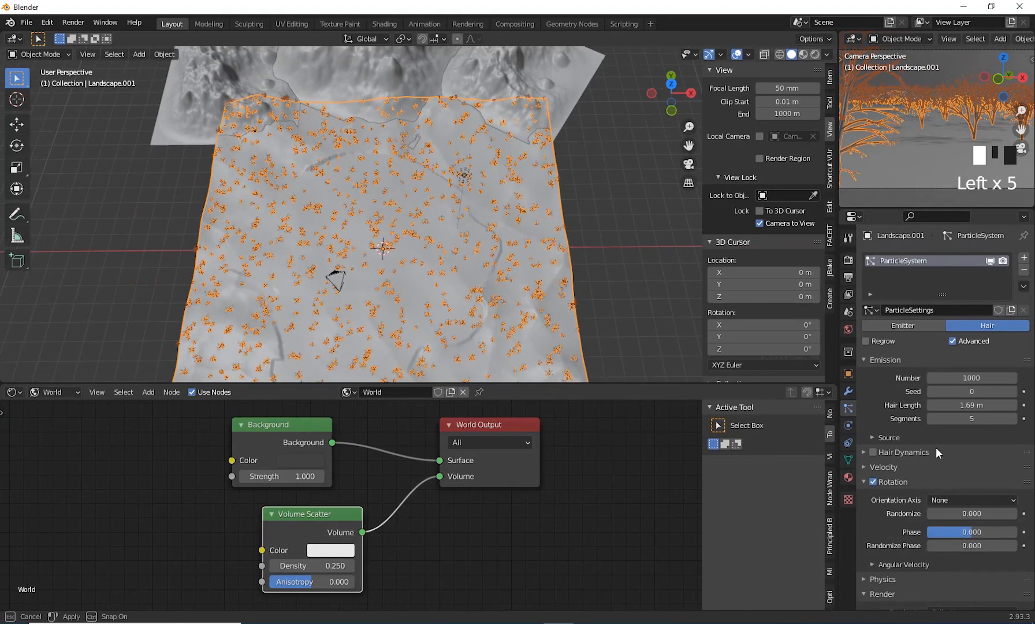
pyautogui.scroll(-10, 888, 535)
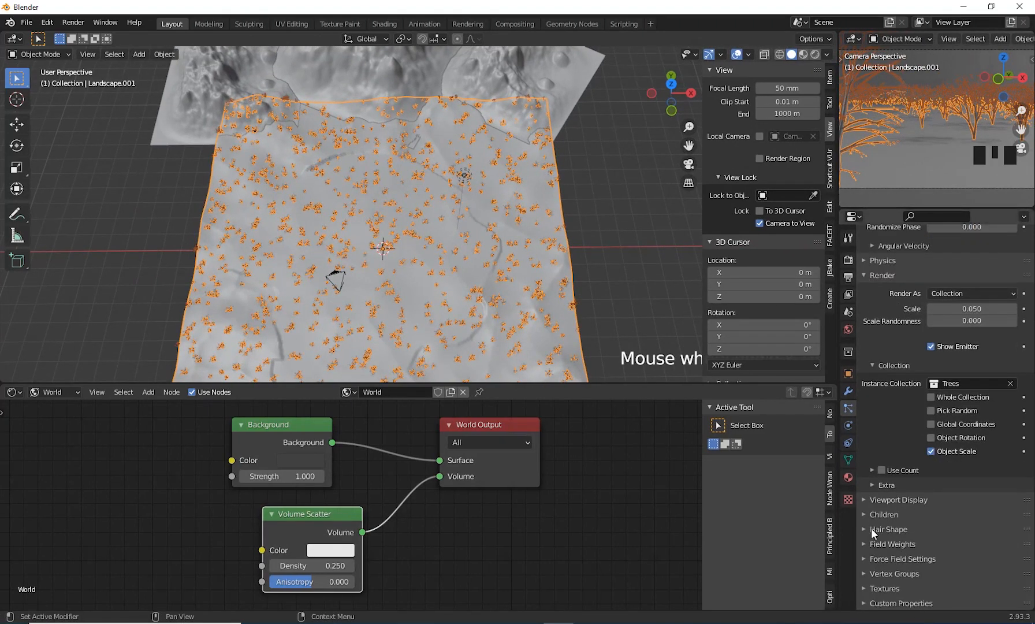
pyautogui.click(881, 573)
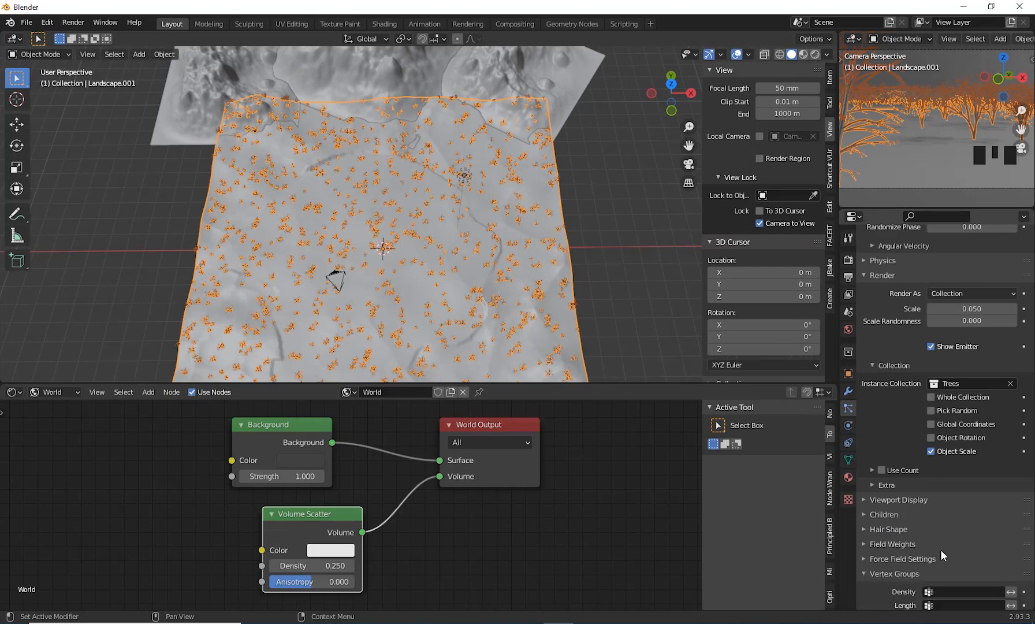
pyautogui.scroll(-3, 940, 549)
pyautogui.click(930, 495)
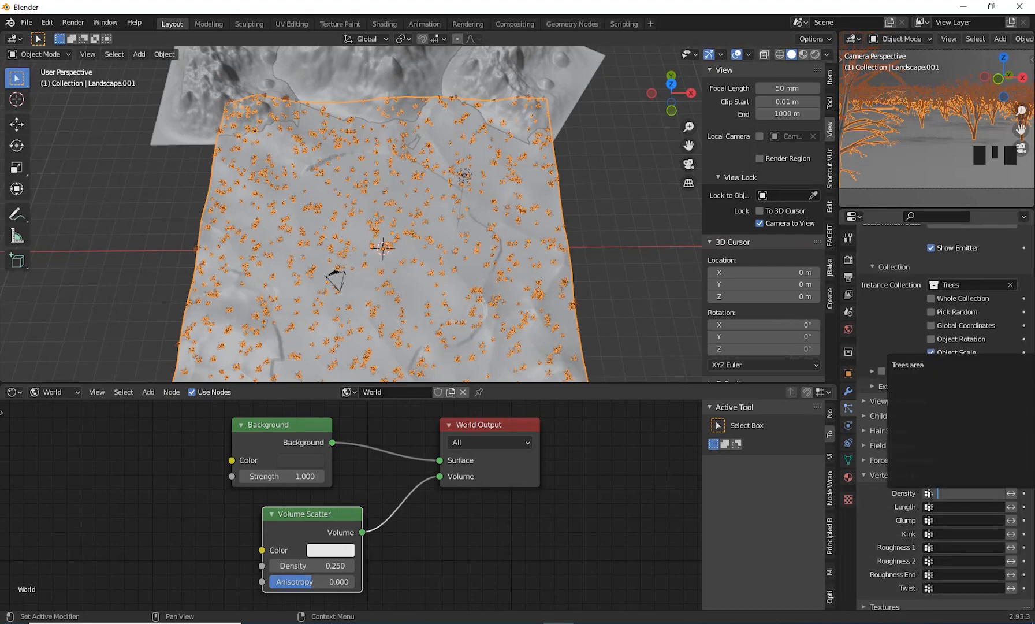
pyautogui.click(930, 366)
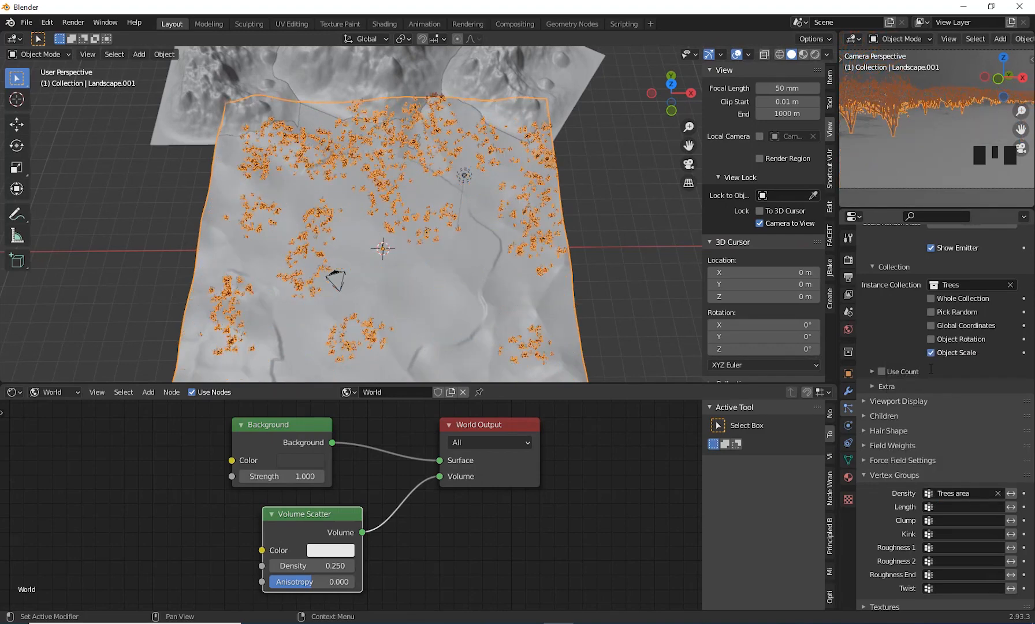
# - Inspect the tree distribution from several angles and widen the camera viewport and Properties areas
pyautogui.moveTo(430, 254); pyautogui.dragTo(426, 236, button='middle')
pyautogui.moveTo(877, 95); pyautogui.dragTo(946, 100, button='middle')
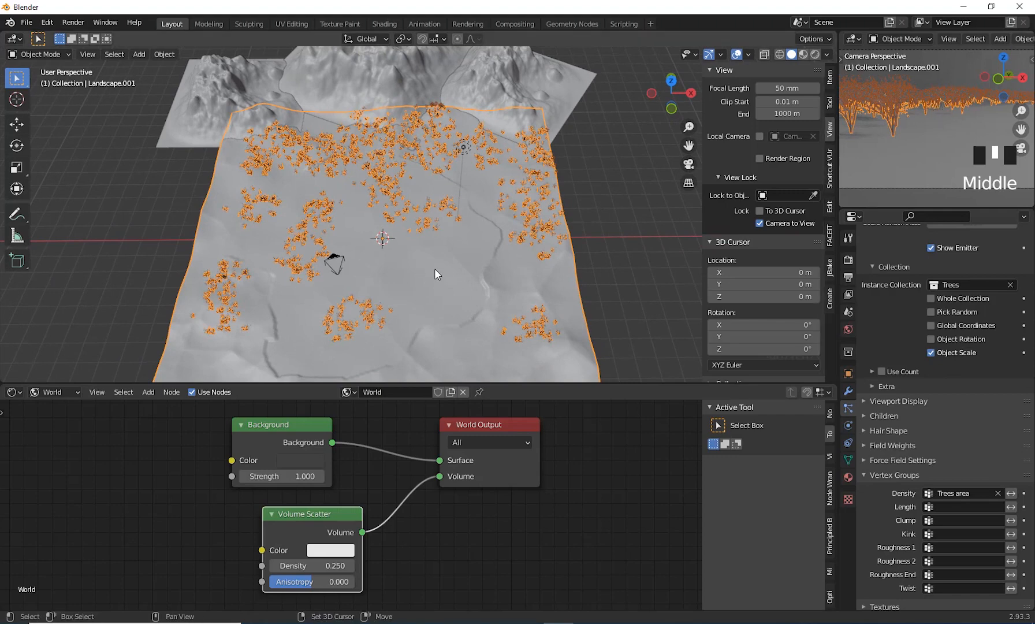
pyautogui.moveTo(434, 267); pyautogui.dragTo(433, 279, button='middle')
pyautogui.moveTo(358, 284); pyautogui.dragTo(881, 121, button='middle')
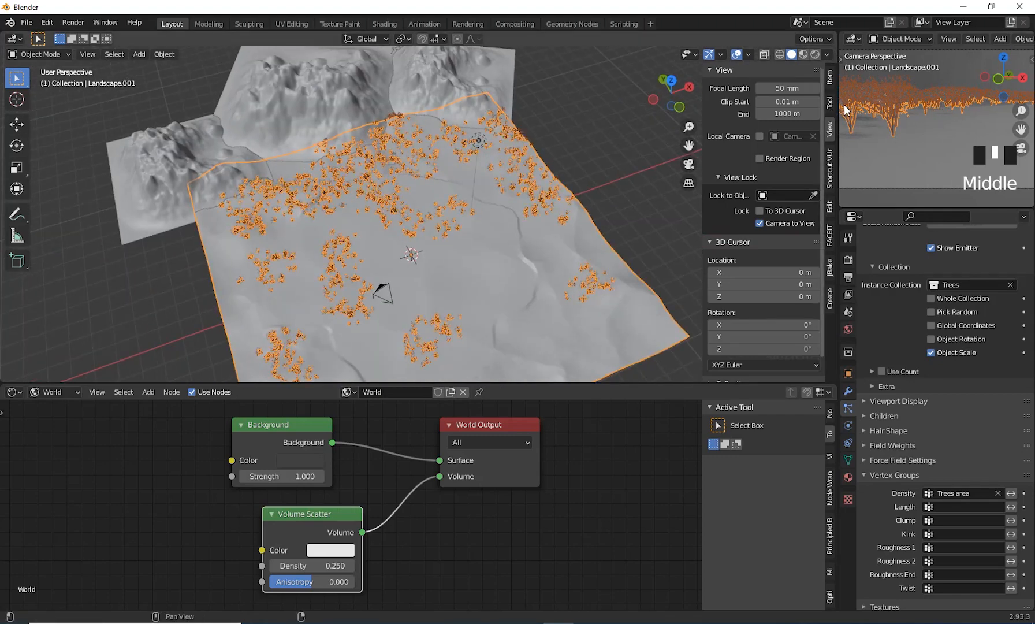
pyautogui.moveTo(837, 113); pyautogui.dragTo(673, 135)
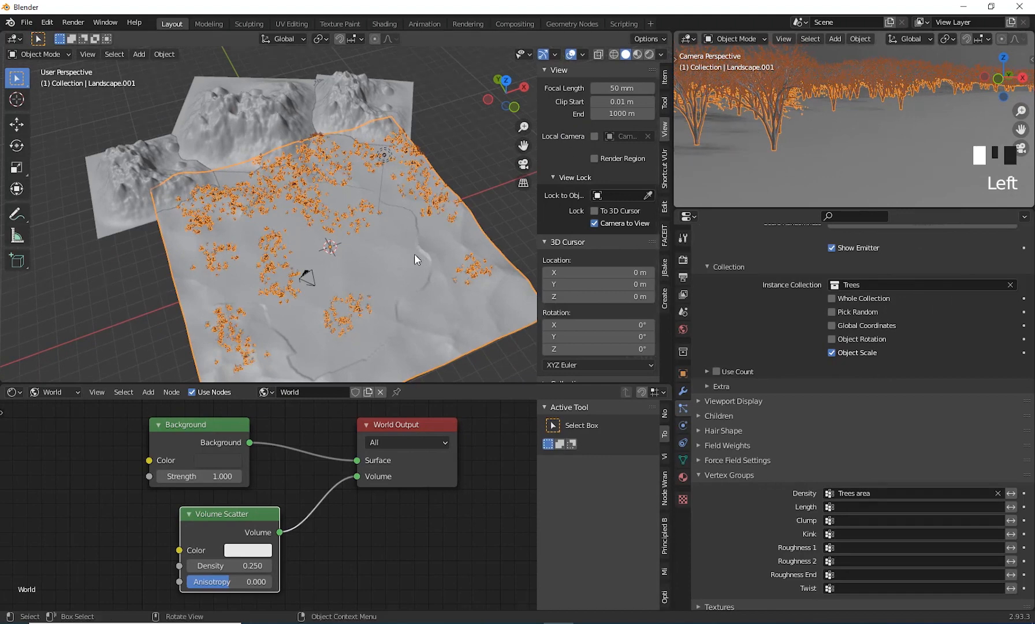
pyautogui.keyDown('shift'); pyautogui.moveTo(400, 263); pyautogui.dragTo(373, 281, button='middle'); pyautogui.keyUp('shift')
# - Select the camera and move it about 2.64 m in X, 1.10 m in Y and 2.02 m in Z
pyautogui.click(448, 156)
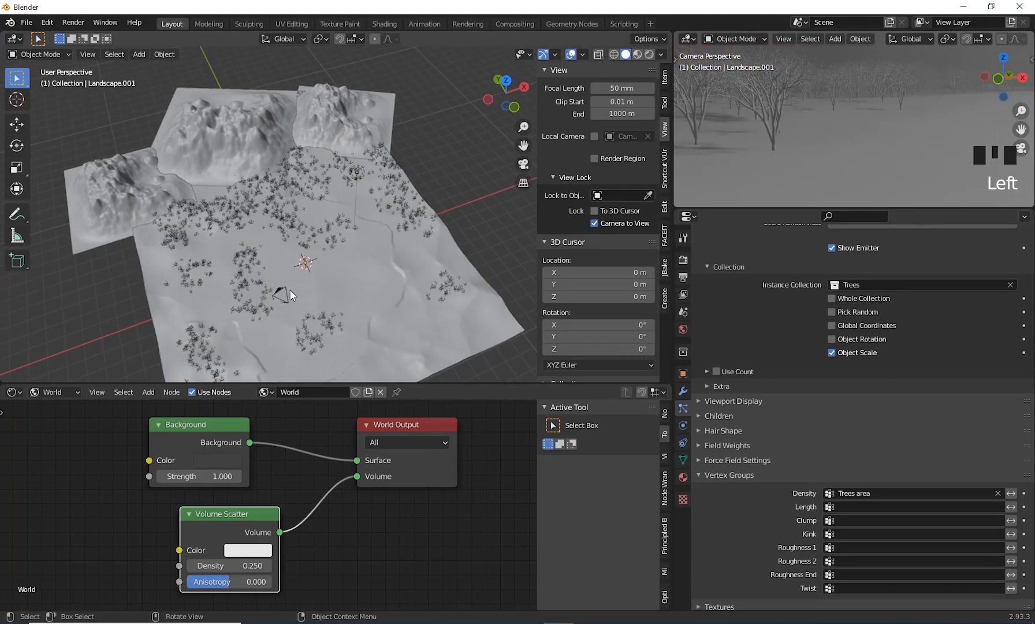
pyautogui.click(282, 291)
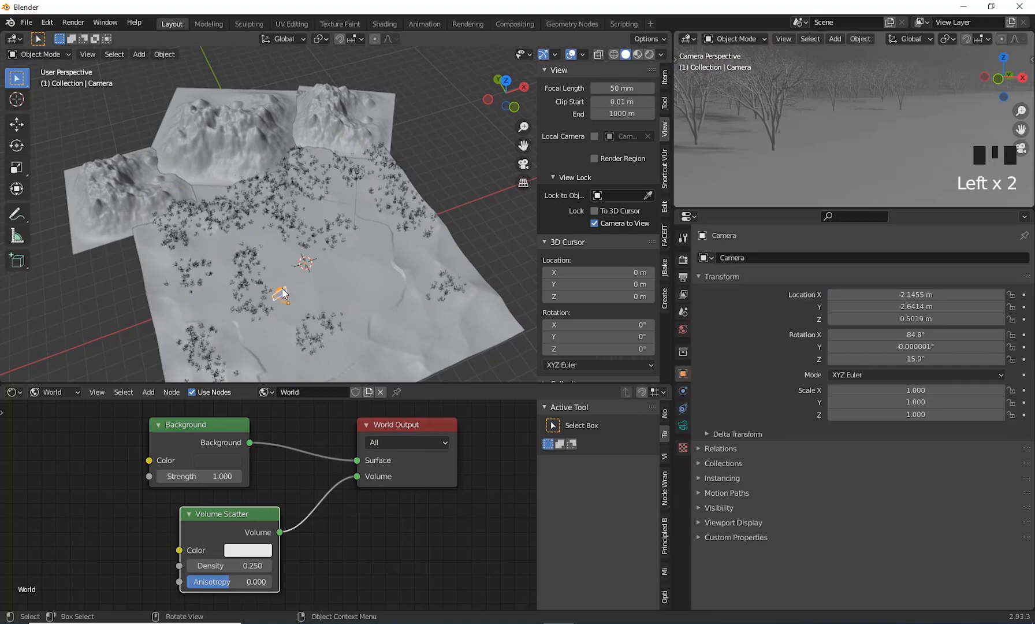
pyautogui.moveTo(361, 307); pyautogui.dragTo(381, 306, button='middle')
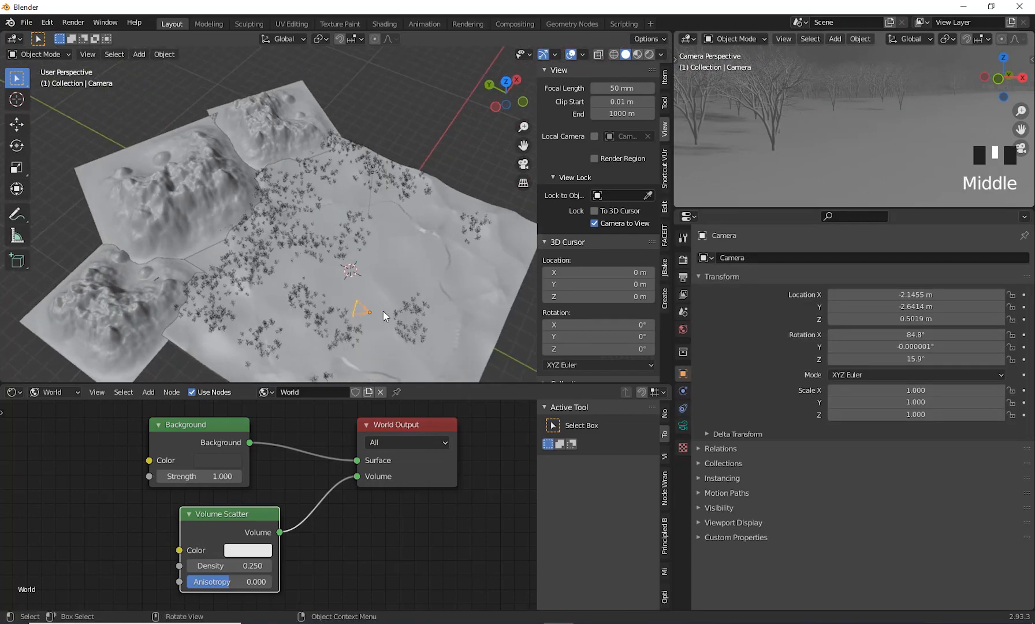
pyautogui.press('g')
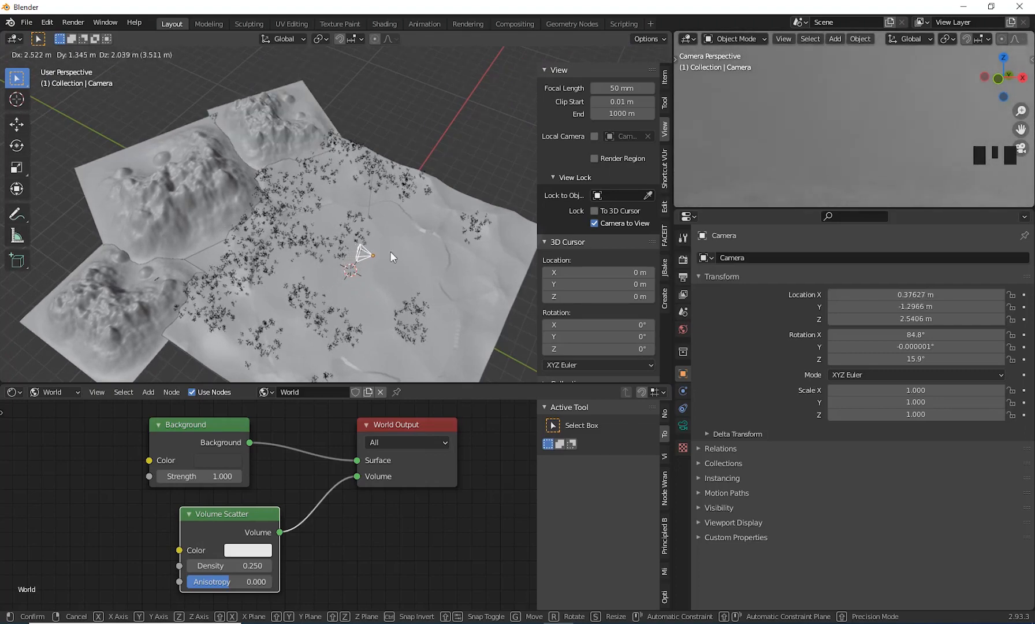
pyautogui.click(402, 263)
# - From a low side view, lower the camera about 1.86 m towards the terrain
pyautogui.moveTo(413, 275); pyautogui.dragTo(394, 242, button='middle')
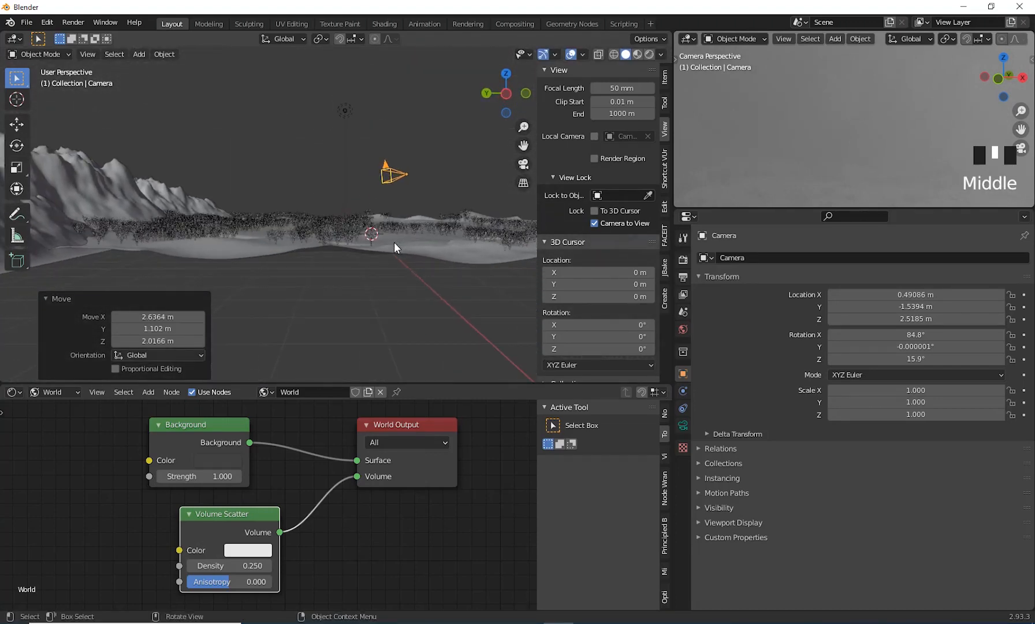
pyautogui.press('g')
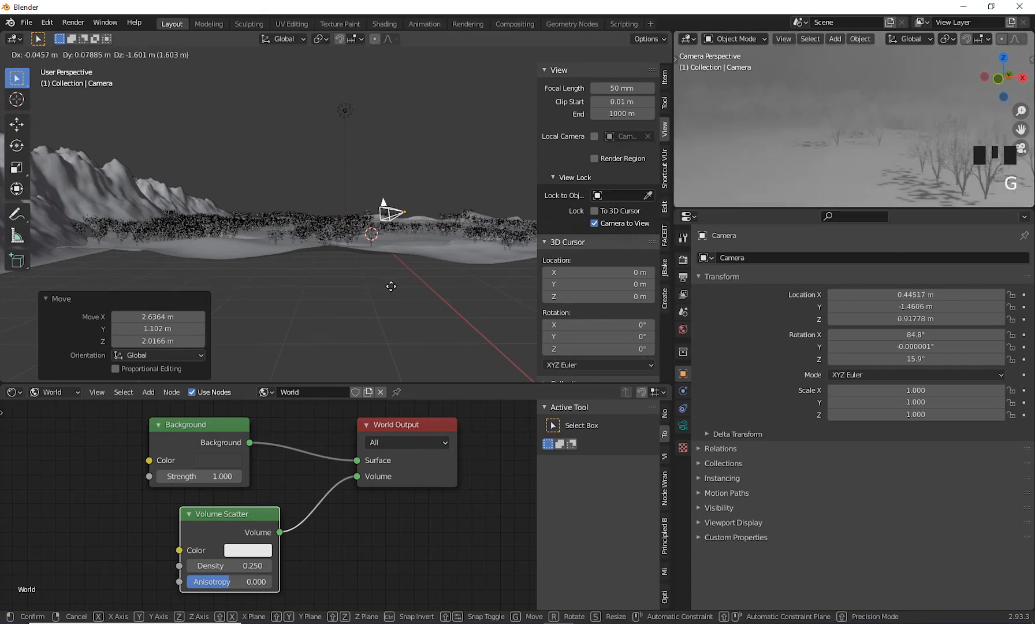
pyautogui.click(411, 281)
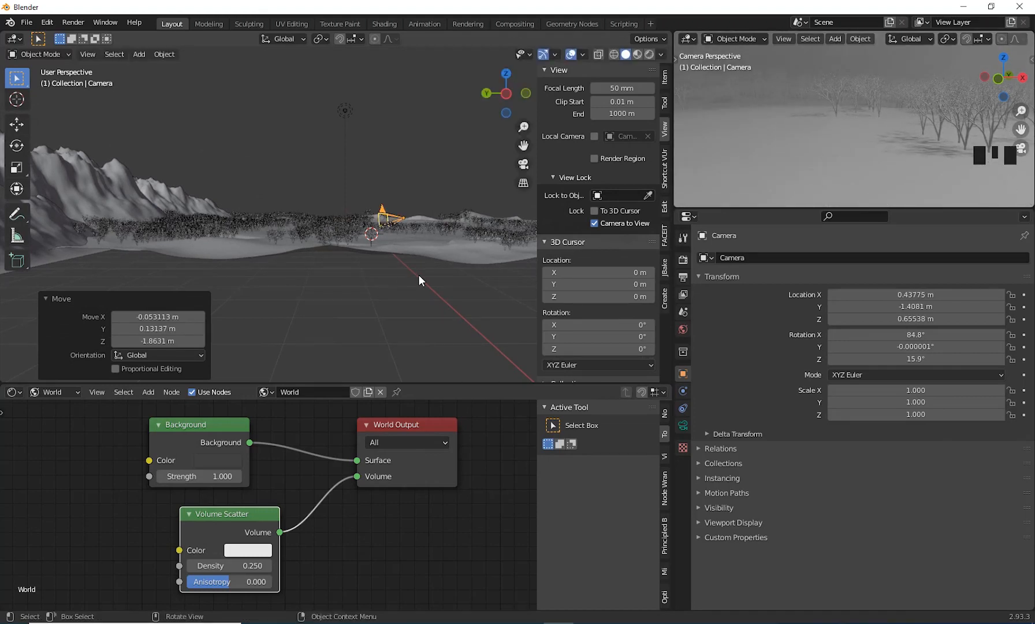
# - Rotate the camera about 17.2° in the side view and lower it about 0.29 m
pyautogui.press('r')
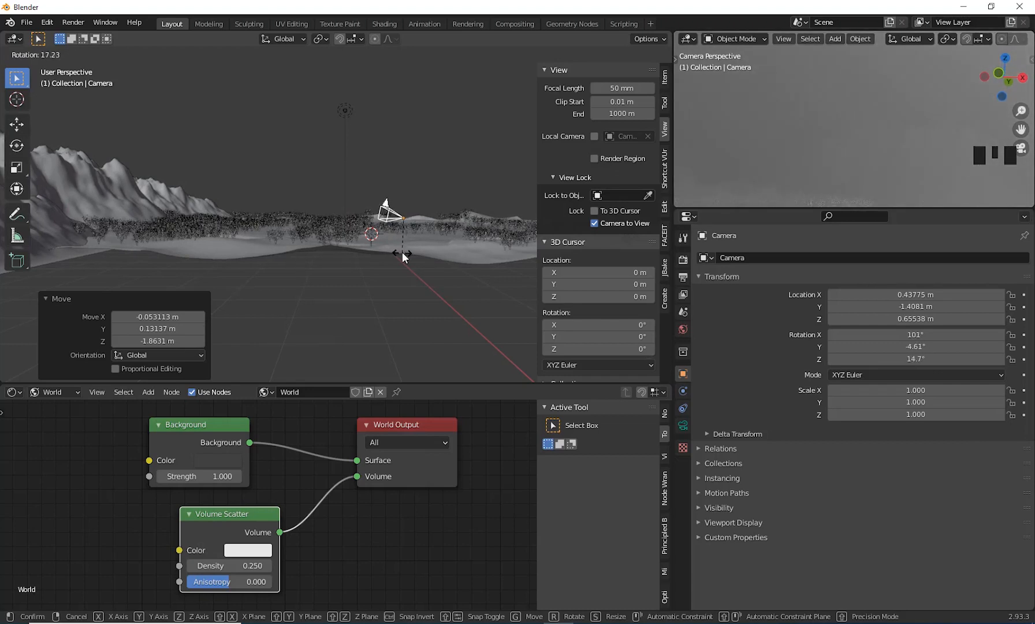
pyautogui.click(402, 256)
pyautogui.press('g')
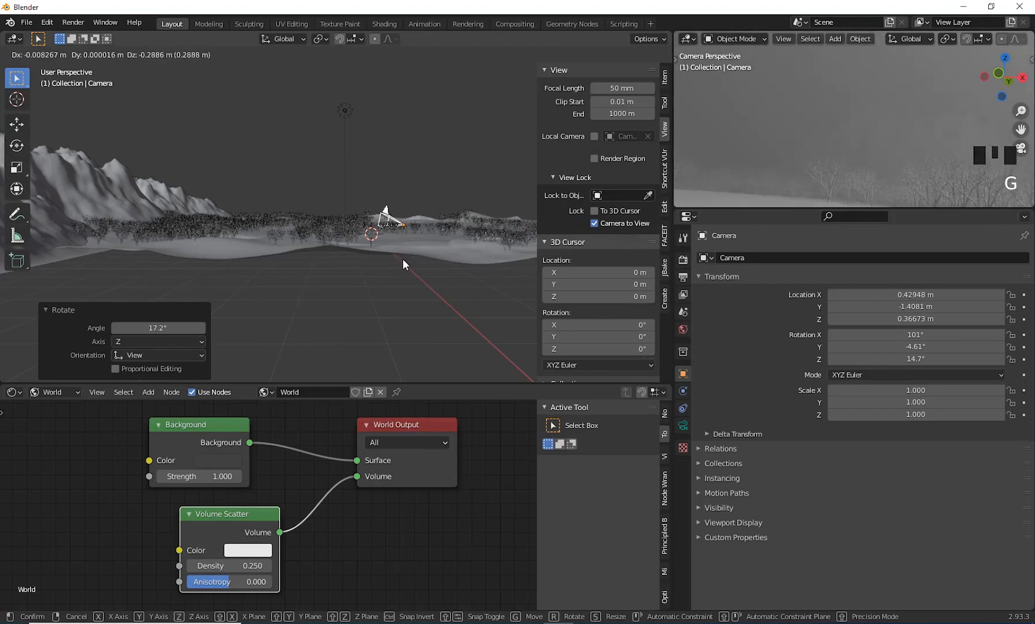
pyautogui.click(404, 261)
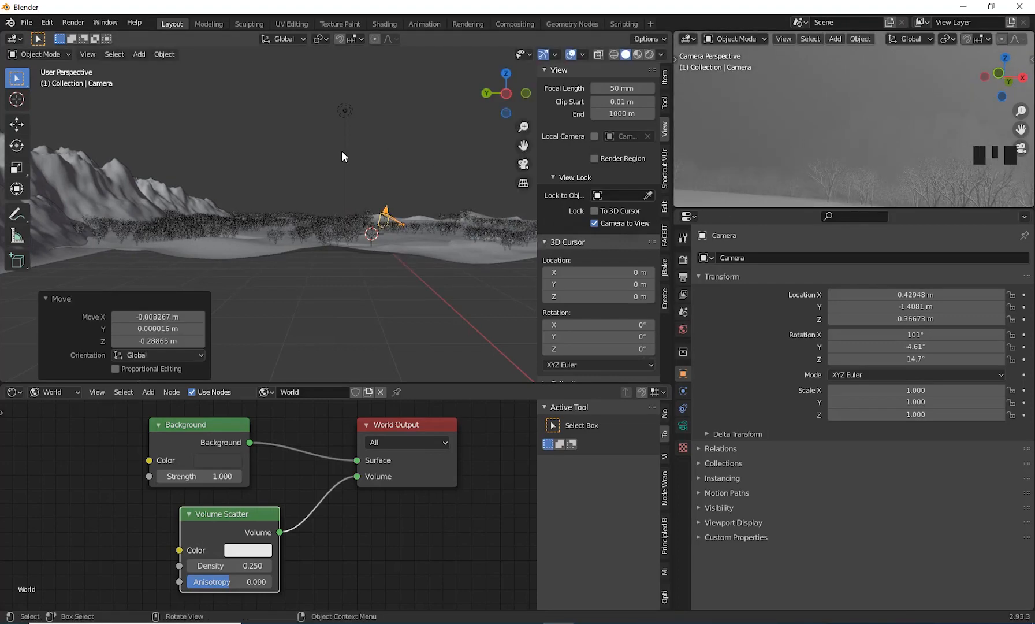
# - Select the light above the mountains and change its type from Point to Sun
pyautogui.moveTo(456, 223); pyautogui.dragTo(398, 287, button='middle')
pyautogui.scroll(2, 399, 264)
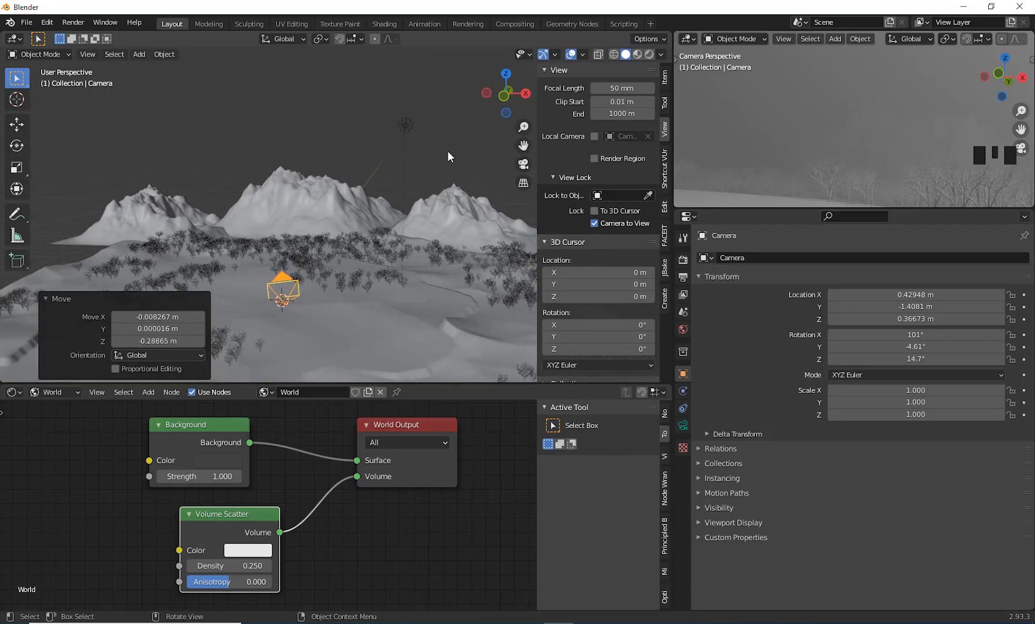
pyautogui.moveTo(446, 151); pyautogui.dragTo(388, 119)
pyautogui.keyDown('shift'); pyautogui.moveTo(432, 155); pyautogui.dragTo(433, 157, button='middle'); pyautogui.keyUp('shift')
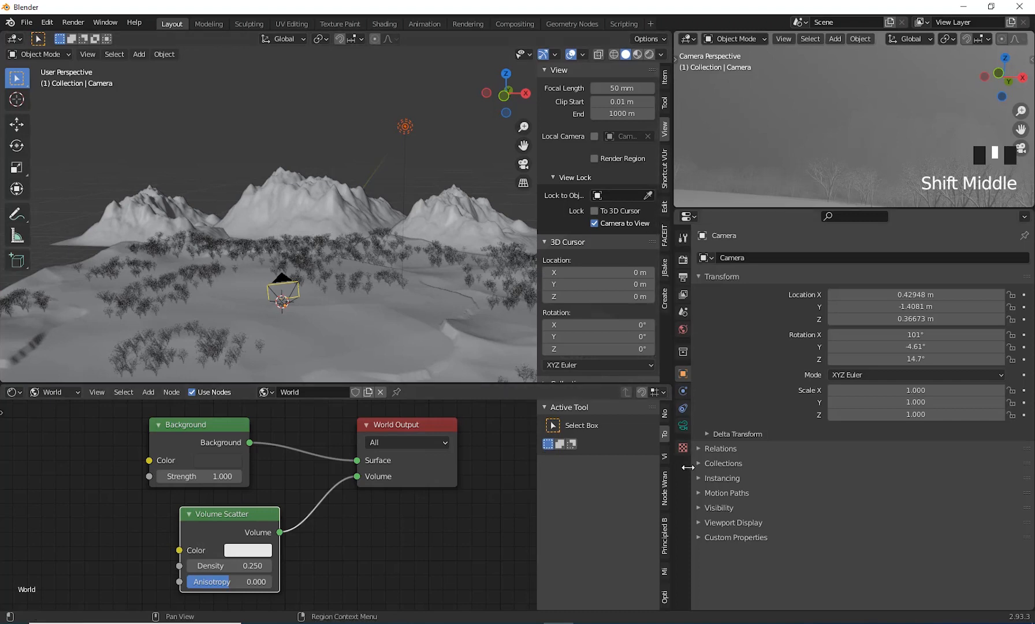
pyautogui.click(404, 128)
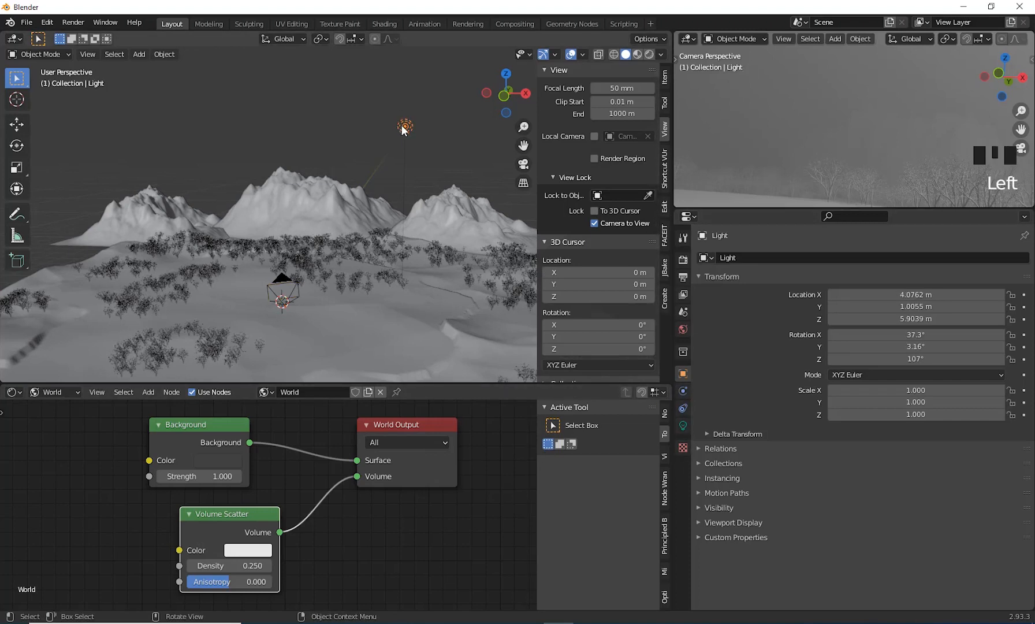
pyautogui.click(404, 128)
pyautogui.click(682, 428)
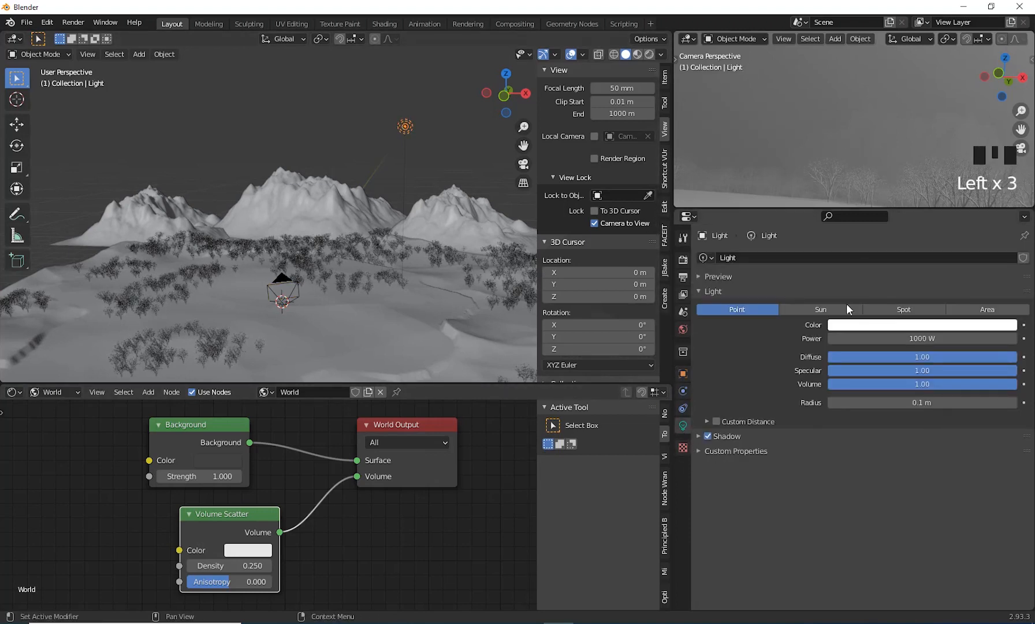
pyautogui.click(838, 312)
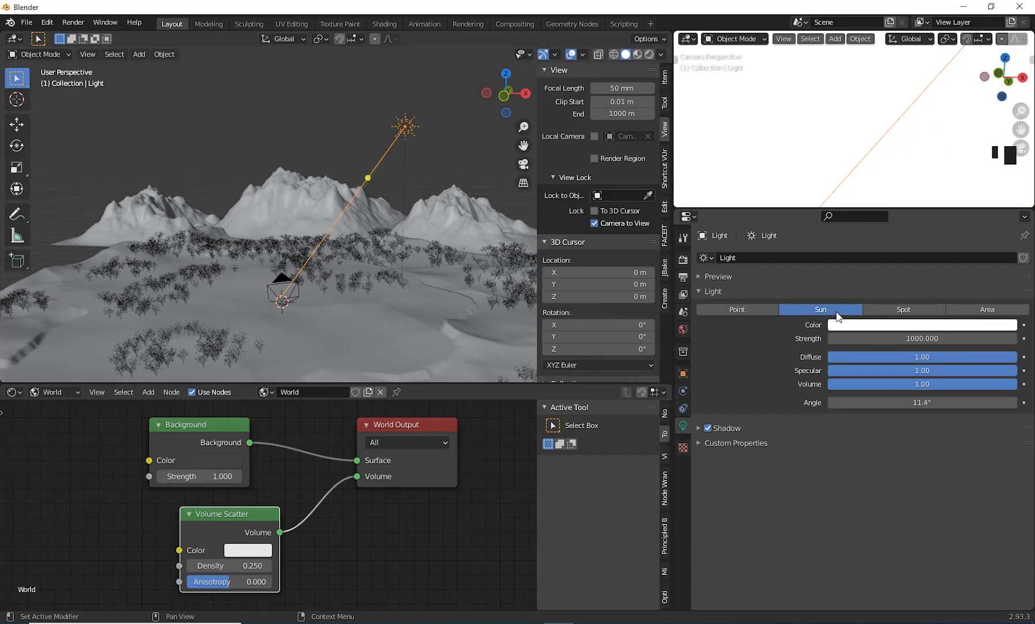
# - Adjust the sun light's strength, trying 100 and 1 before settling on 1.5
pyautogui.doubleClick(902, 340)
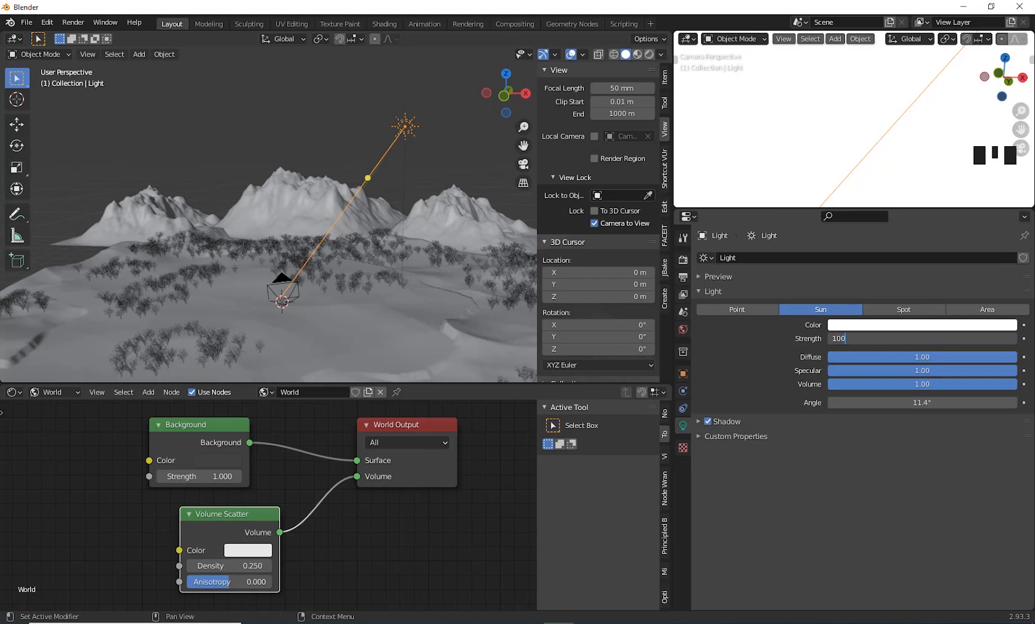
pyautogui.press('Return')
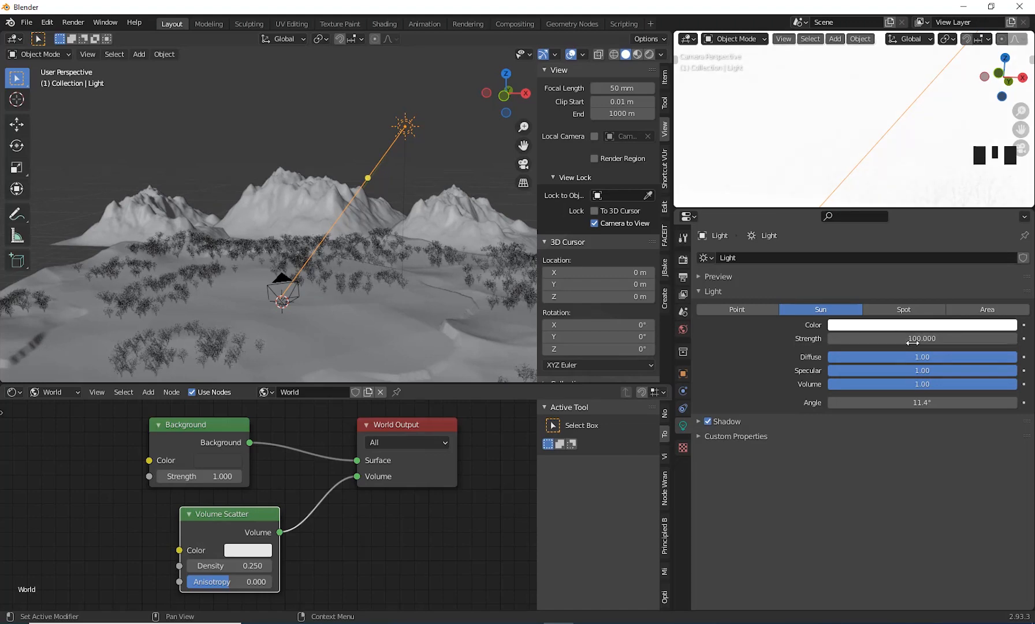
pyautogui.doubleClick(913, 338)
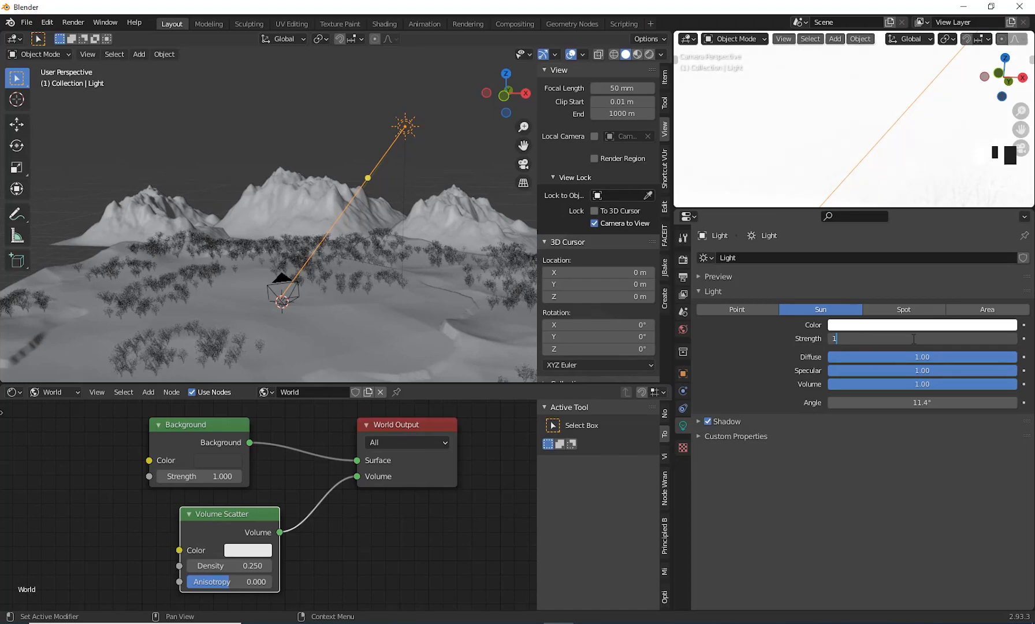
pyautogui.press('Return')
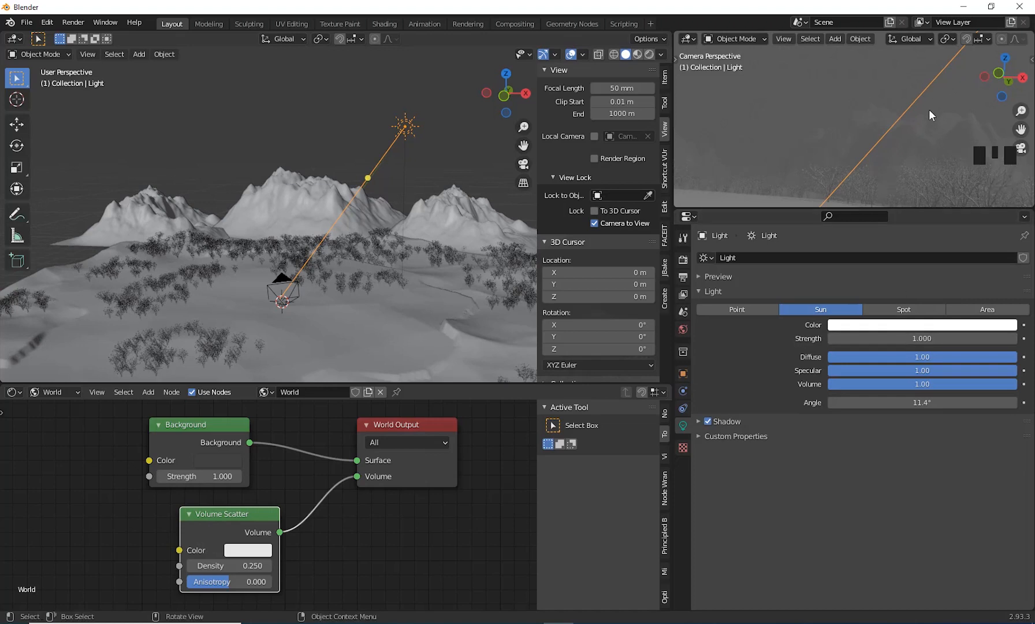
pyautogui.click(896, 338)
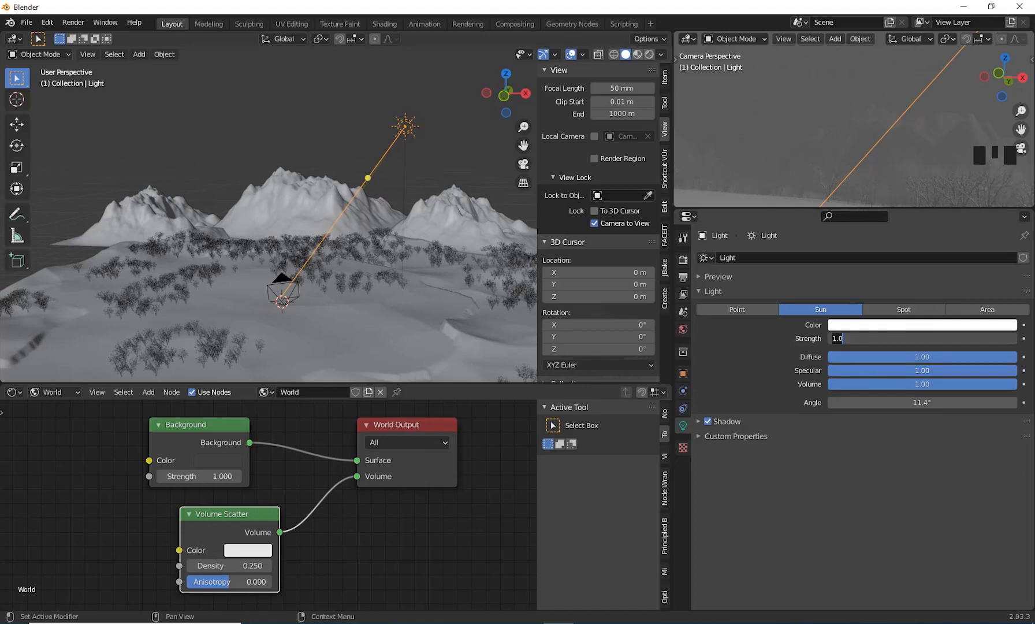
pyautogui.press('Return')
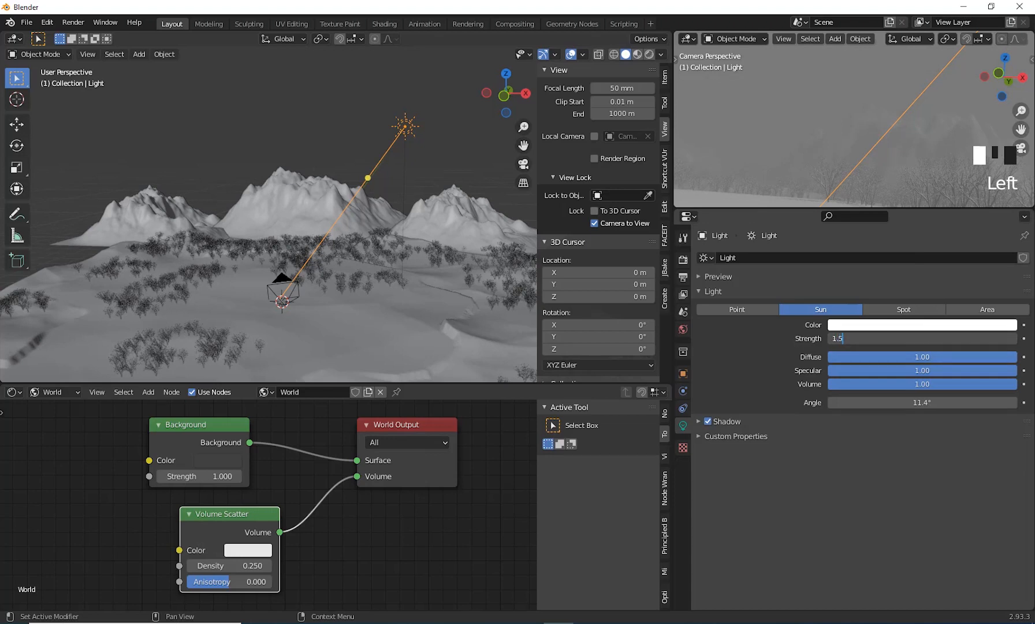
pyautogui.press('Return')
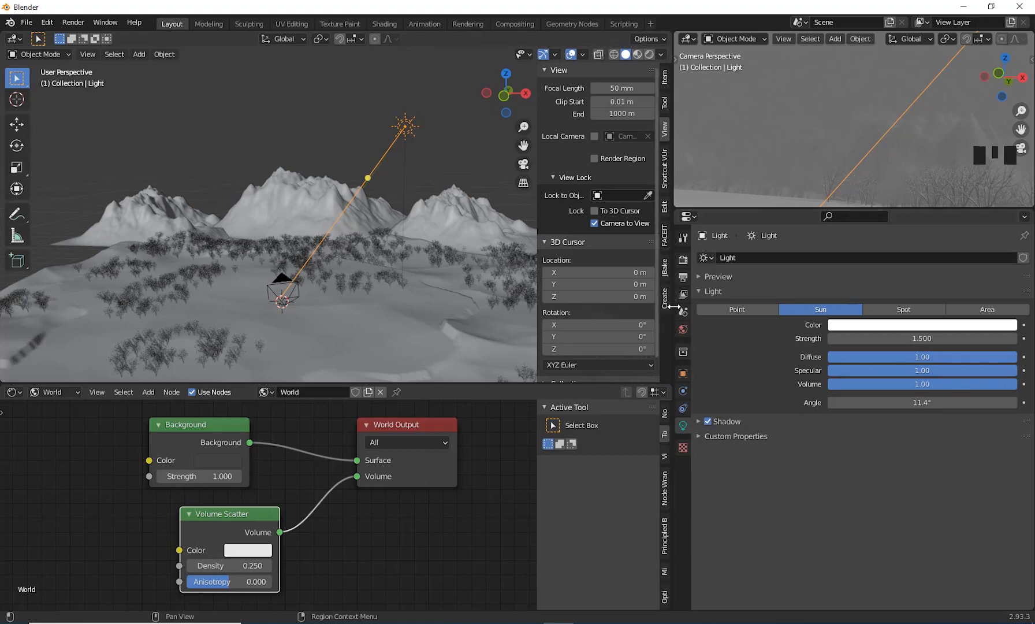
# - Widen the main 3D viewport and enable Contact Shadows in the sun light's shadow settings
pyautogui.moveTo(669, 308); pyautogui.dragTo(841, 316)
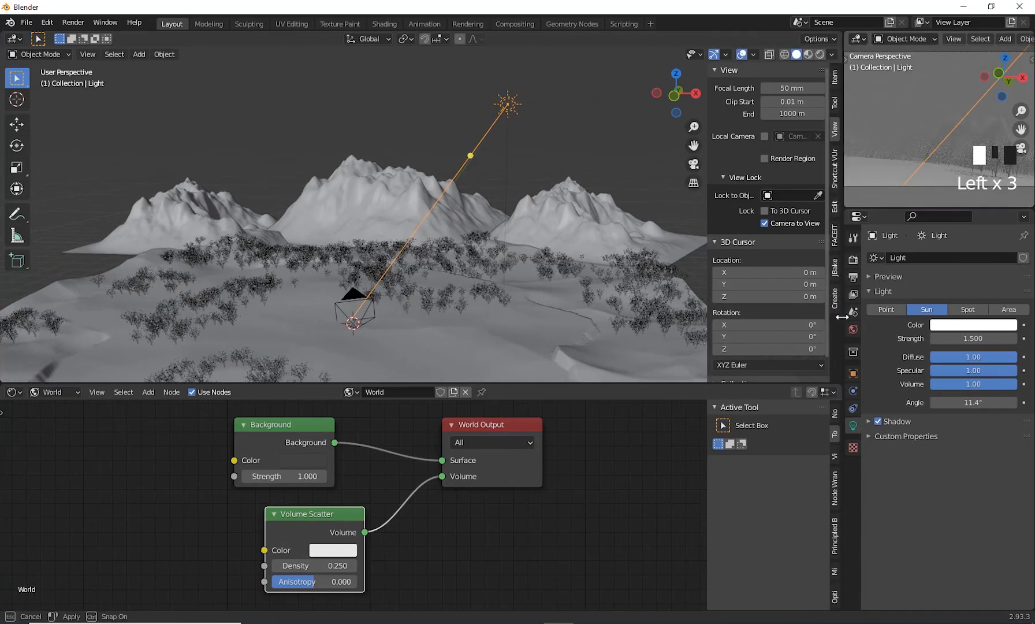
pyautogui.click(868, 421)
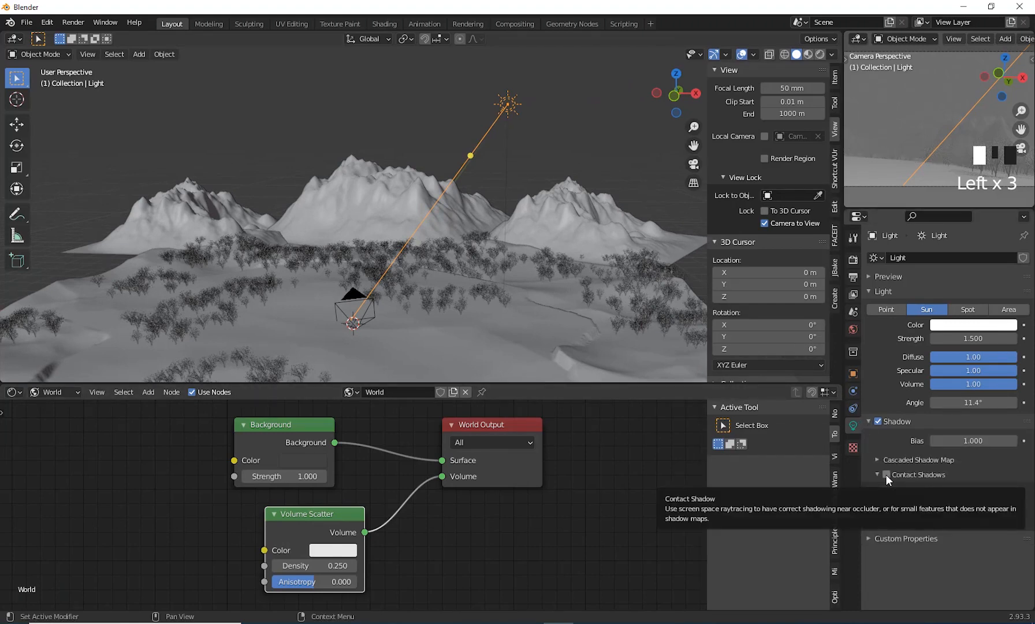
pyautogui.click(885, 474)
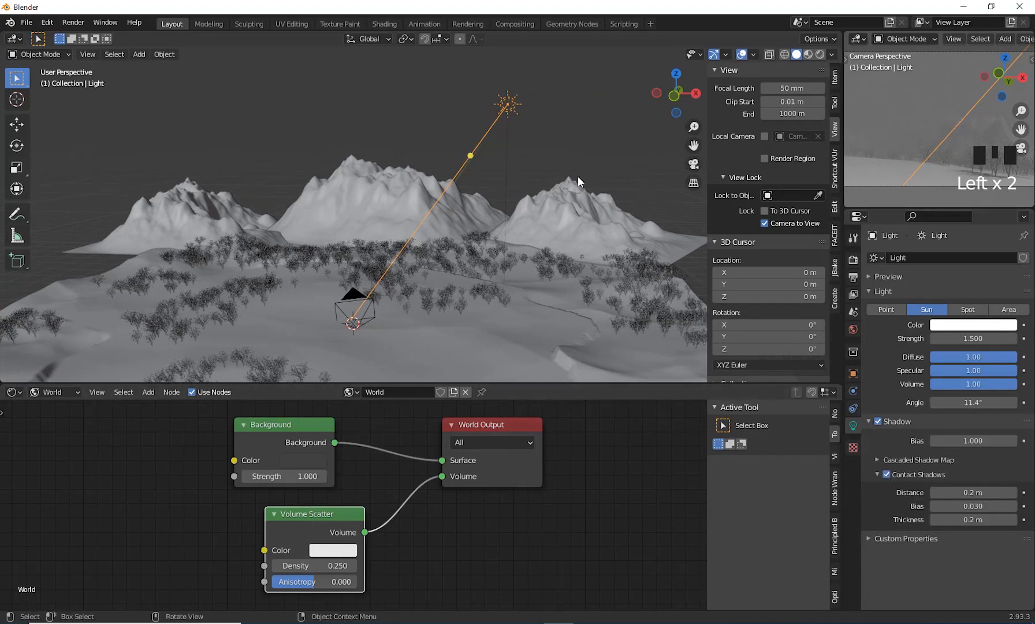
# - Trackball-rotate the sun light by about -35° and 25.2°
pyautogui.click(510, 106)
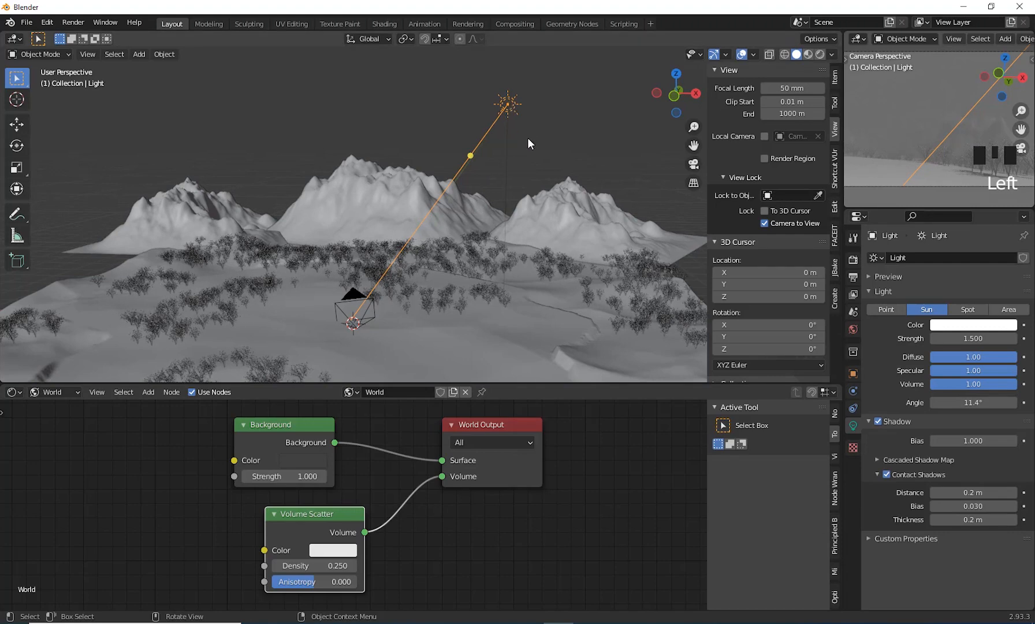
pyautogui.press('r')
pyautogui.press('r')
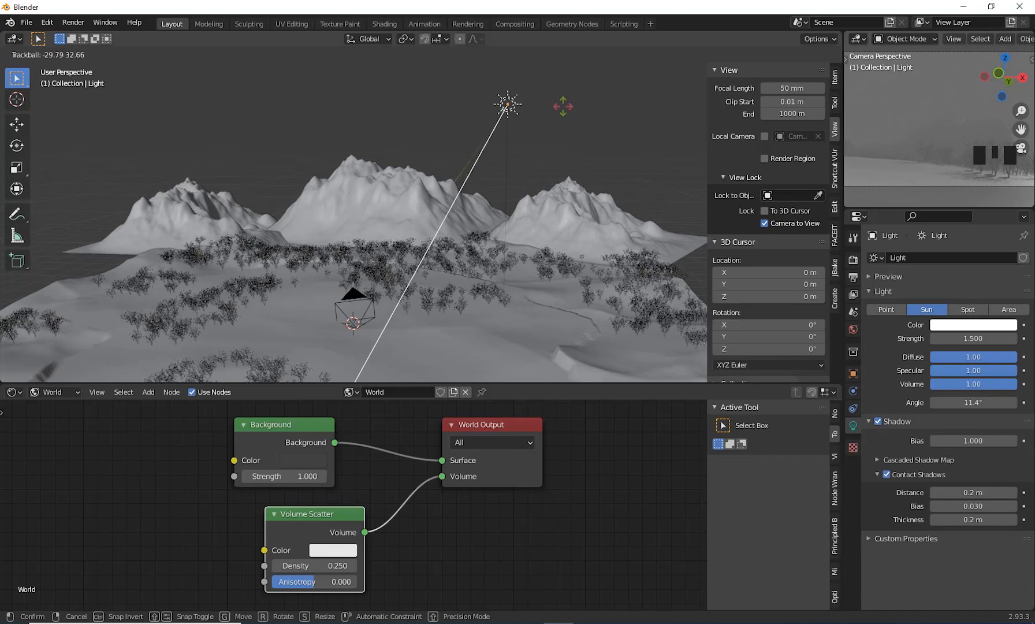
pyautogui.click(485, 216)
# - From a side view, rotate the sun light about -15.3° and move it about 13.3 m in Y and -0.9 m in Z
pyautogui.moveTo(502, 217); pyautogui.dragTo(637, 212, button='middle')
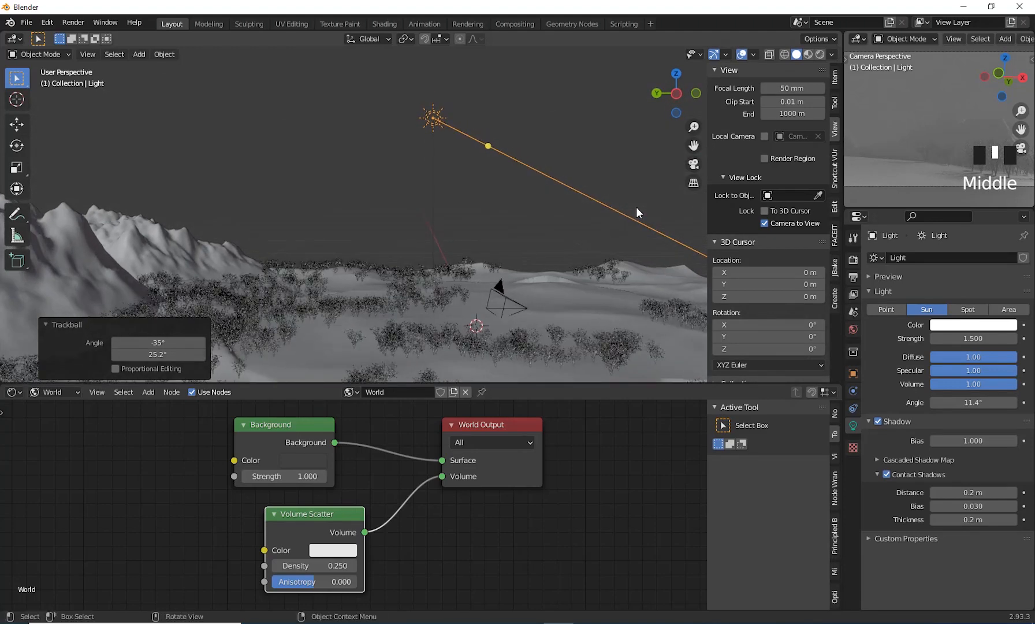
pyautogui.press('r')
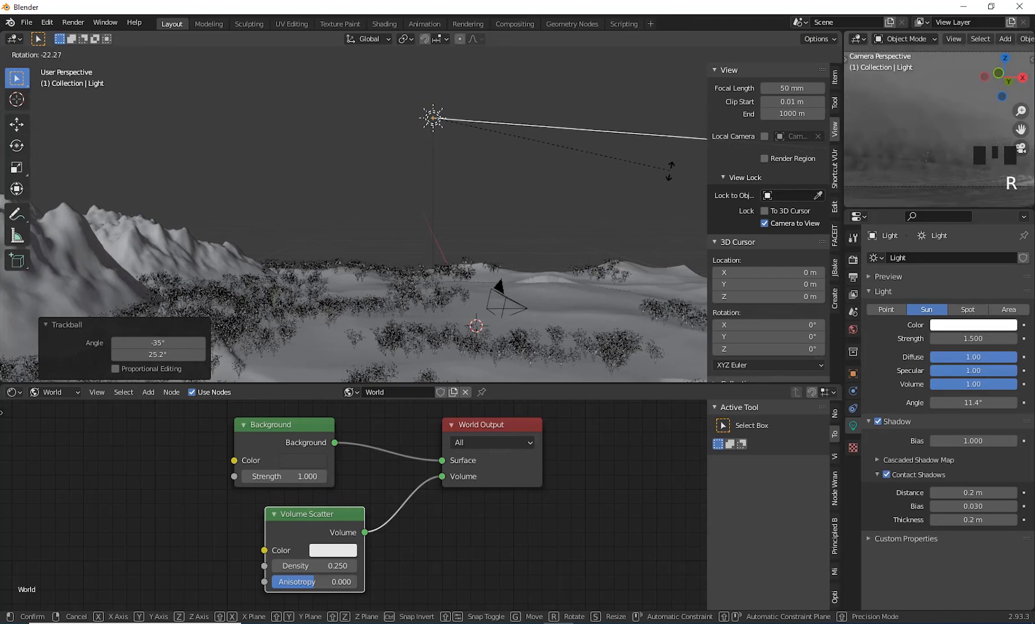
pyautogui.click(530, 195)
pyautogui.press('g')
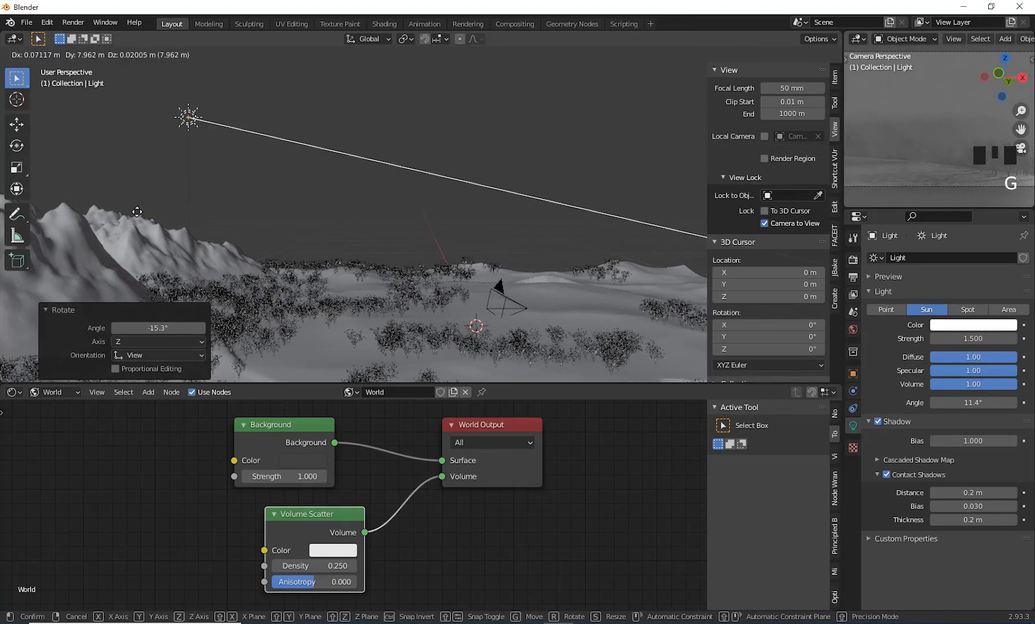
pyautogui.click(549, 209)
# - From an elevated view facing the mountains, trackball-rotate the sun light by about 6.88° and 4.58°
pyautogui.scroll(-2, 516, 237)
pyautogui.moveTo(517, 237); pyautogui.dragTo(417, 238, button='middle')
pyautogui.press('r')
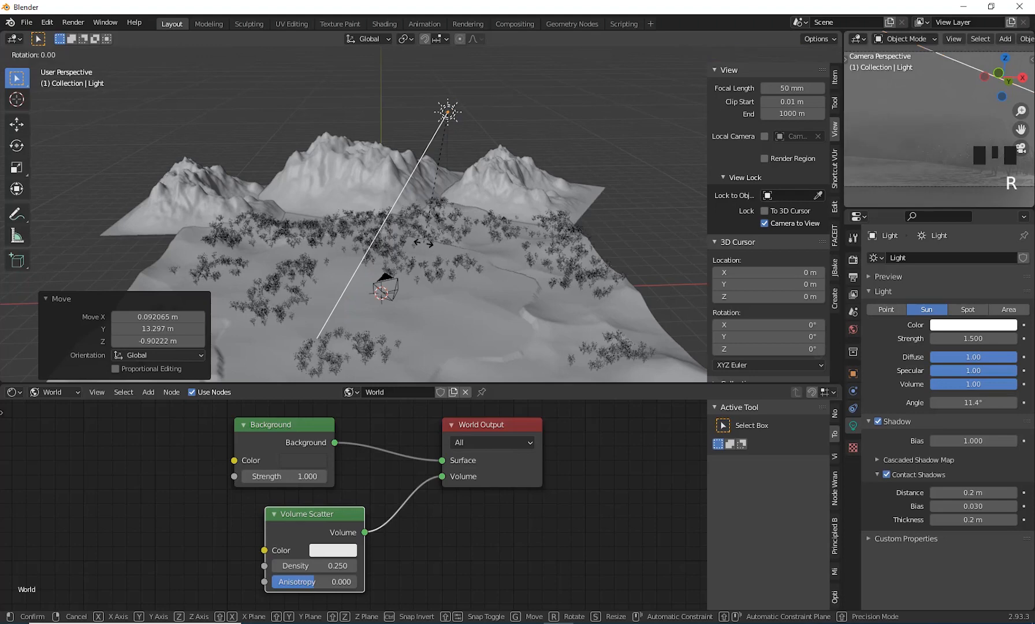
pyautogui.press('r')
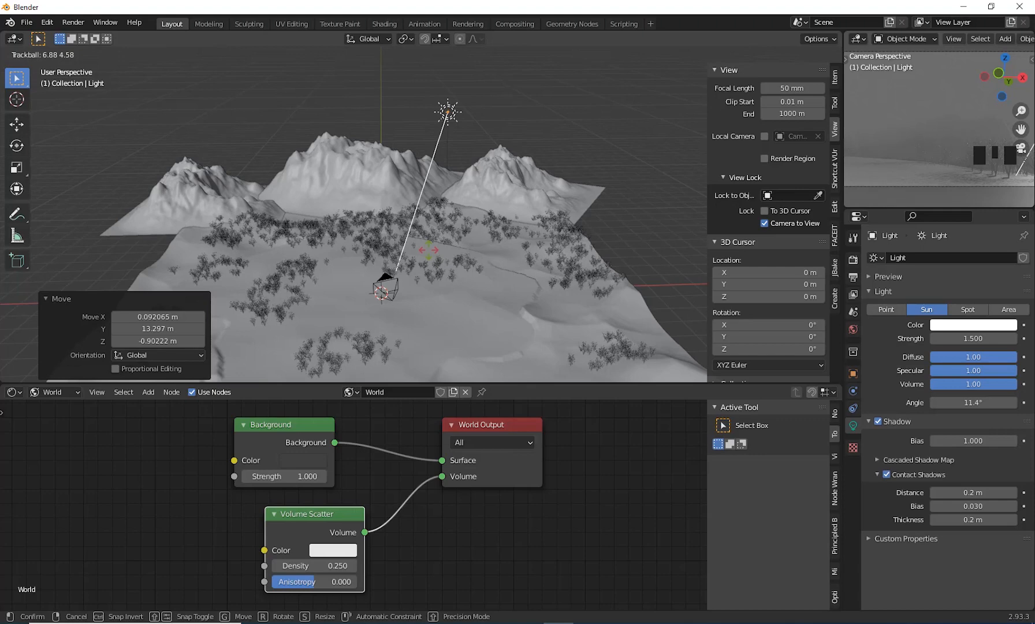
pyautogui.click(503, 192)
# - From an oblique side view, rotate the sun light about -17°
pyautogui.moveTo(508, 182); pyautogui.dragTo(540, 259, button='middle')
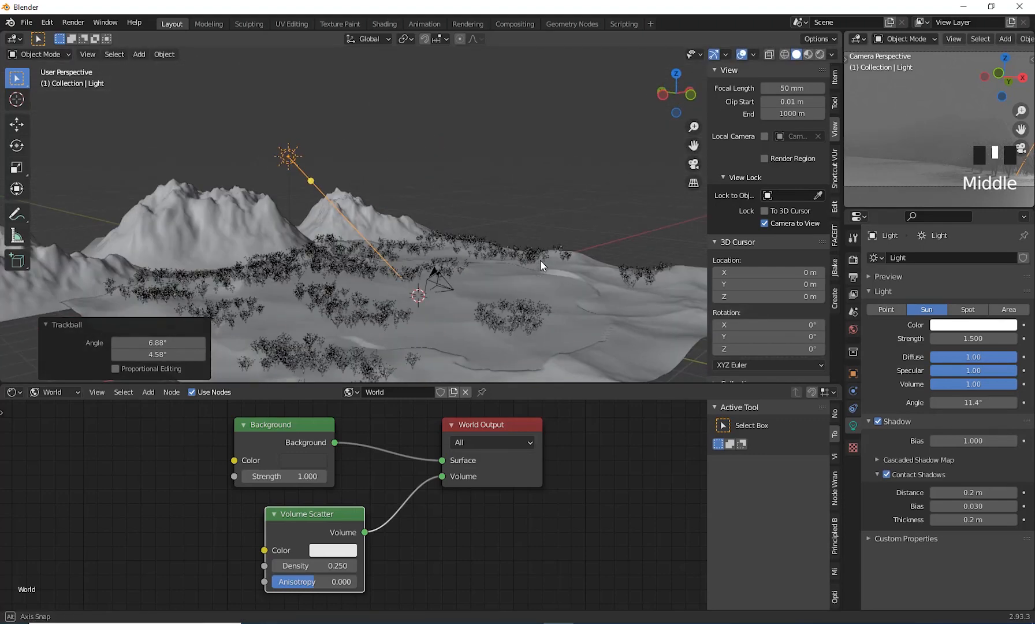
pyautogui.press('r')
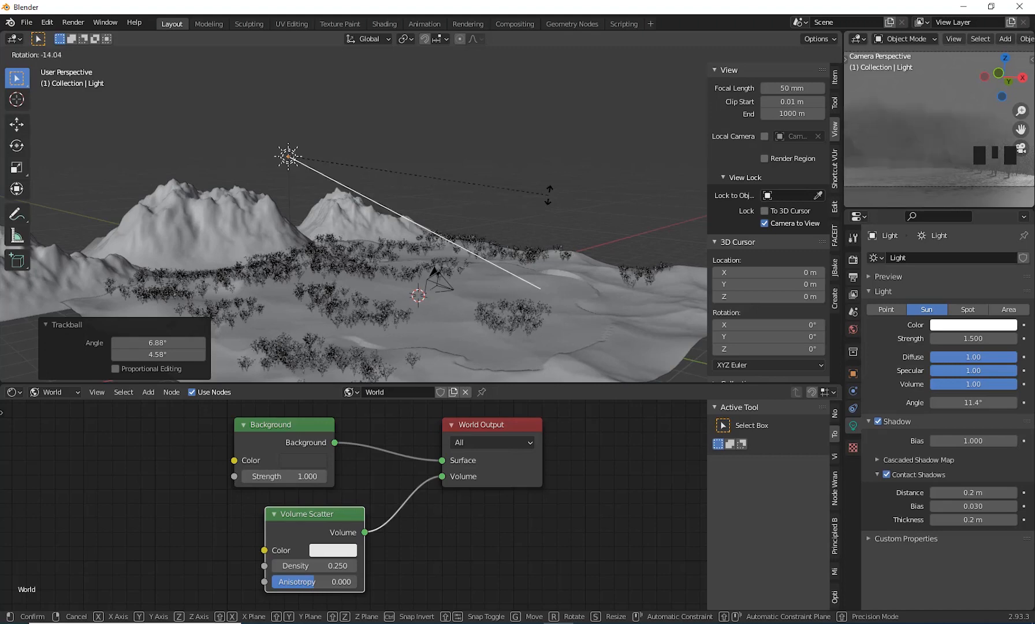
pyautogui.click(514, 276)
# - Facing the mountains from a low view, rotate the sun light about 15.8° and then about -47.9°
pyautogui.moveTo(511, 270); pyautogui.dragTo(493, 267, button='middle')
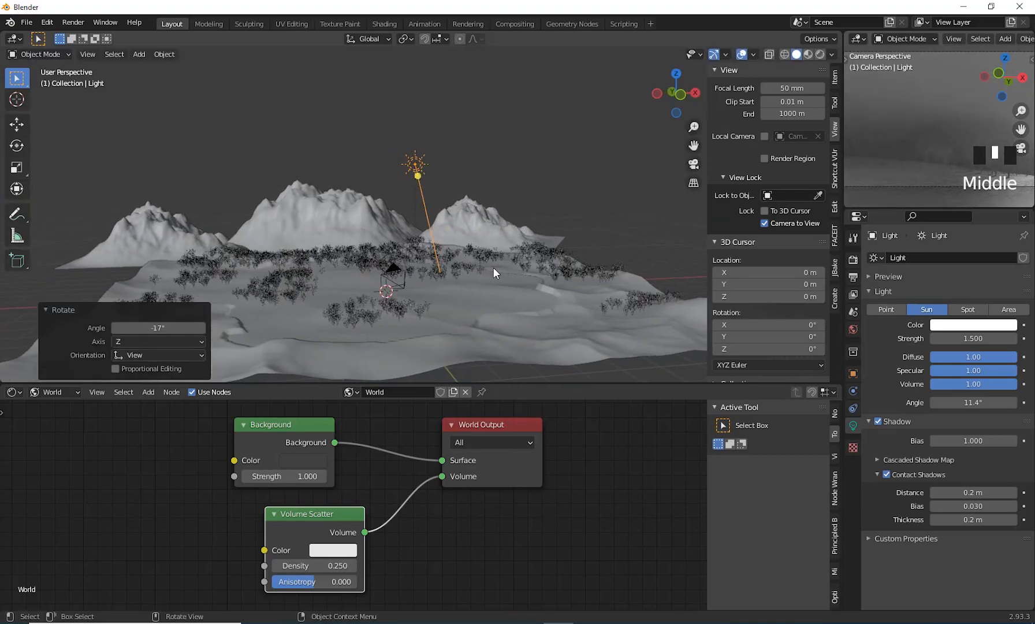
pyautogui.press('r')
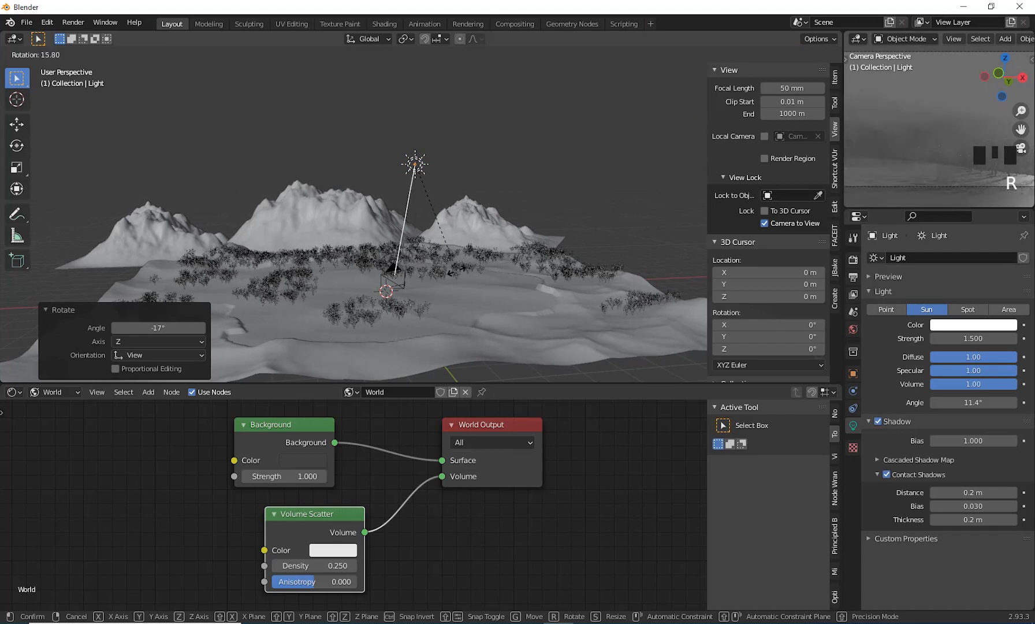
pyautogui.click(457, 270)
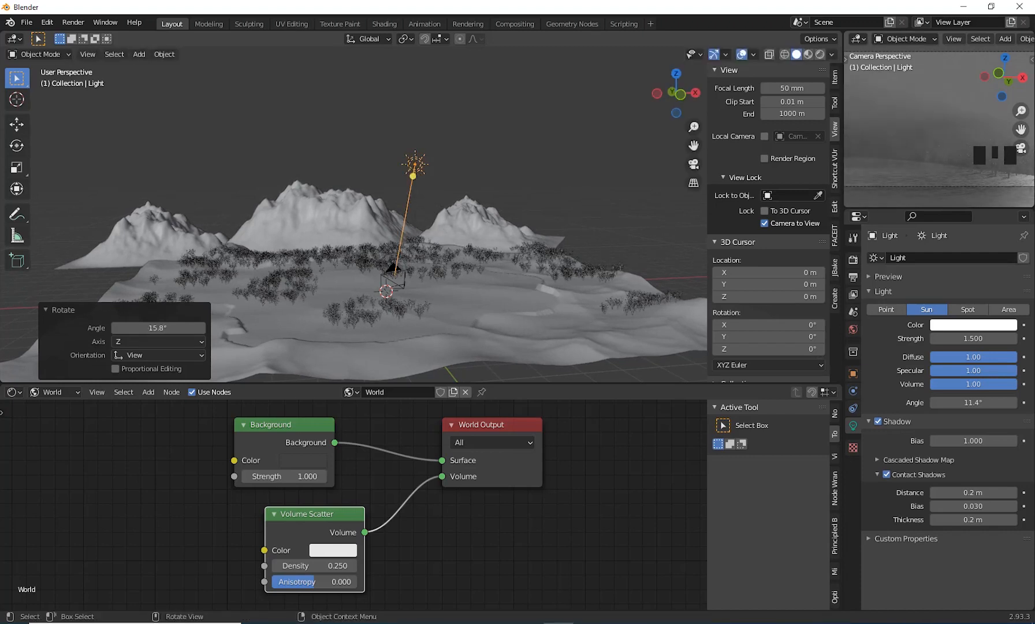
pyautogui.press('r')
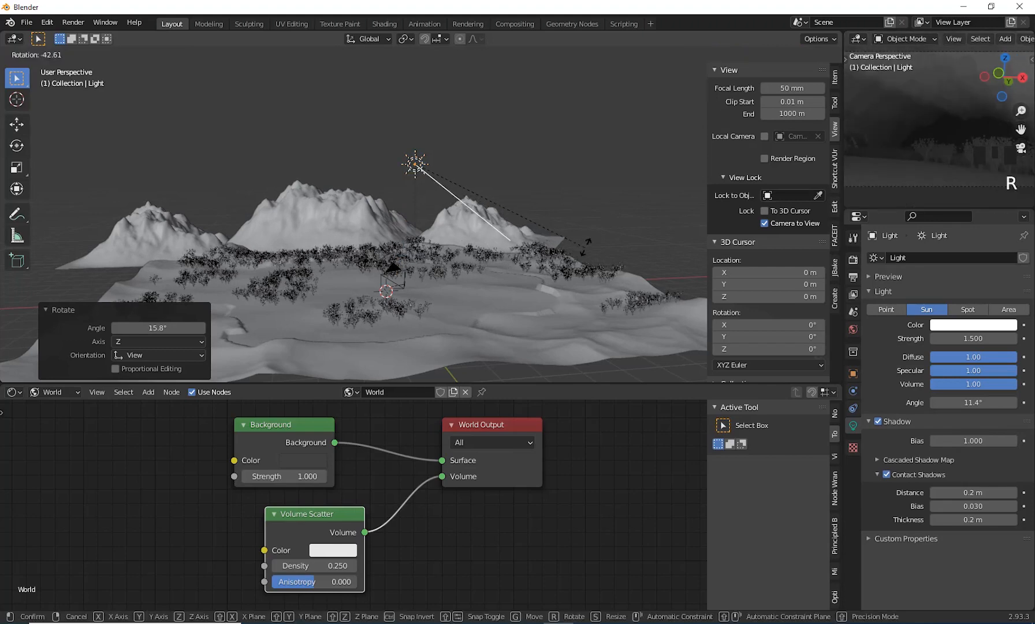
pyautogui.click(531, 256)
# - From a low view facing the mountains, move the sun light about -11.4 m in X, -1.3 m in Y and -1.4 m in Z
pyautogui.moveTo(532, 256); pyautogui.dragTo(531, 257, button='middle')
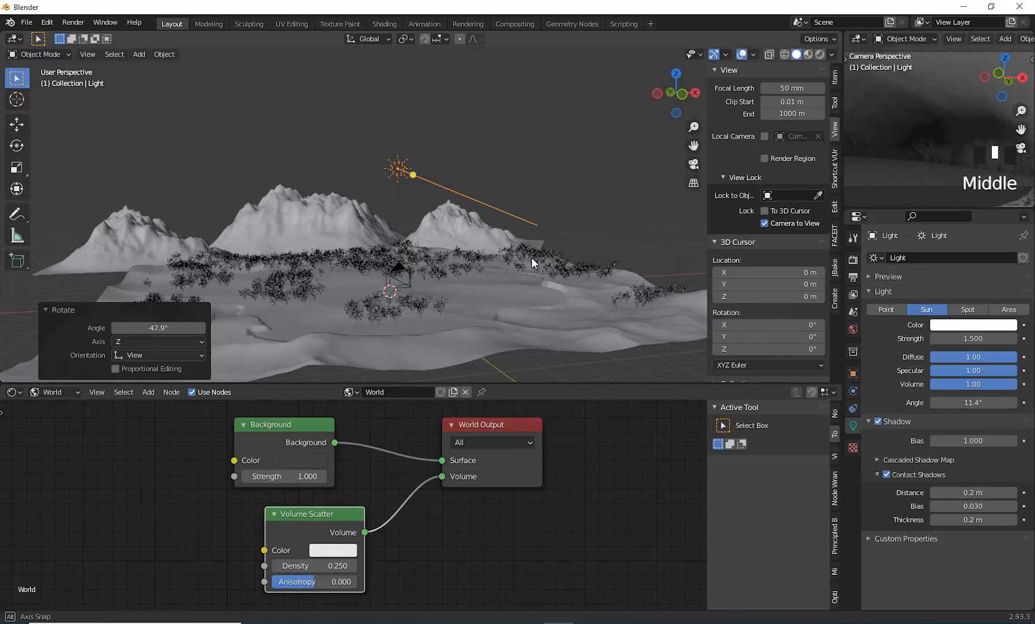
pyautogui.keyDown('alt'); pyautogui.middleClick(435, 250); pyautogui.keyUp('alt')
pyautogui.click(434, 250)
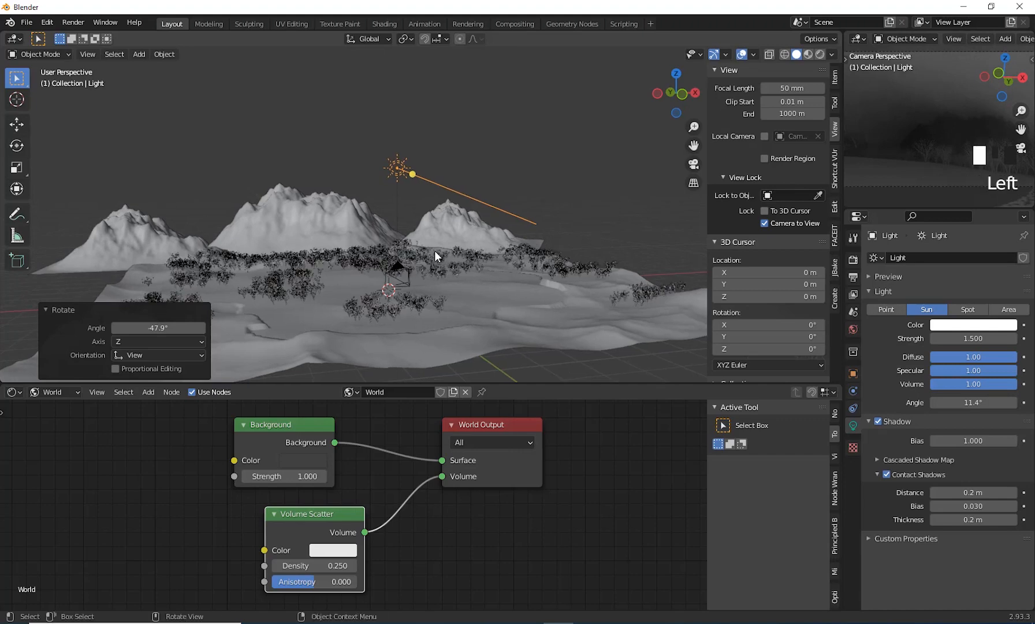
pyautogui.keyDown('alt'); pyautogui.moveTo(436, 250); pyautogui.dragTo(480, 260, button='middle'); pyautogui.keyUp('alt')
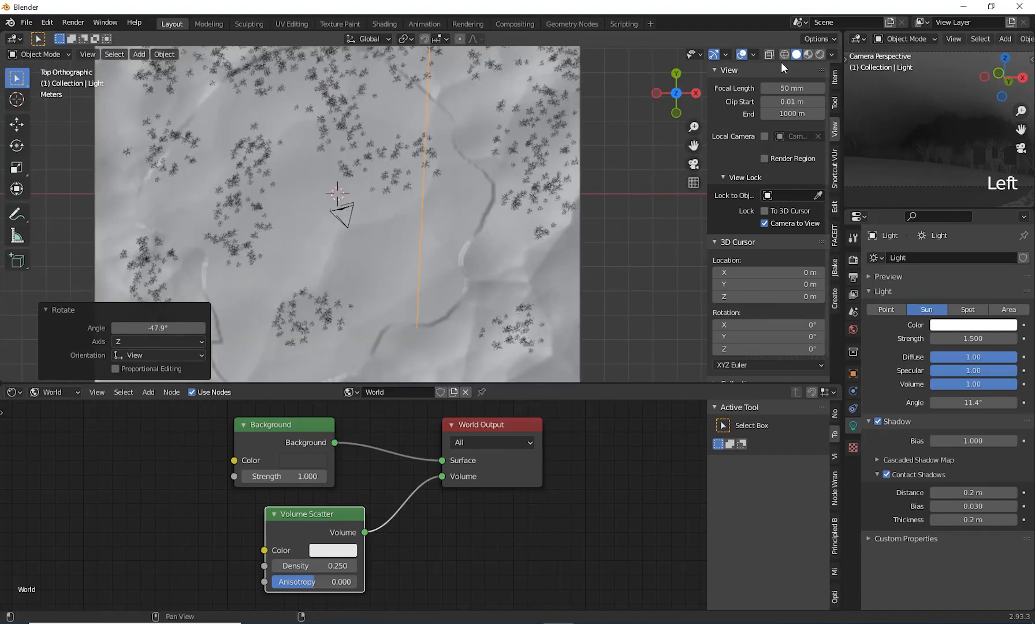
pyautogui.moveTo(560, 234); pyautogui.dragTo(520, 262, button='middle')
pyautogui.press('g')
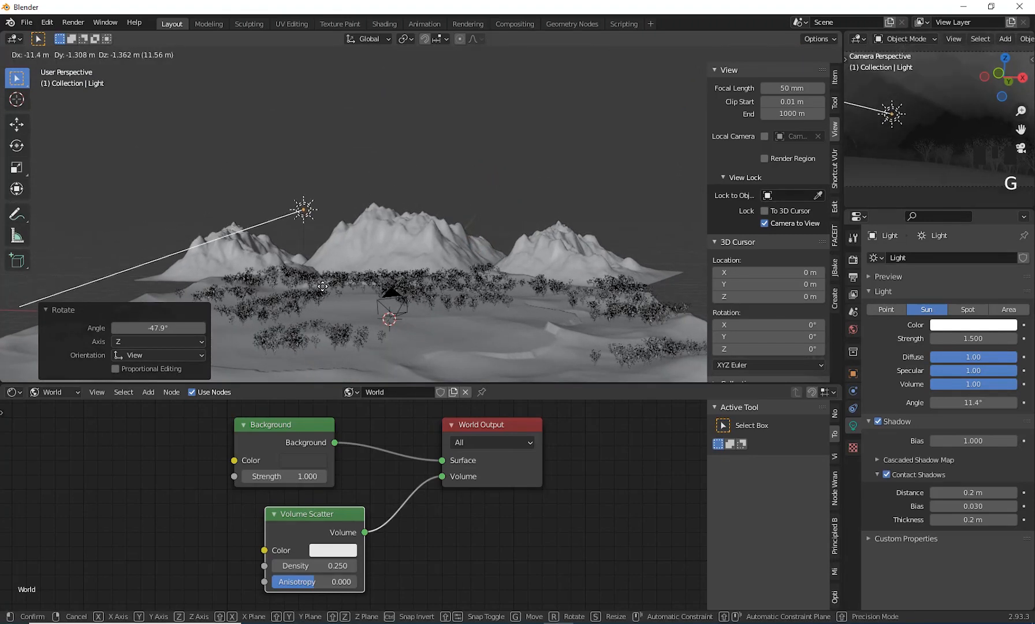
pyautogui.click(382, 285)
# - From an elevated view over the terrain, trackball-rotate the sun light by about -19.5° and 38.4°
pyautogui.scroll(-2, 385, 281)
pyautogui.moveTo(384, 281); pyautogui.dragTo(443, 349, button='middle')
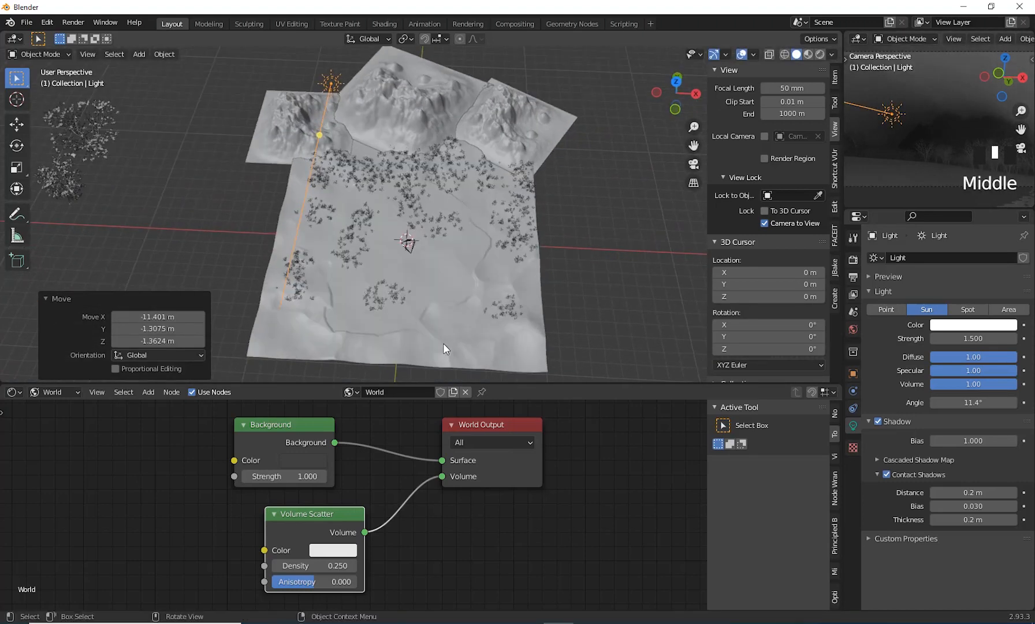
pyautogui.press('r')
pyautogui.press('r')
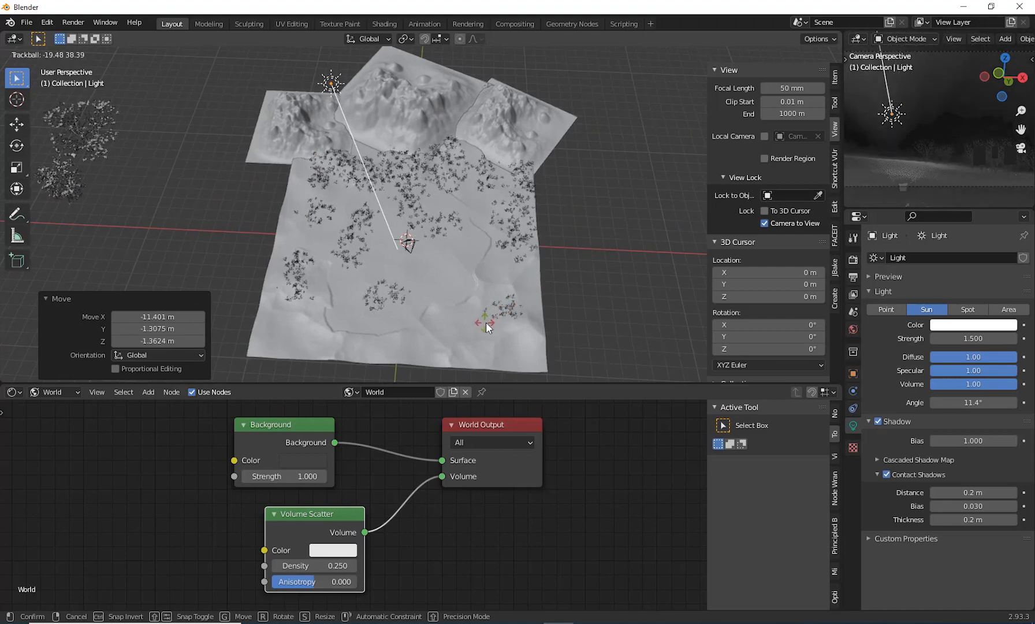
pyautogui.click(506, 253)
# - Re-aim the sun light with its direction handle from several views so it points steeply down towards the foot of the mountains
pyautogui.moveTo(627, 179)
pyautogui.mouseDown(button='middle')
pyautogui.moveTo(655, 161)
pyautogui.moveTo(638, 193)
pyautogui.mouseUp(button='middle')
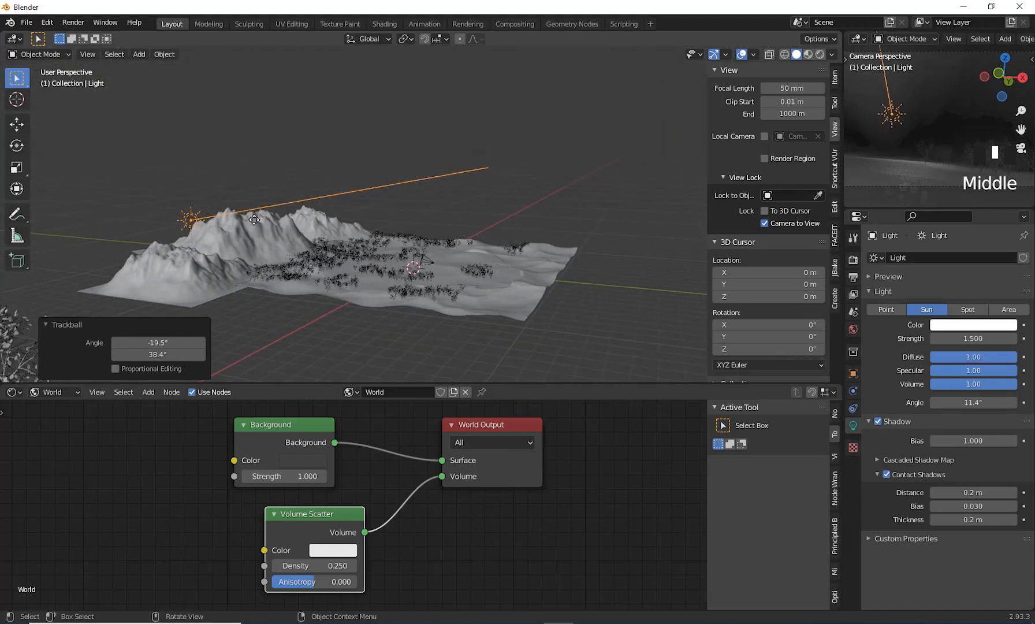
pyautogui.moveTo(254, 210); pyautogui.dragTo(339, 246)
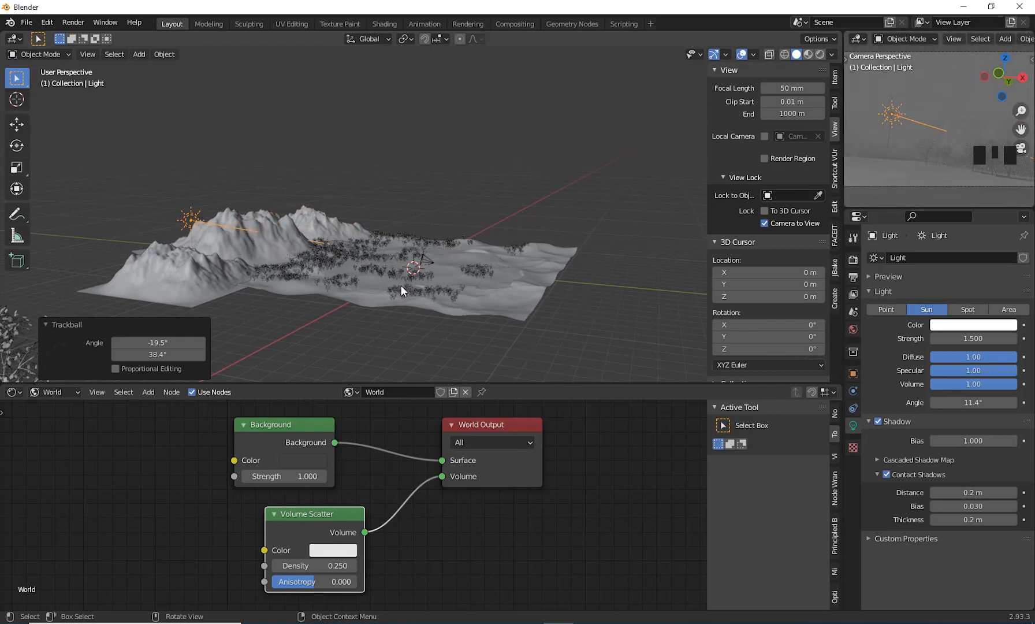
pyautogui.moveTo(401, 285); pyautogui.dragTo(304, 316, button='middle')
pyautogui.moveTo(400, 157); pyautogui.dragTo(375, 177)
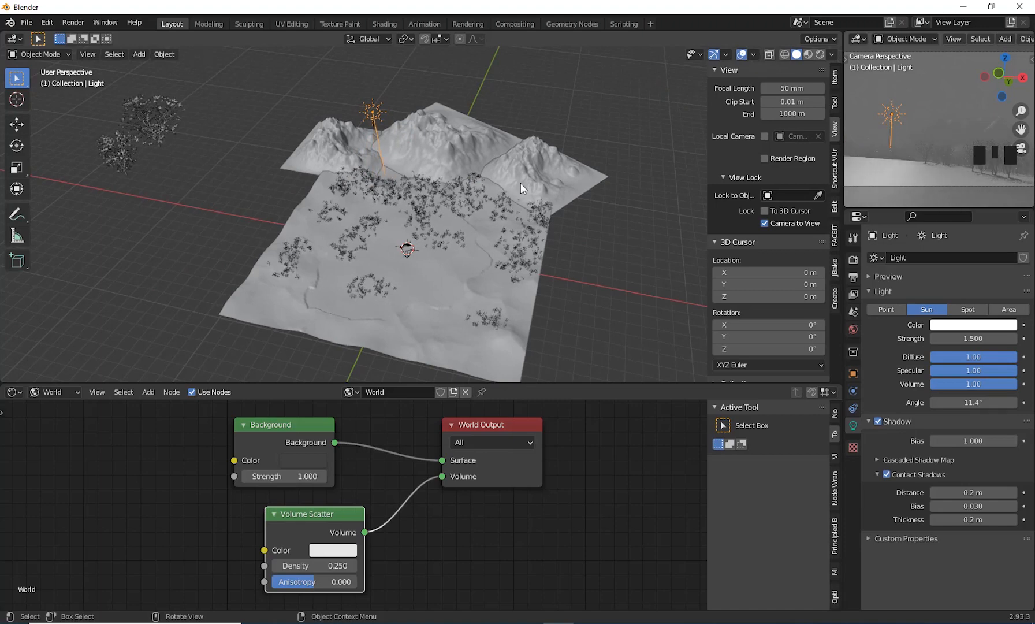
pyautogui.moveTo(397, 154); pyautogui.dragTo(425, 208, button='middle')
pyautogui.scroll(3, 469, 254)
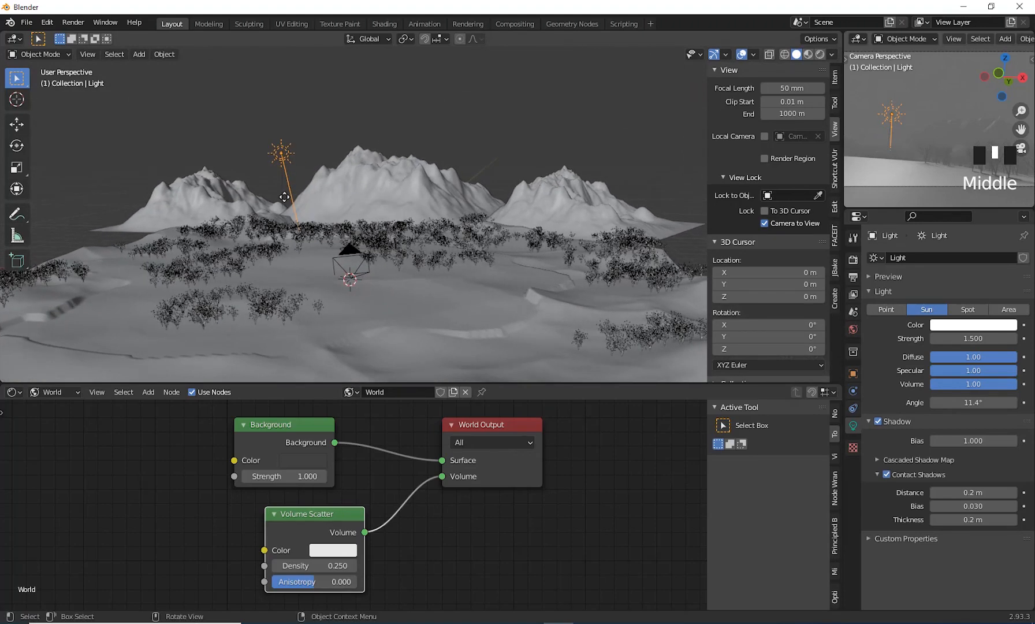
pyautogui.moveTo(291, 196); pyautogui.dragTo(359, 229)
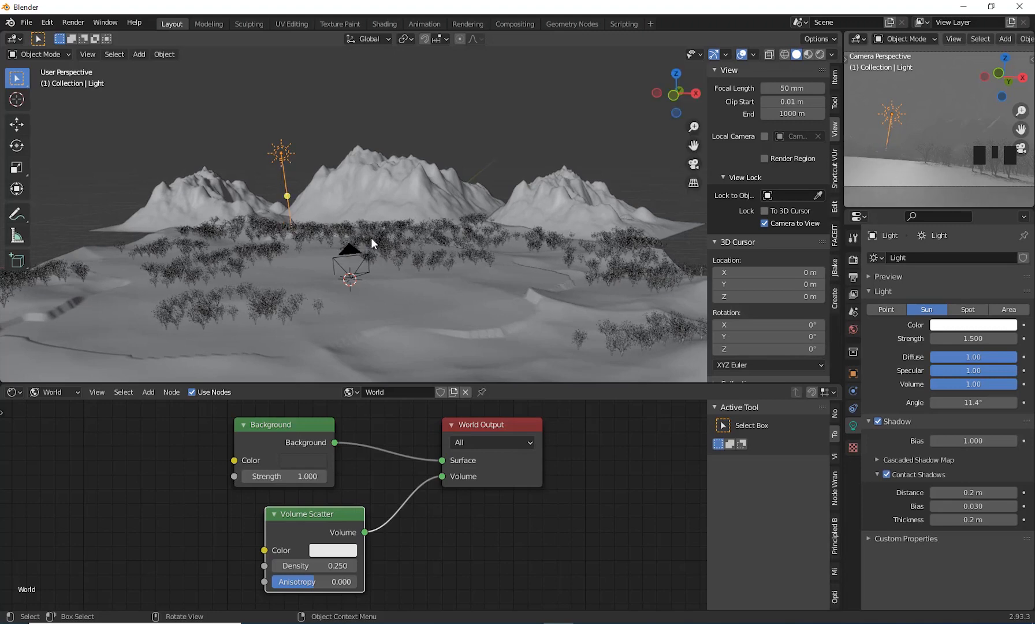
# - Give the Volume Scatter node a bright pale blue colour with hue 0.630 and saturation 0.440, and nudge the node slightly sideways
pyautogui.click(347, 552)
pyautogui.moveTo(373, 383)
pyautogui.mouseDown()
pyautogui.moveTo(385, 366)
pyautogui.moveTo(376, 380)
pyautogui.moveTo(370, 364)
pyautogui.moveTo(378, 388)
pyautogui.mouseUp()
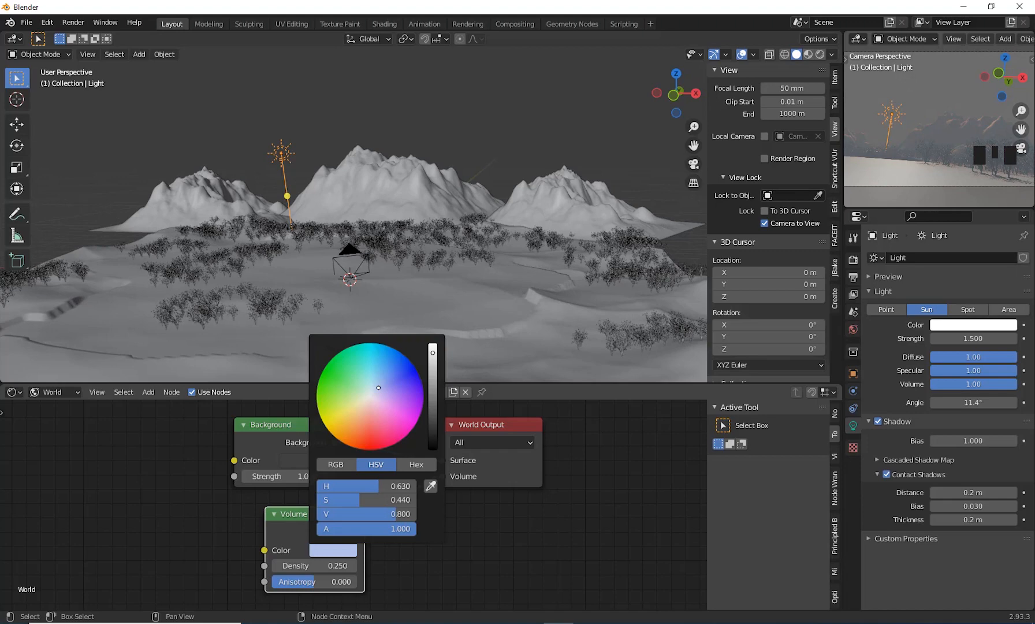
pyautogui.moveTo(436, 360)
pyautogui.mouseDown()
pyautogui.moveTo(433, 388)
pyautogui.moveTo(432, 347)
pyautogui.mouseUp()
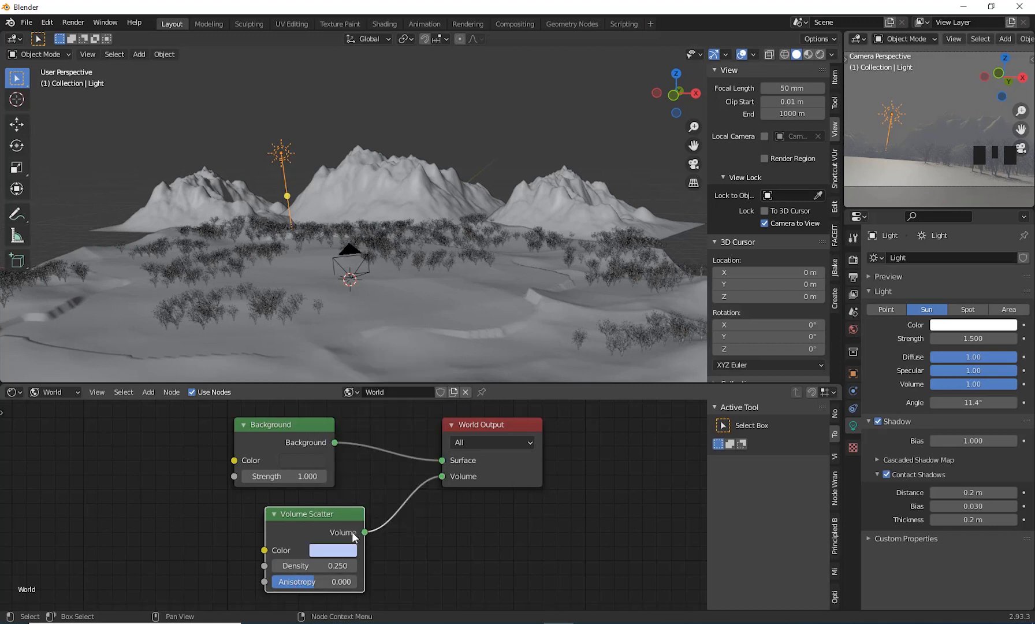
pyautogui.moveTo(354, 537); pyautogui.dragTo(349, 537)
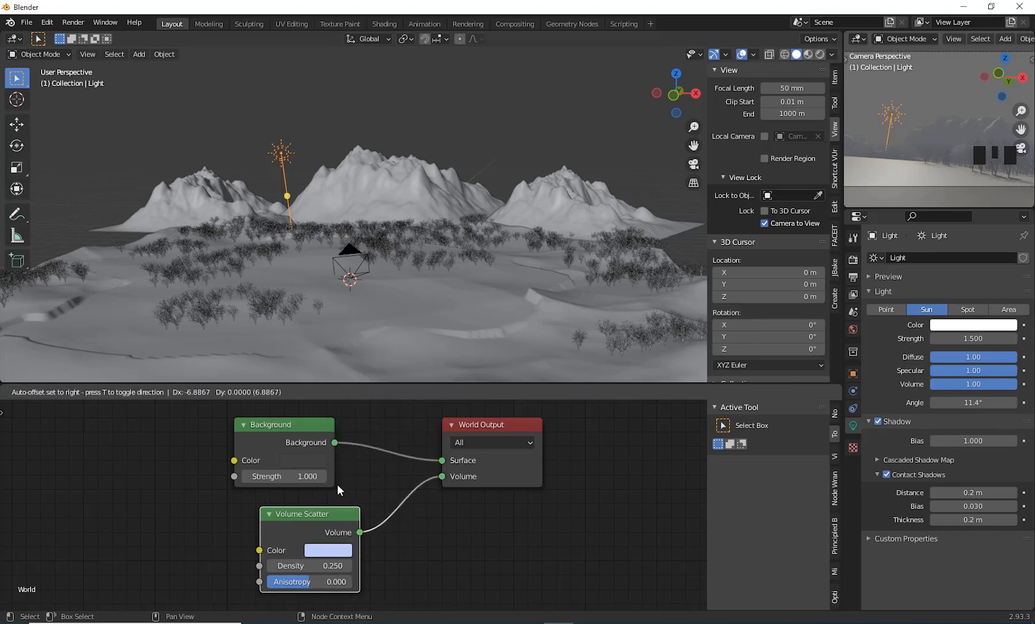
# - Set the sun light's strength to 10
pyautogui.doubleClick(283, 160)
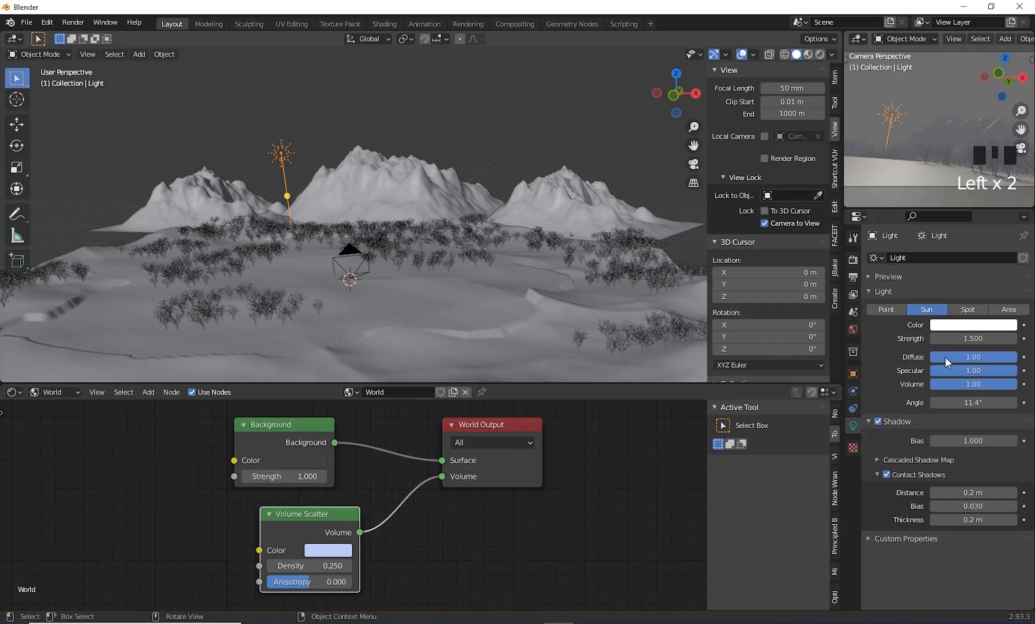
pyautogui.moveTo(947, 339); pyautogui.dragTo(965, 339)
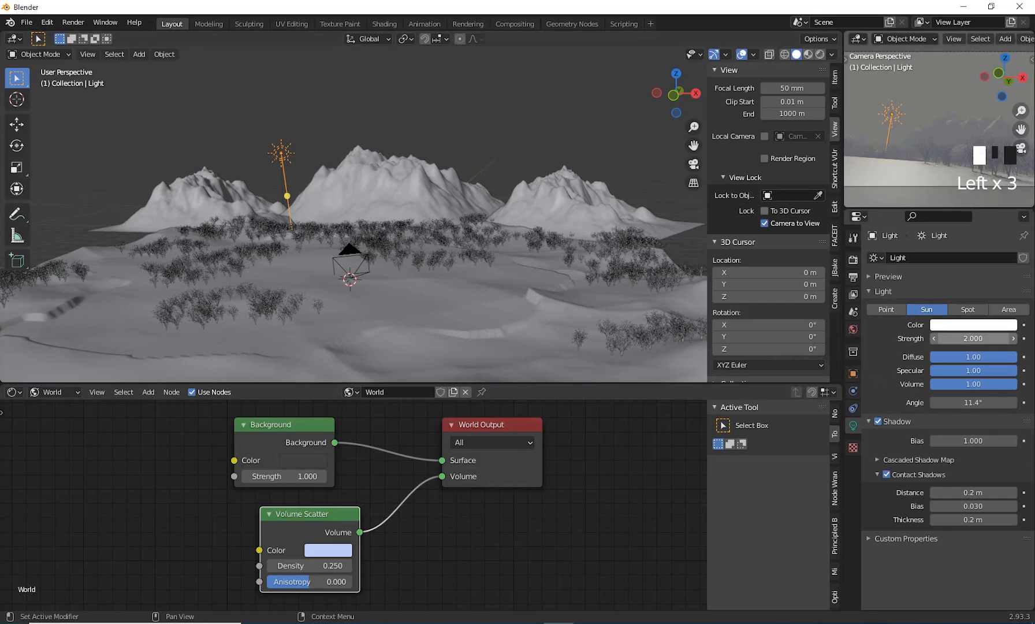
pyautogui.click(973, 338)
pyautogui.write('10')
pyautogui.press('Return')
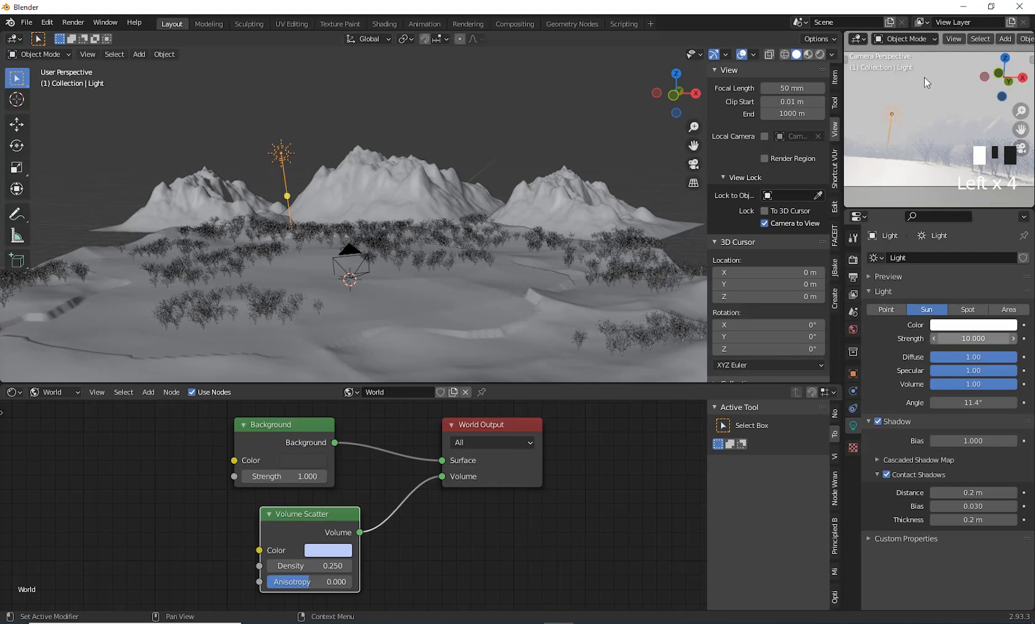
# - Render the image, examine the whole frame of the foggy landscape, and close the render window
pyautogui.click(84, 24)
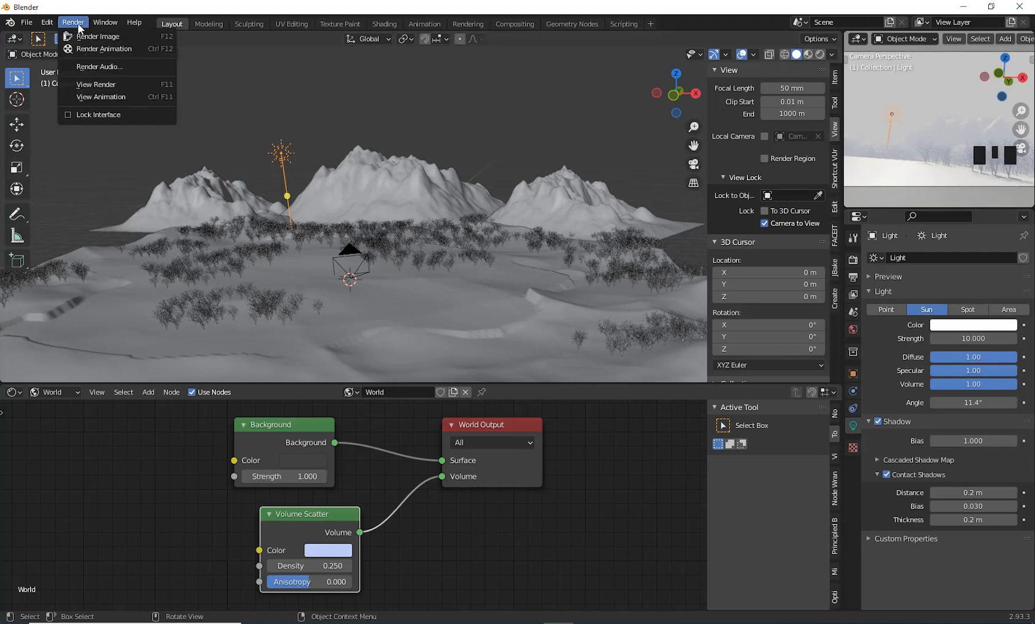
pyautogui.click(93, 33)
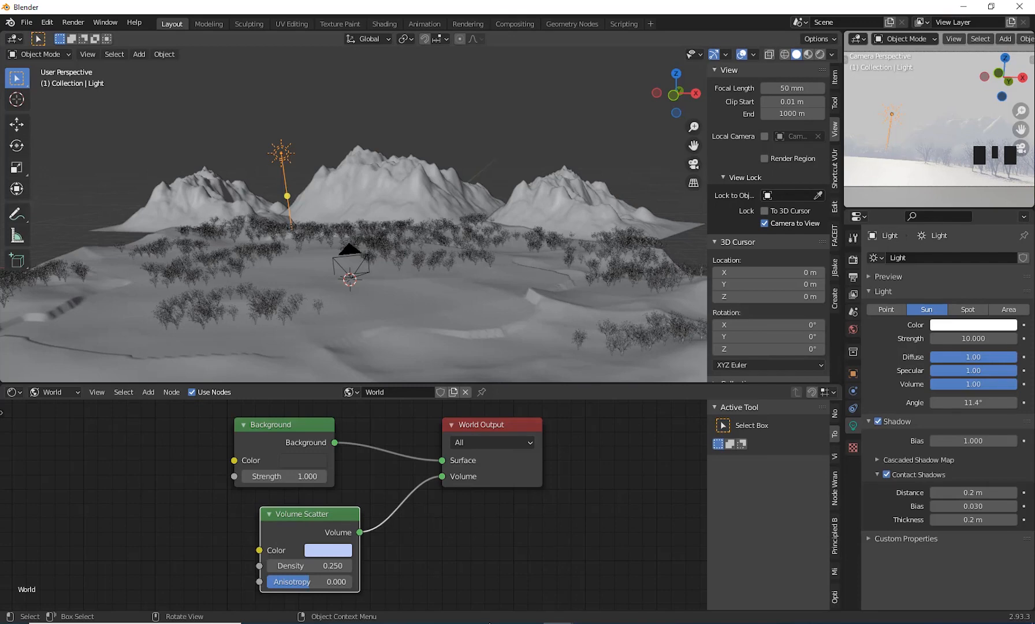
pyautogui.moveTo(519, 615)
pyautogui.click(500, 580)
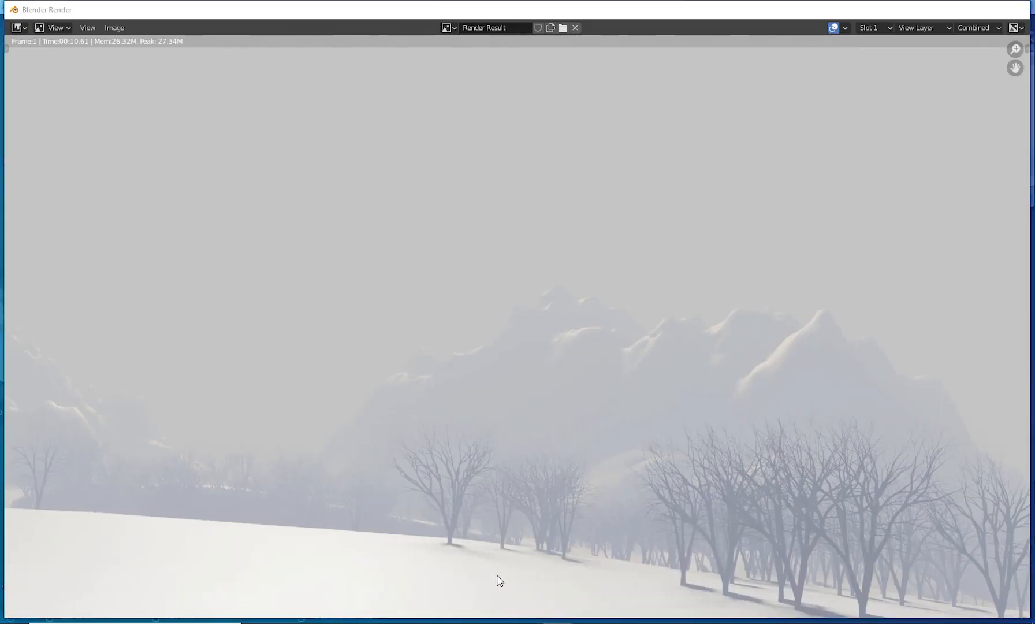
pyautogui.scroll(-3, 485, 358)
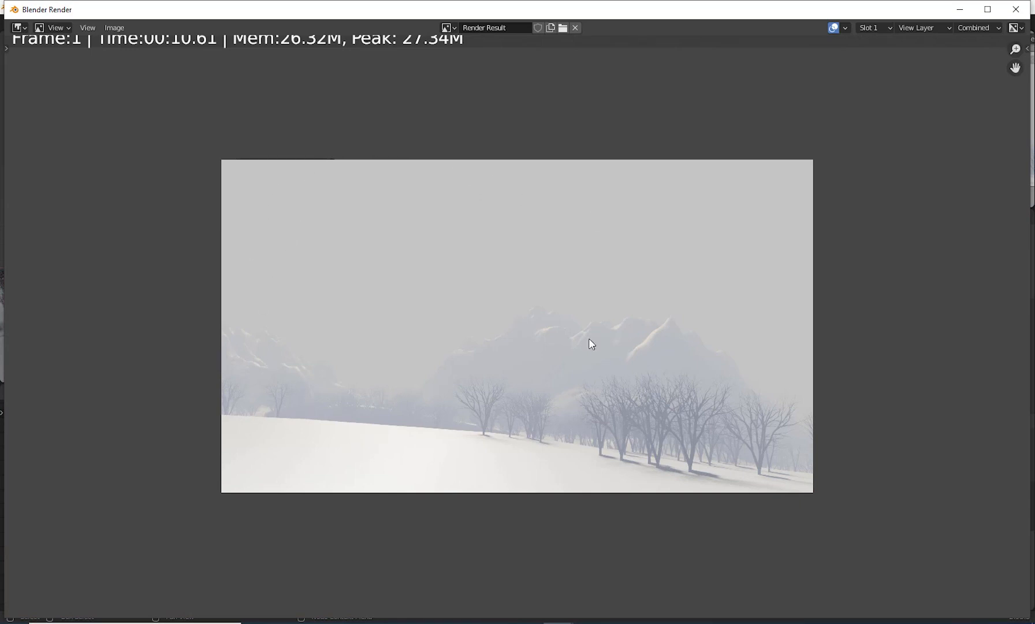
pyautogui.click(1015, 9)
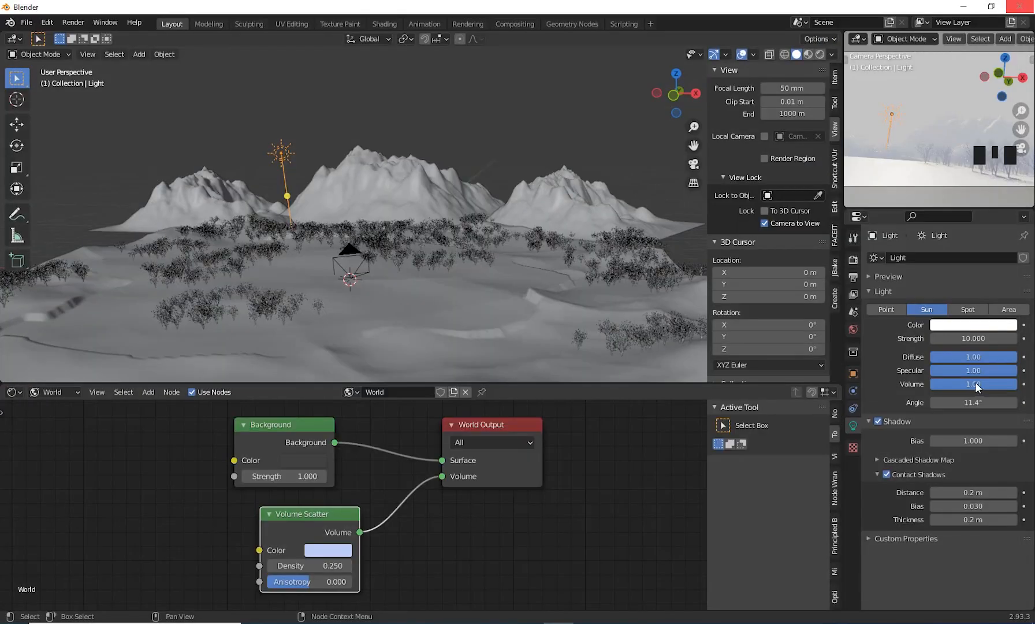
# - Tint the sun light pale yellow with hue 0.134, saturation 0.569 and value 1.000, and render the image again to review it
pyautogui.click(967, 327)
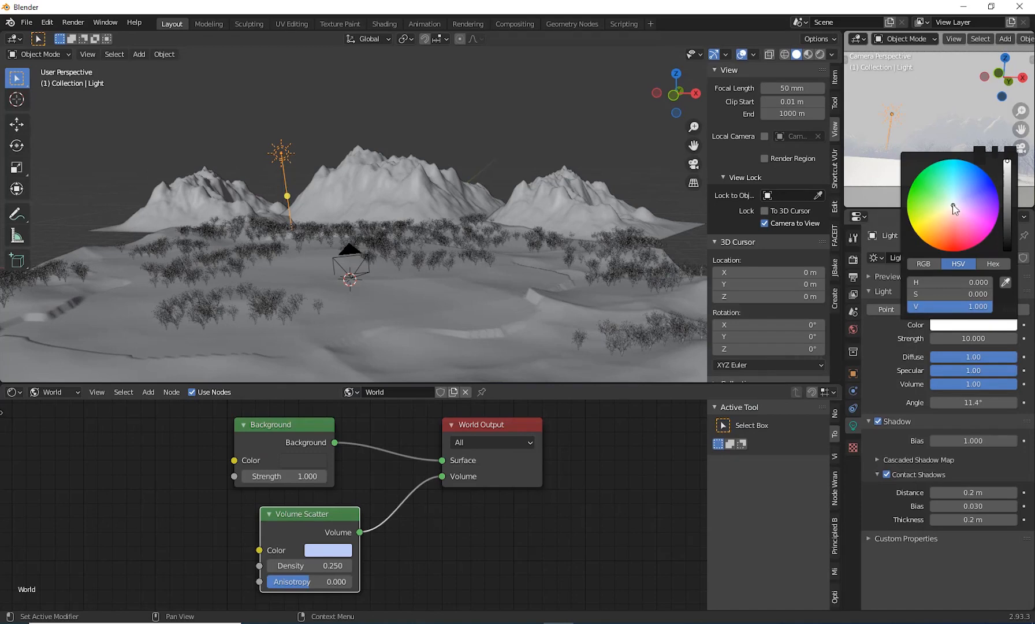
pyautogui.moveTo(954, 209); pyautogui.dragTo(934, 221)
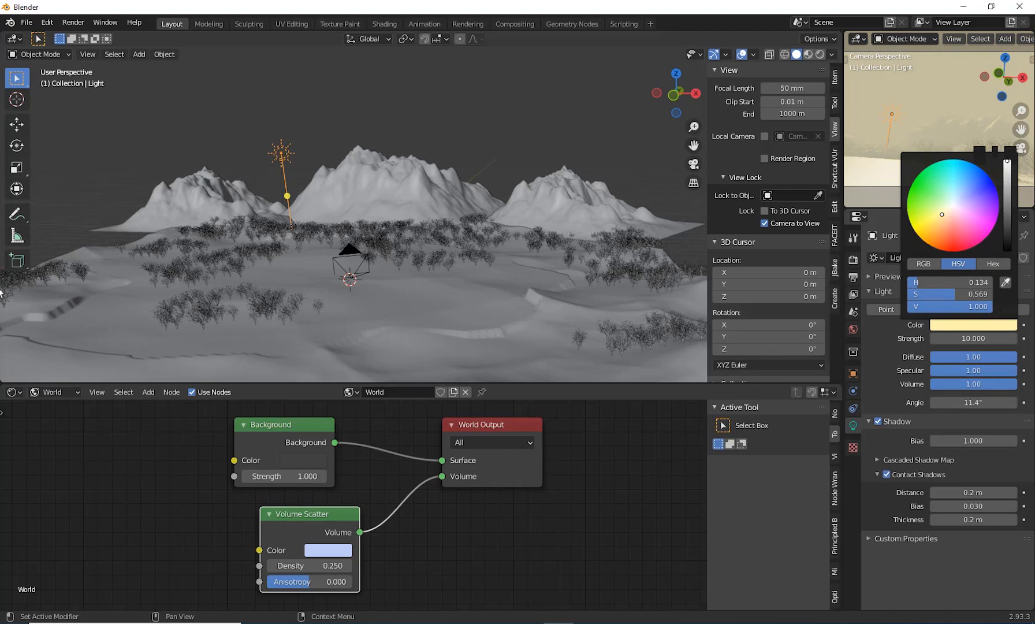
pyautogui.click(69, 24)
pyautogui.click(90, 35)
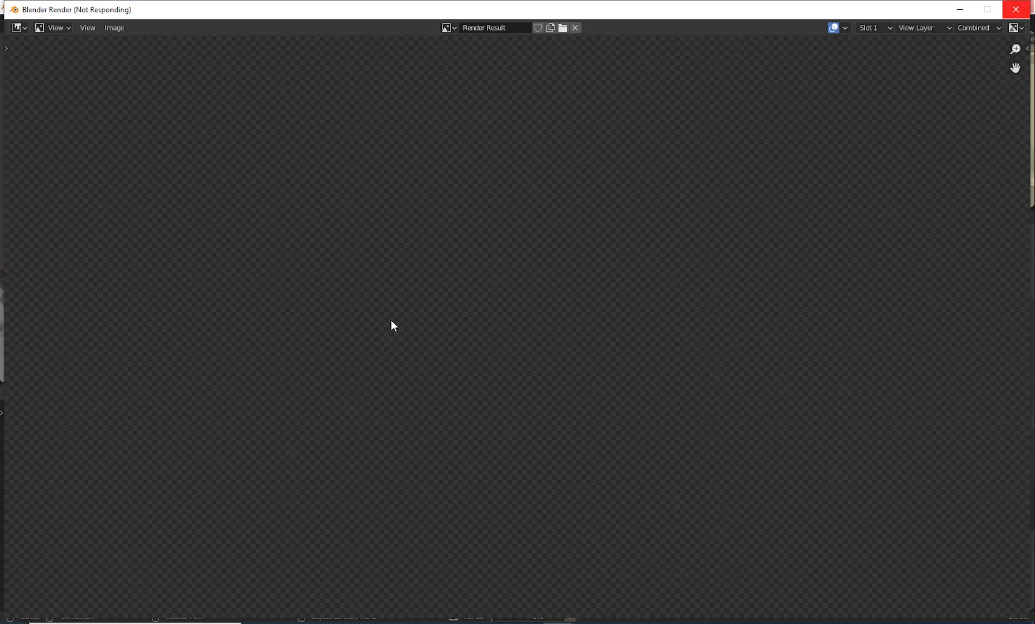
pyautogui.press('Escape')
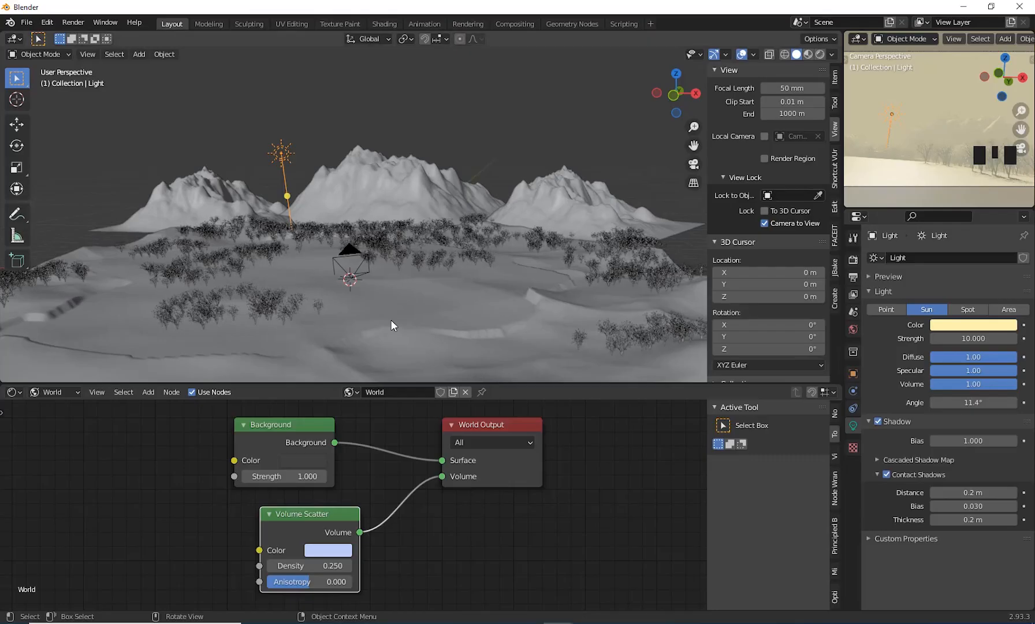
pyautogui.click(527, 614)
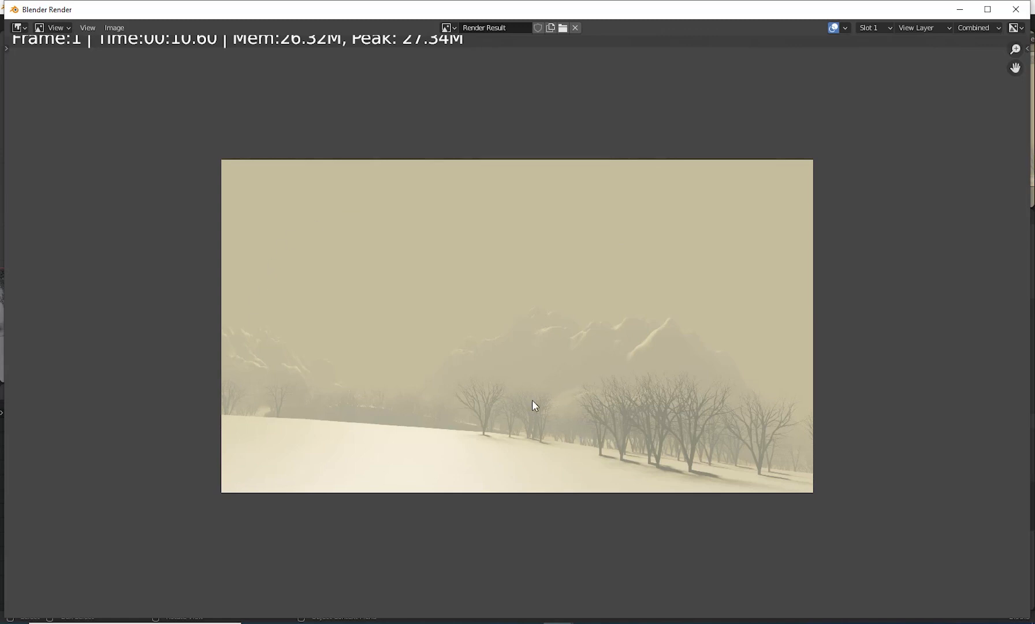